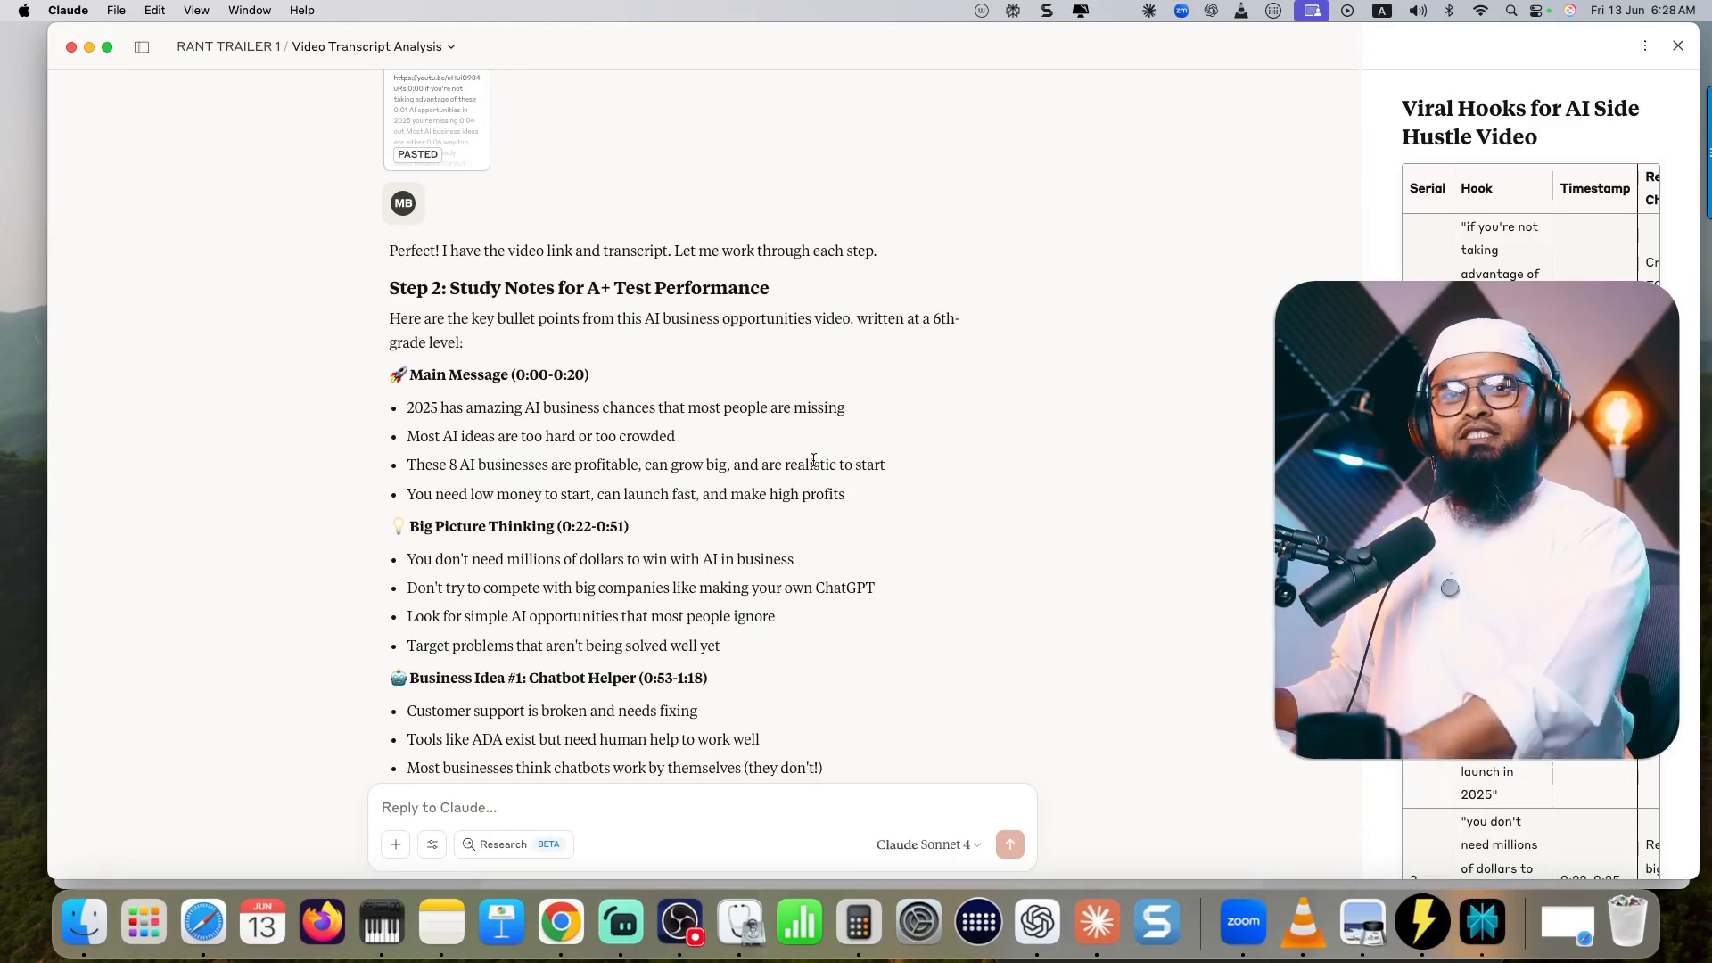
# - Review the study notes for the AI business opportunities video, from Main Message through Business Idea #4, glancing back at the source video
pyautogui.scroll(-1, 849, 539)
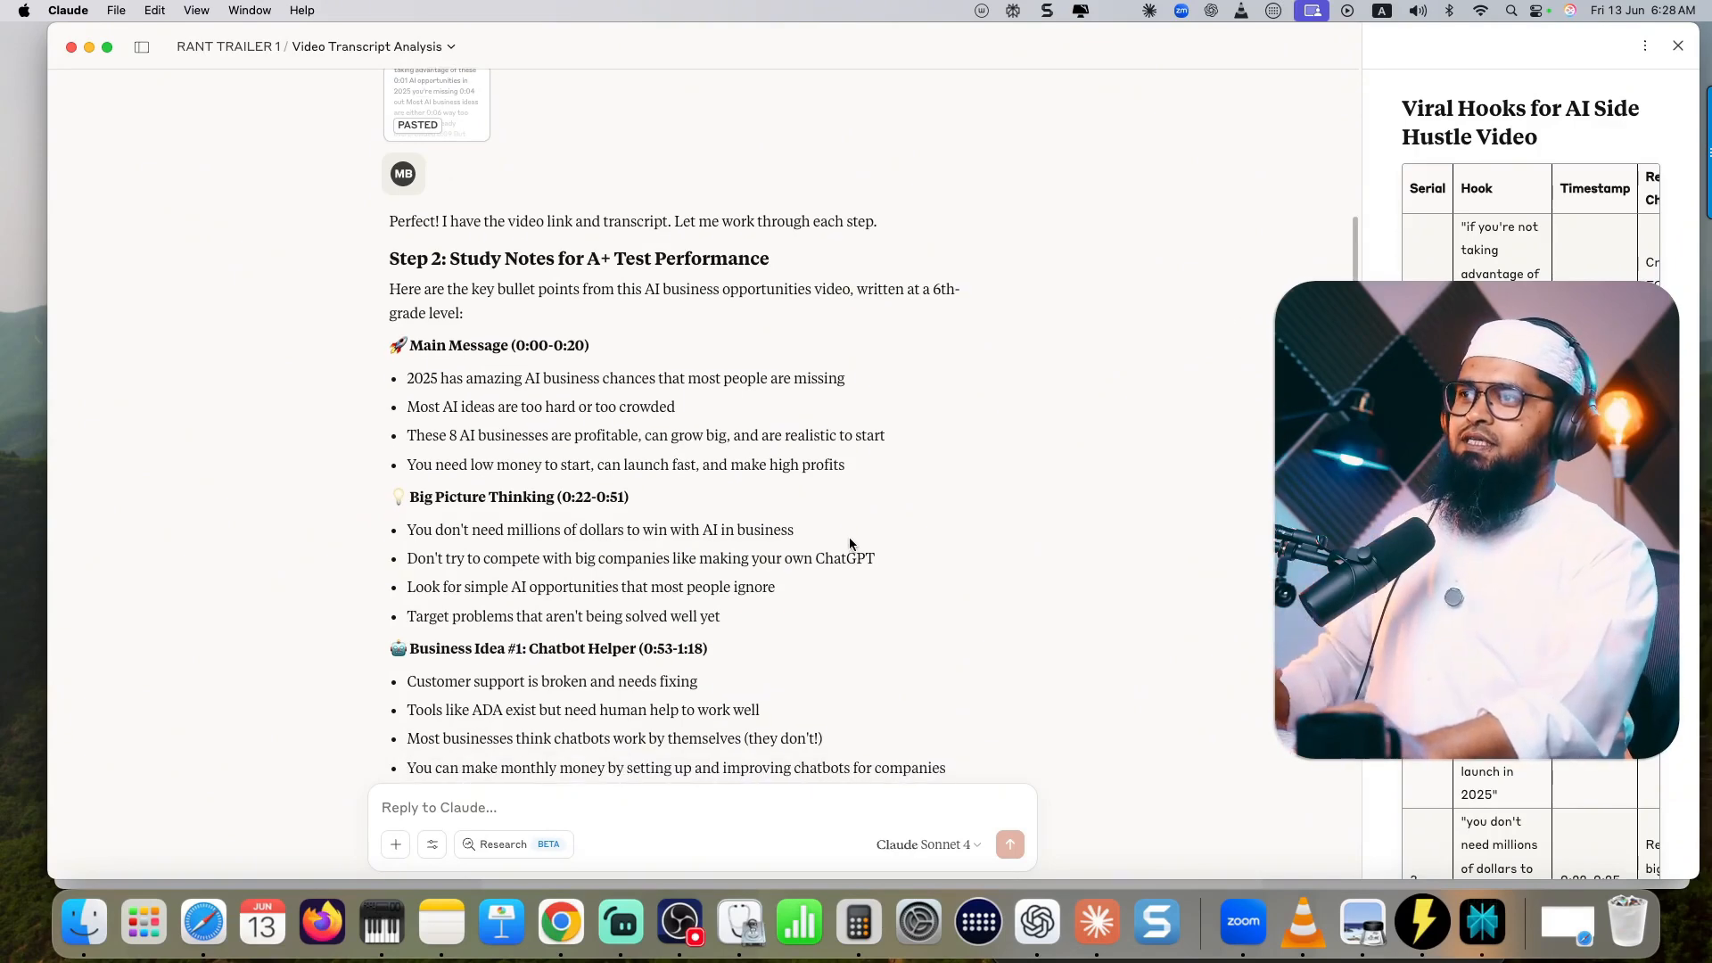
pyautogui.scroll(-5, 849, 542)
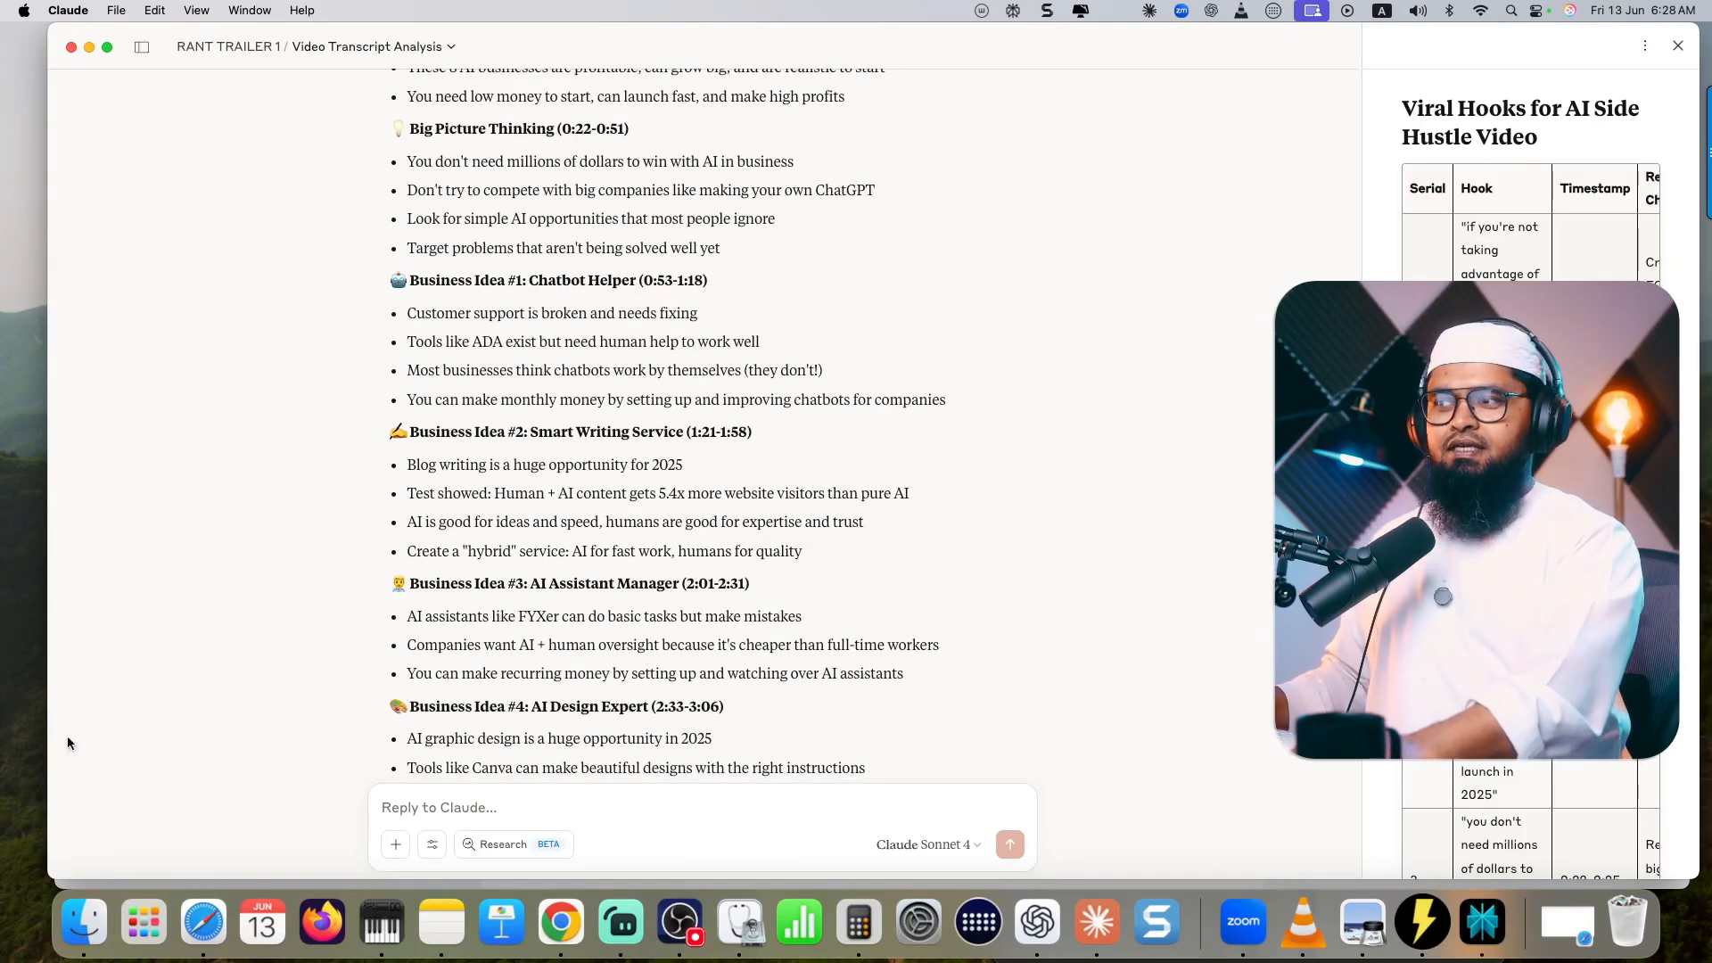
pyautogui.click(69, 884)
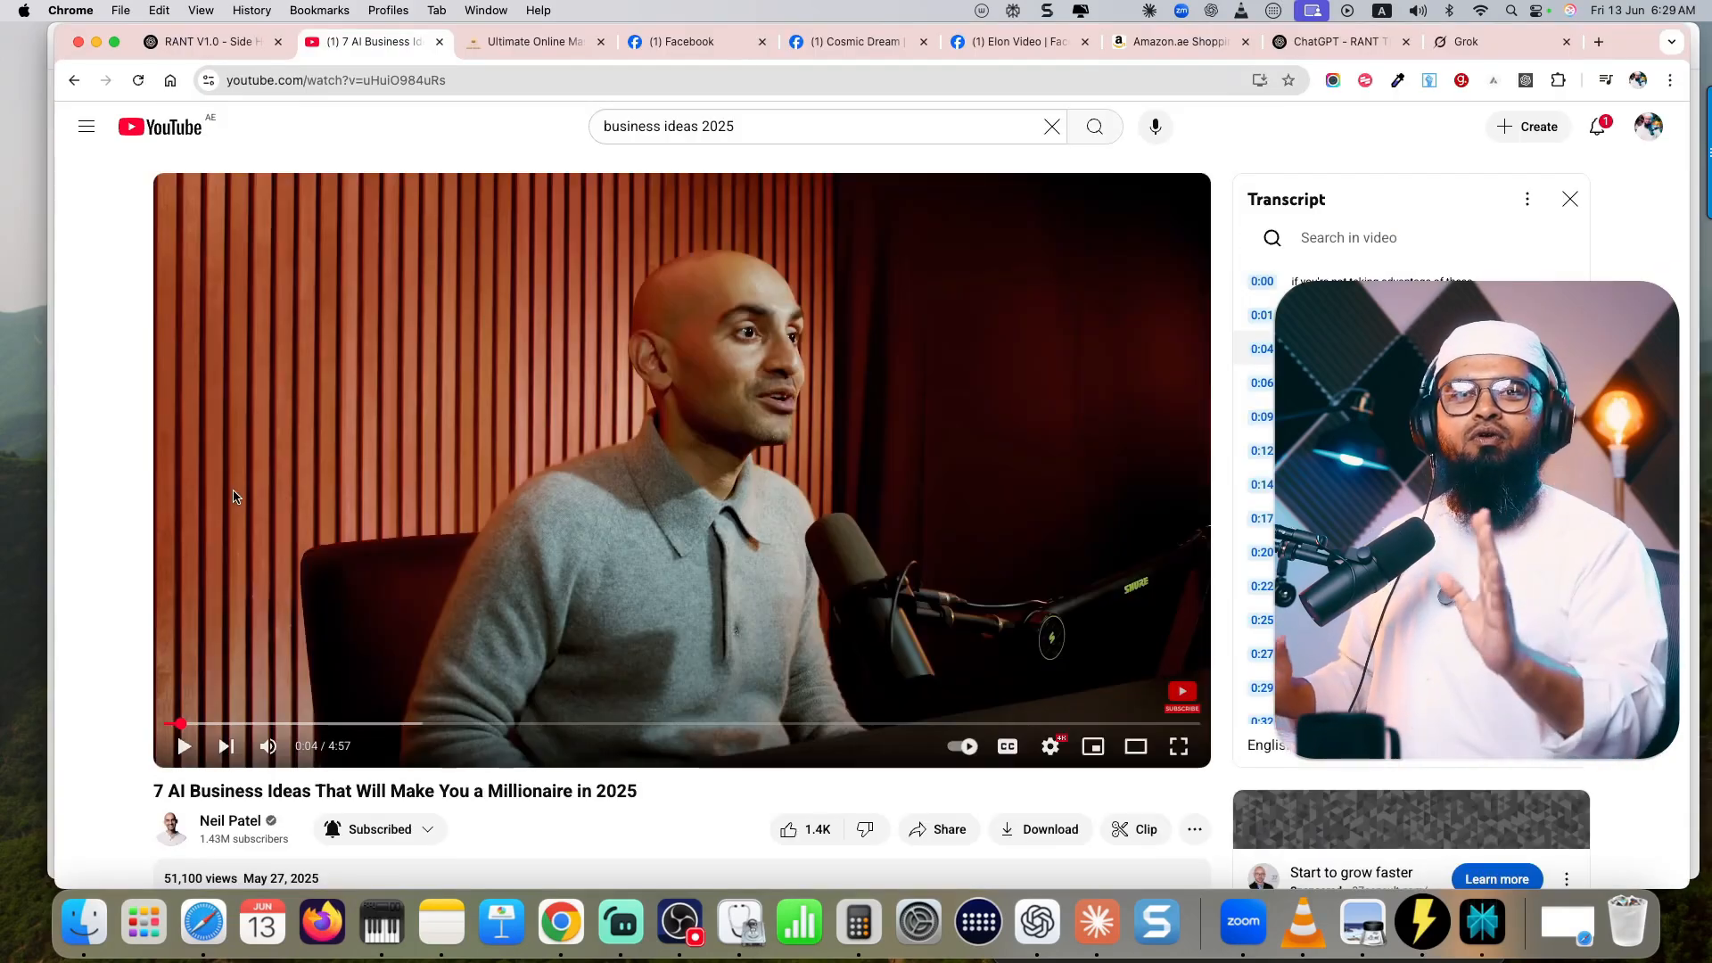
pyautogui.press('super+Tab')
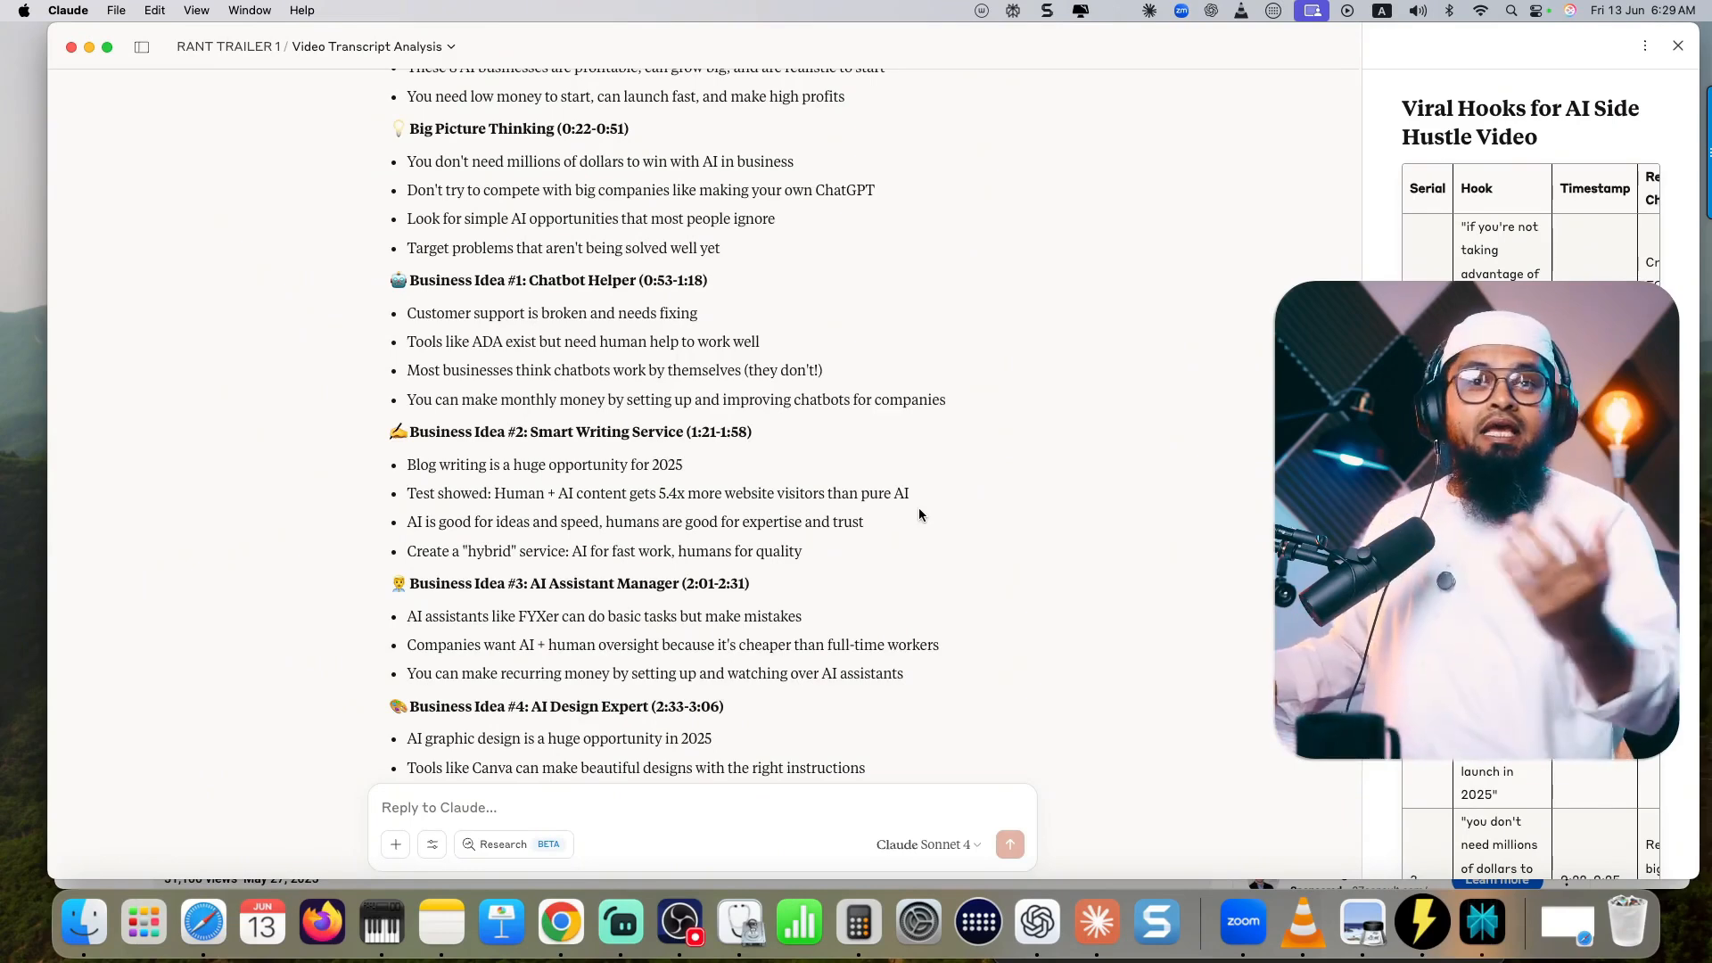
pyautogui.scroll(5, 920, 515)
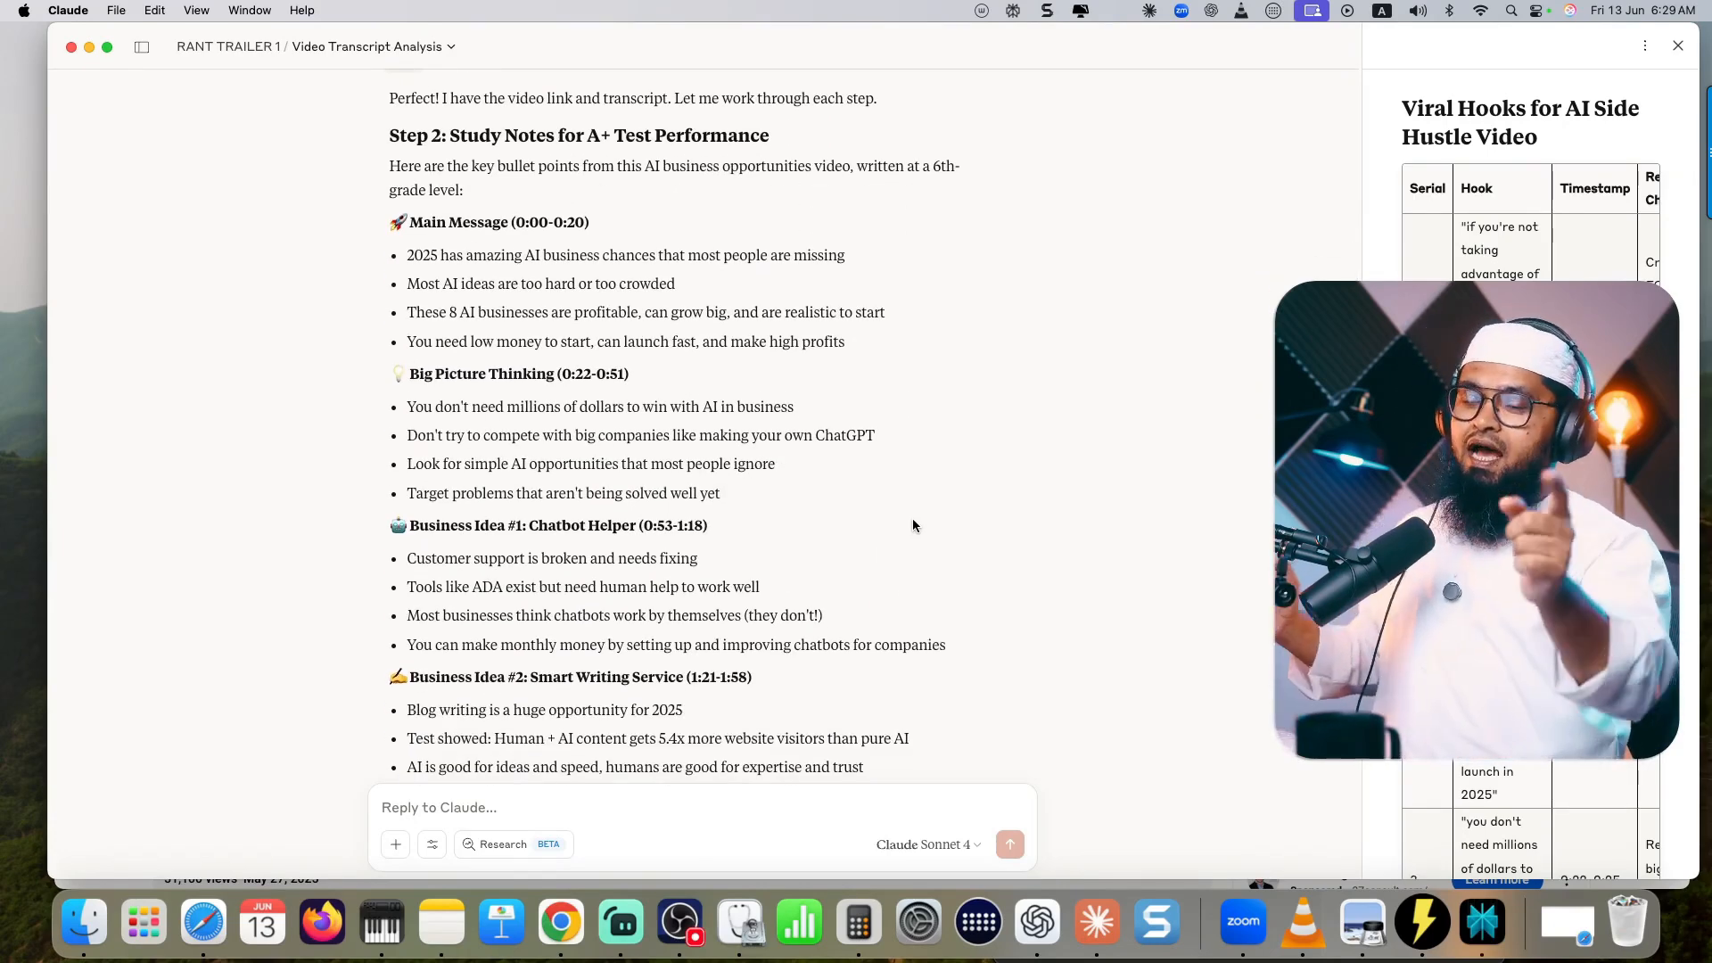
pyautogui.scroll(-2, 892, 535)
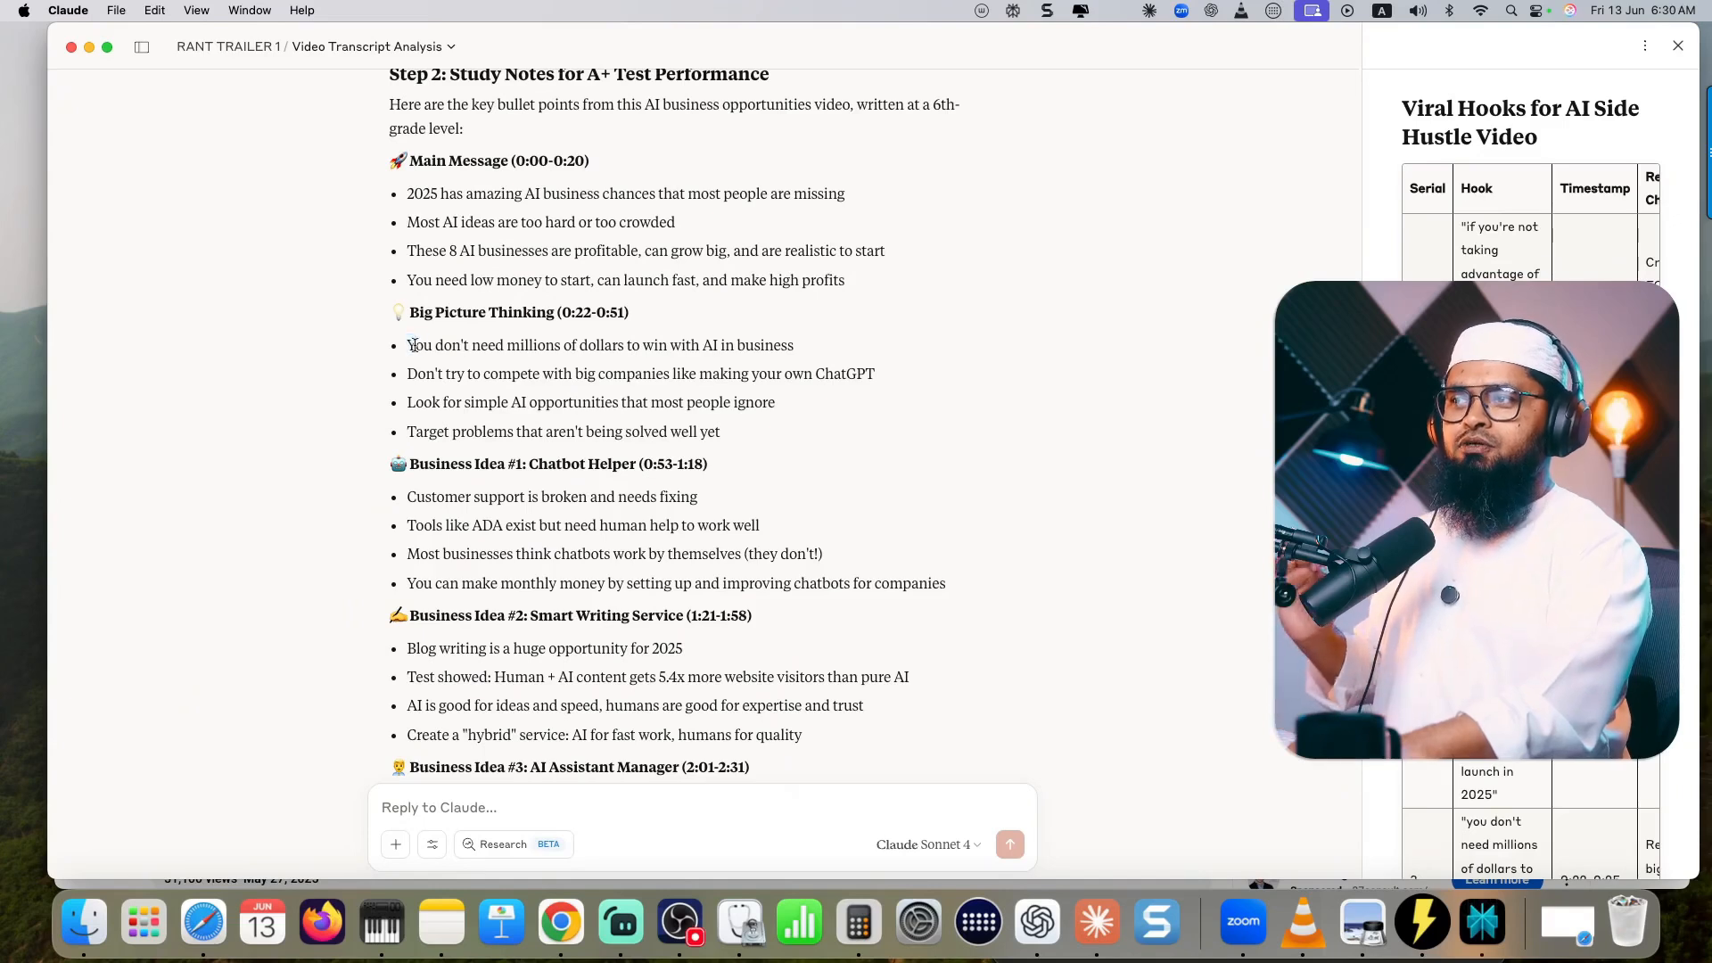
pyautogui.moveTo(414, 345); pyautogui.dragTo(611, 348)
pyautogui.click(552, 365)
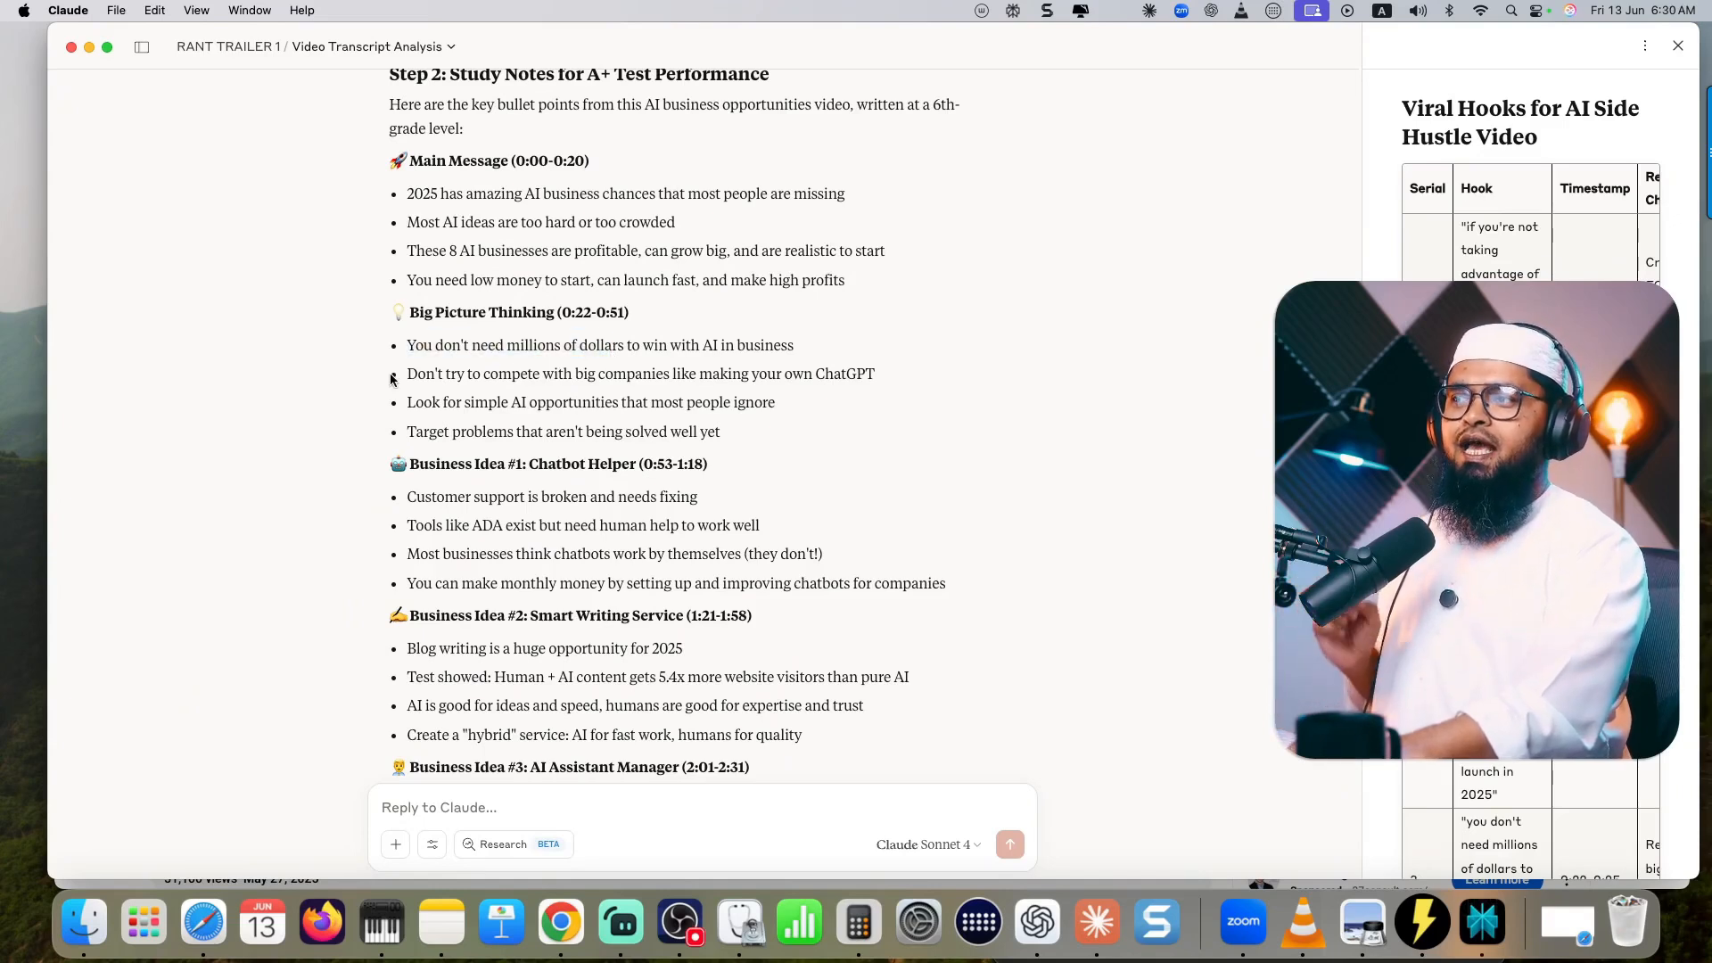
pyautogui.moveTo(411, 372); pyautogui.dragTo(662, 374)
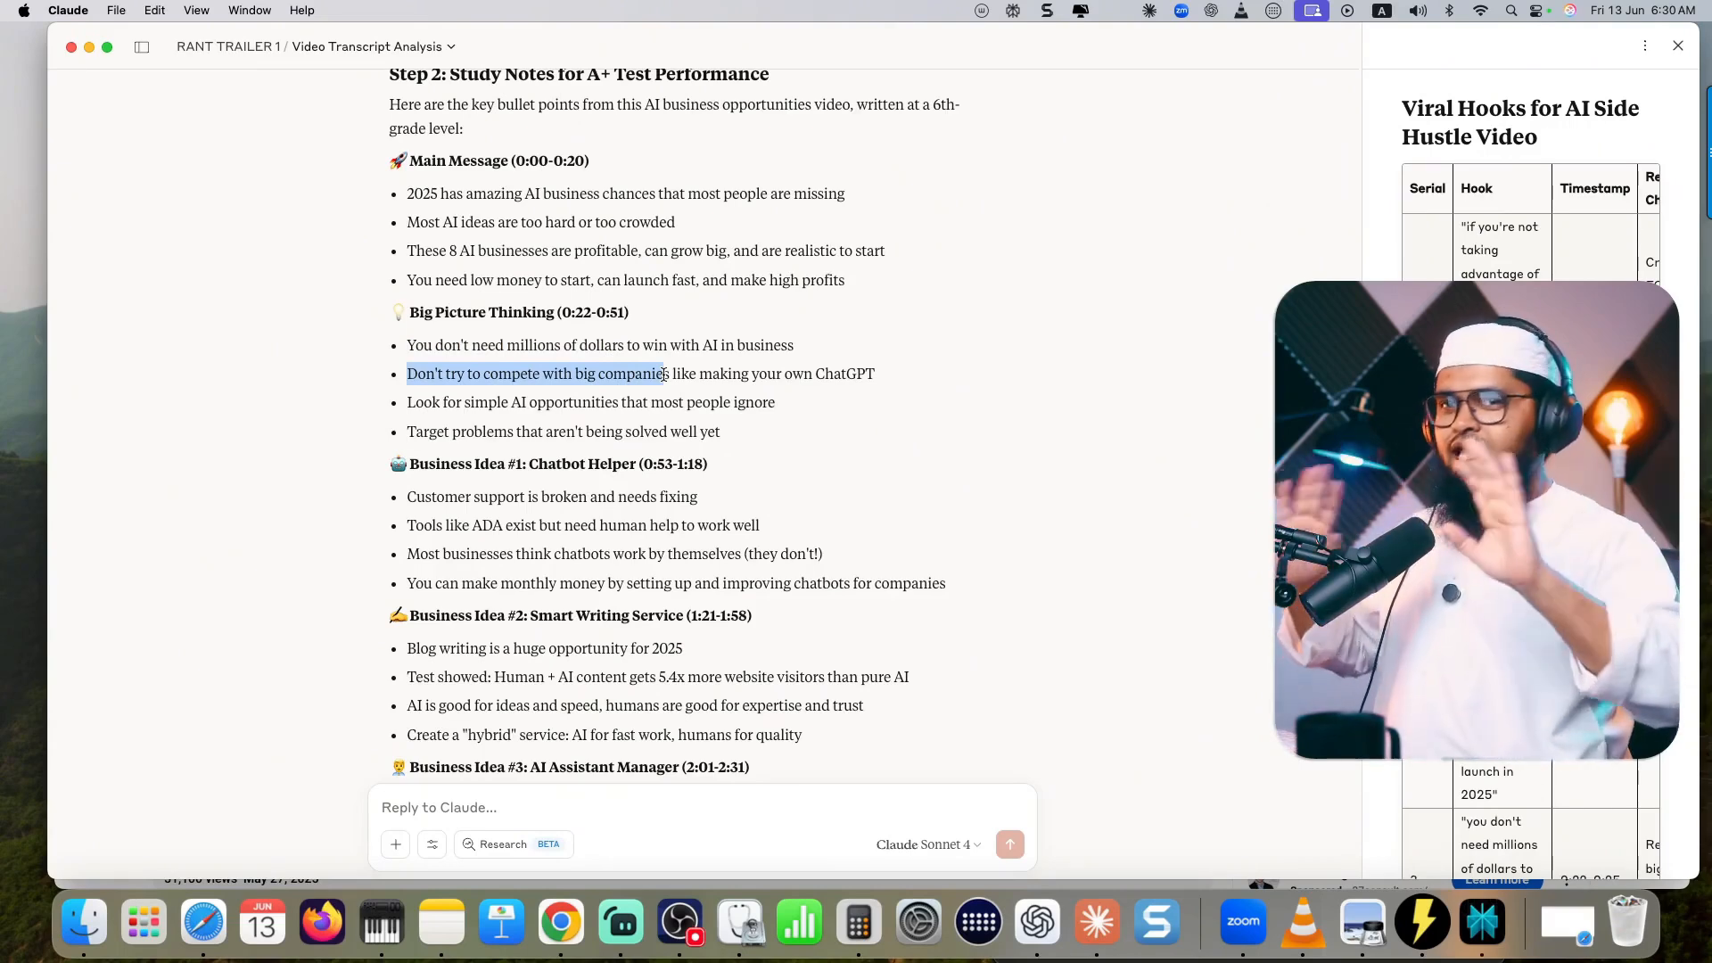
pyautogui.click(656, 524)
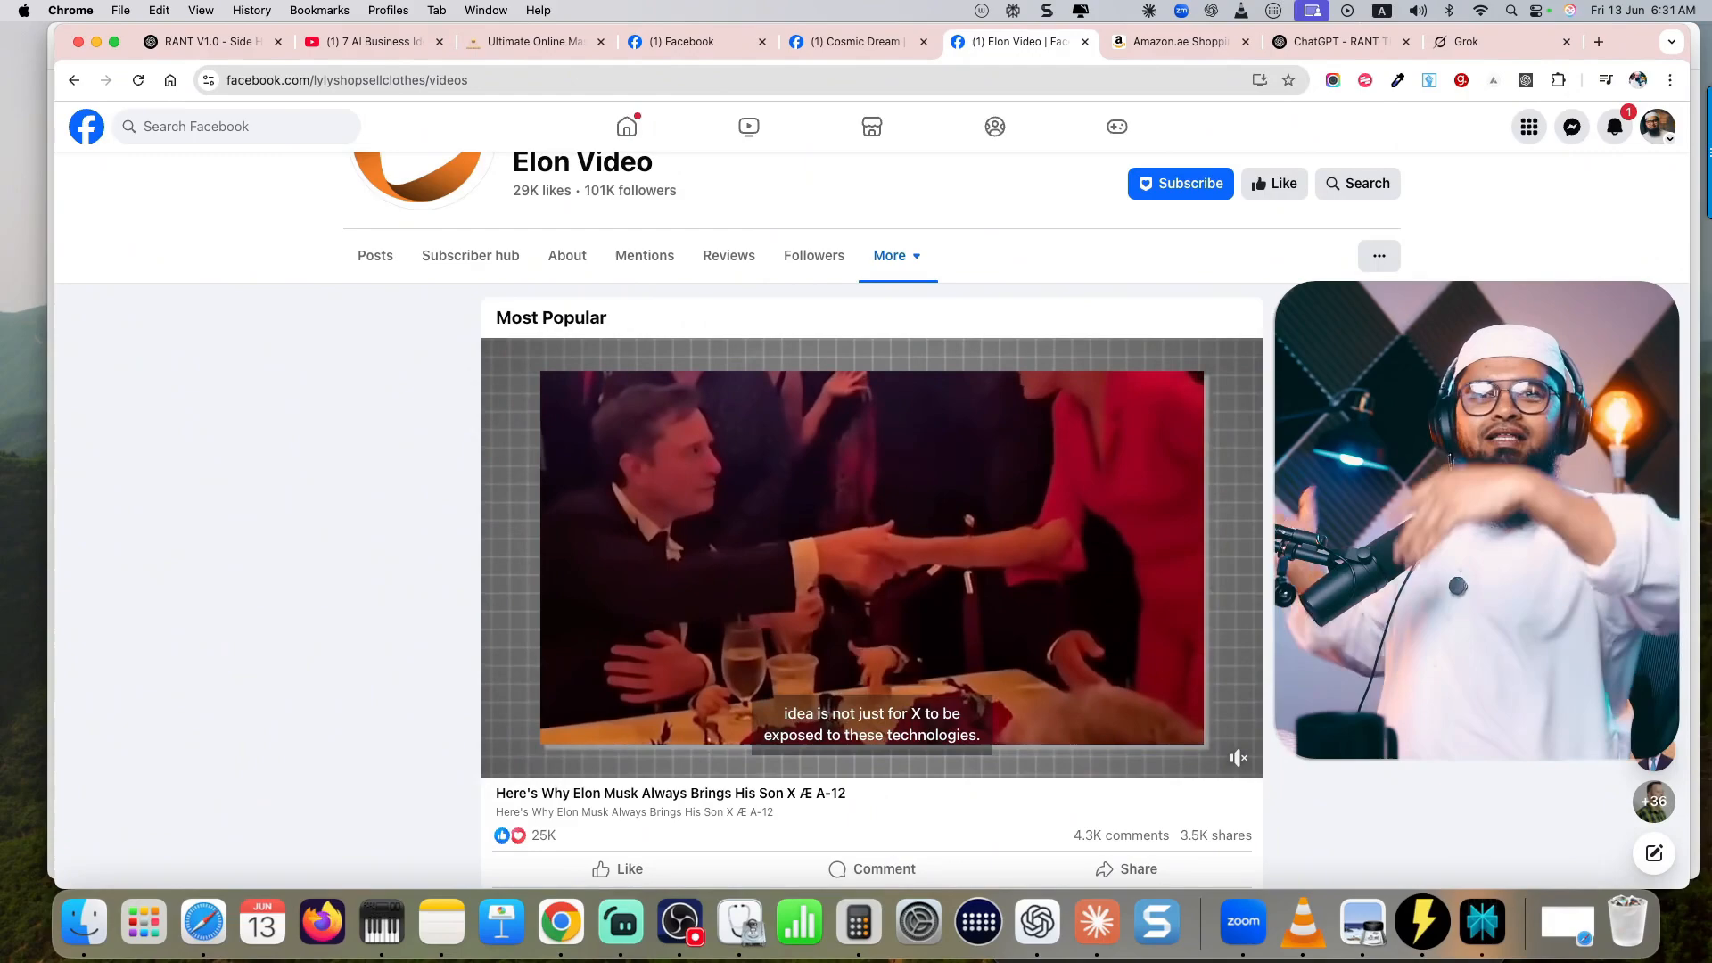
# - Look through the most popular post and the video list of the Elon Video page on Facebook in Chrome
pyautogui.scroll(-5, 872, 535)
pyautogui.scroll(-5, 872, 535)
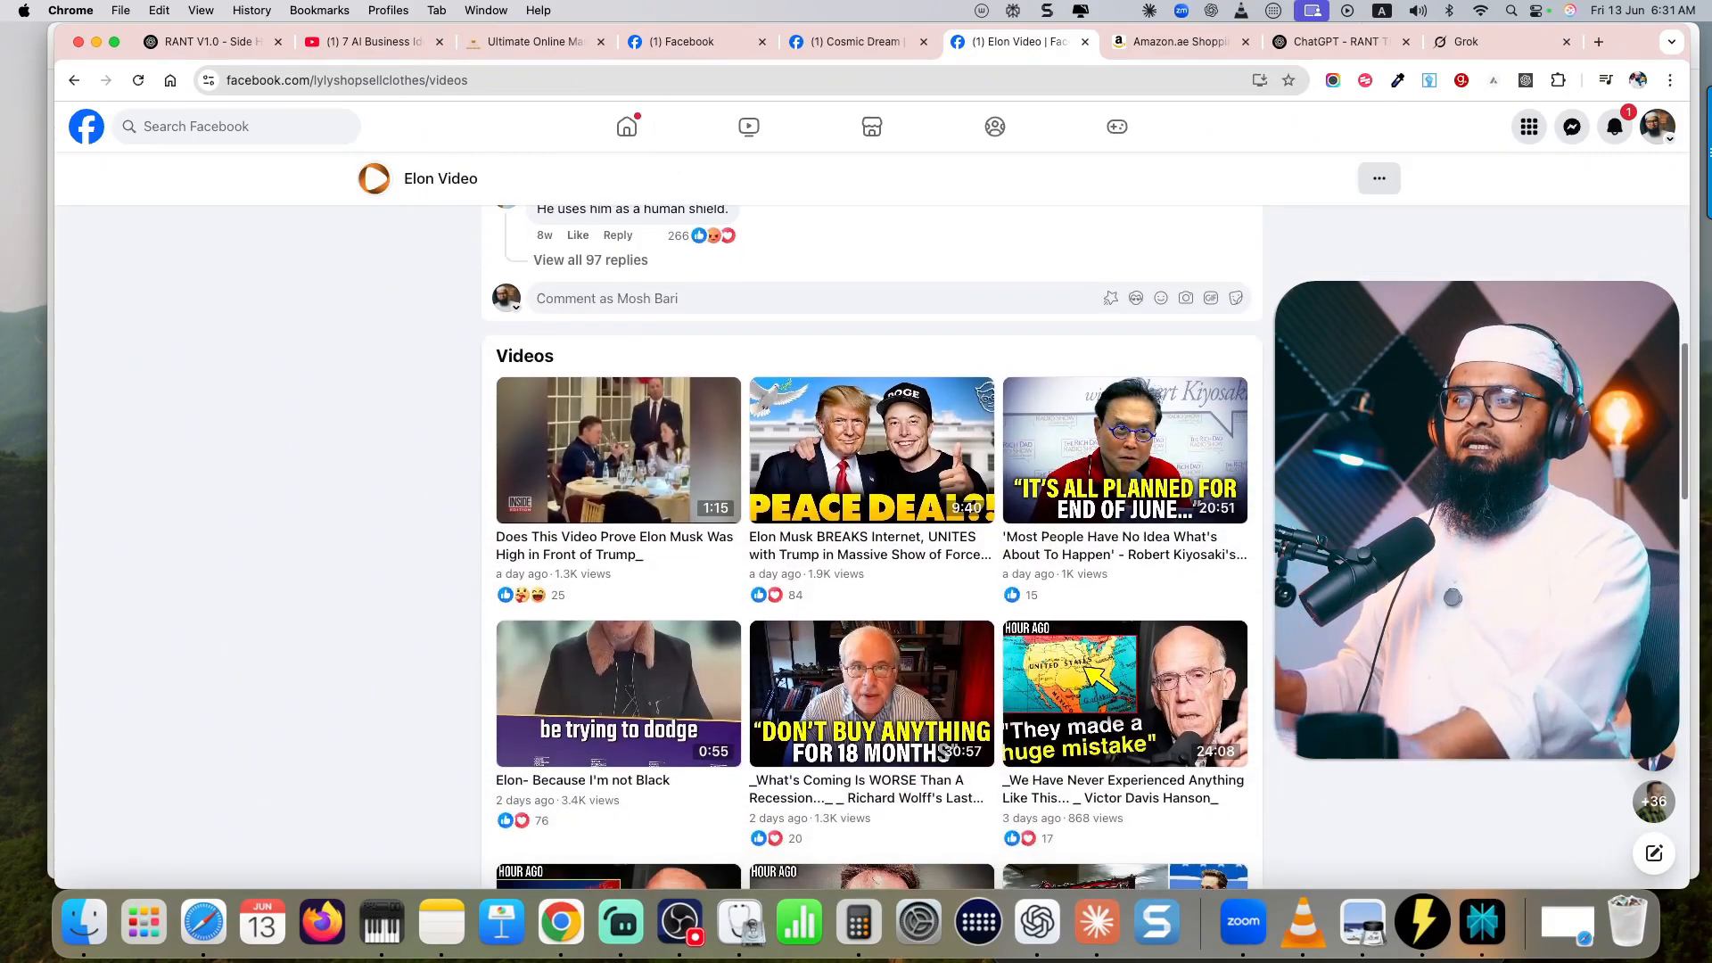
pyautogui.scroll(-5, 872, 535)
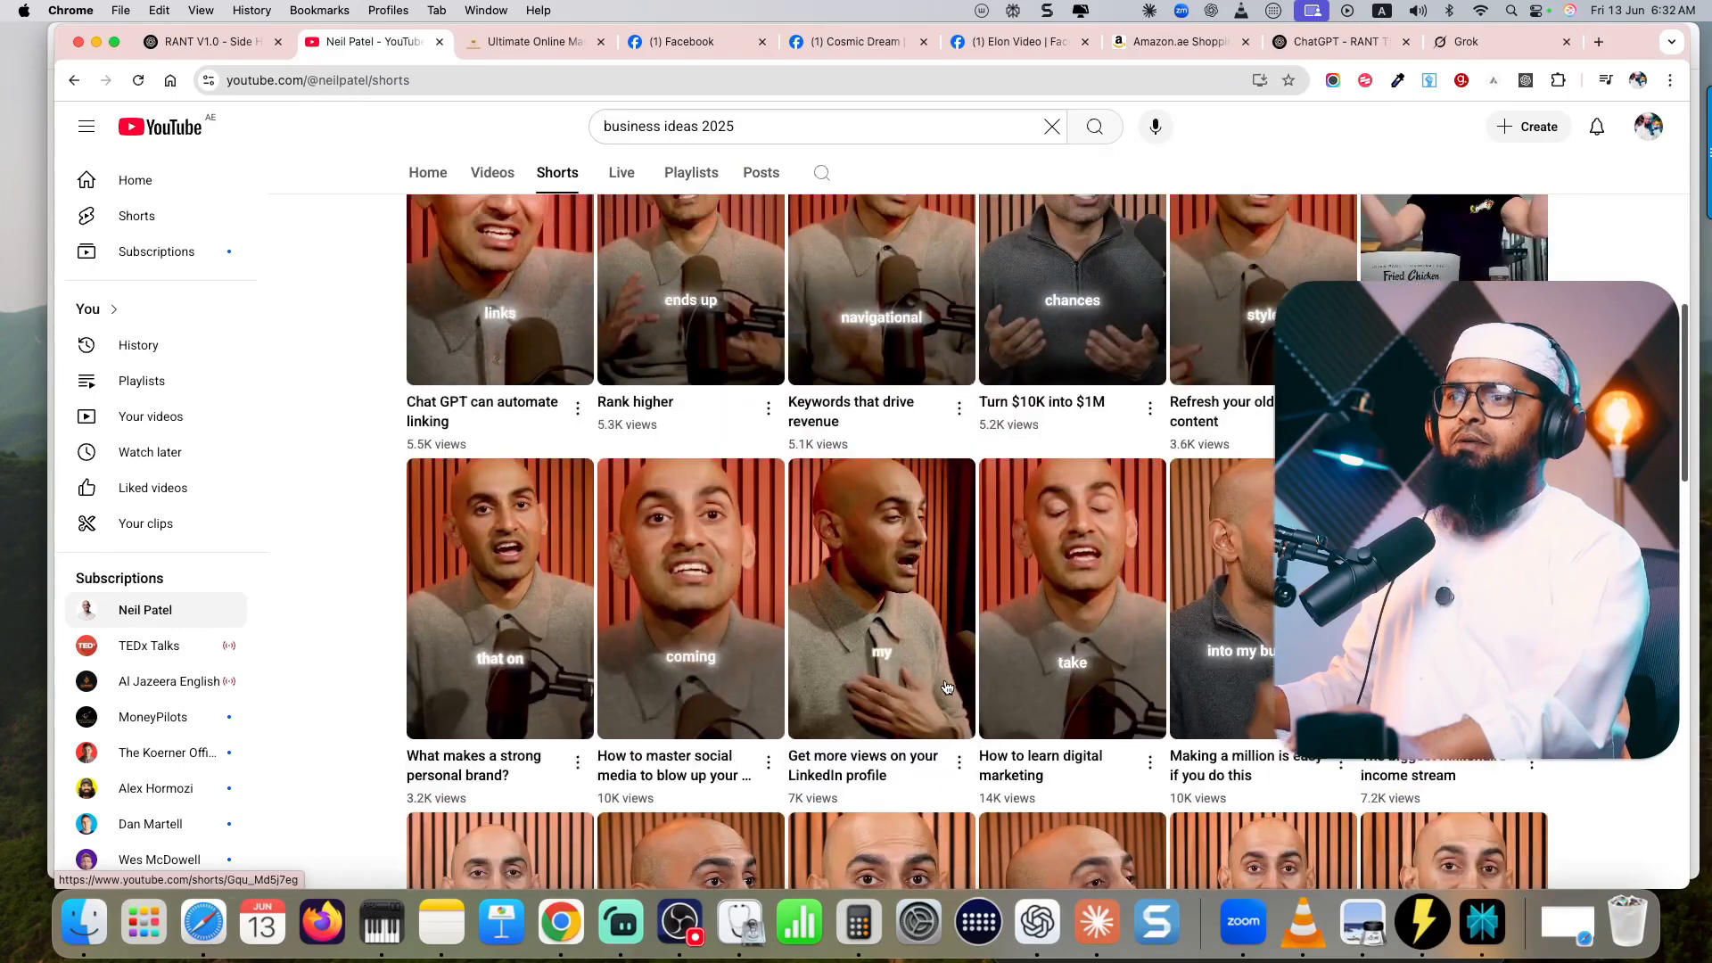
# - Browse Neil Patel's YouTube Shorts, open "How to learn digital marketing" and pause it
pyautogui.scroll(-5, 947, 685)
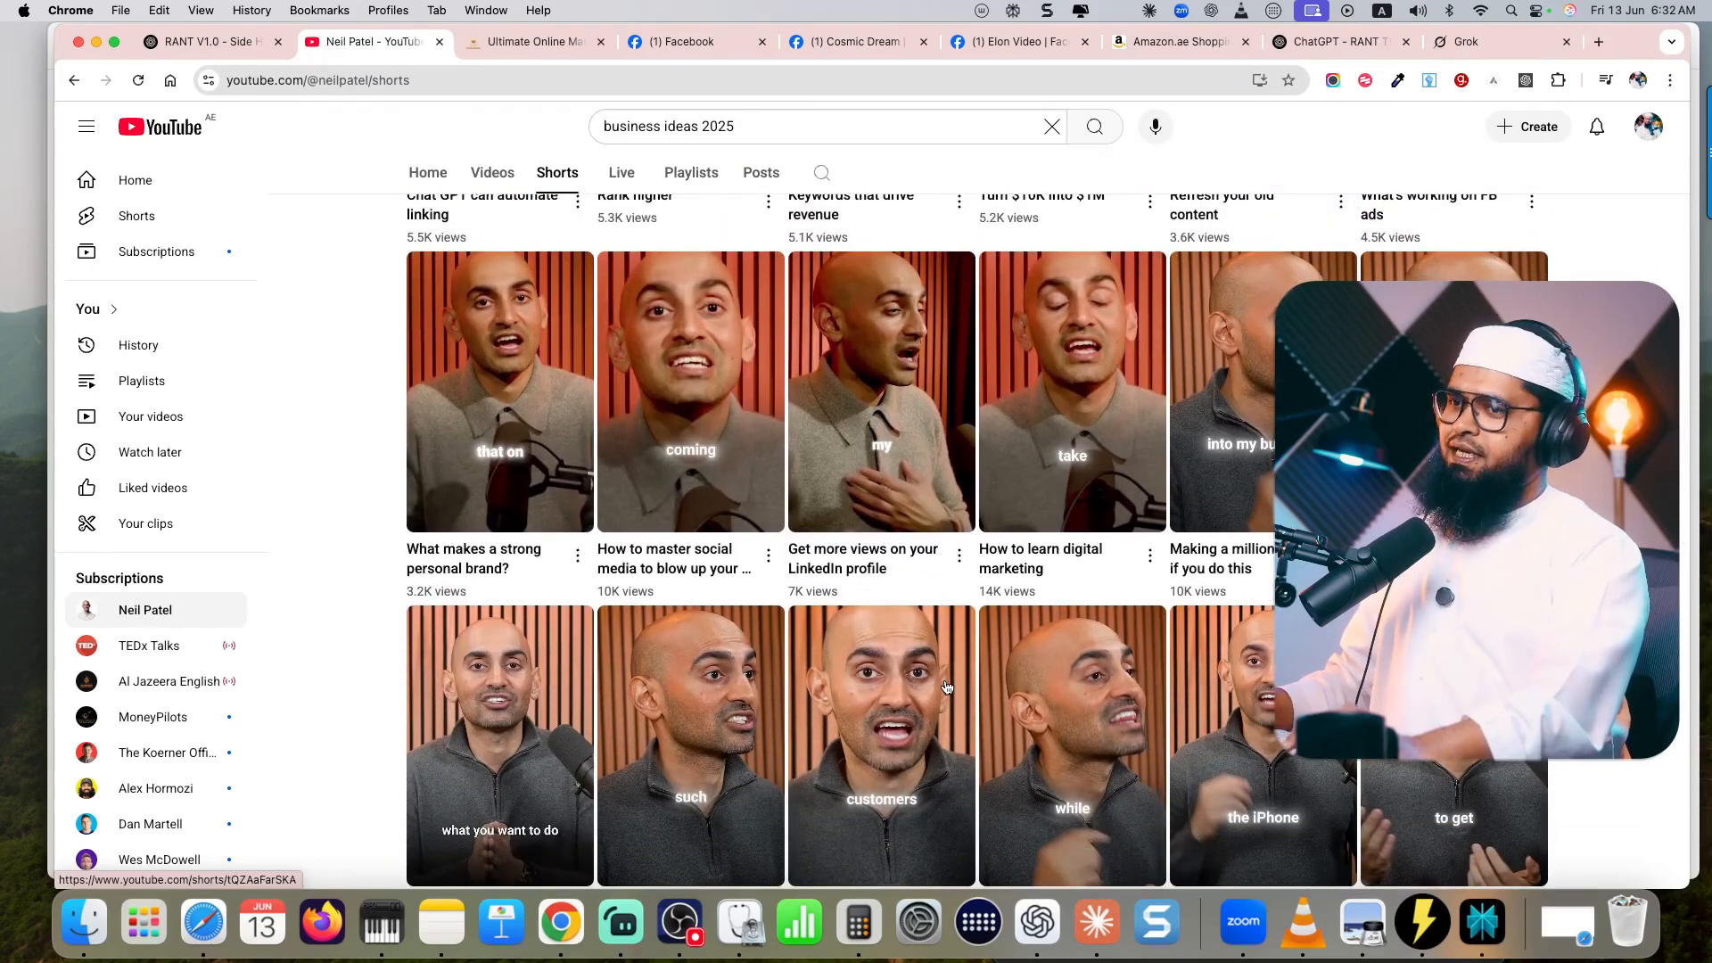
pyautogui.scroll(4, 947, 686)
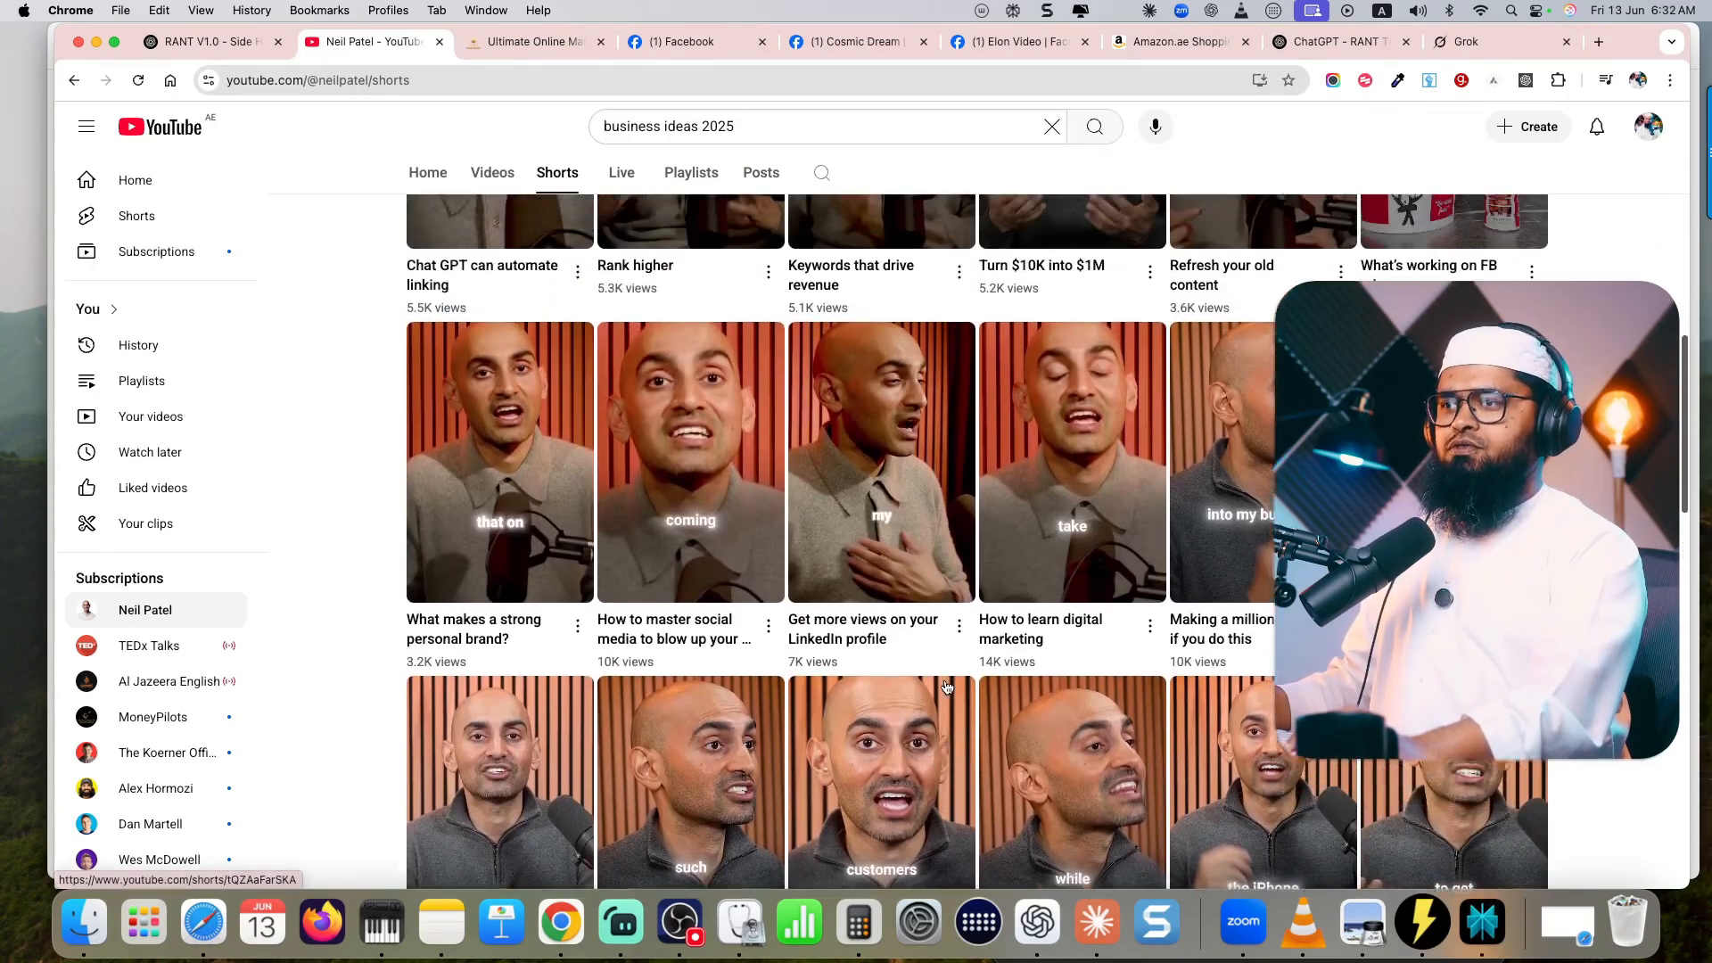
pyautogui.scroll(2, 947, 685)
pyautogui.scroll(-4, 947, 685)
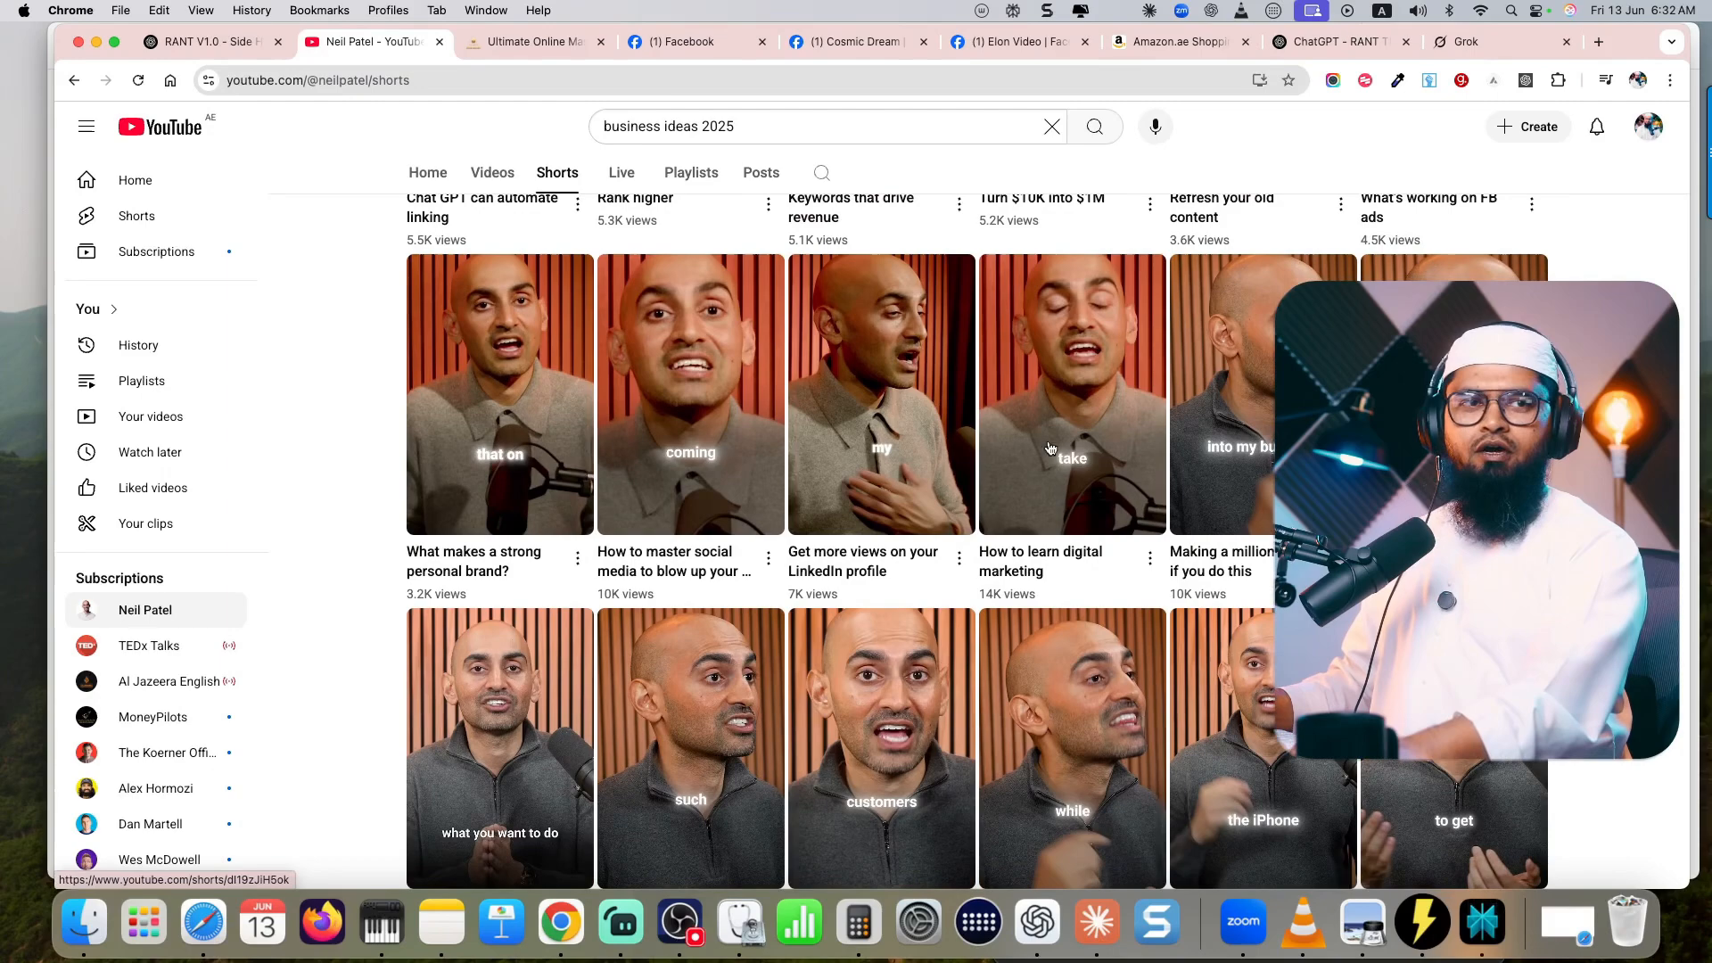
pyautogui.click(1082, 477)
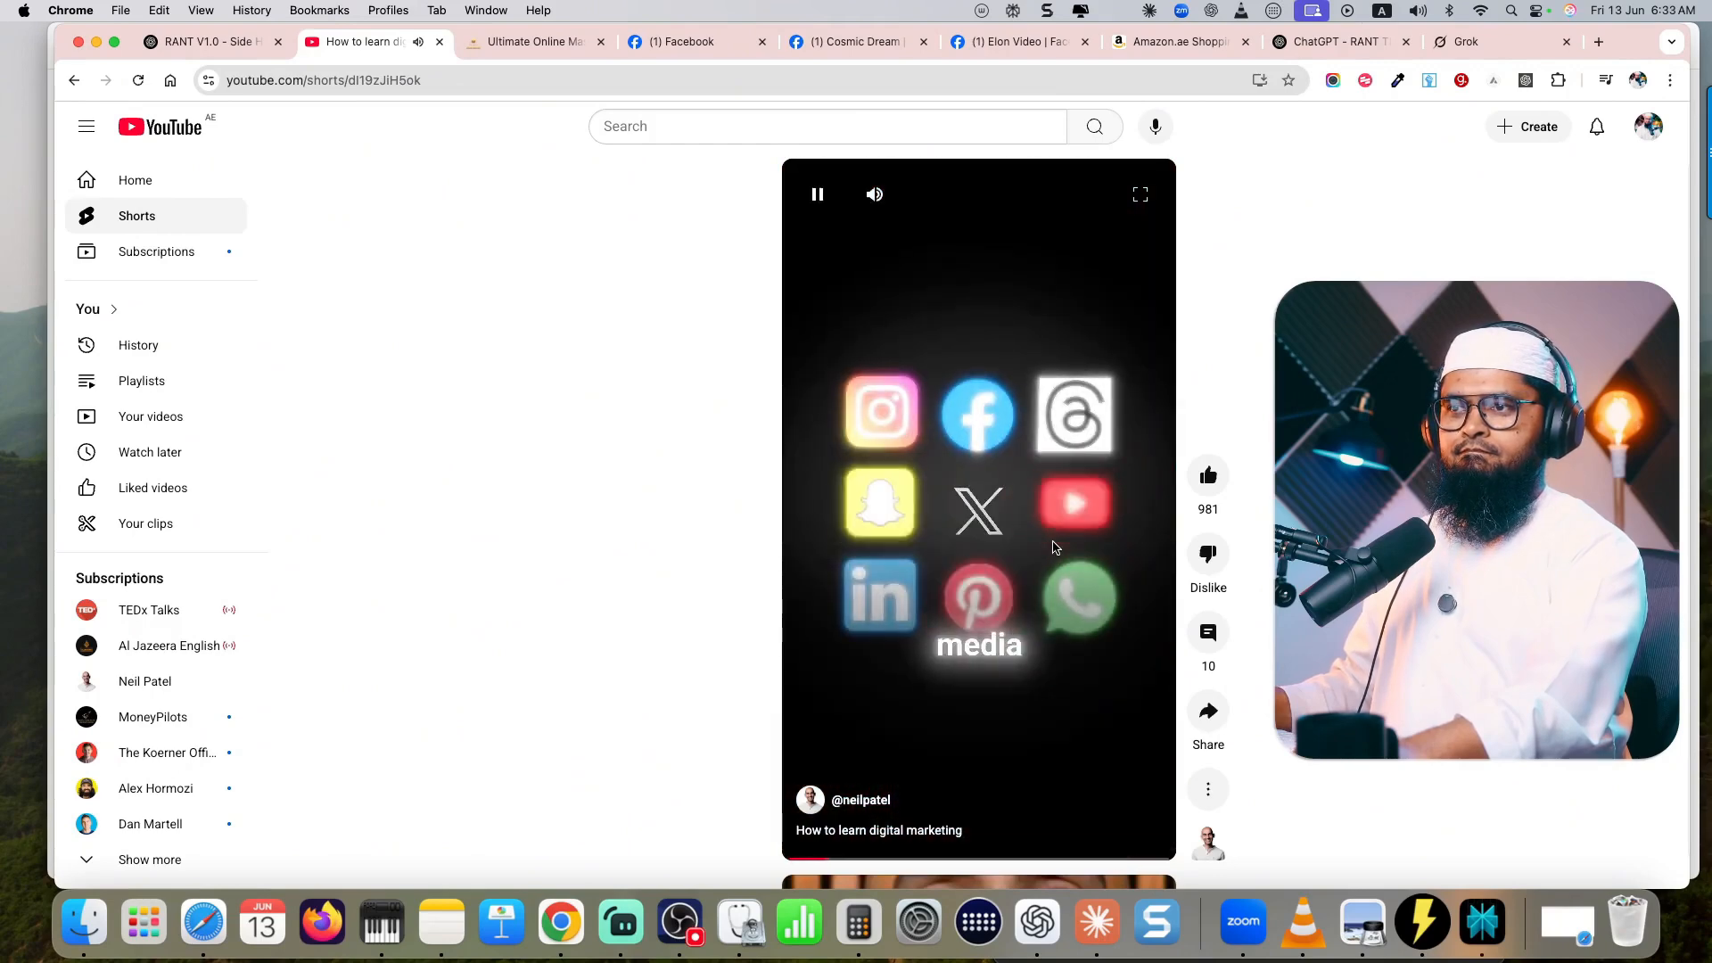
pyautogui.click(1052, 547)
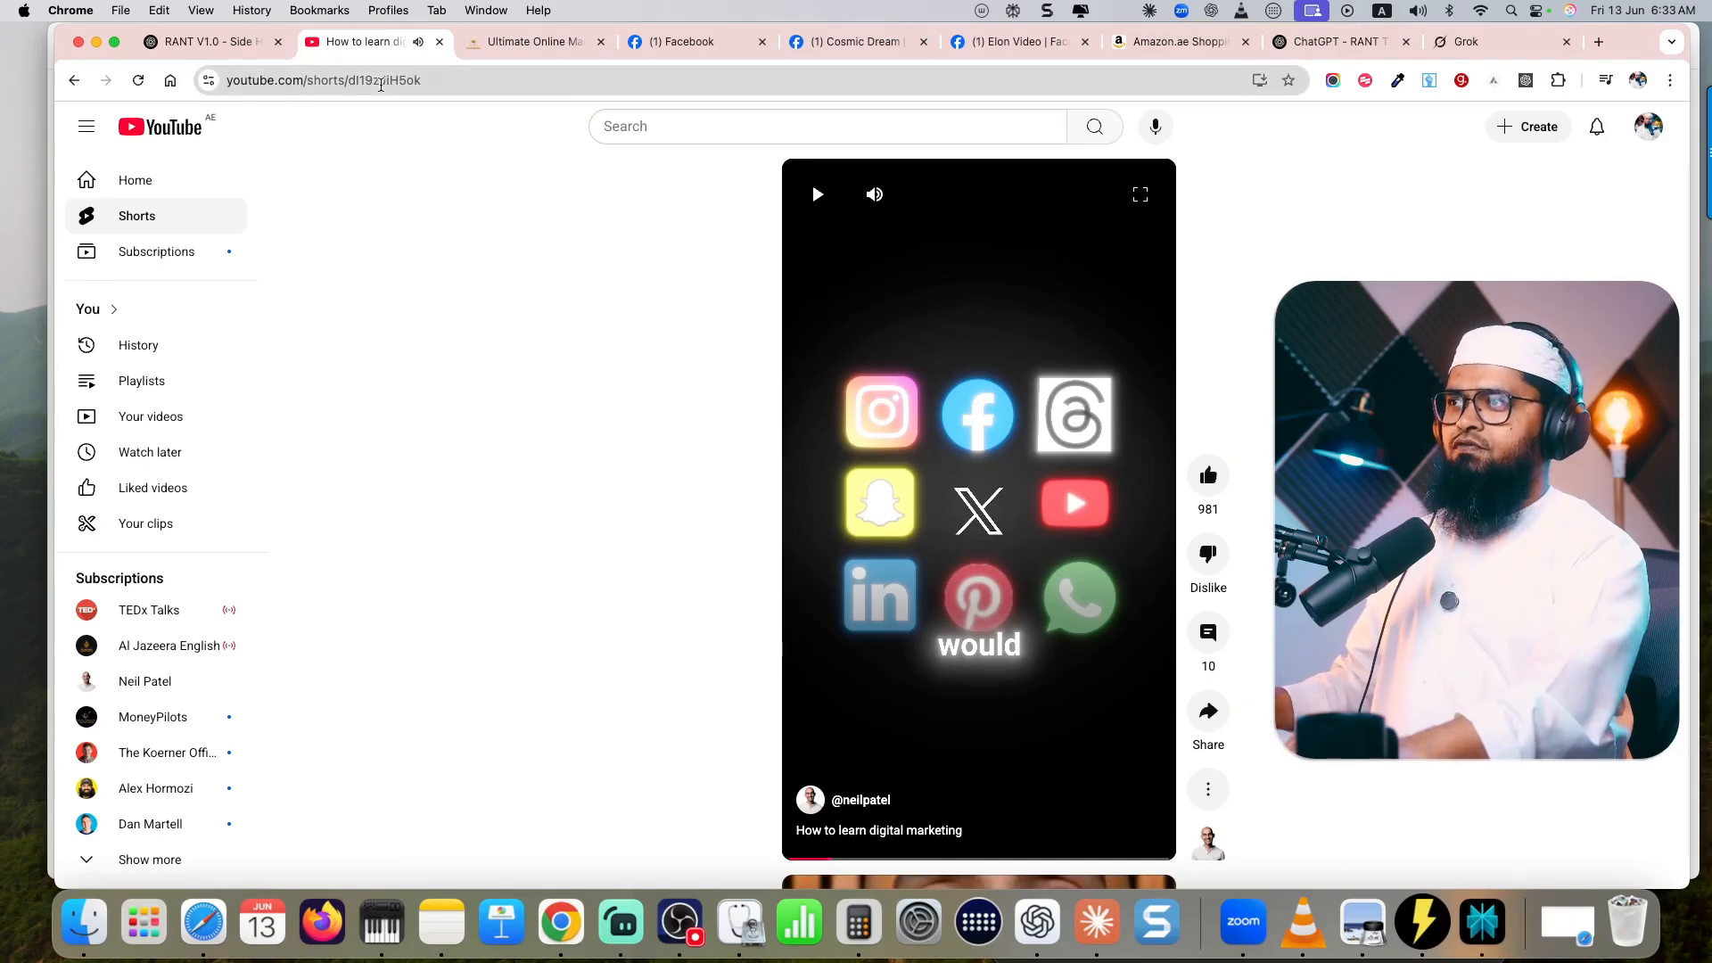
# - Copy the Short's video ID and open it as a regular video in a new tab using youtube.com/watch?v= plus the ID
pyautogui.doubleClick(382, 80)
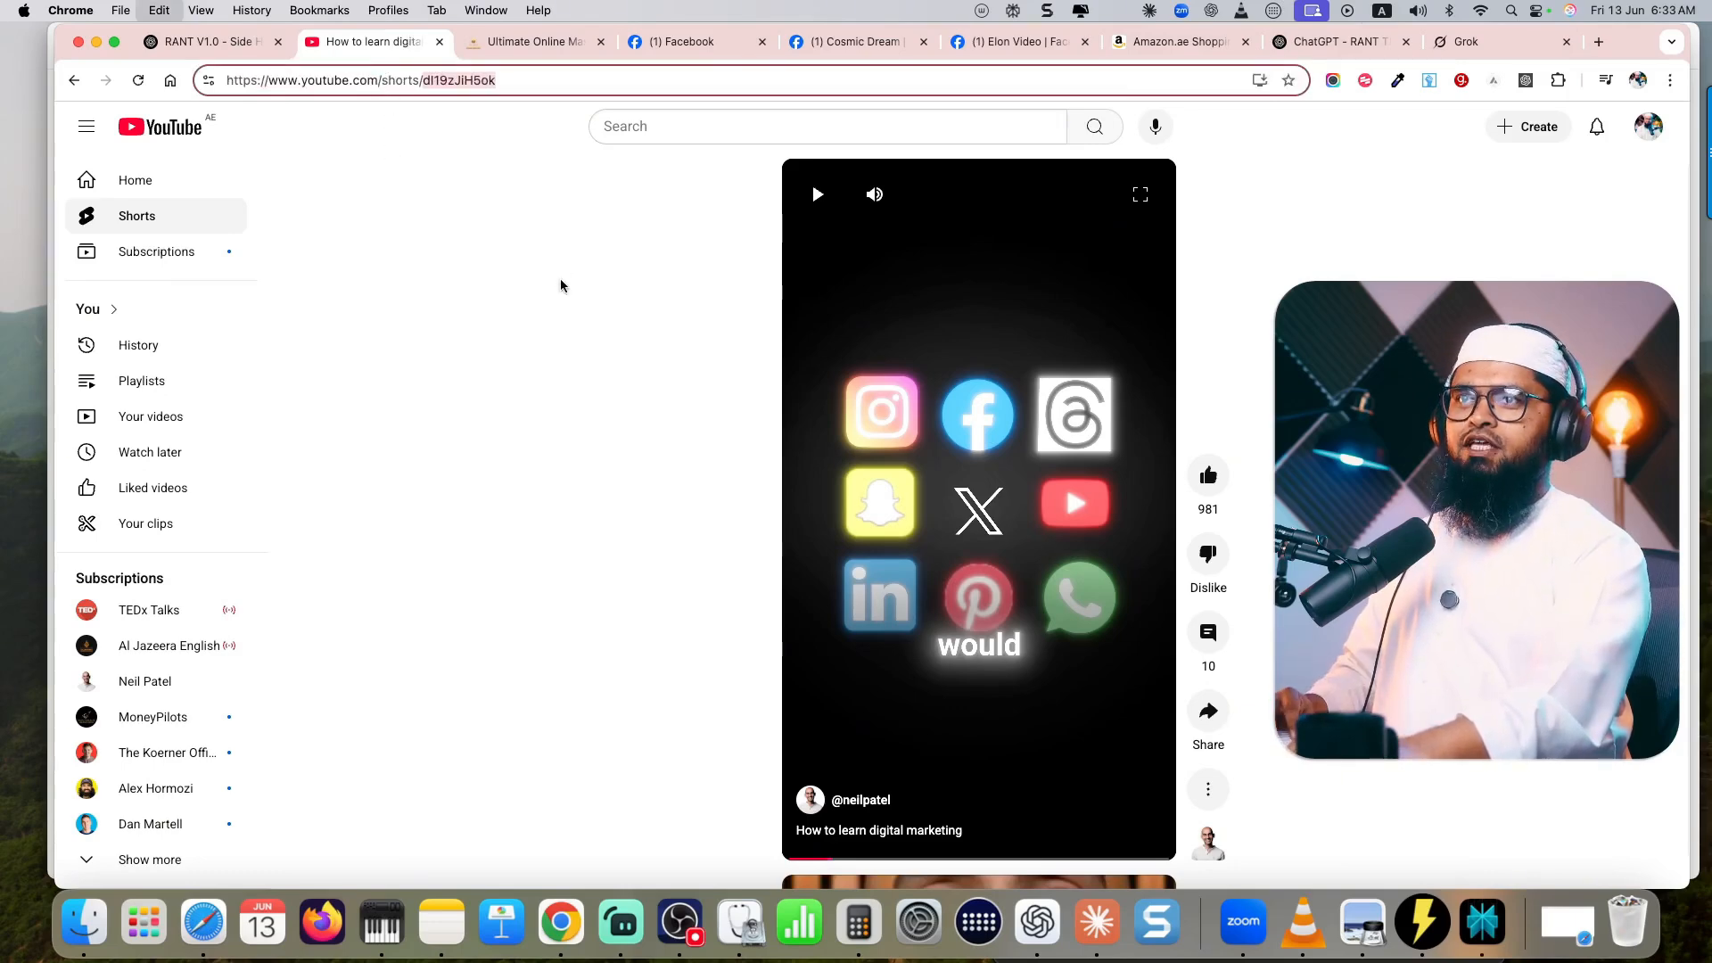
pyautogui.click(1599, 42)
pyautogui.write('you')
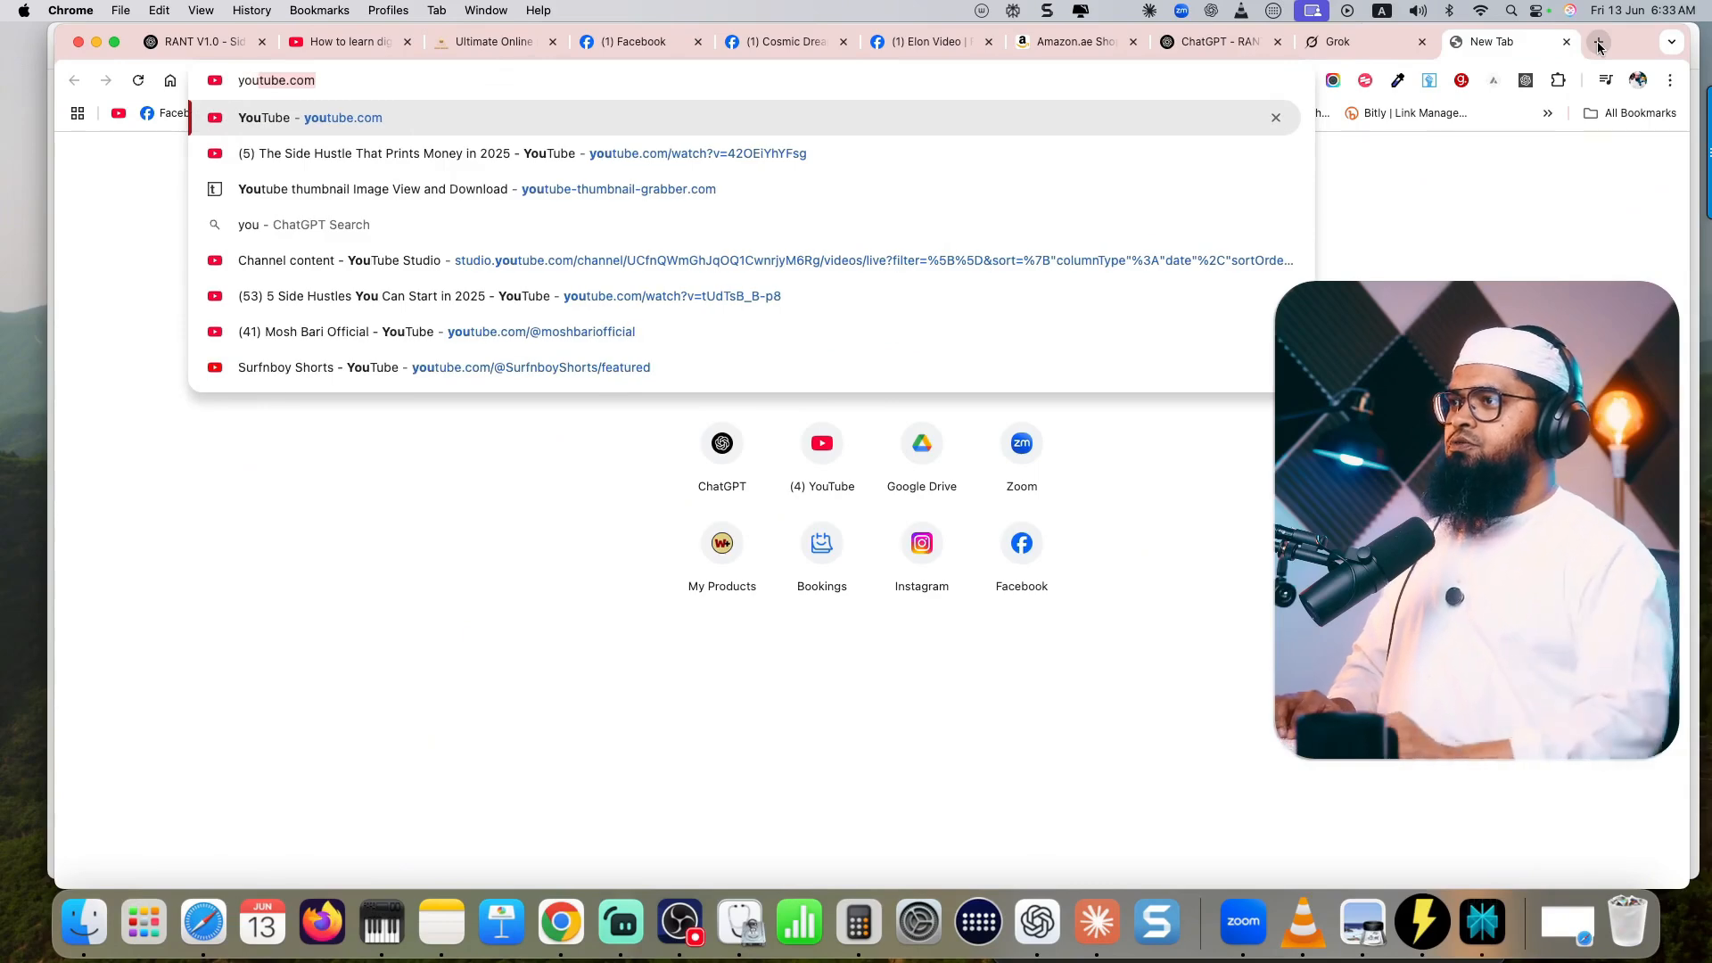
pyautogui.write('tube.com/watch')
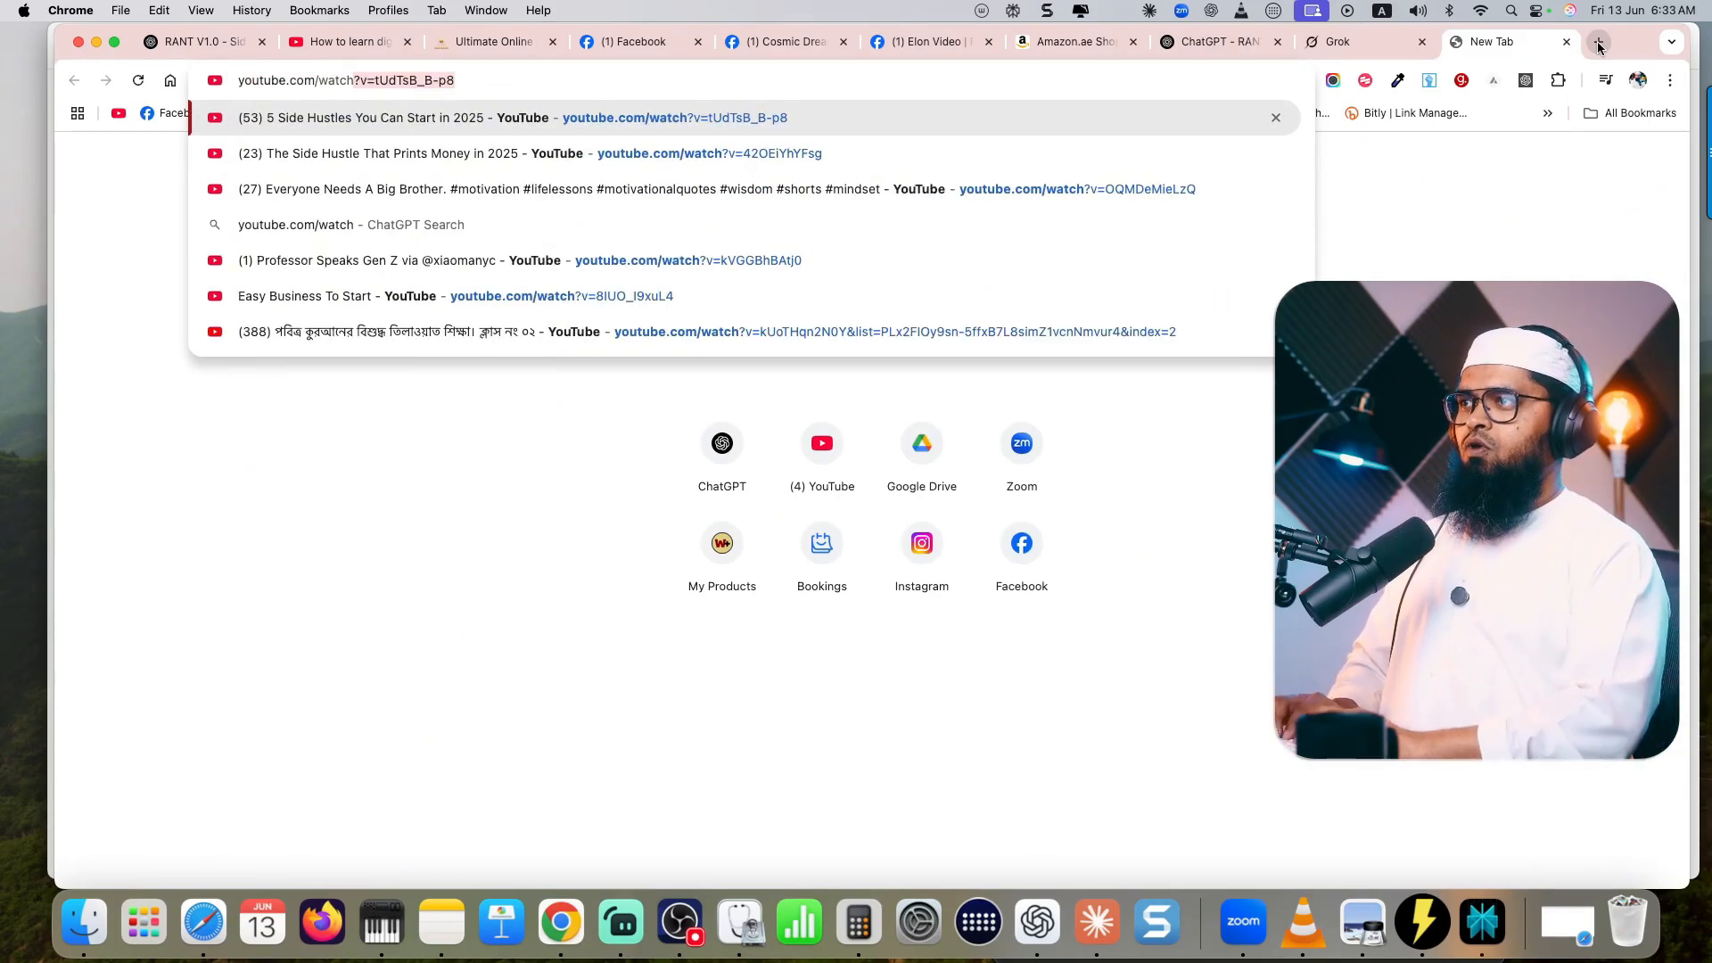
pyautogui.write('?v')
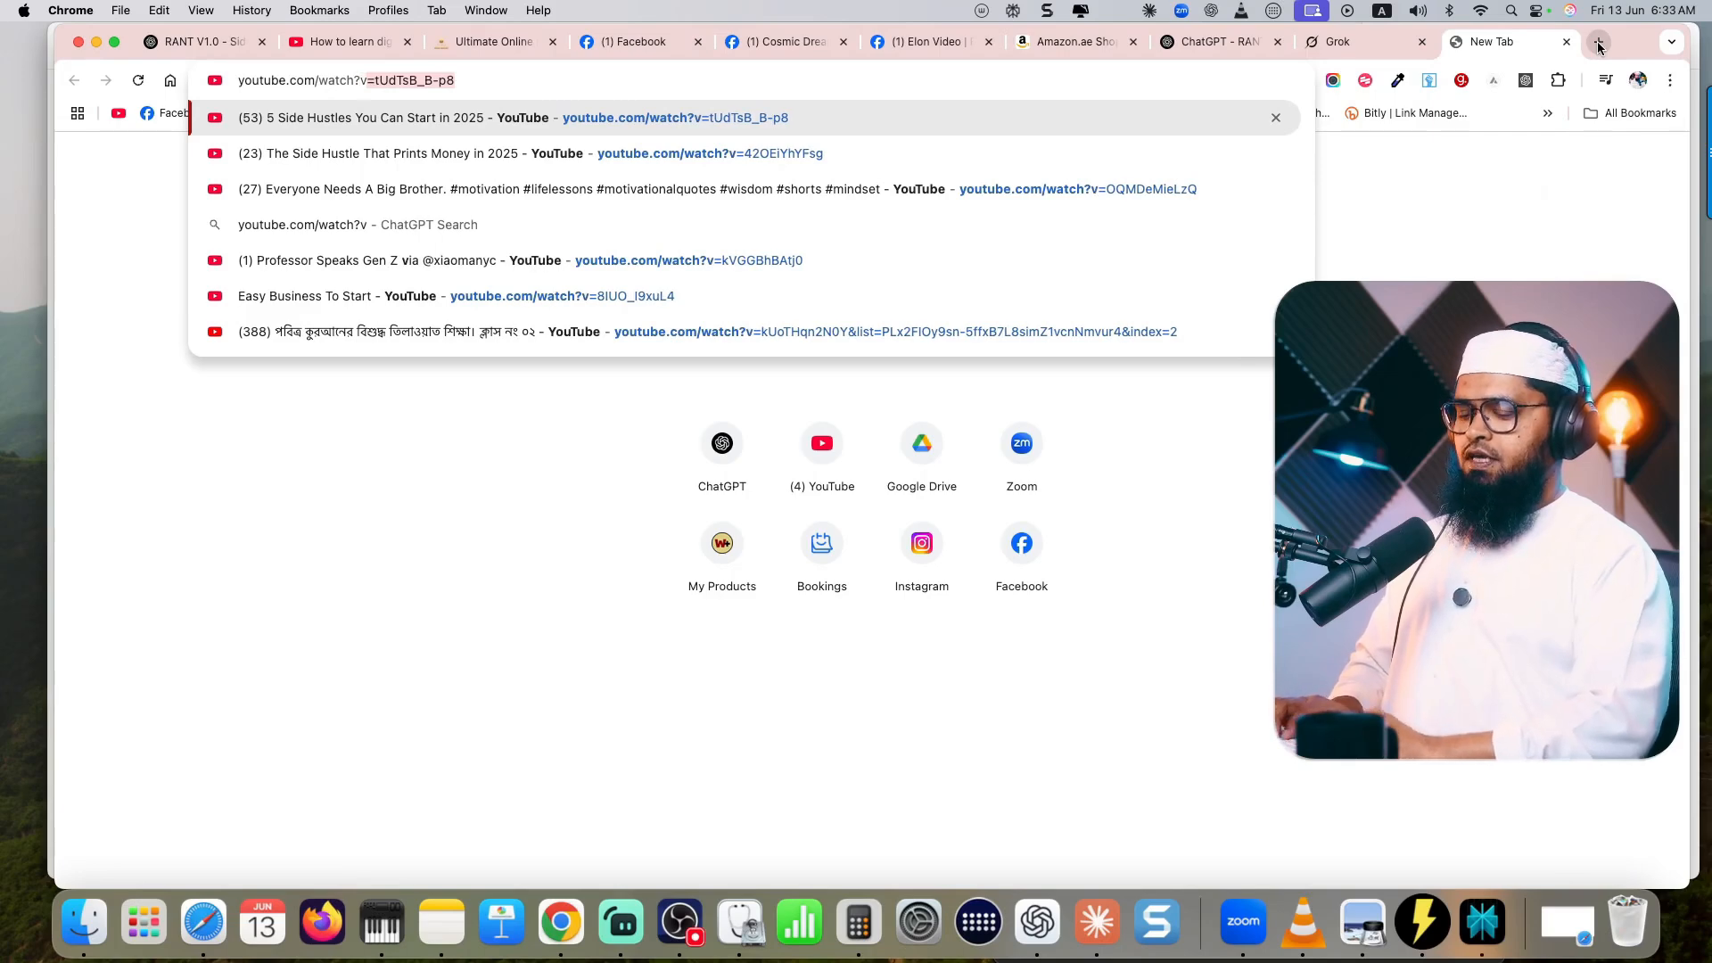
pyautogui.write('=')
pyautogui.write('dI19zJiH5ok')
pyautogui.press('Return')
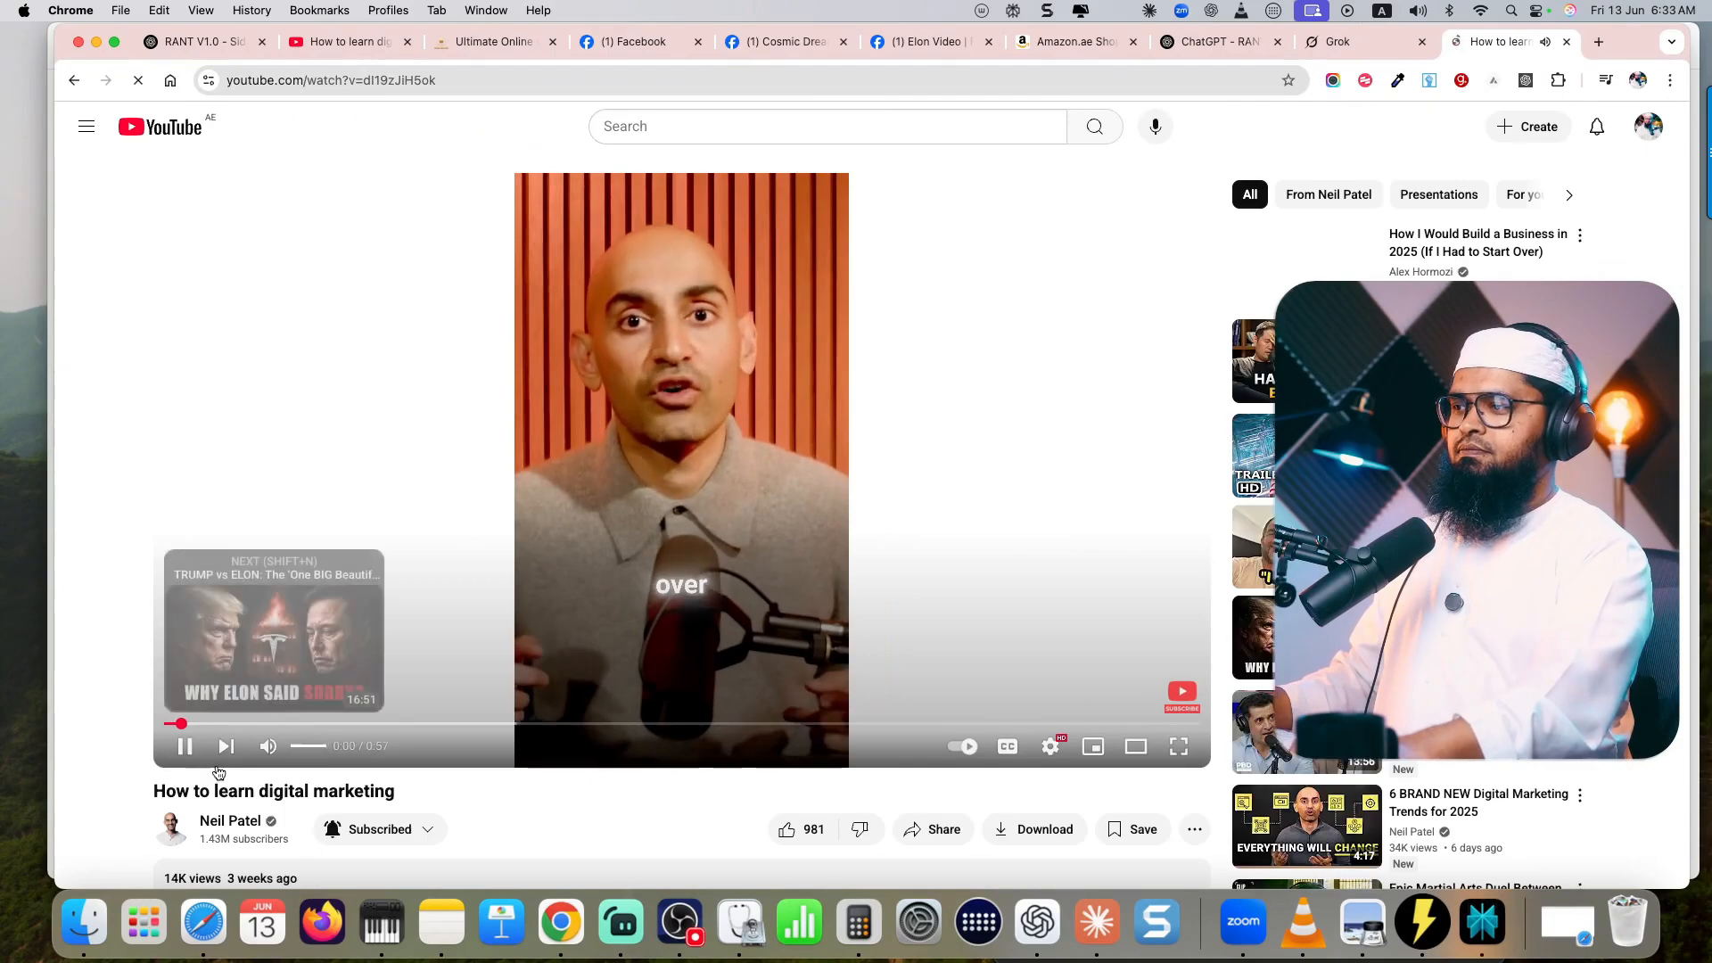
# - Pause the video, expand its description and show the transcript
pyautogui.click(221, 740)
pyautogui.scroll(-6, 188, 342)
pyautogui.click(188, 339)
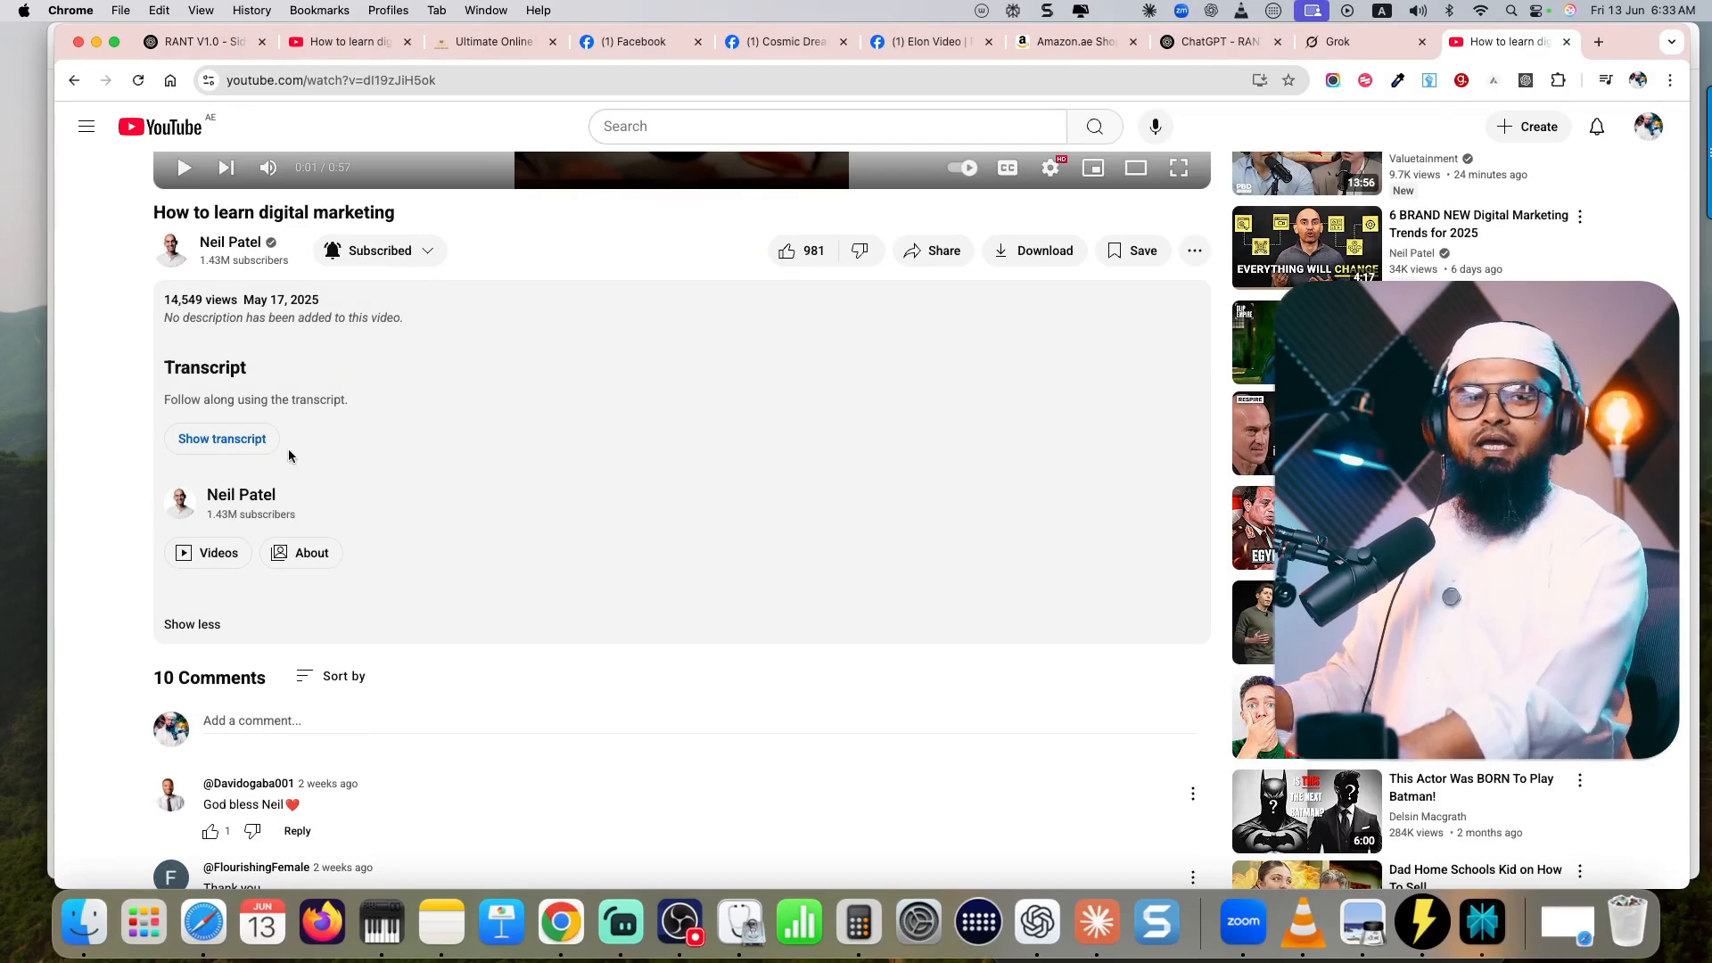
pyautogui.click(239, 446)
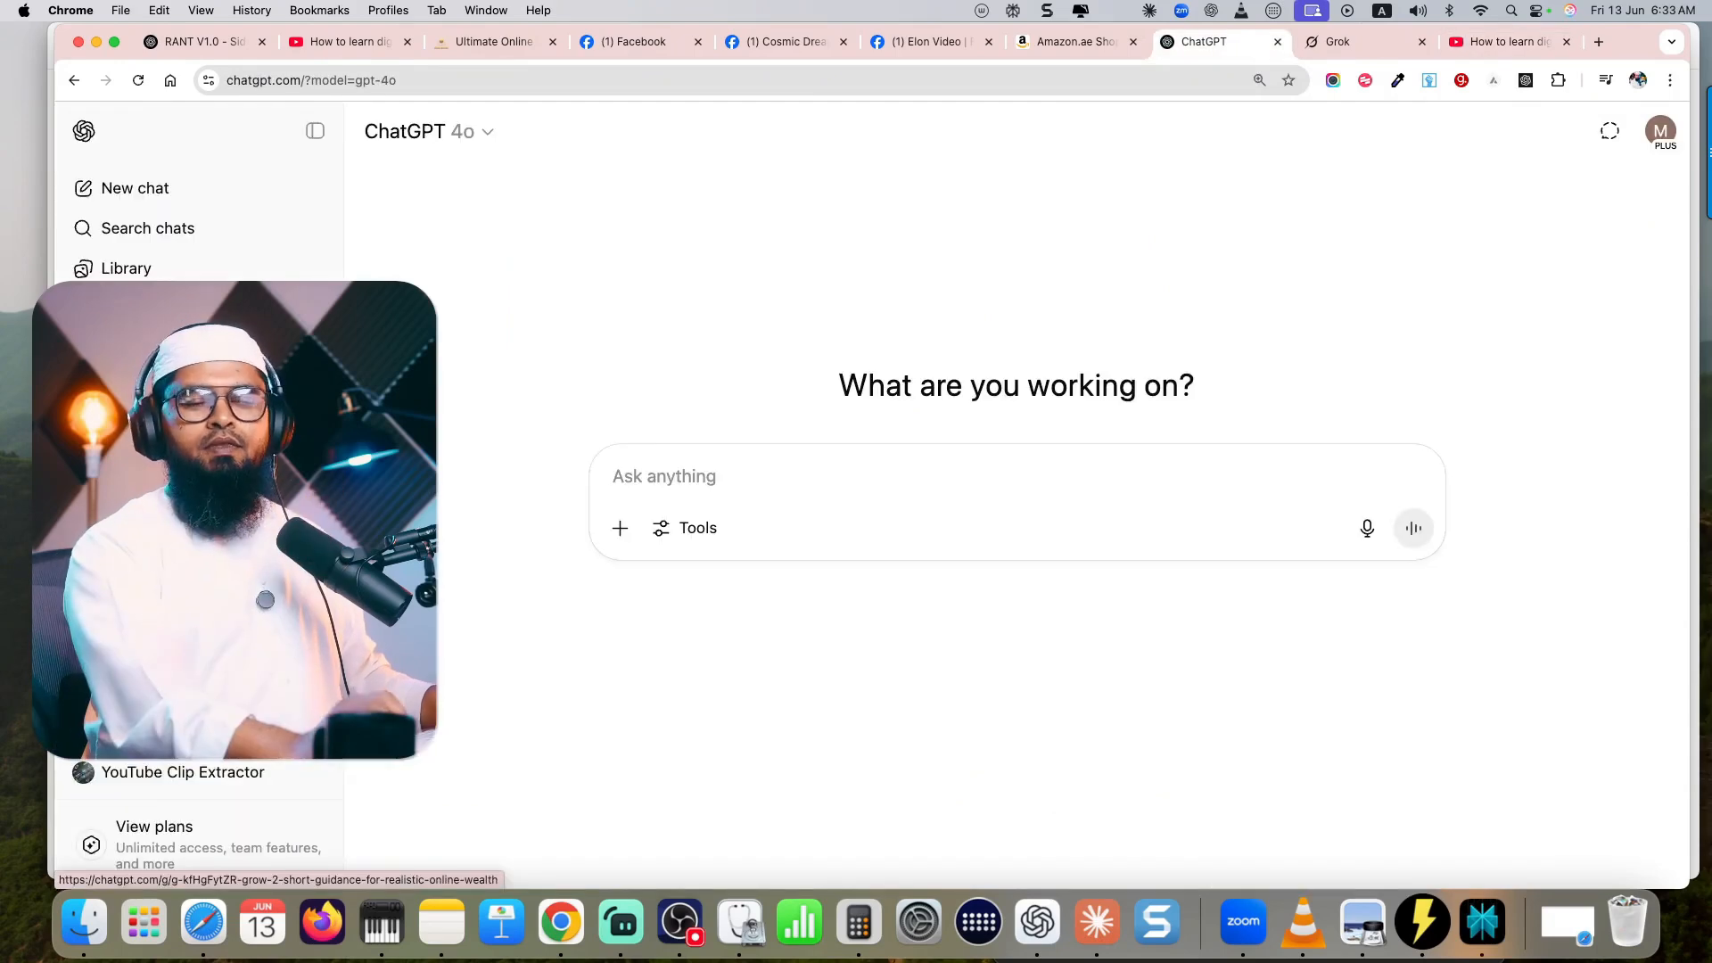
# - Open the RANT V1.0 GPT in ChatGPT, send its START prompt and read the three requested details
pyautogui.scroll(-10, 198, 481)
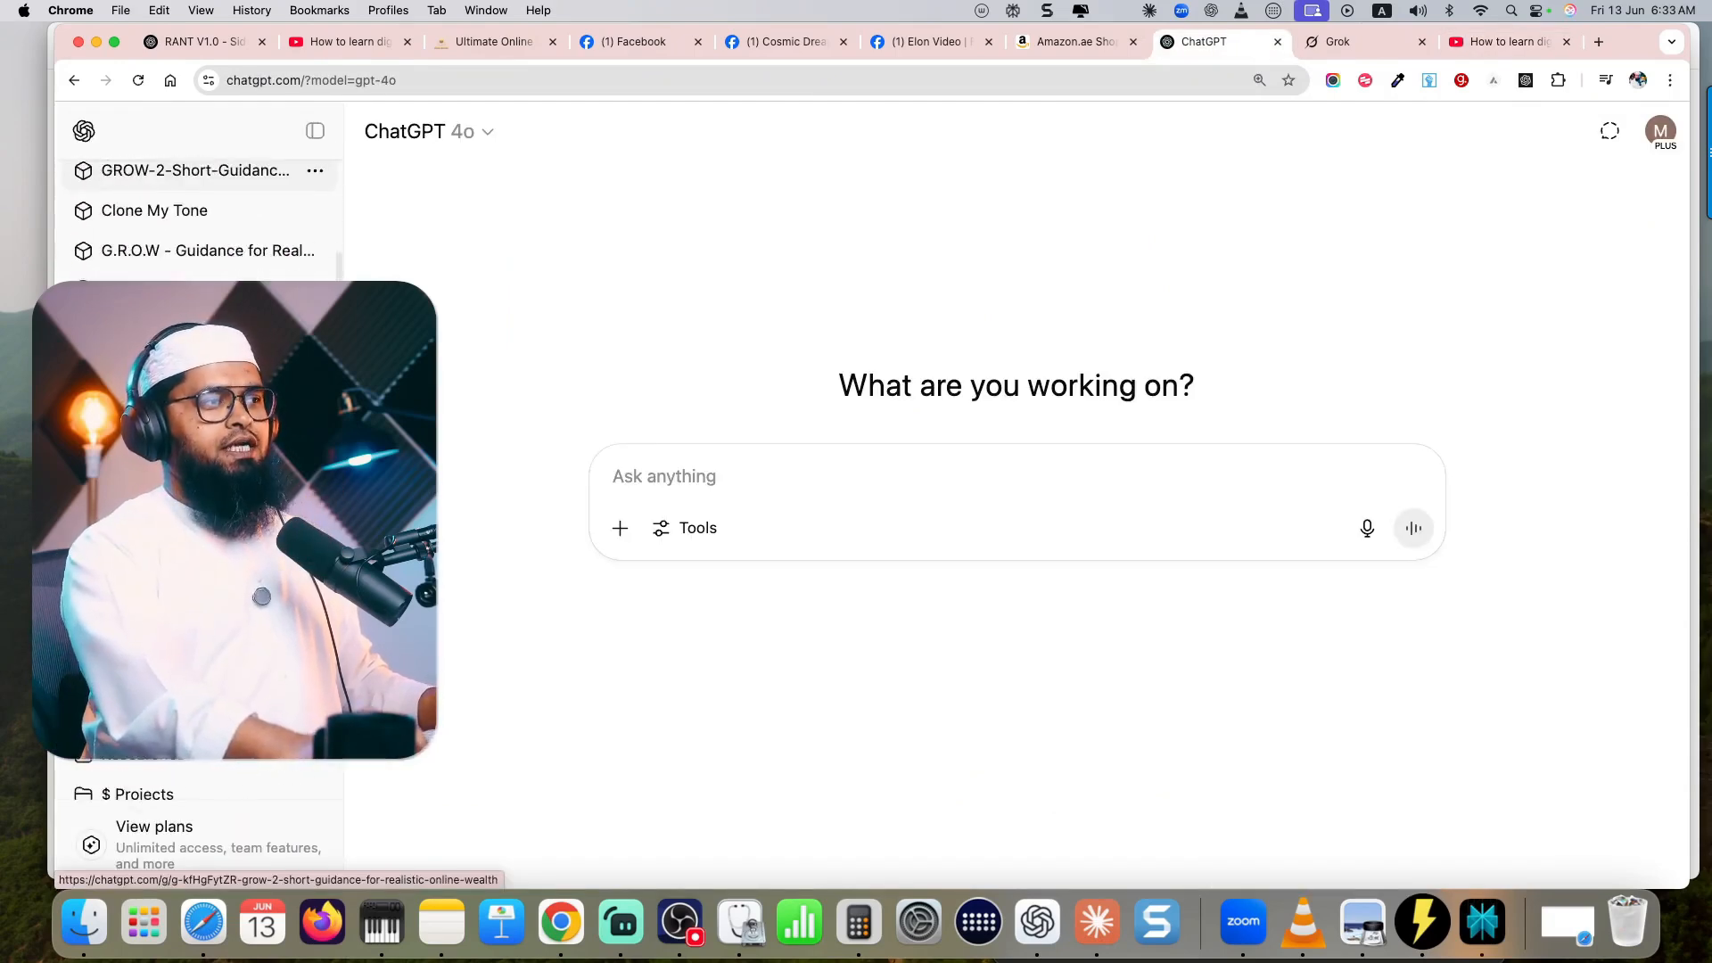
pyautogui.click(198, 446)
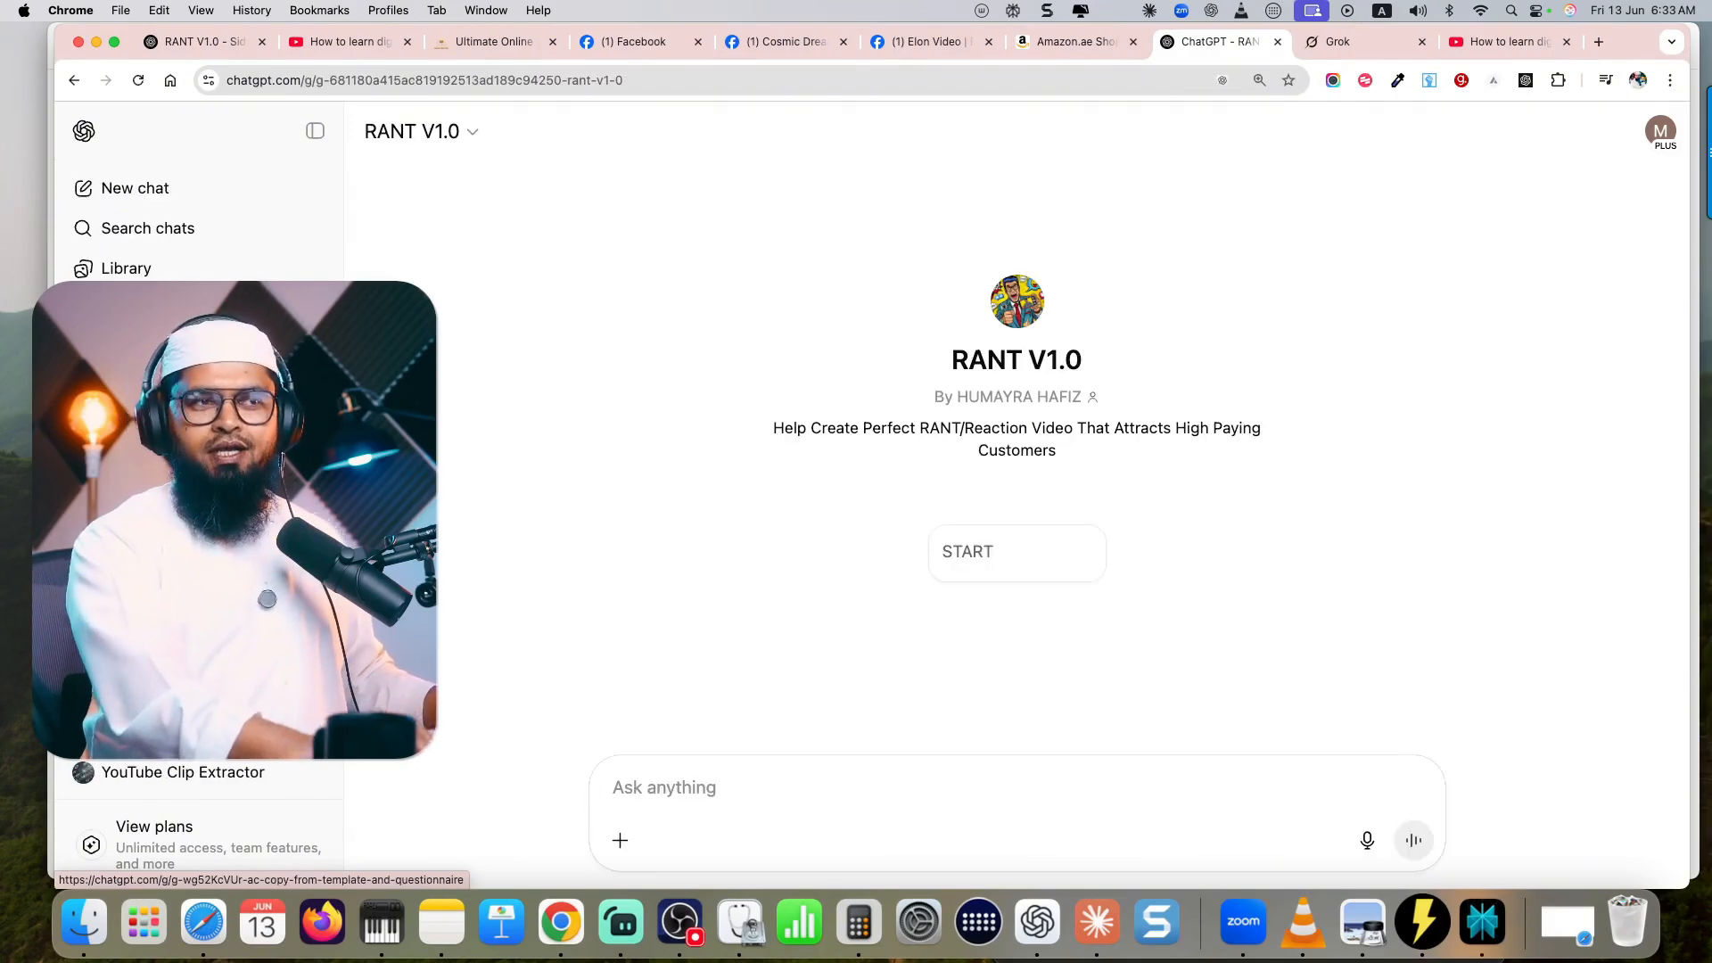
pyautogui.click(991, 559)
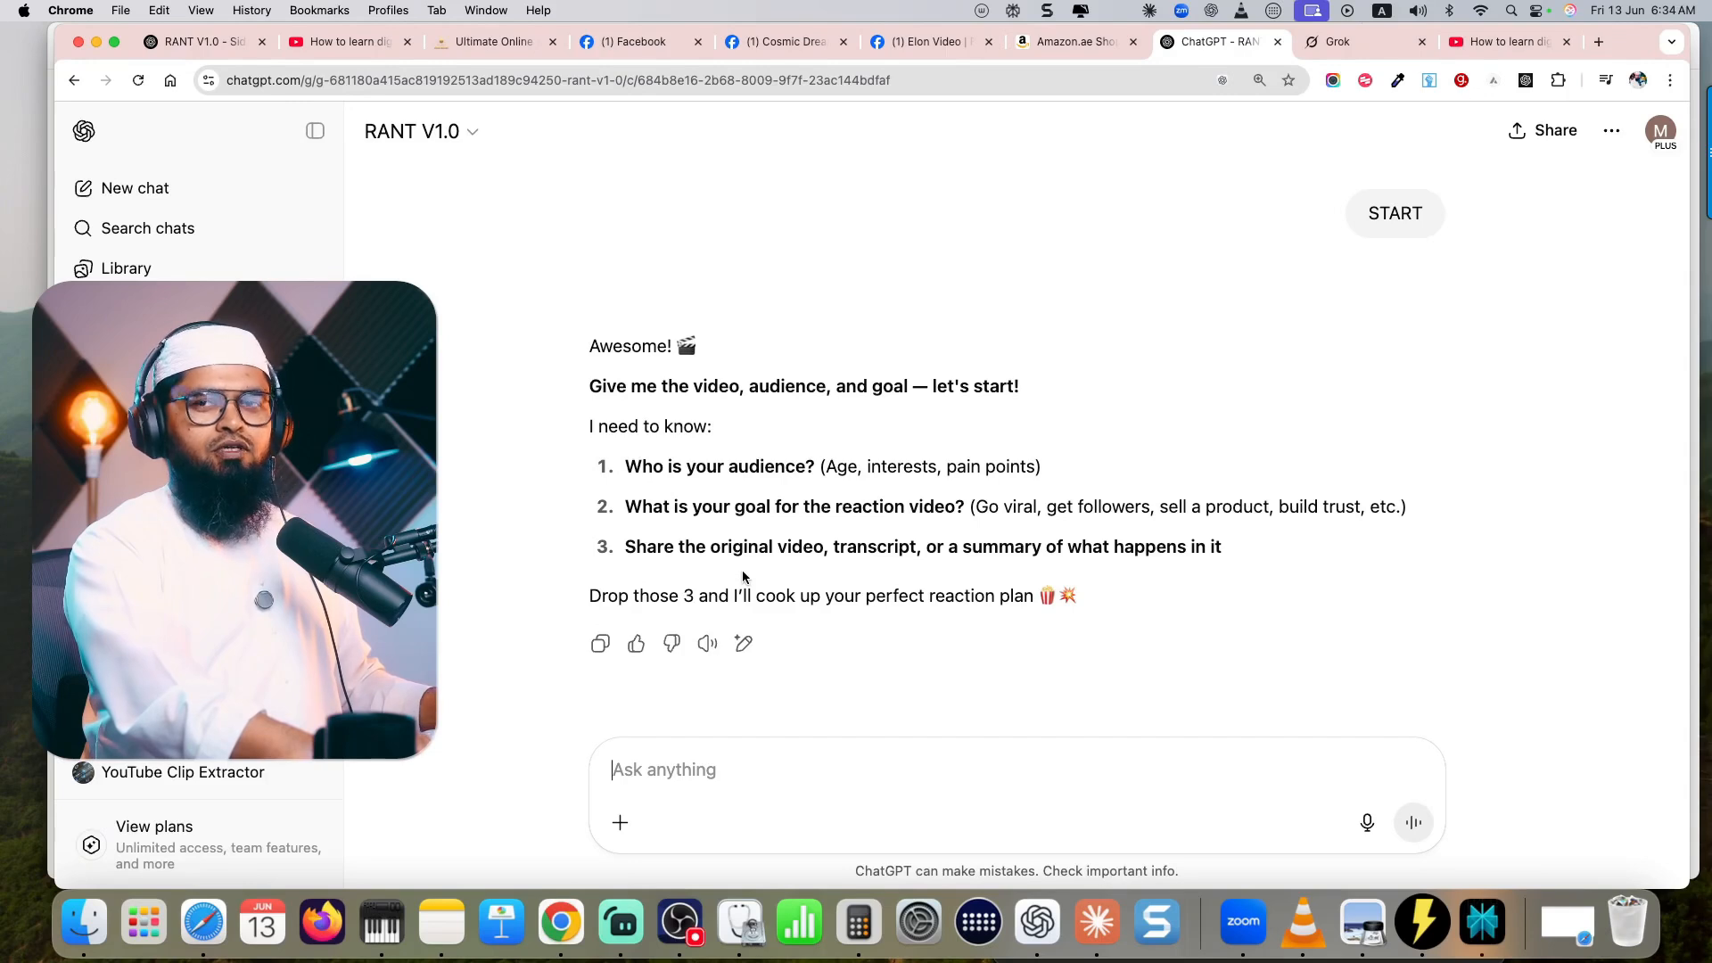
pyautogui.moveTo(624, 547); pyautogui.dragTo(1061, 557)
pyautogui.click(1171, 560)
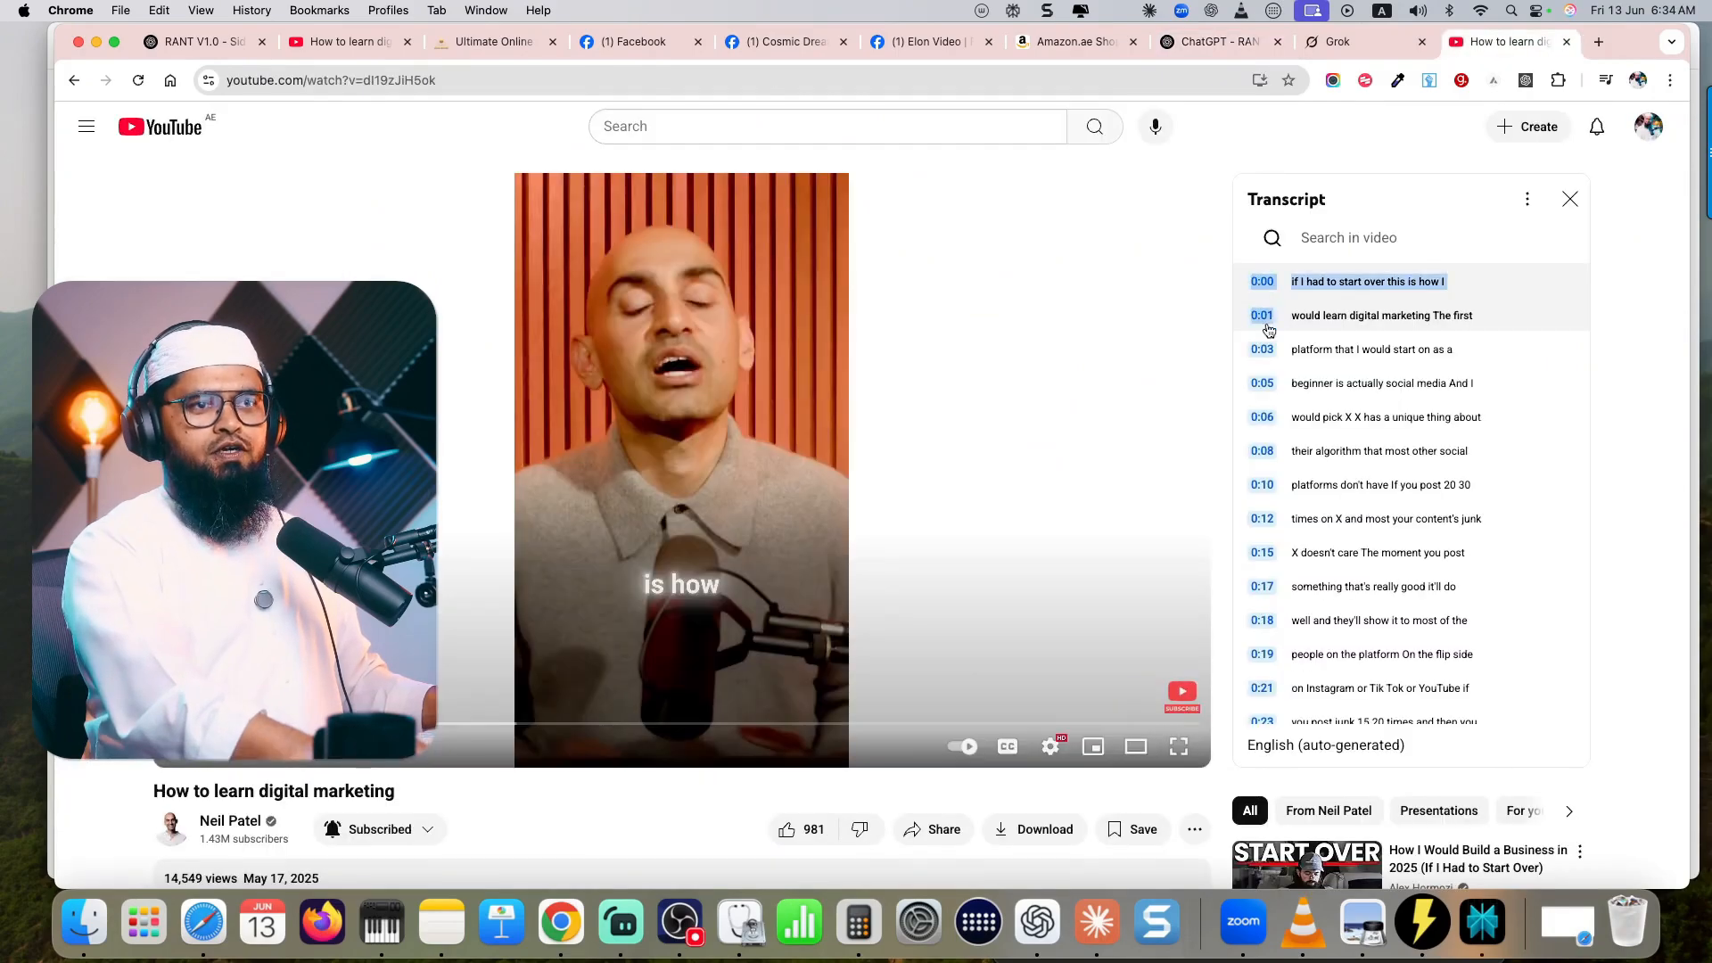
# - Copy the full video transcript and send it to RANT V1.0 with a dictated brief on subtly promoting the high-ticket affiliate marketing program
pyautogui.moveTo(1264, 324); pyautogui.dragTo(1507, 526)
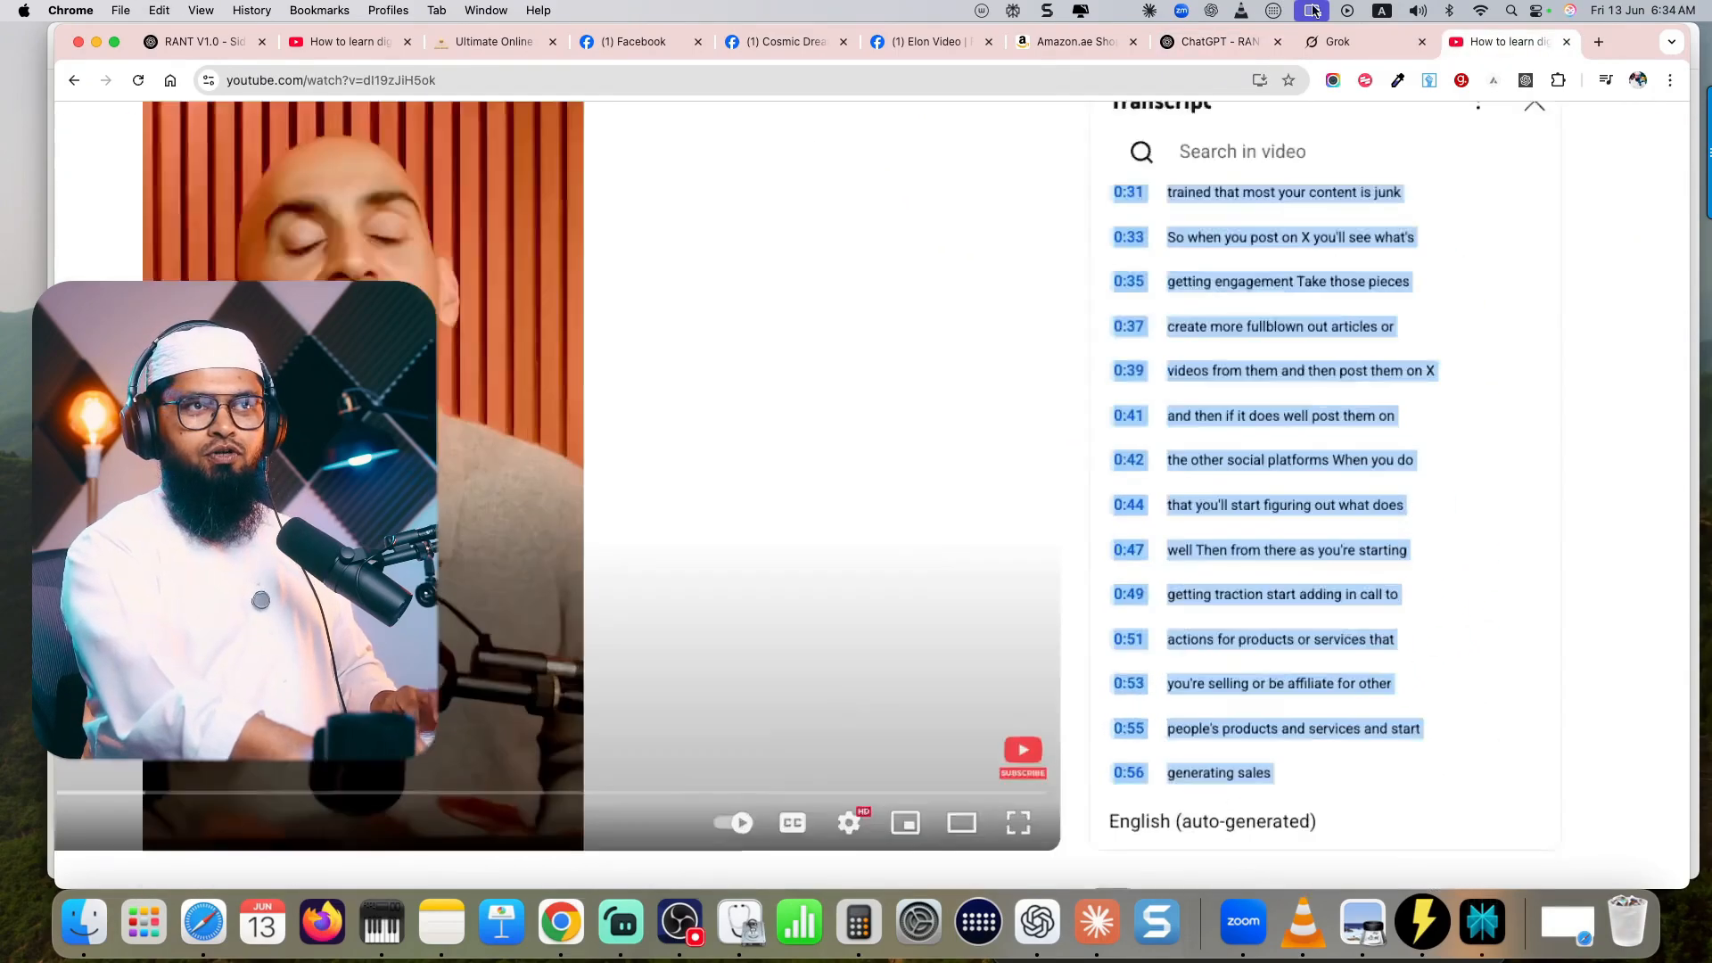
pyautogui.click(1219, 41)
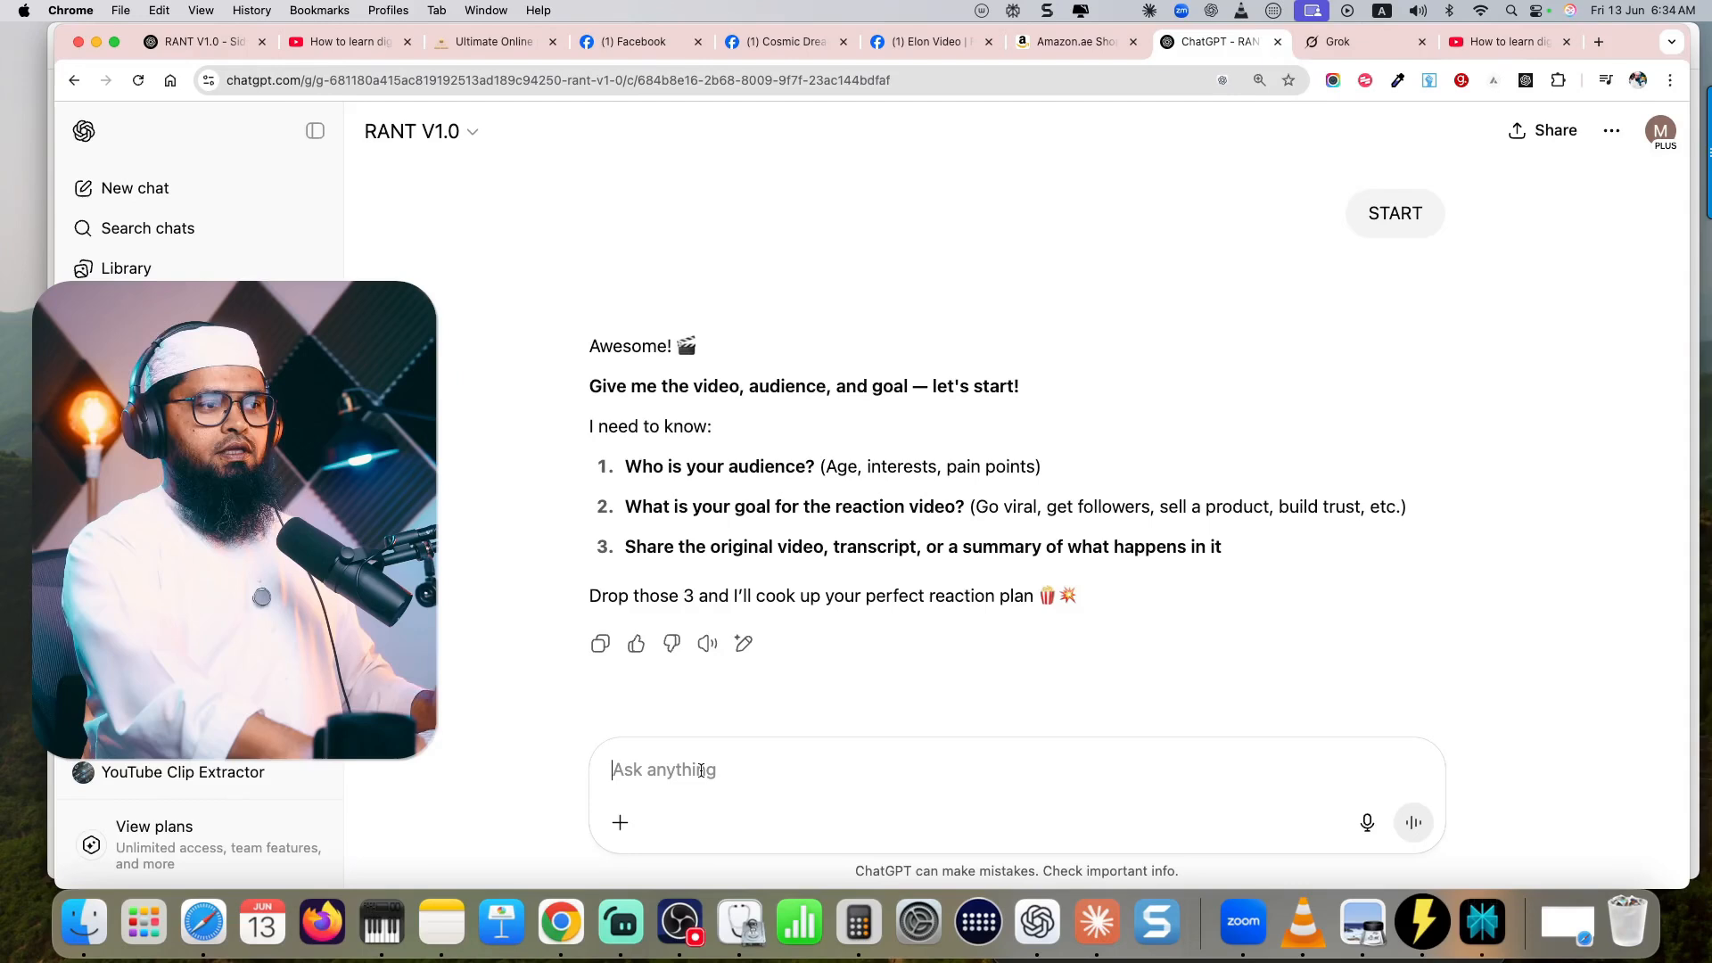
pyautogui.click(701, 770)
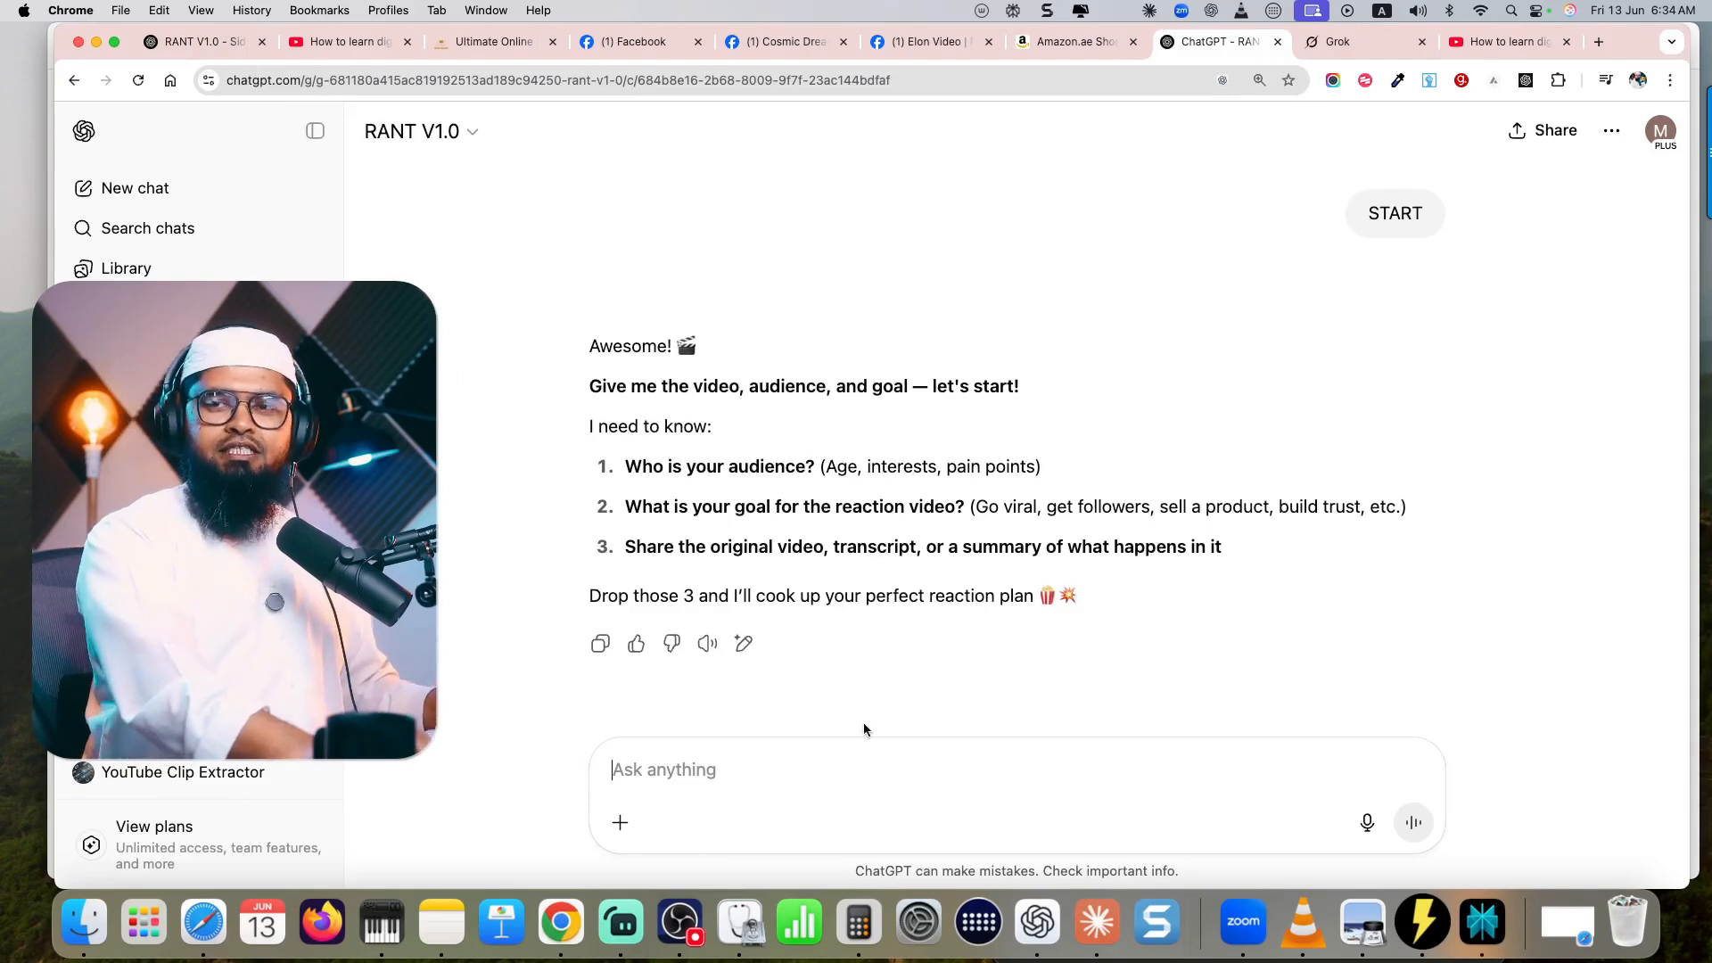
pyautogui.click(1367, 822)
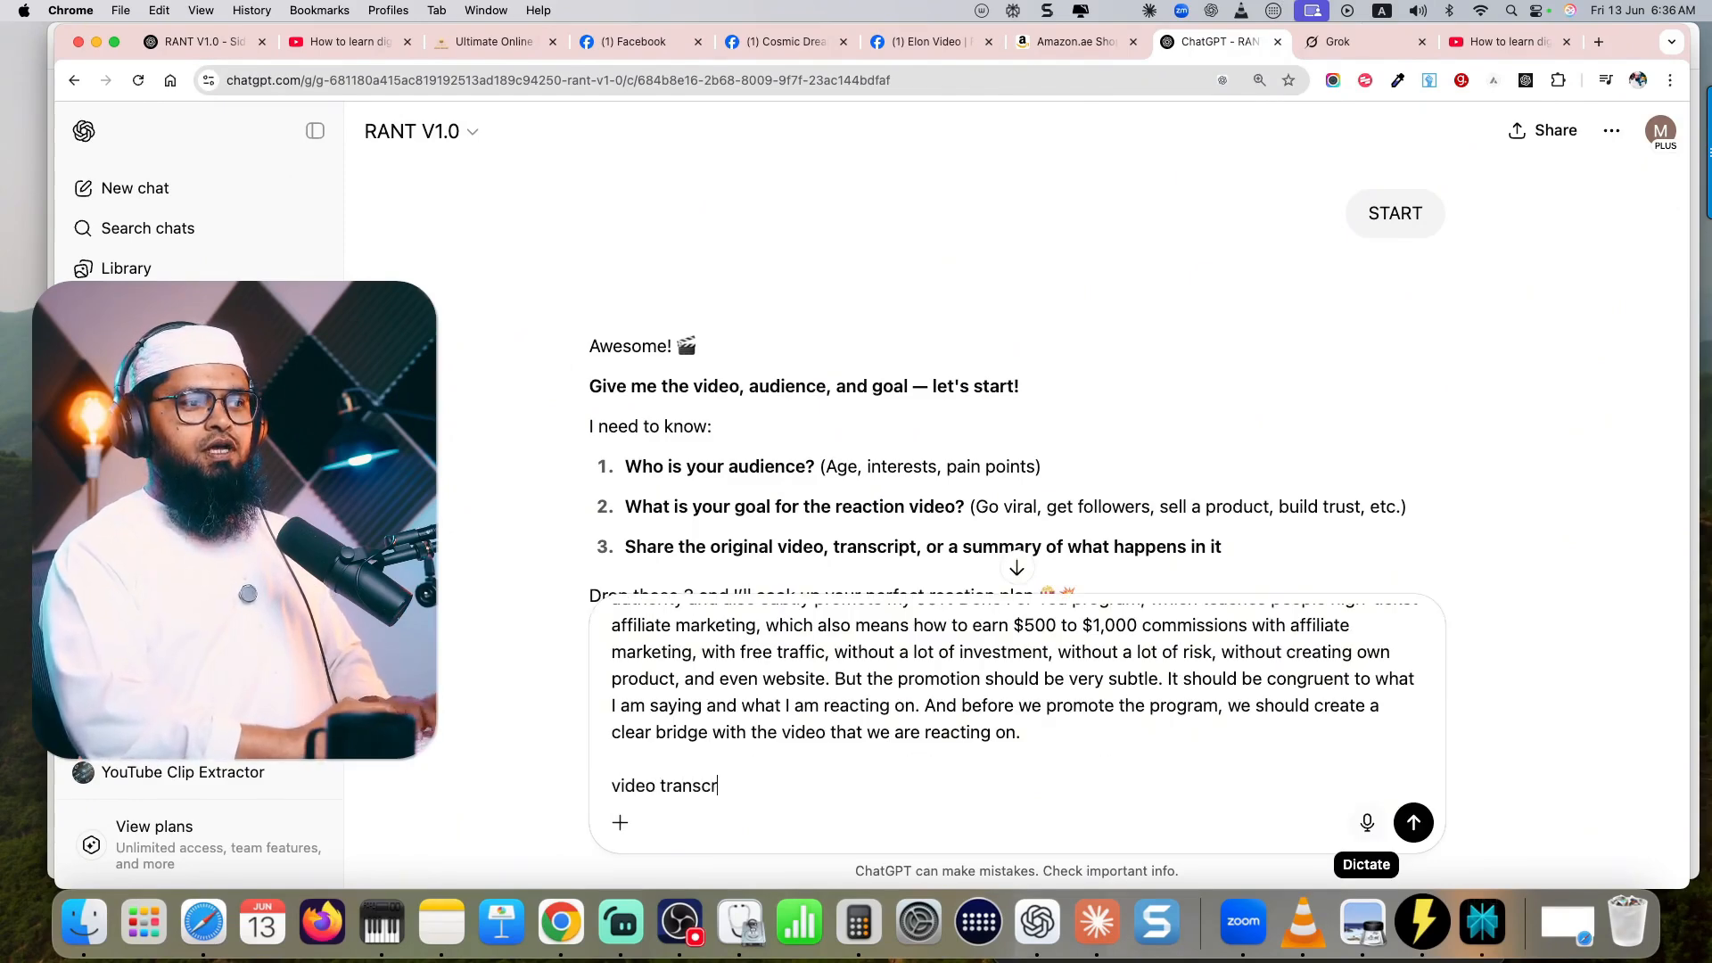
pyautogui.scroll(5, 1076, 762)
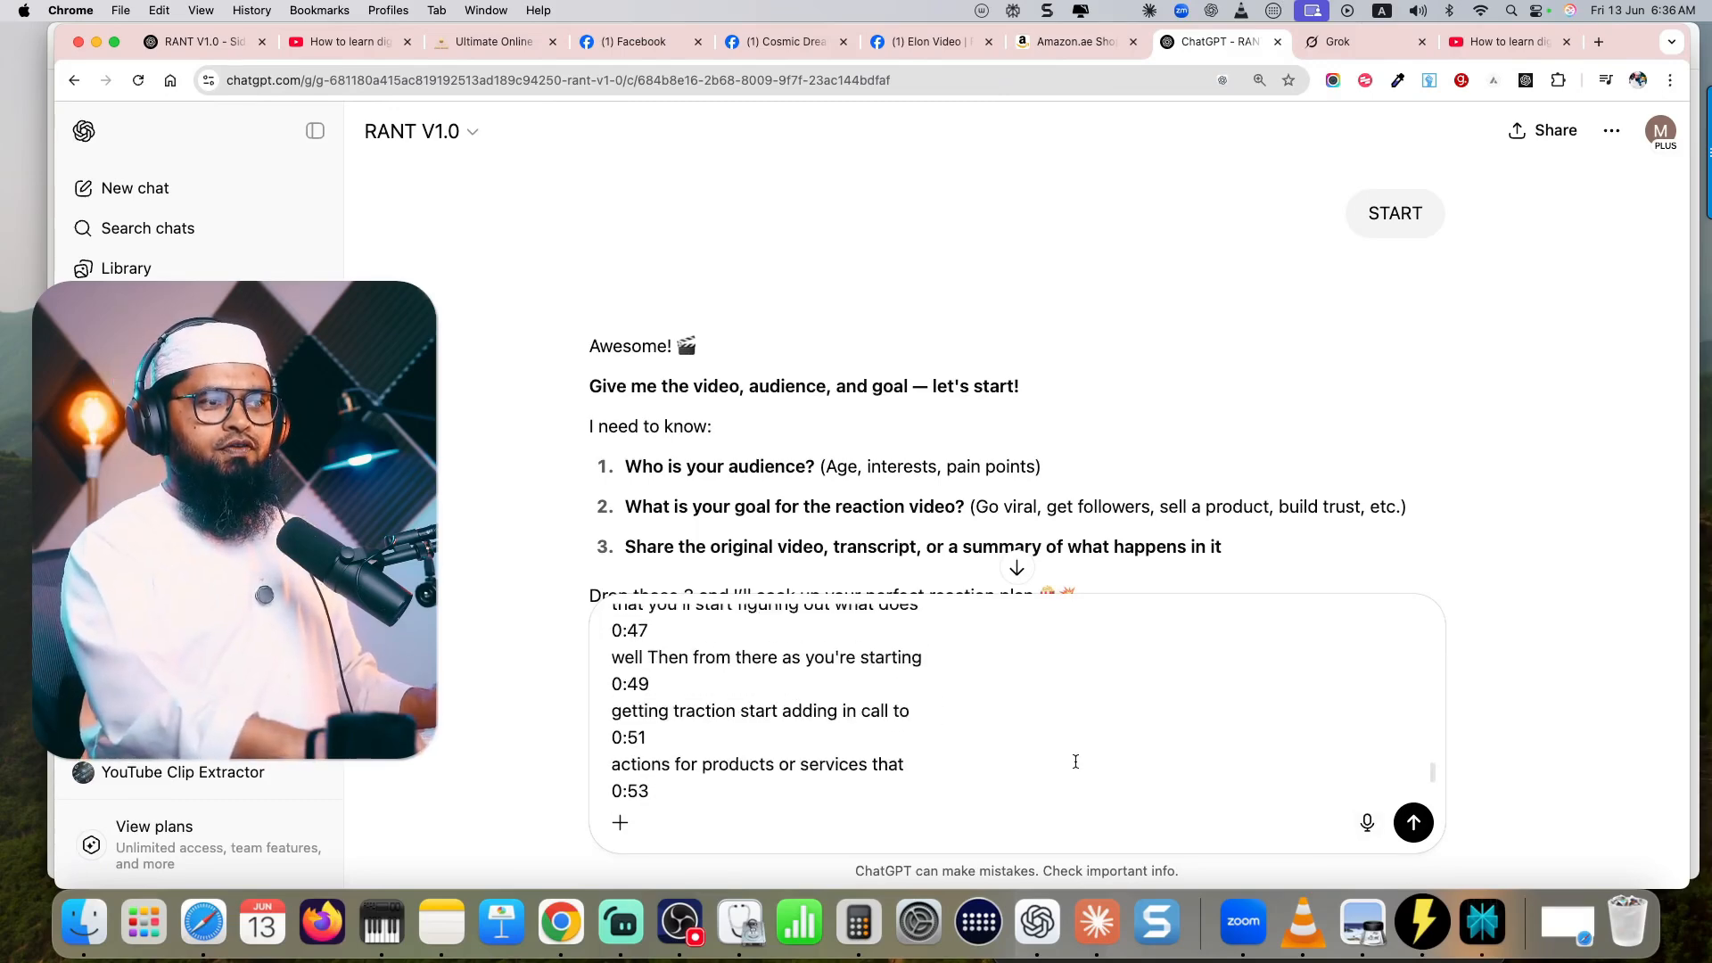
pyautogui.press('Return')
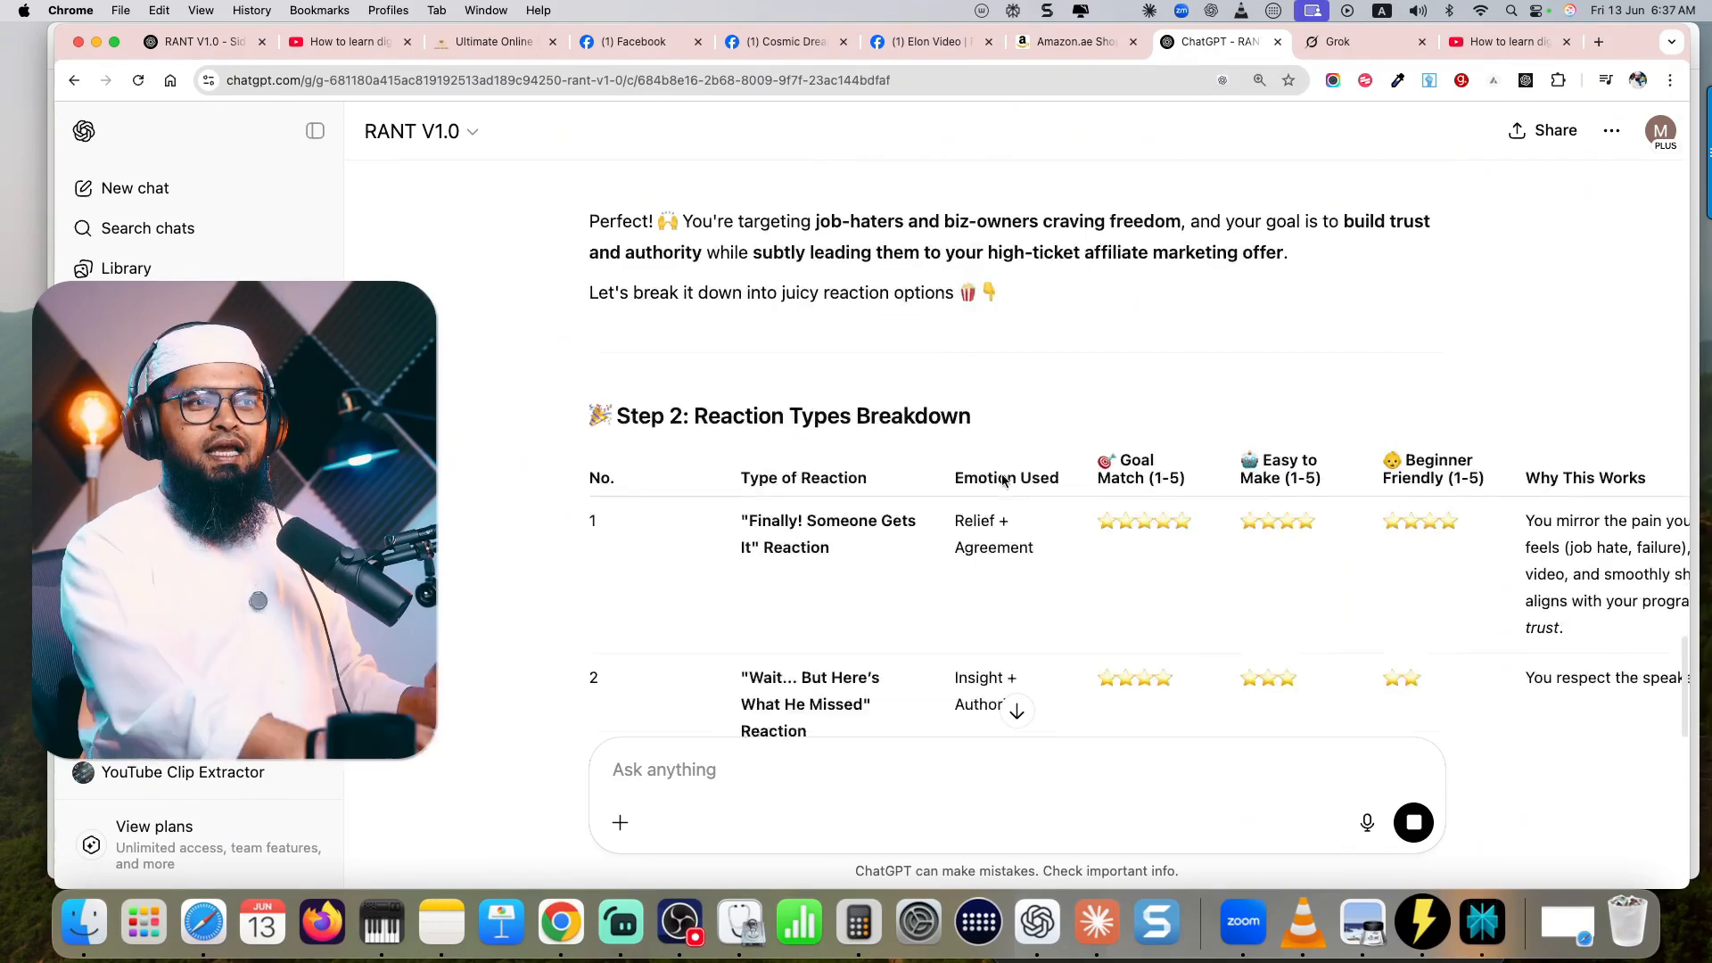
# - Examine the Step 2 Reaction Types Breakdown table, checking back against the source video's transcript
pyautogui.scroll(-5, 963, 474)
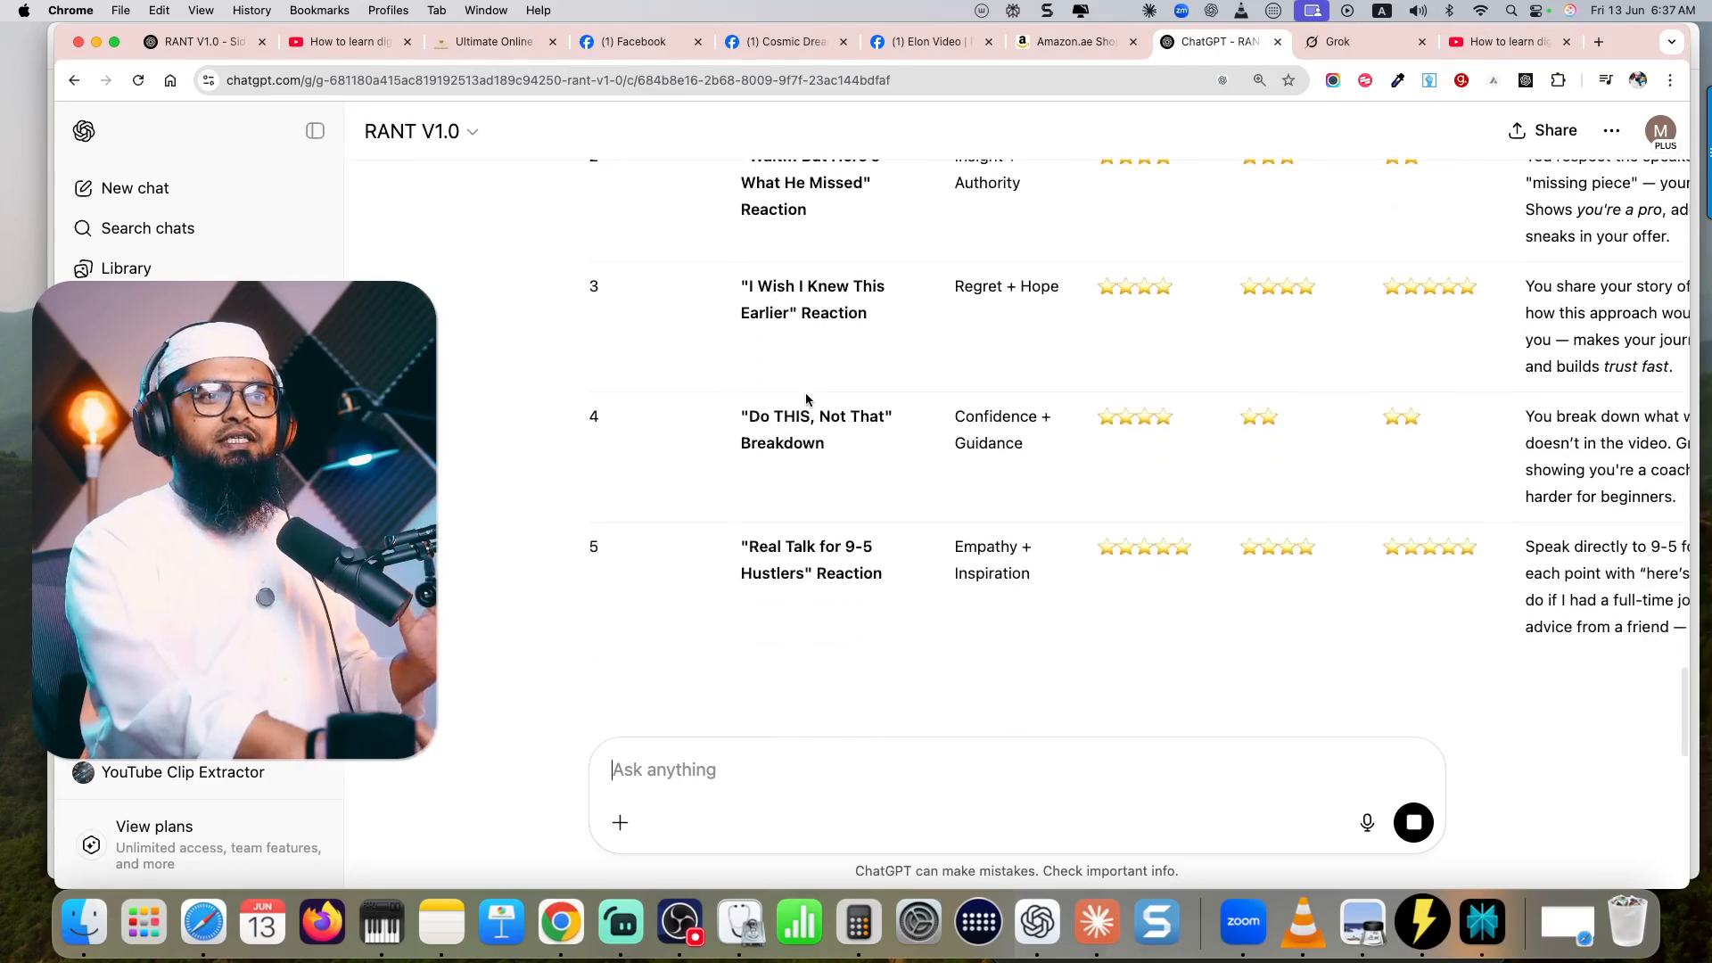
pyautogui.scroll(4, 806, 399)
pyautogui.click(1532, 41)
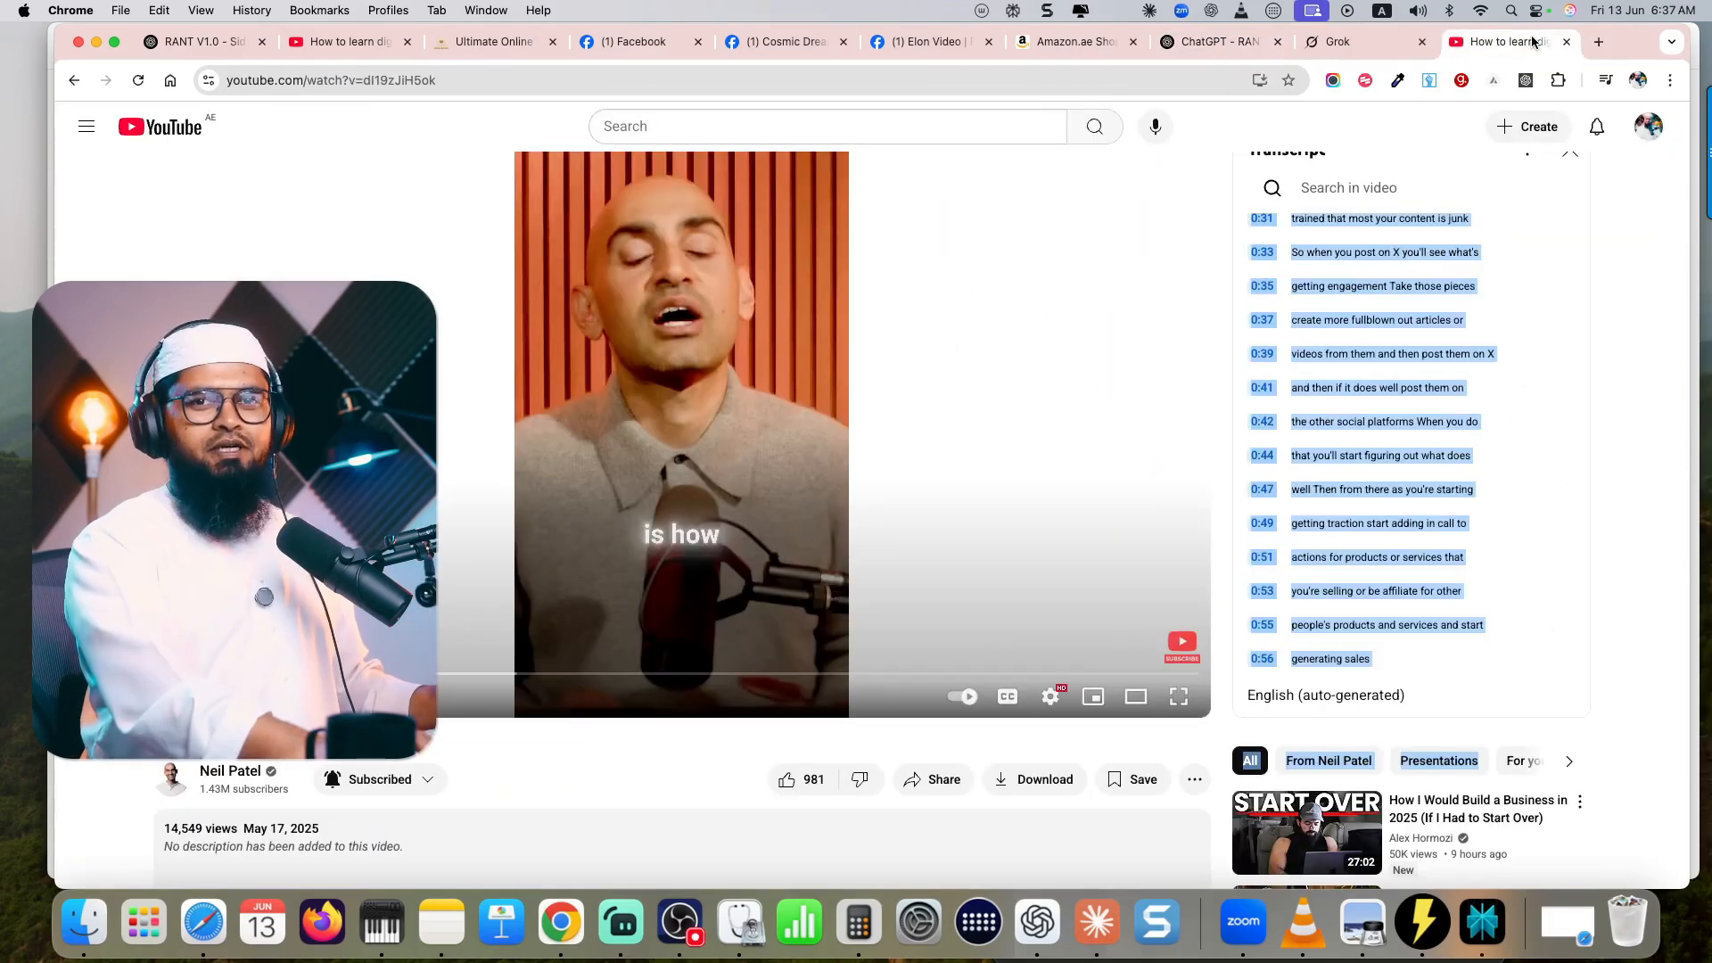
pyautogui.click(1222, 41)
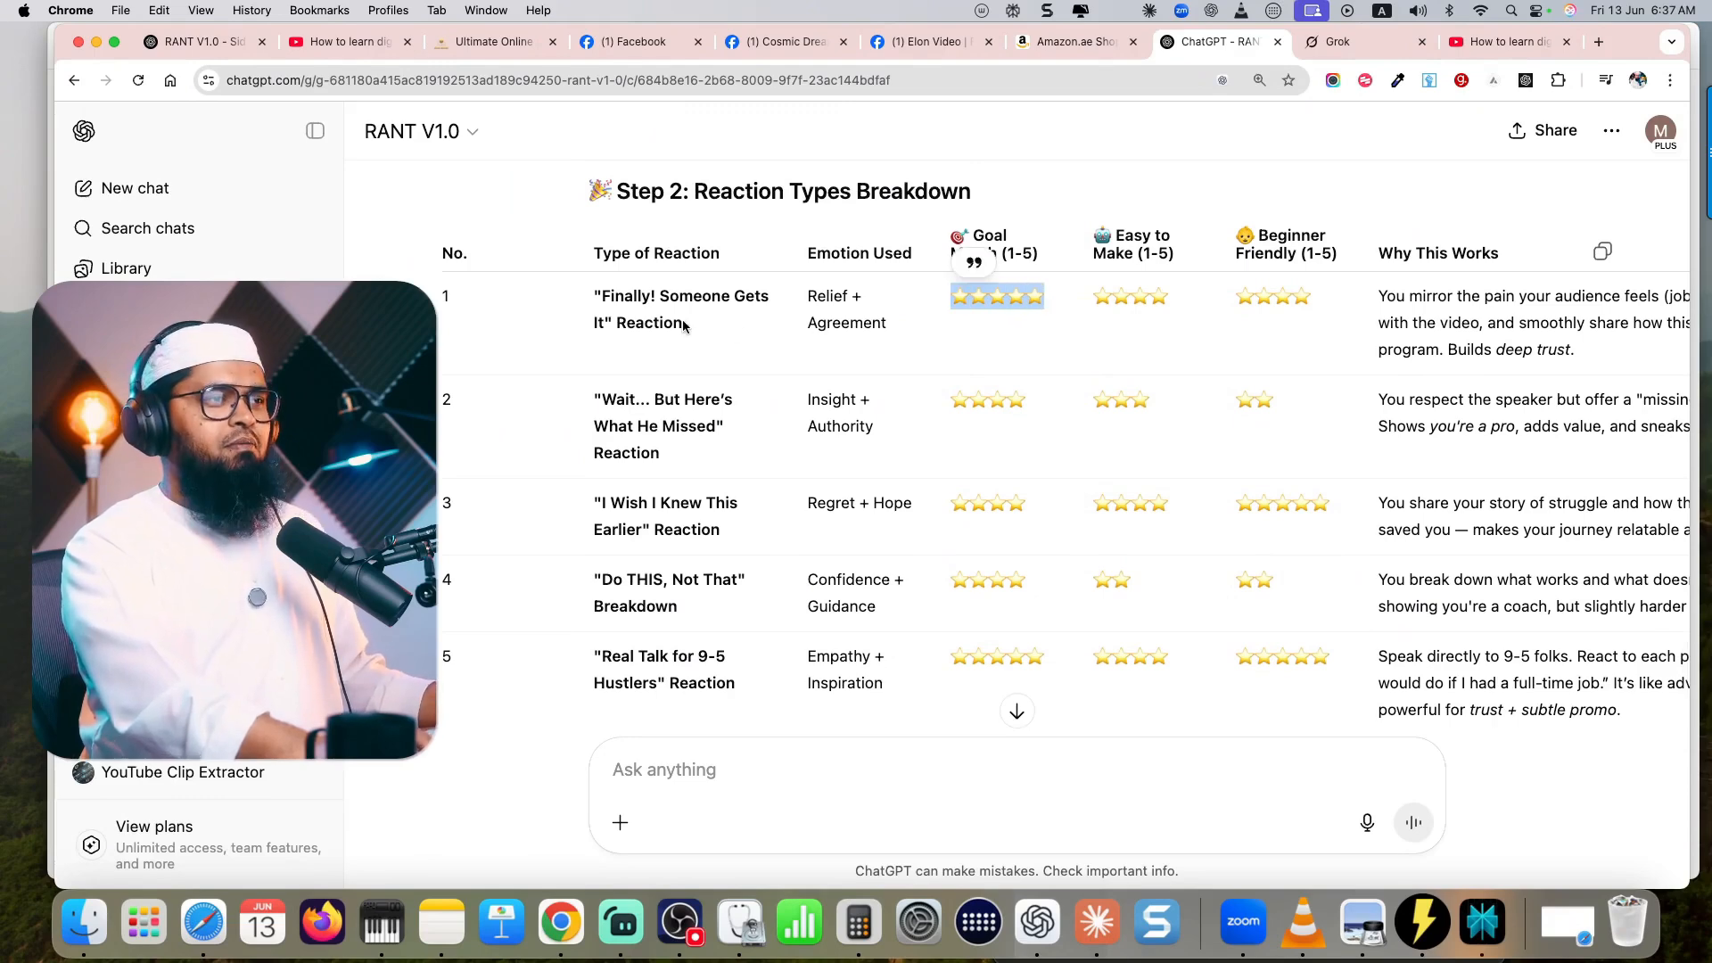
# - Answer RANT V1.0's question with the preferred reaction type's serial number and review the generated Pause & React Moments script
pyautogui.scroll(-2, 1027, 465)
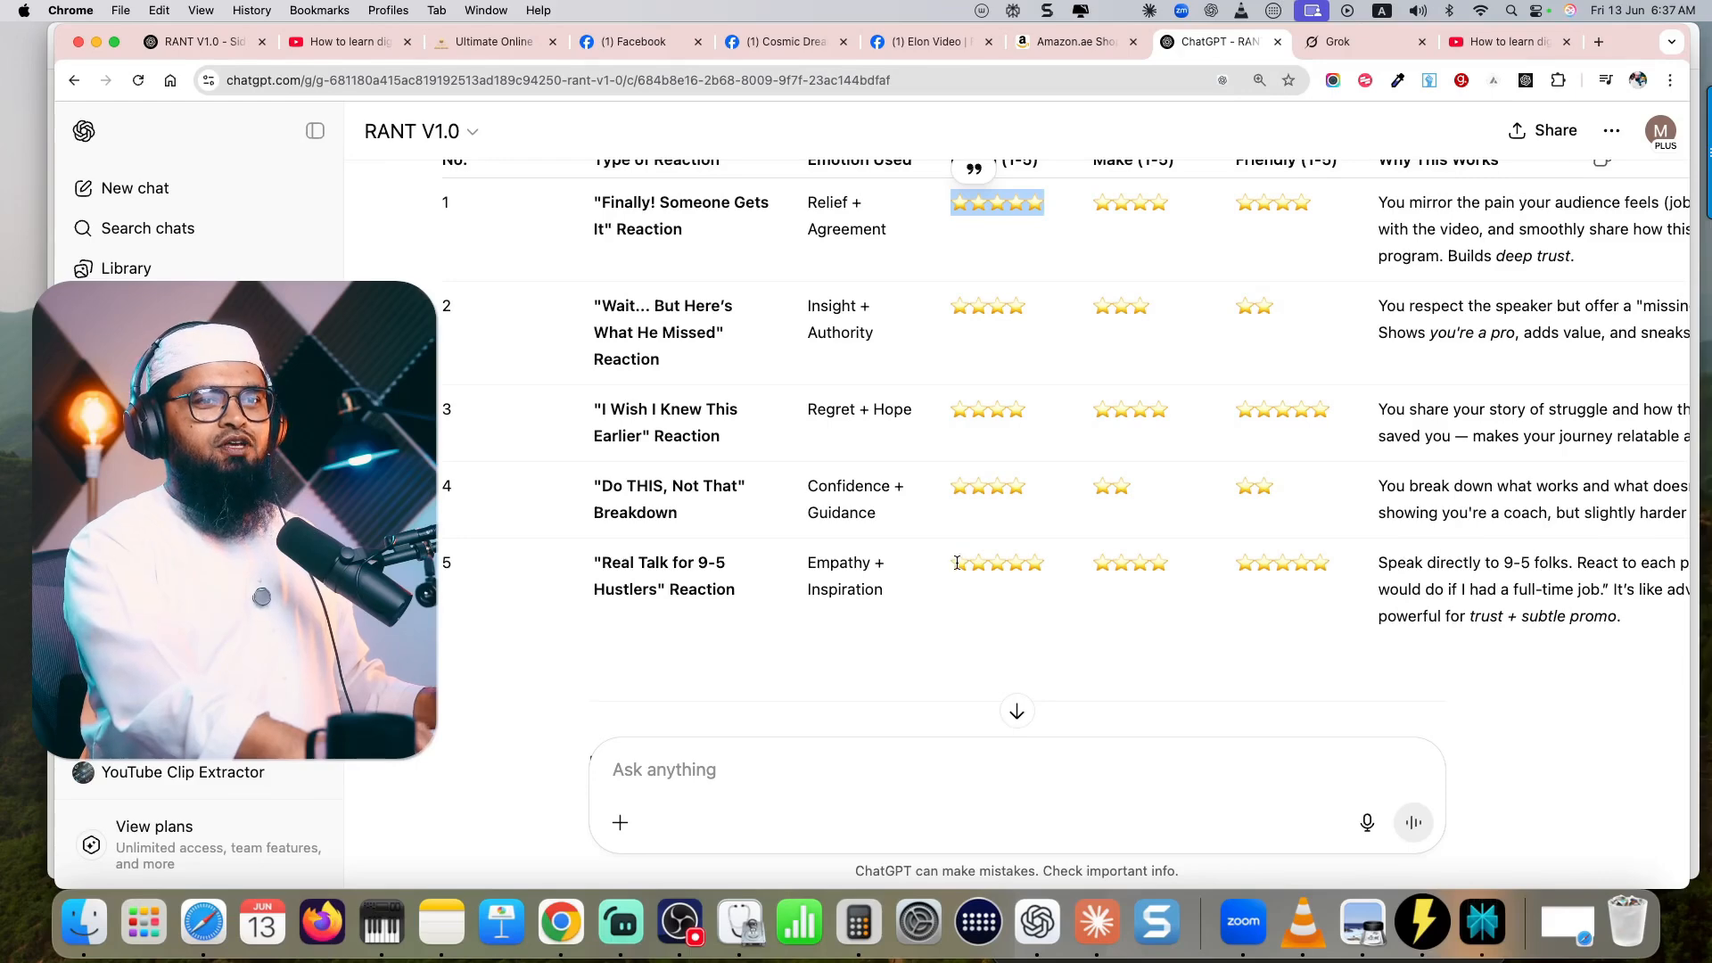
pyautogui.scroll(-3, 957, 563)
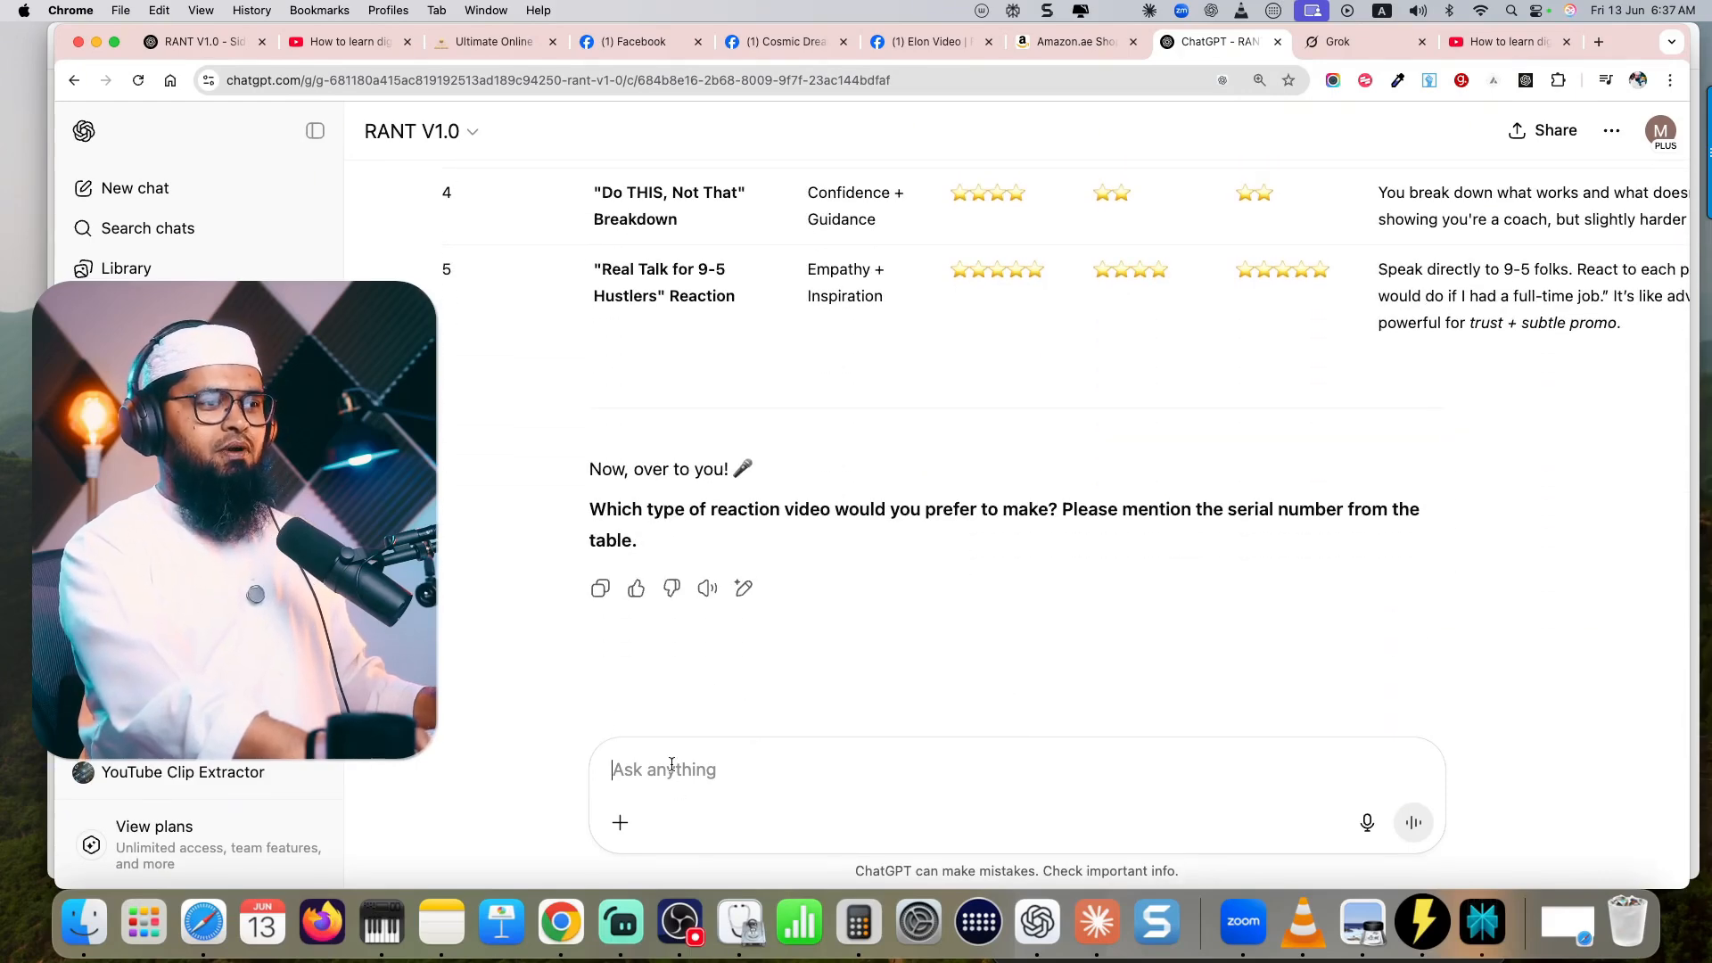
pyautogui.press('Return')
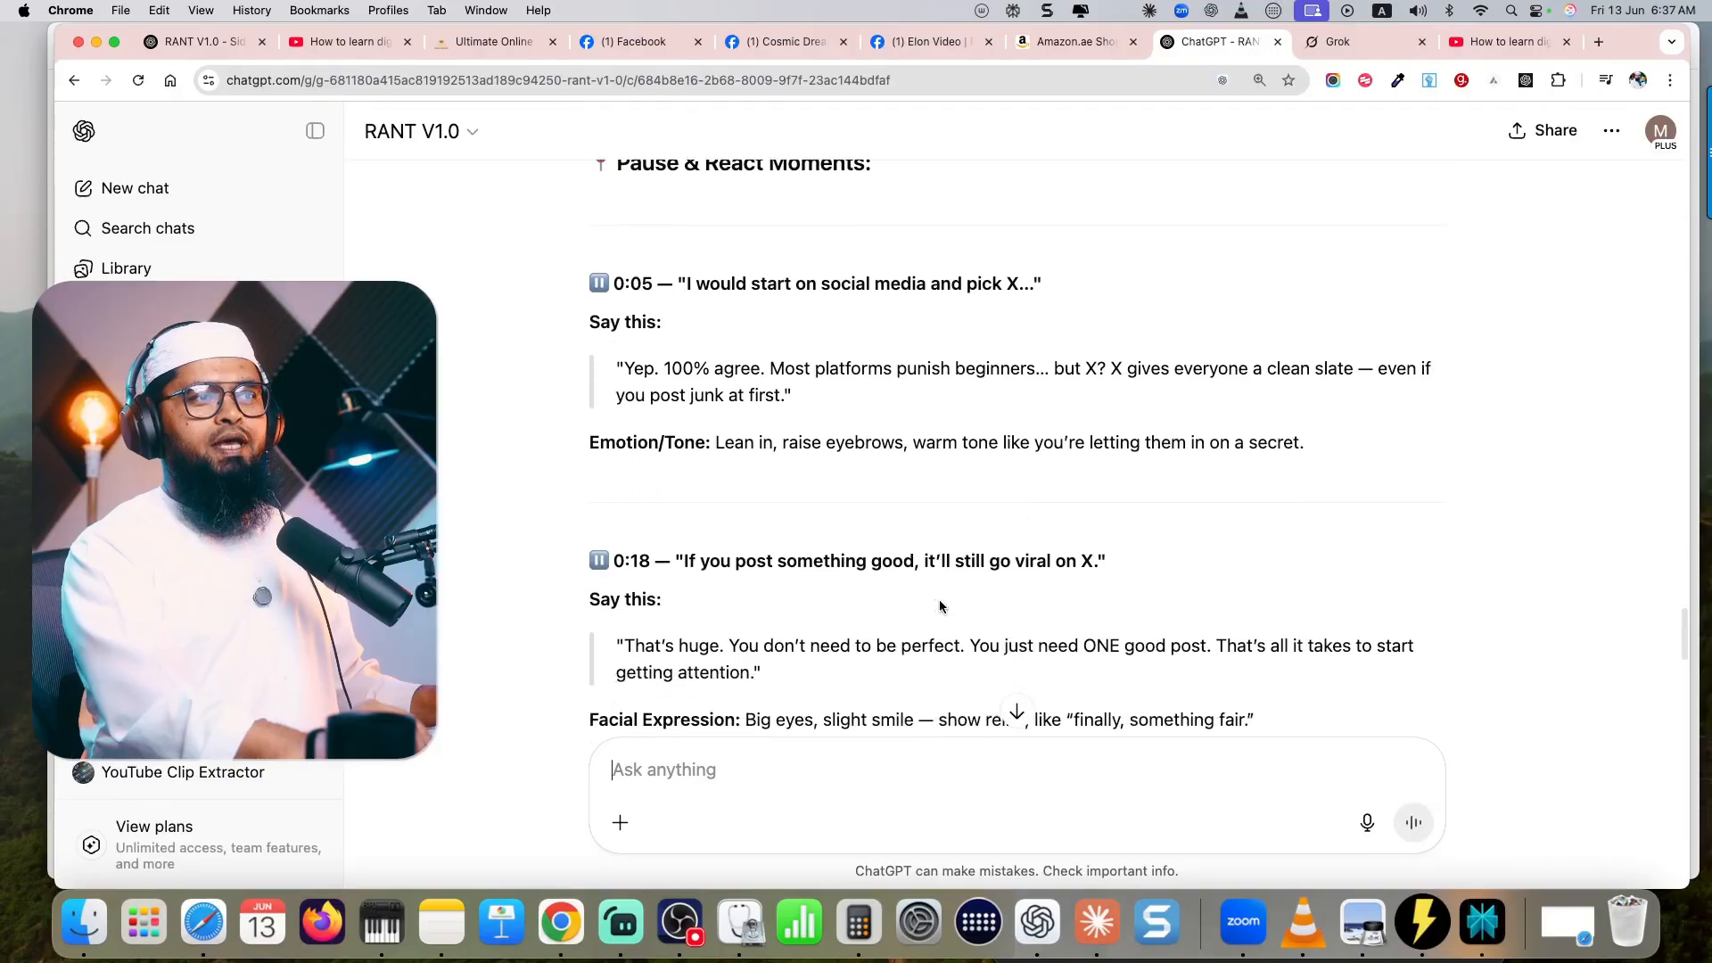
pyautogui.scroll(3, 940, 606)
pyautogui.scroll(-3, 940, 607)
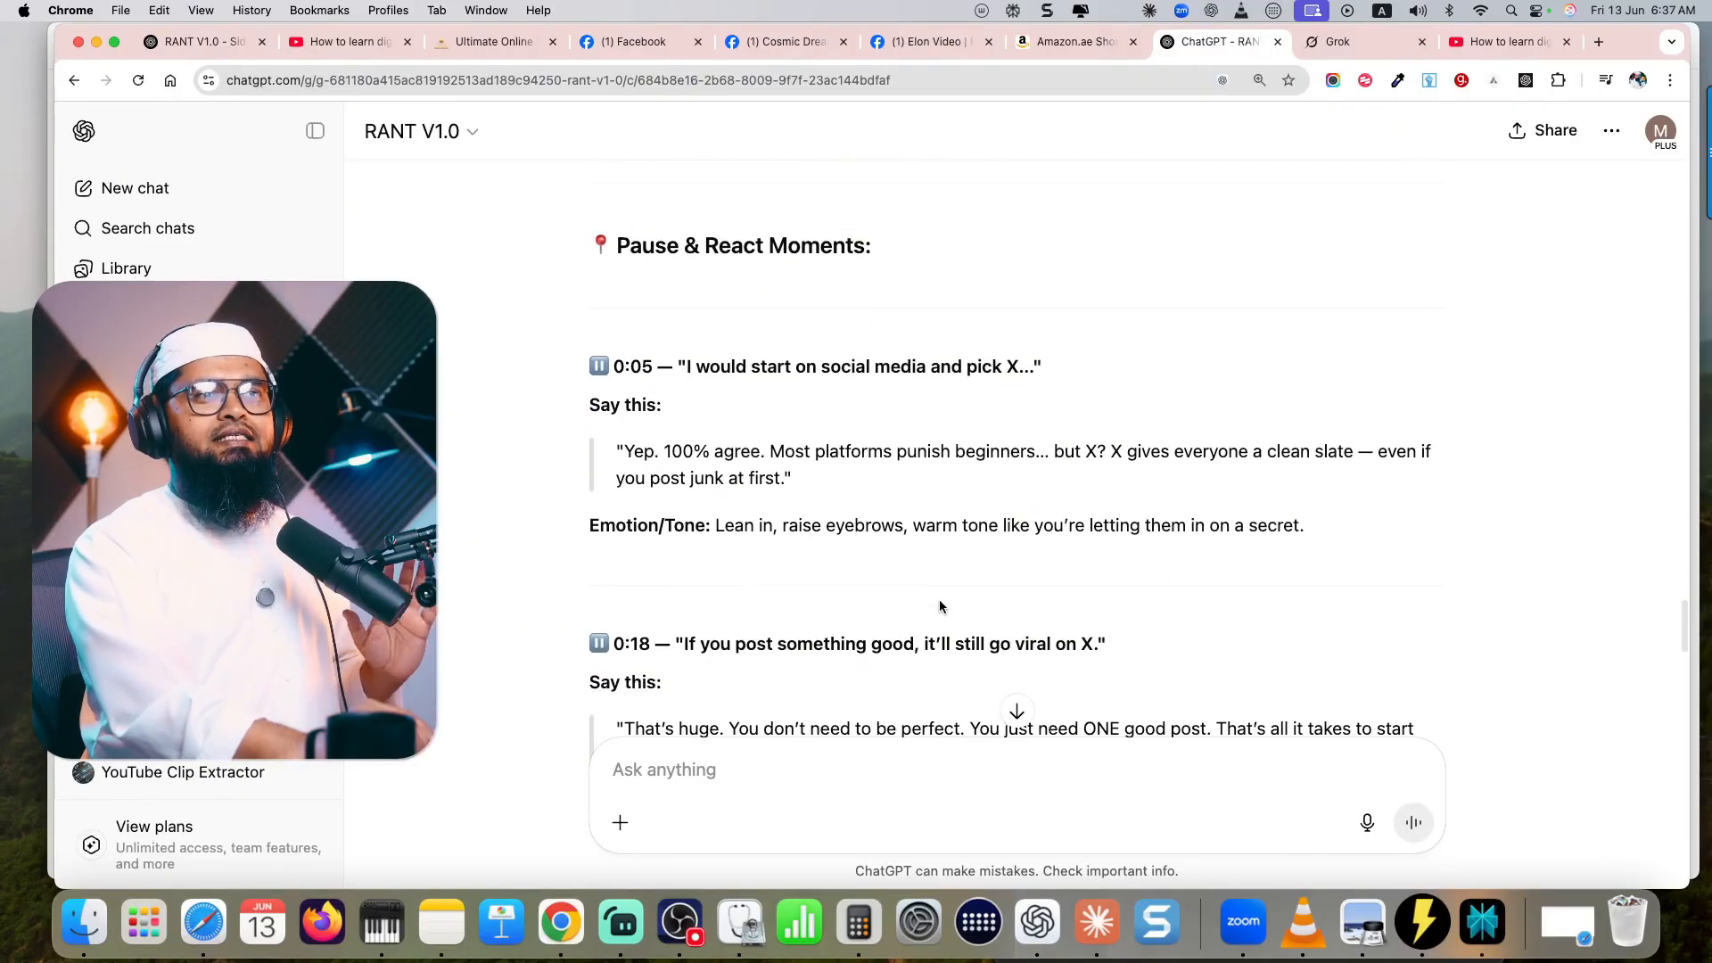
pyautogui.scroll(-3, 939, 606)
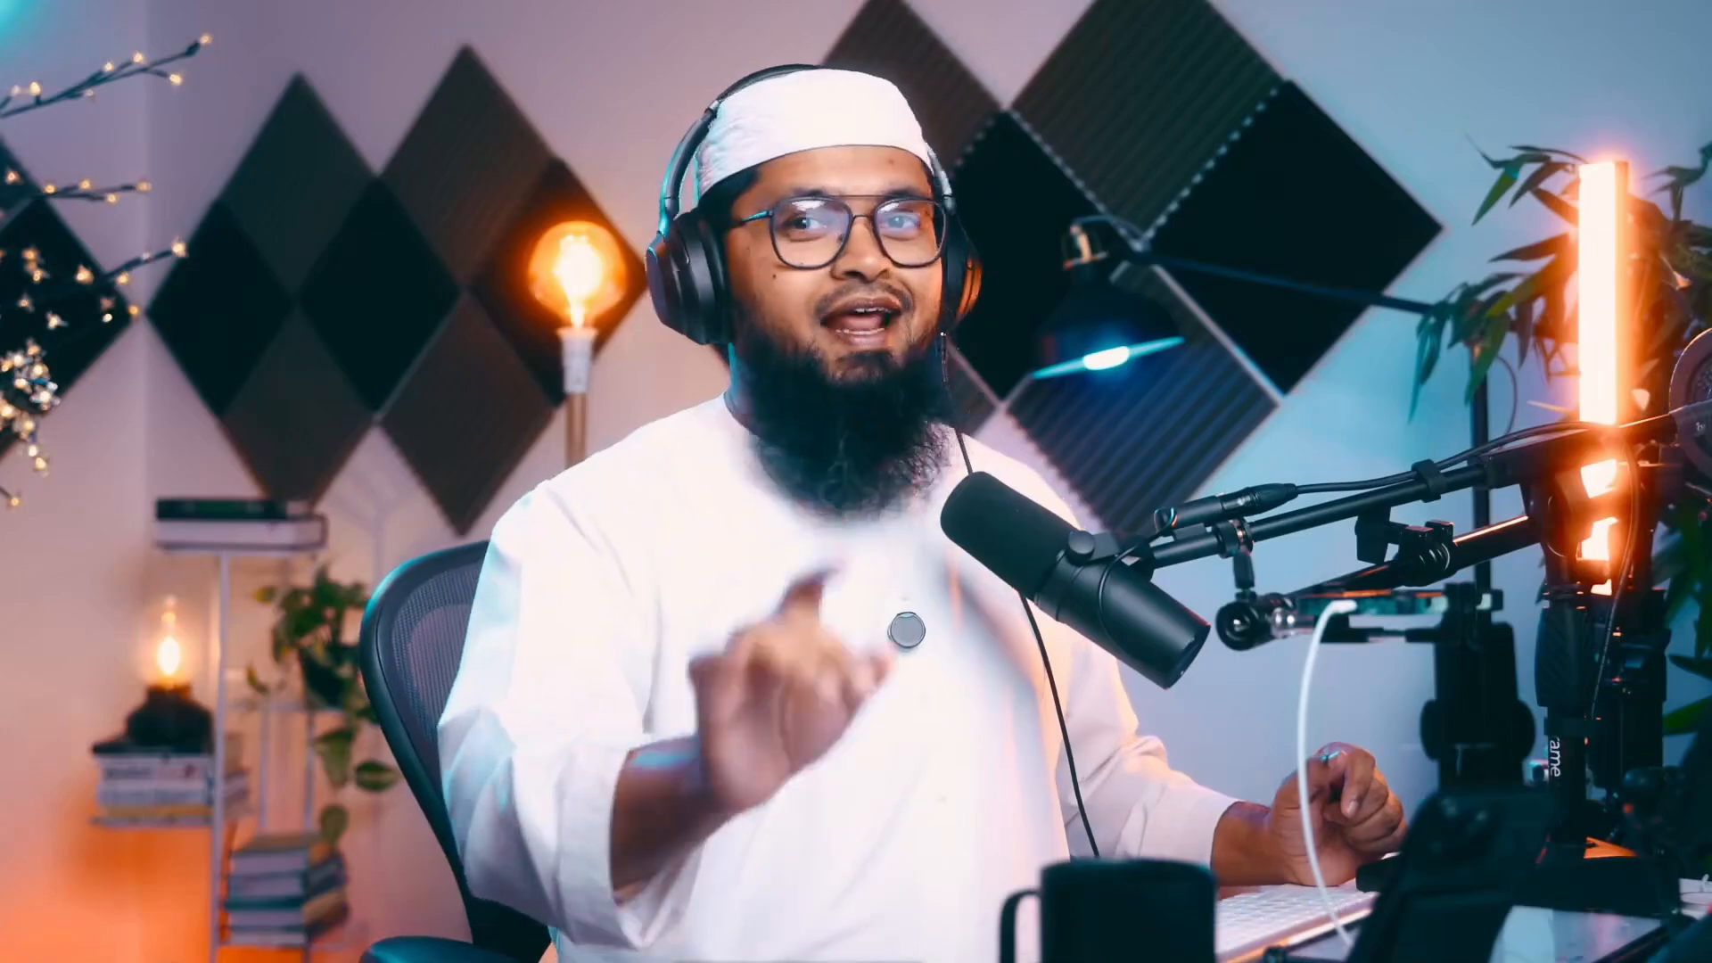
# - Open HeyGen in a new browser tab and launch AI Studio
pyautogui.click(1599, 42)
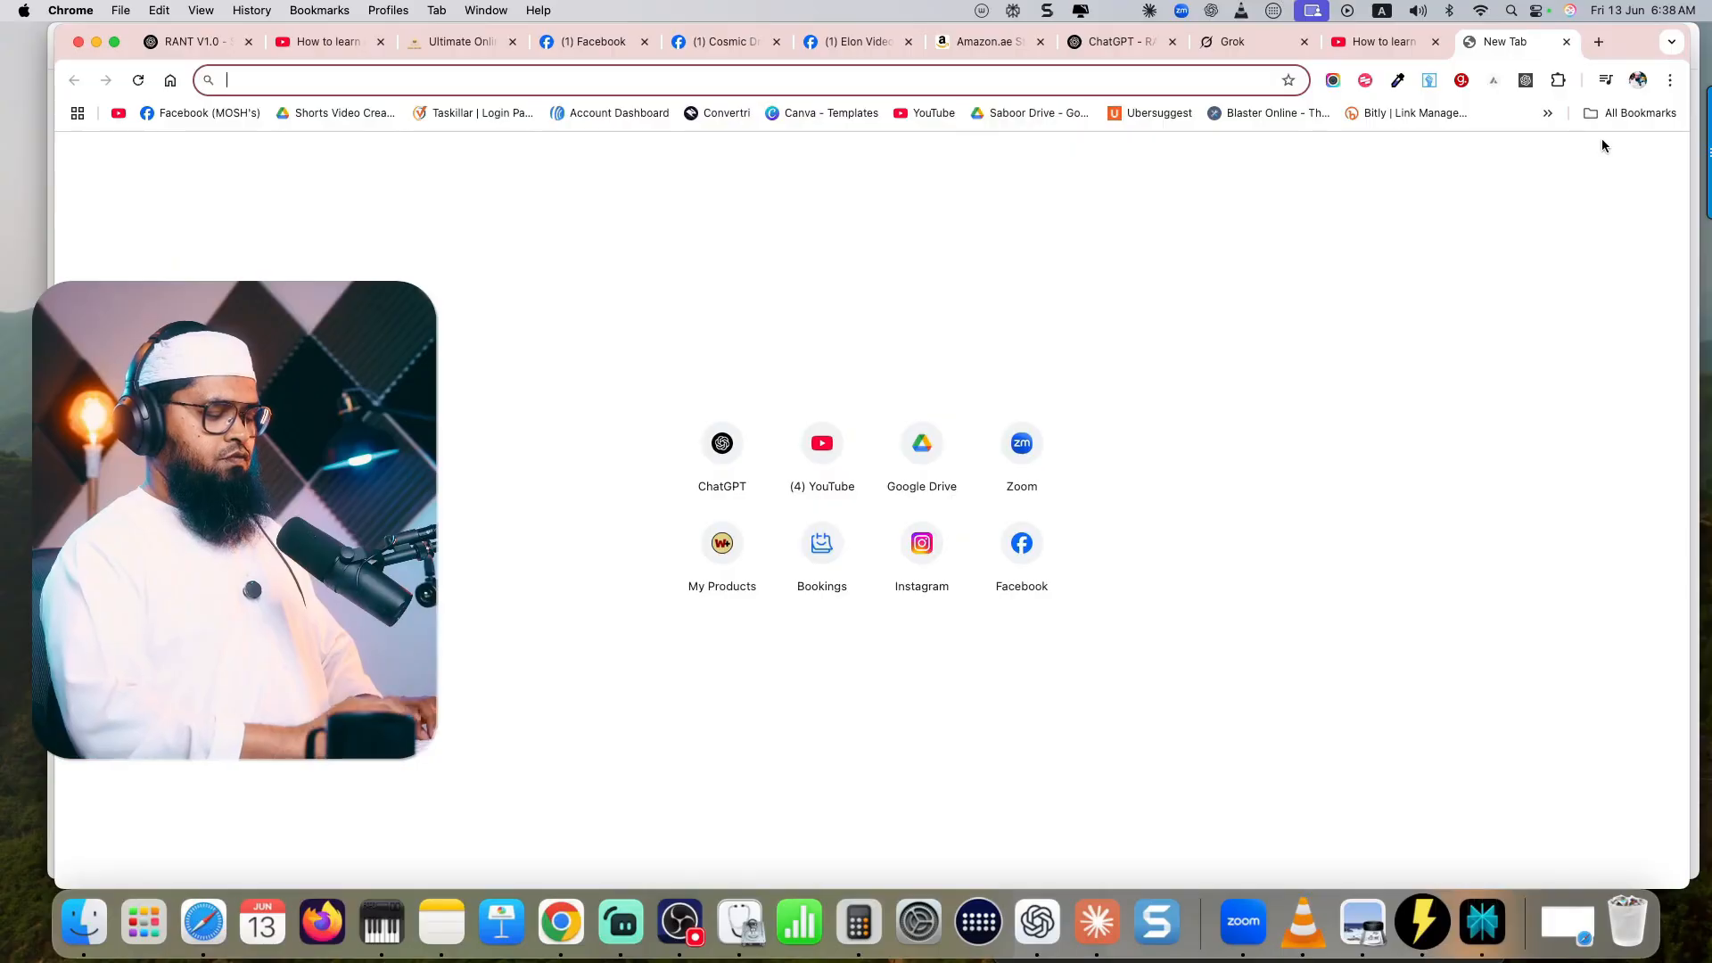
pyautogui.write('hey')
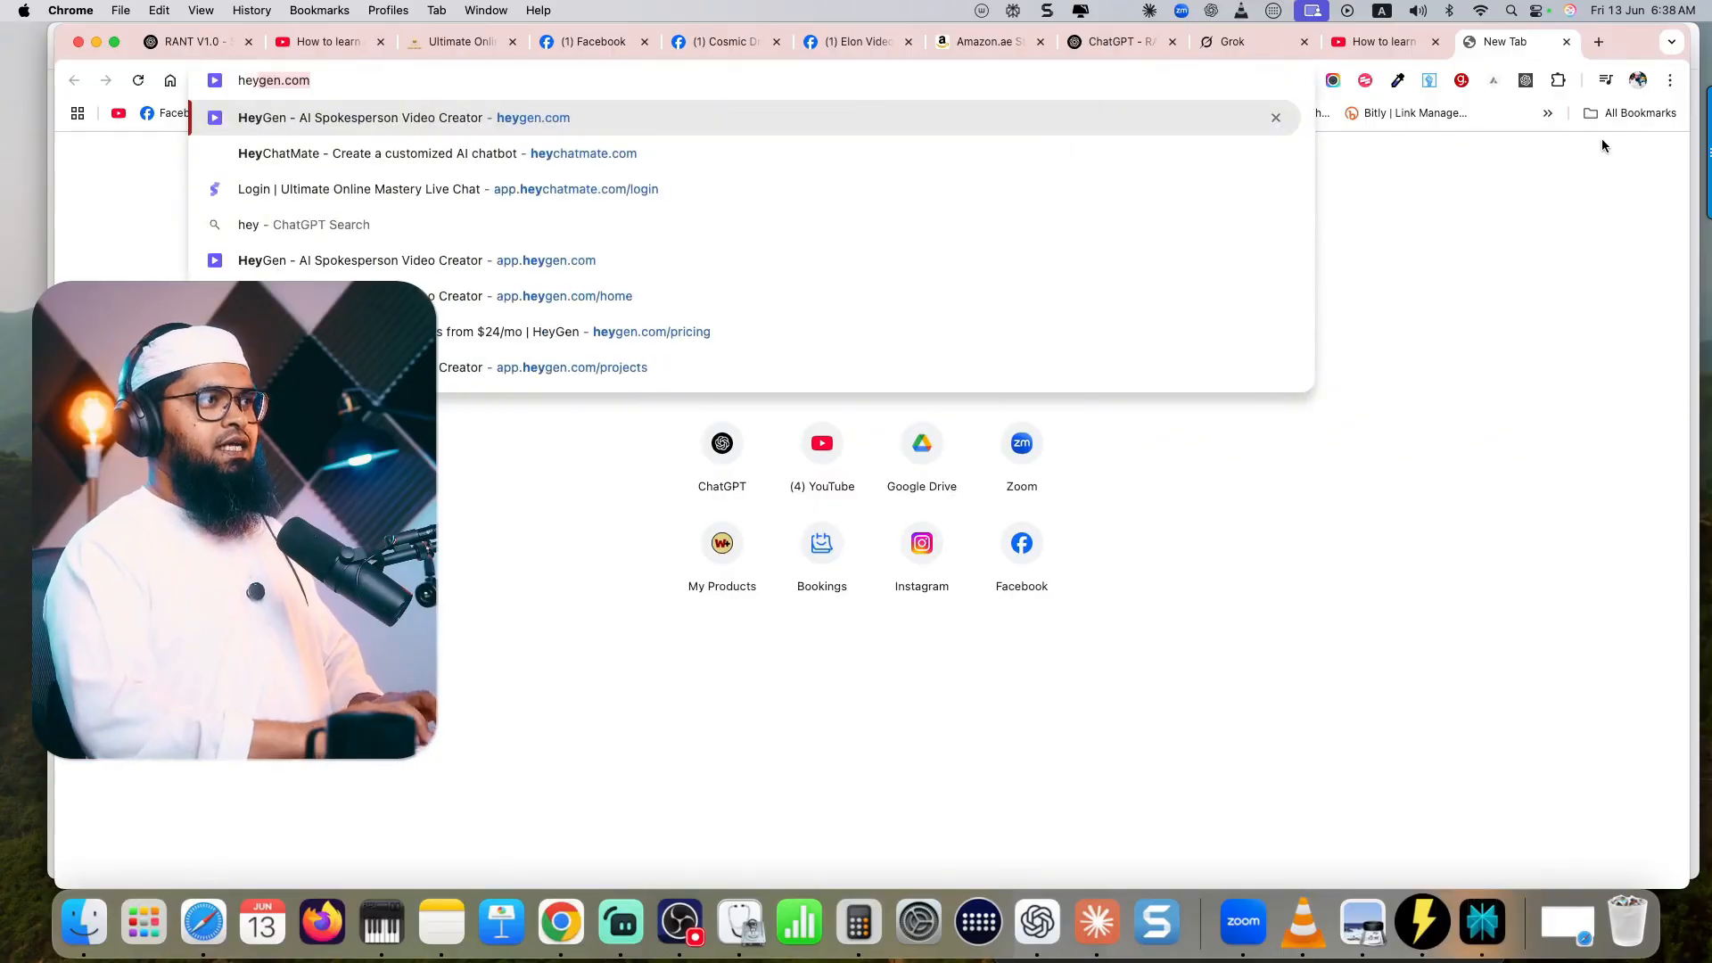
pyautogui.press('Return')
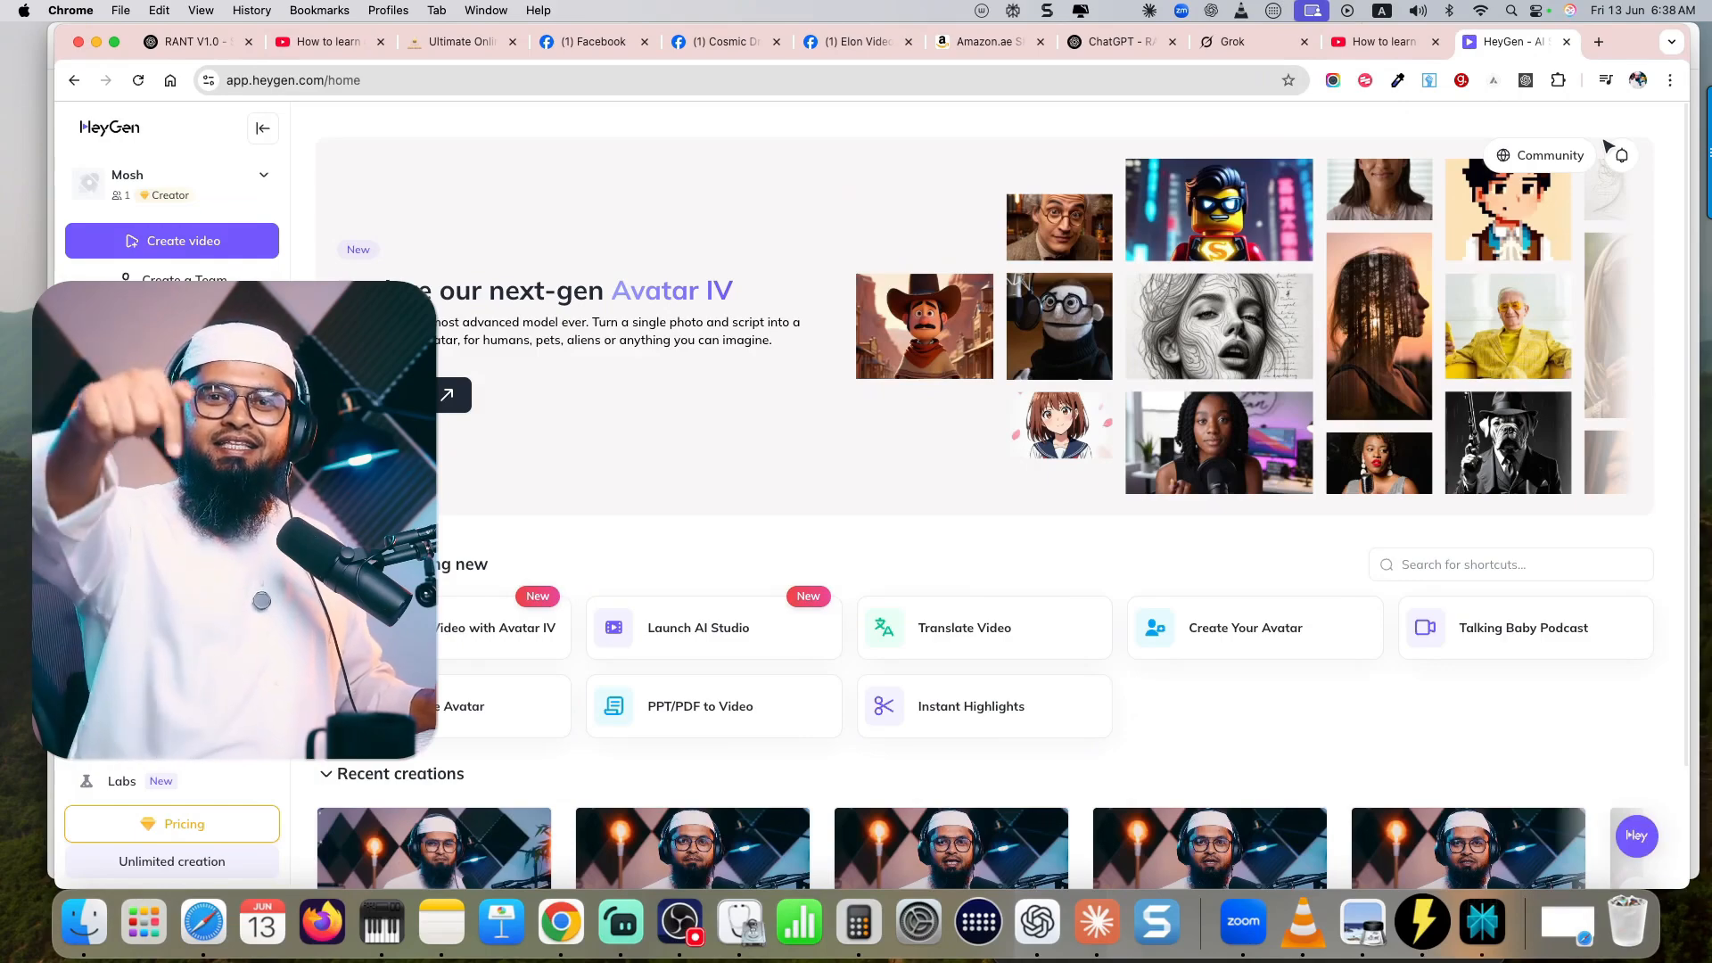
pyautogui.scroll(-3, 707, 499)
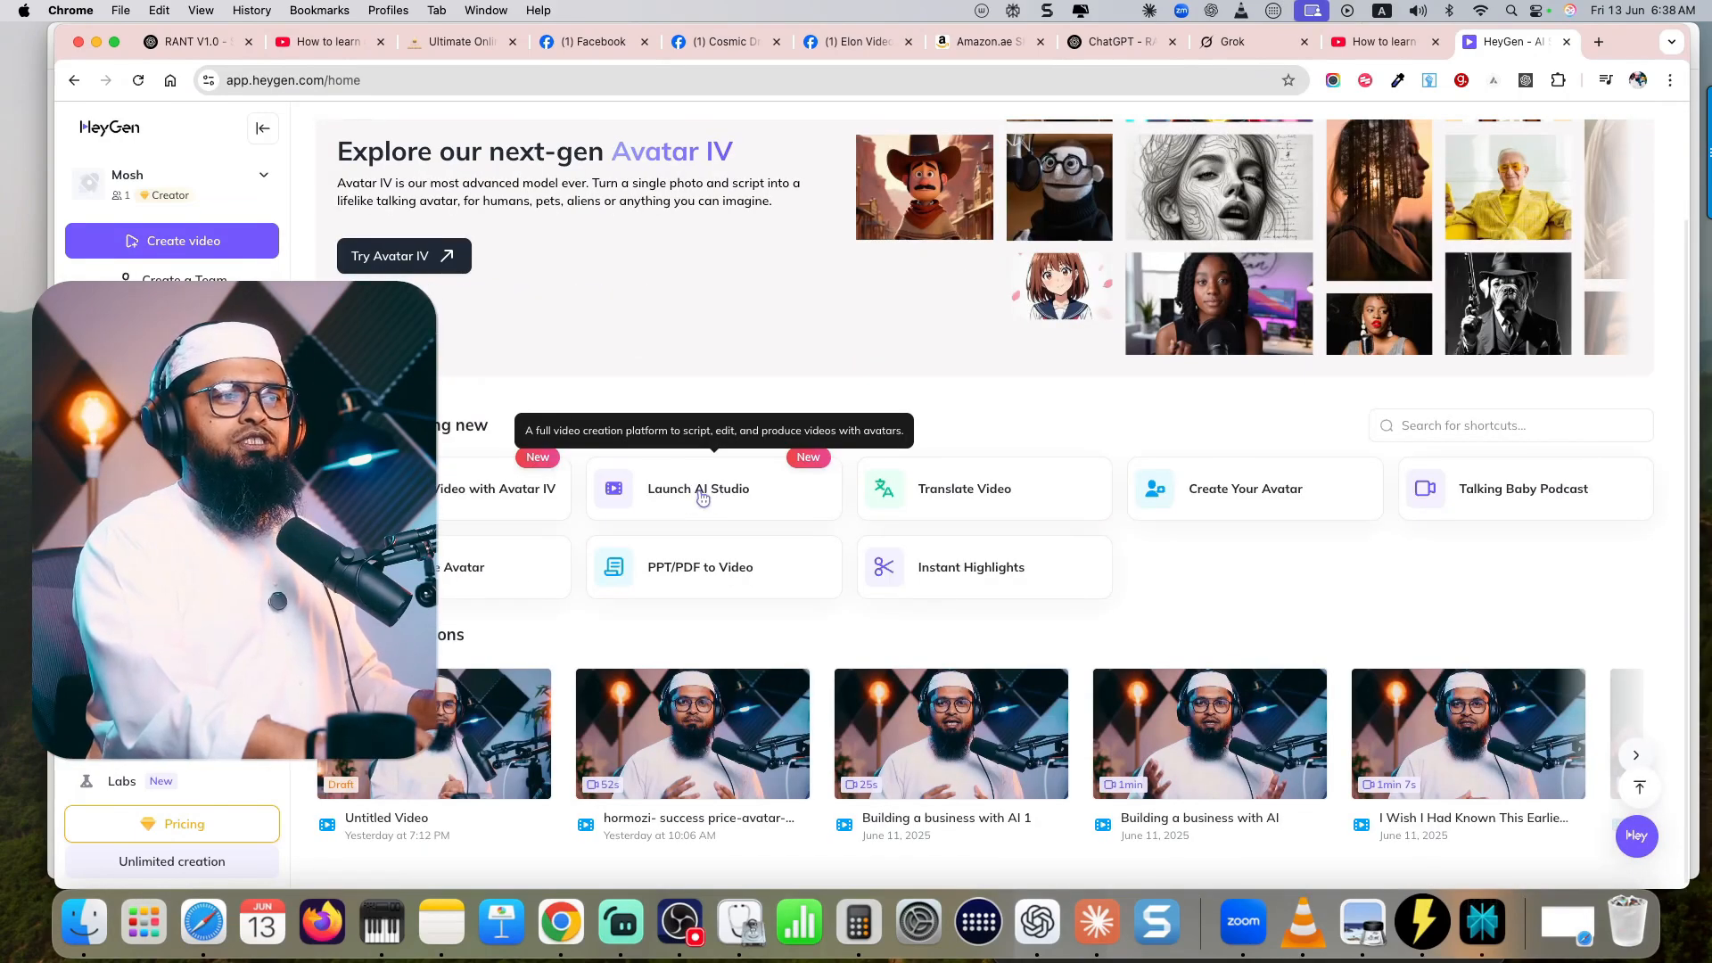
pyautogui.click(703, 497)
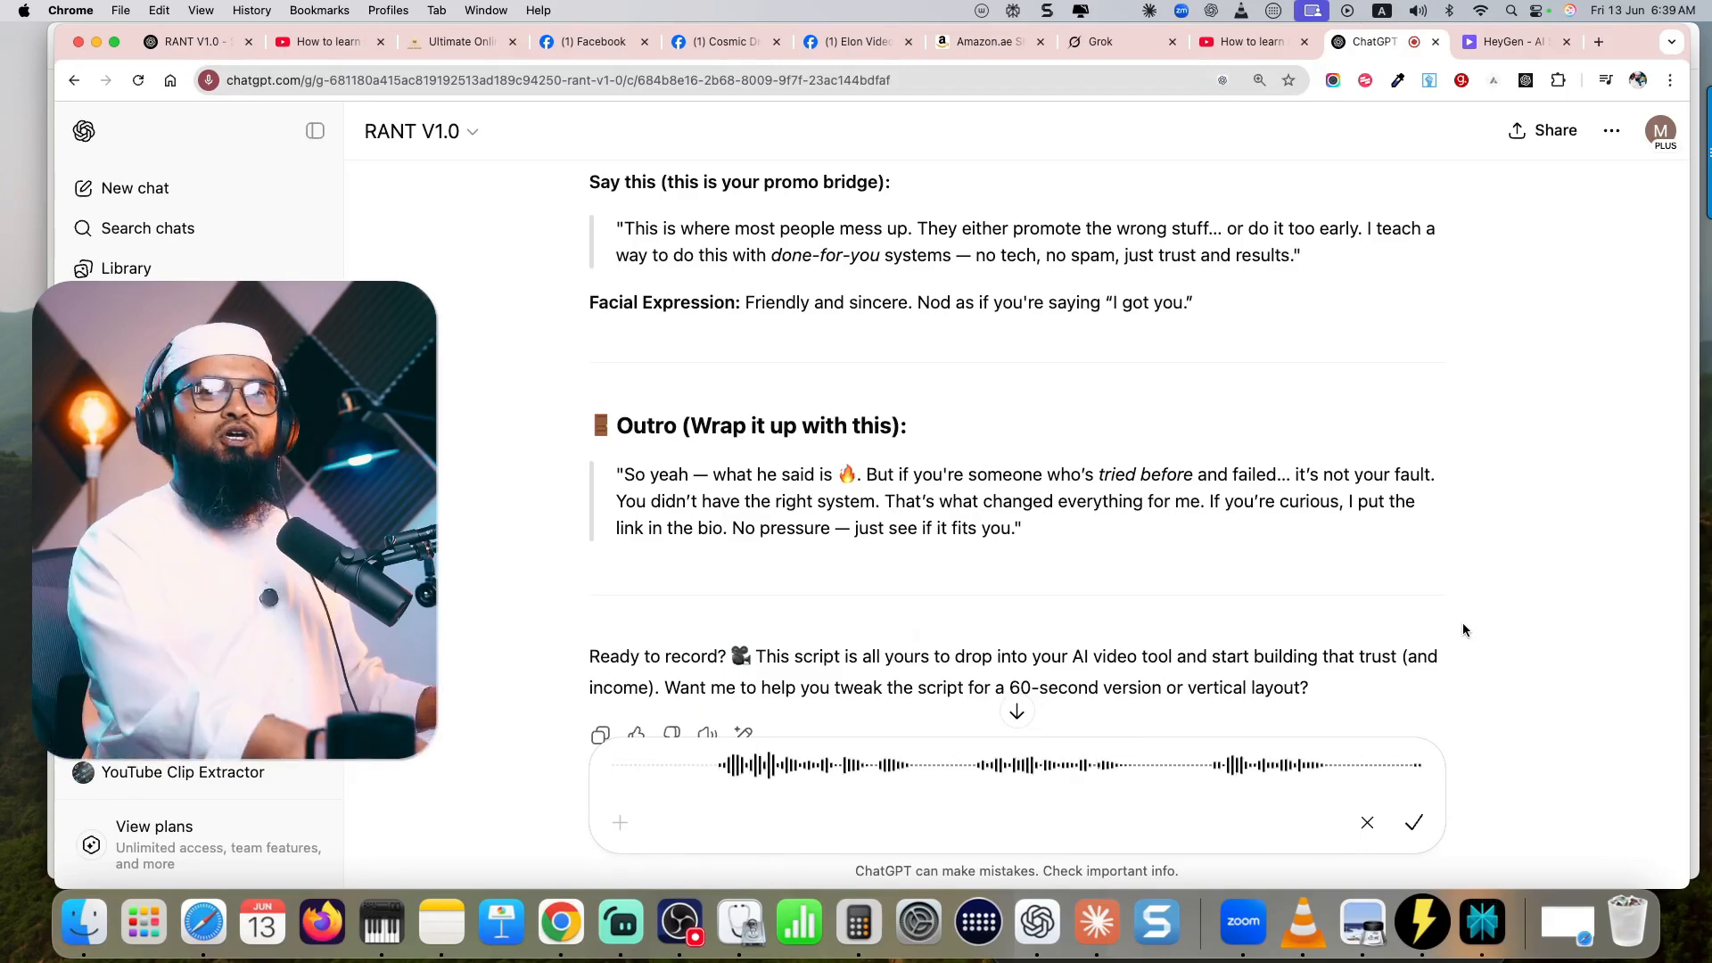
# - Back in ChatGPT, send RANT V1.0 the dictated request for the full reaction script and copy the resulting script paragraph
pyautogui.press('Return')
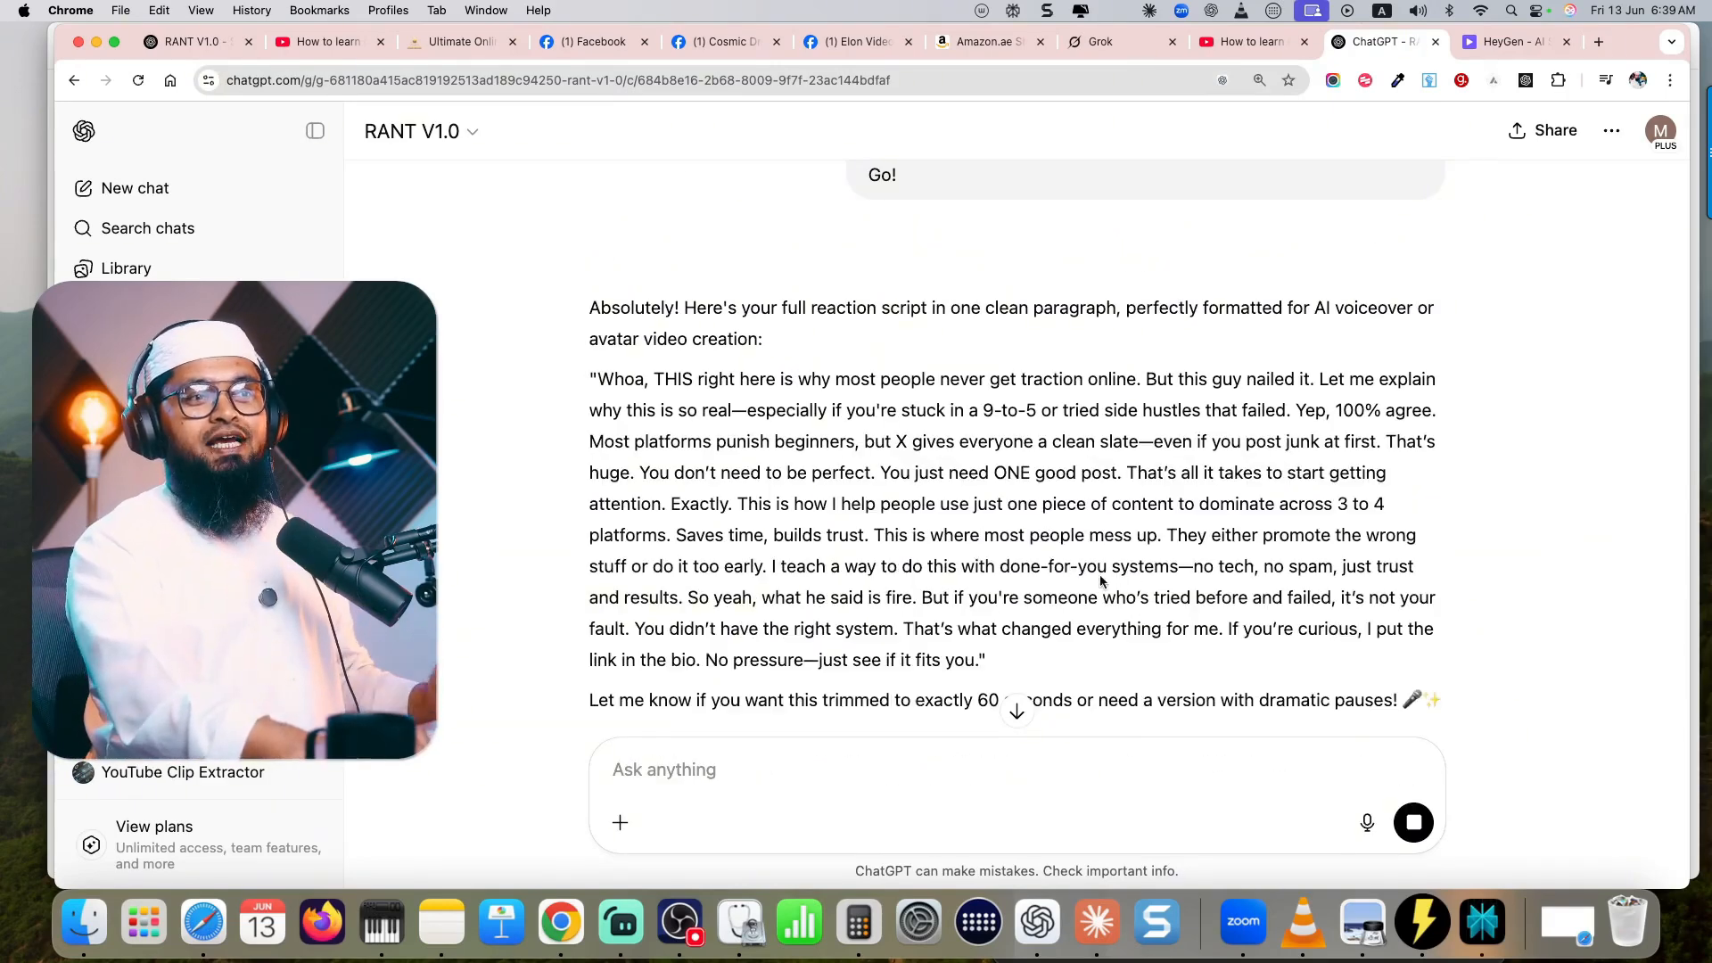
pyautogui.scroll(-3, 1100, 581)
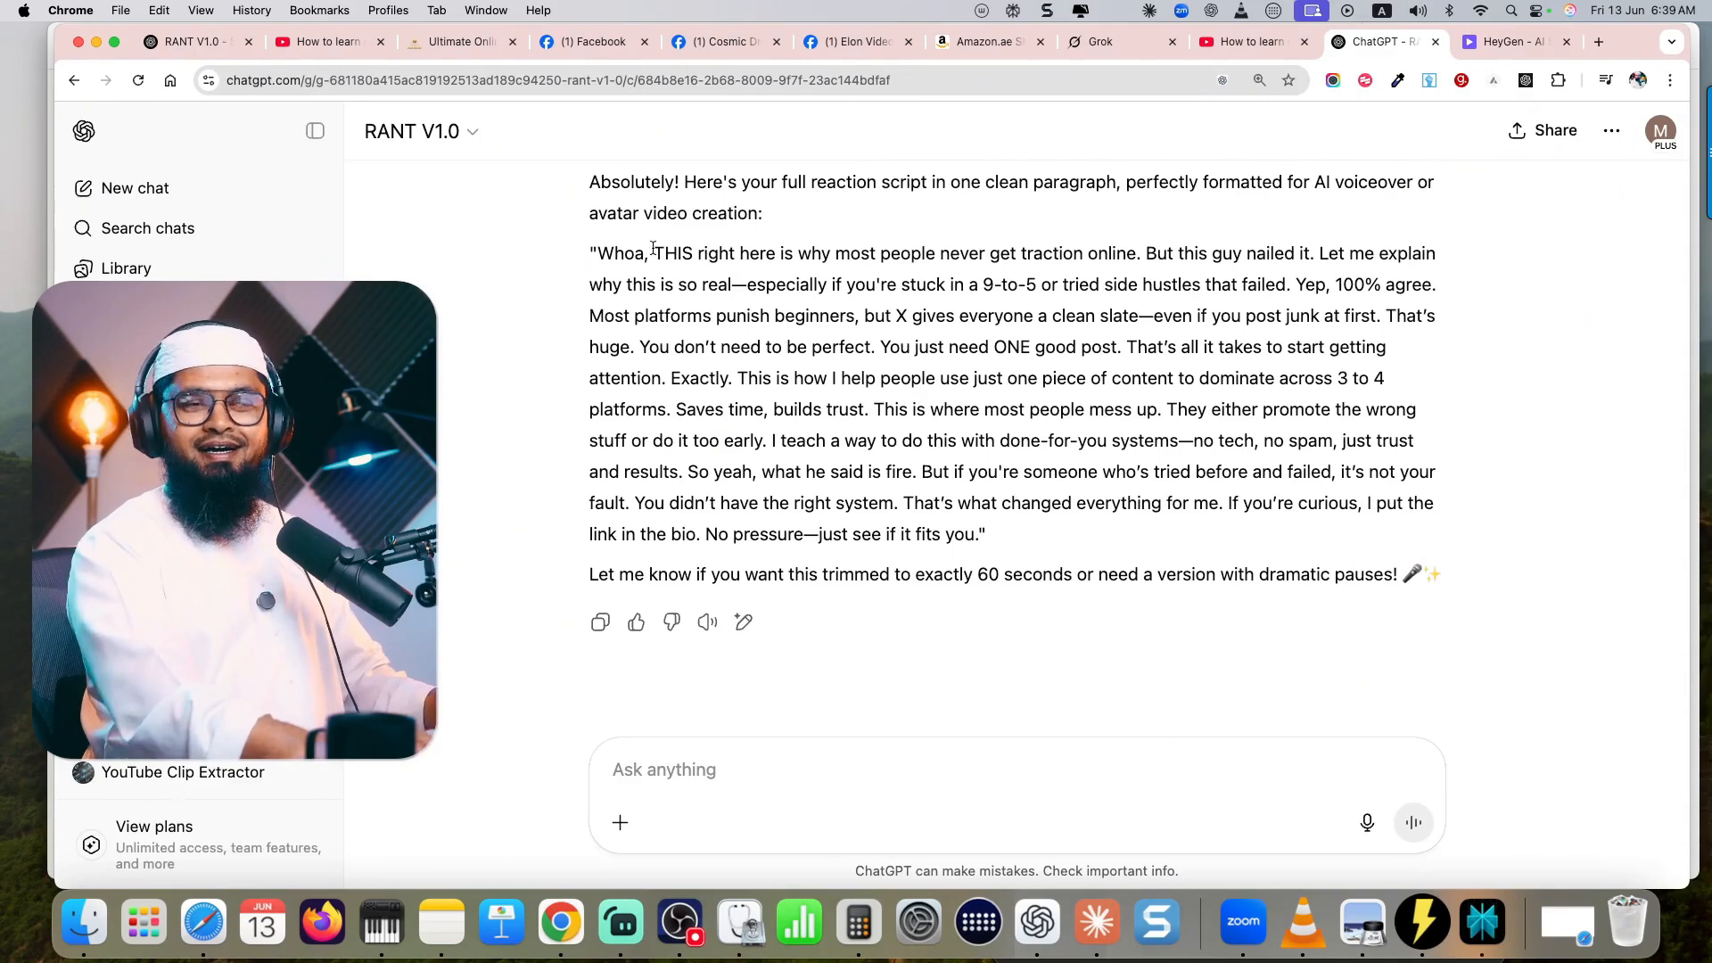
pyautogui.moveTo(596, 253); pyautogui.dragTo(974, 528)
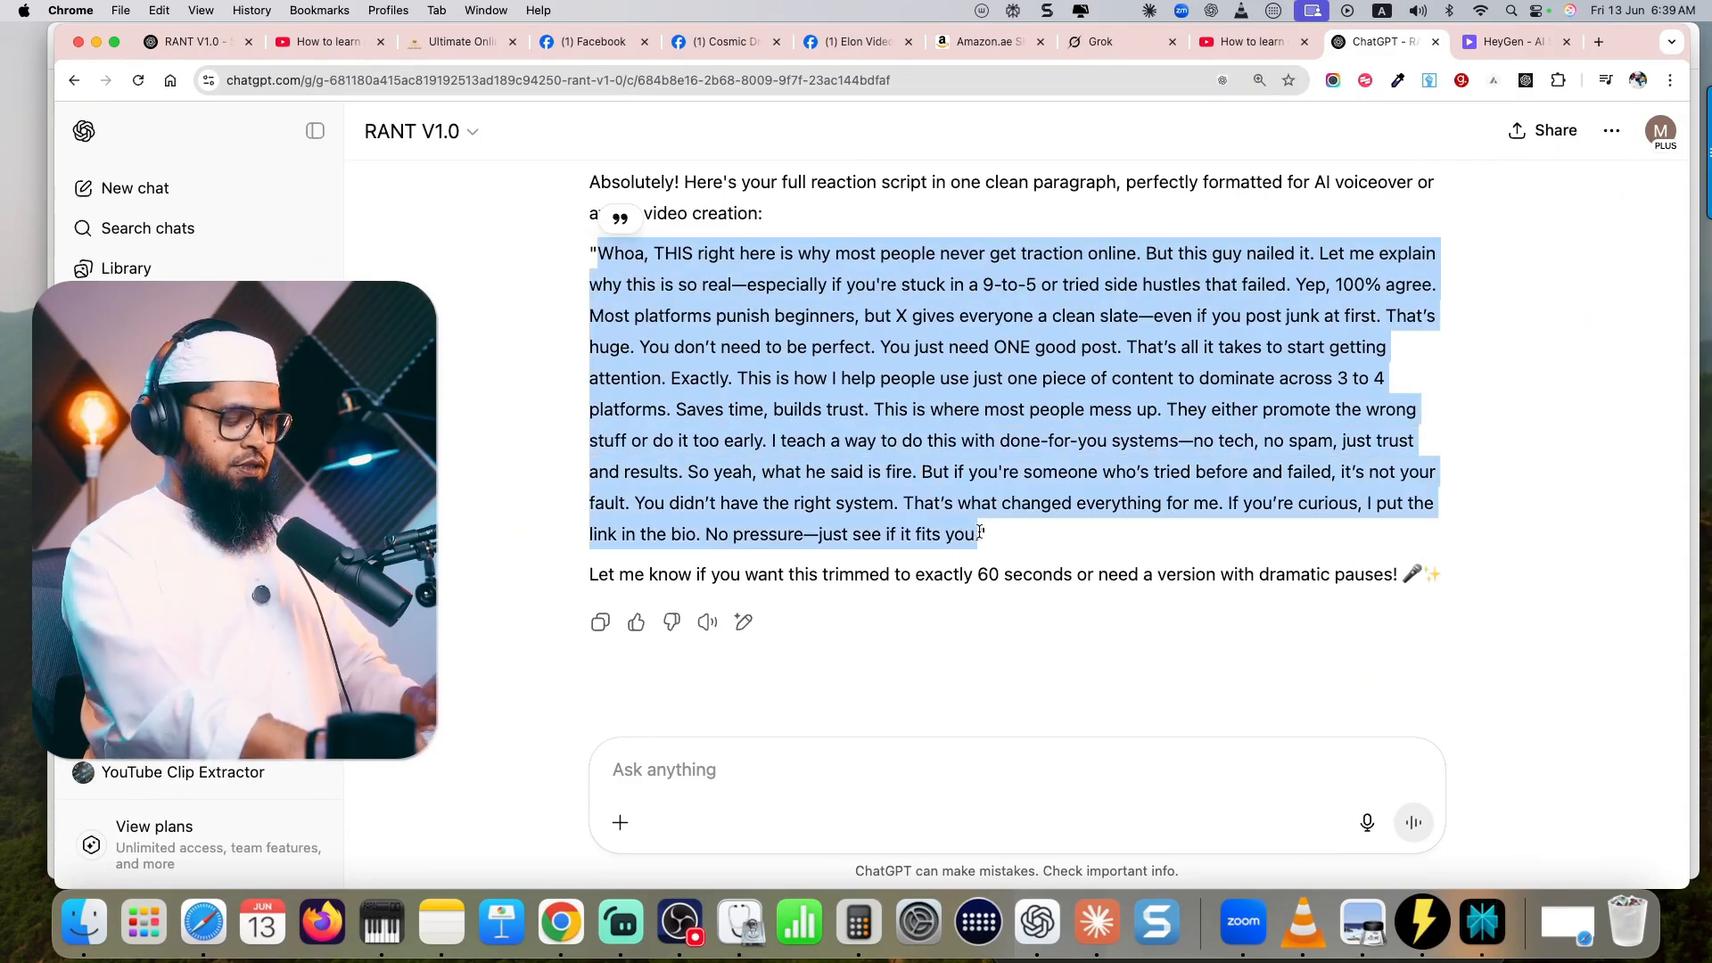
# - Switch to HeyGen and open the creator's 23May25 avatar, placing its #1 Best Nornal convers look in the first scene
pyautogui.click(1501, 43)
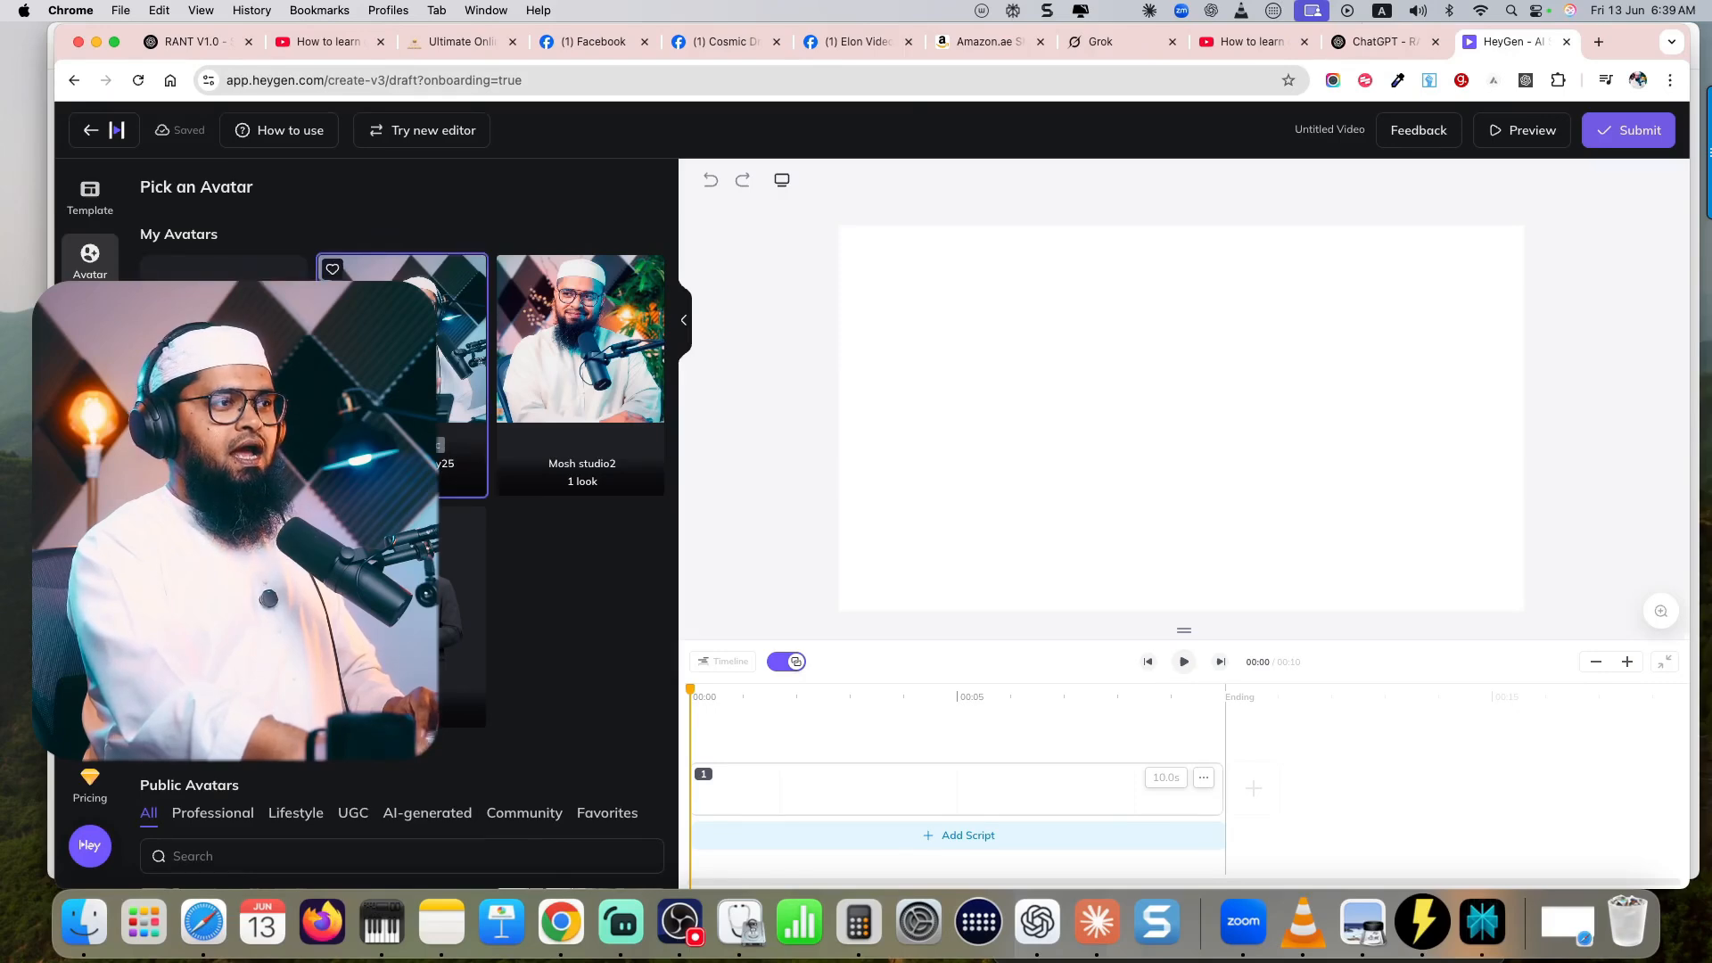
pyautogui.click(402, 374)
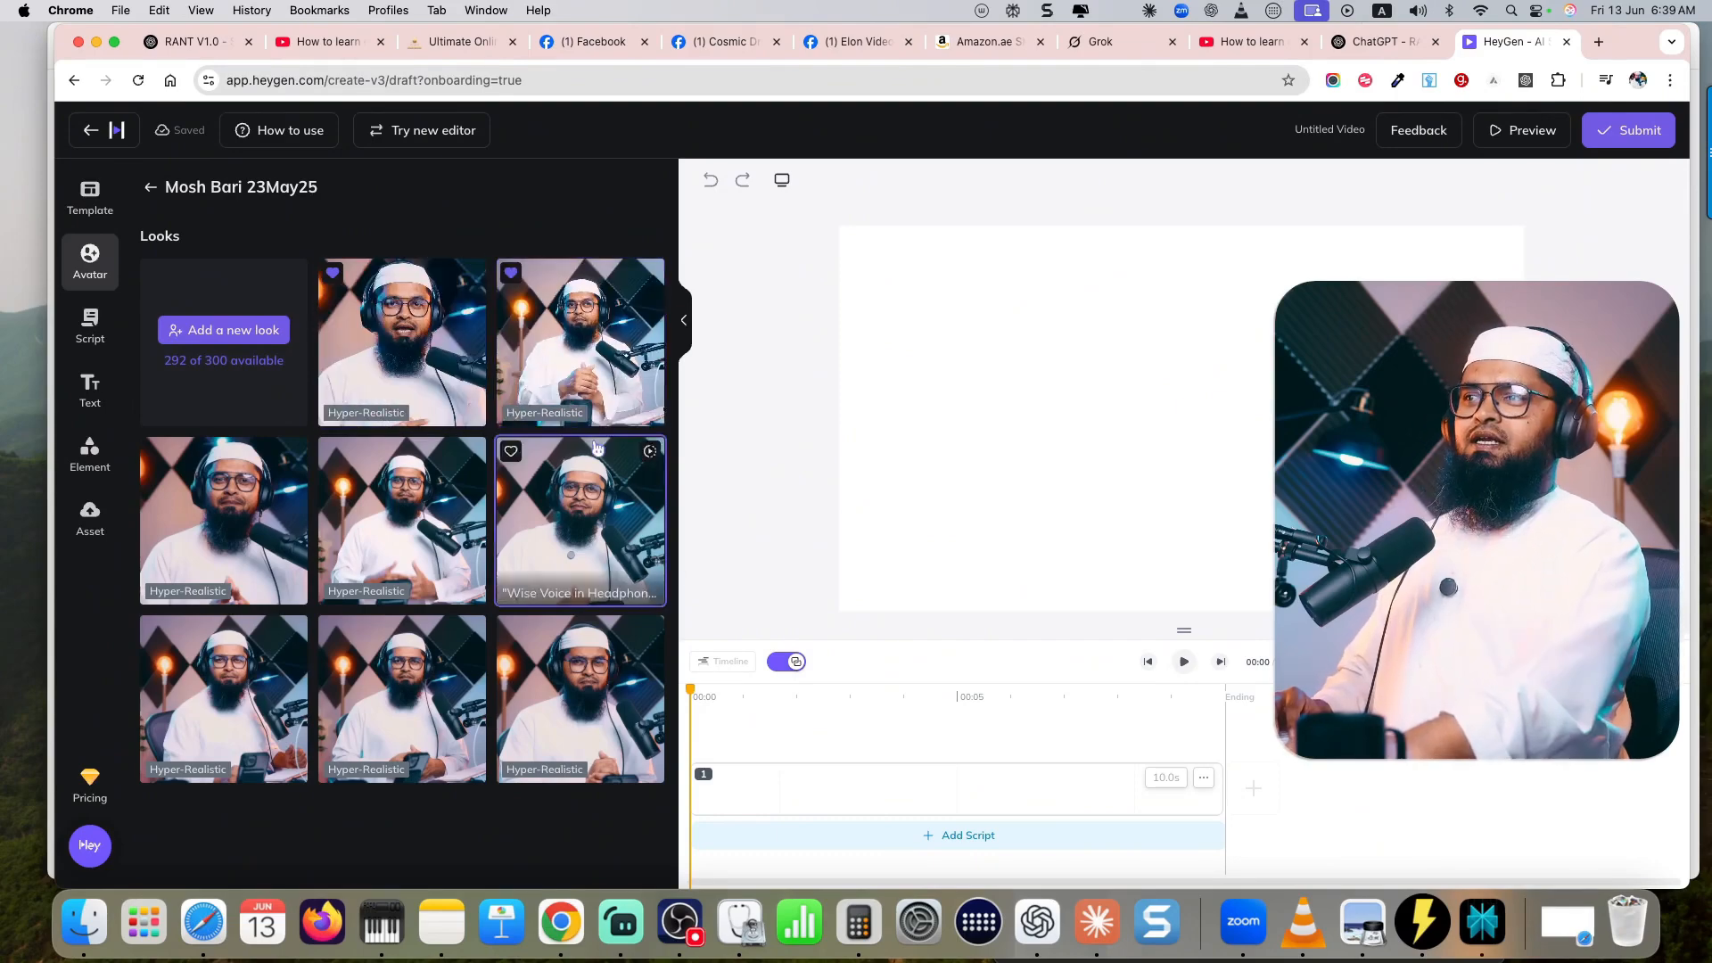
pyautogui.click(567, 373)
# - Add a second scene with the #2 Serious Close Shot look and a third with the #1 Best Nornal convers look
pyautogui.click(1239, 795)
pyautogui.click(1237, 796)
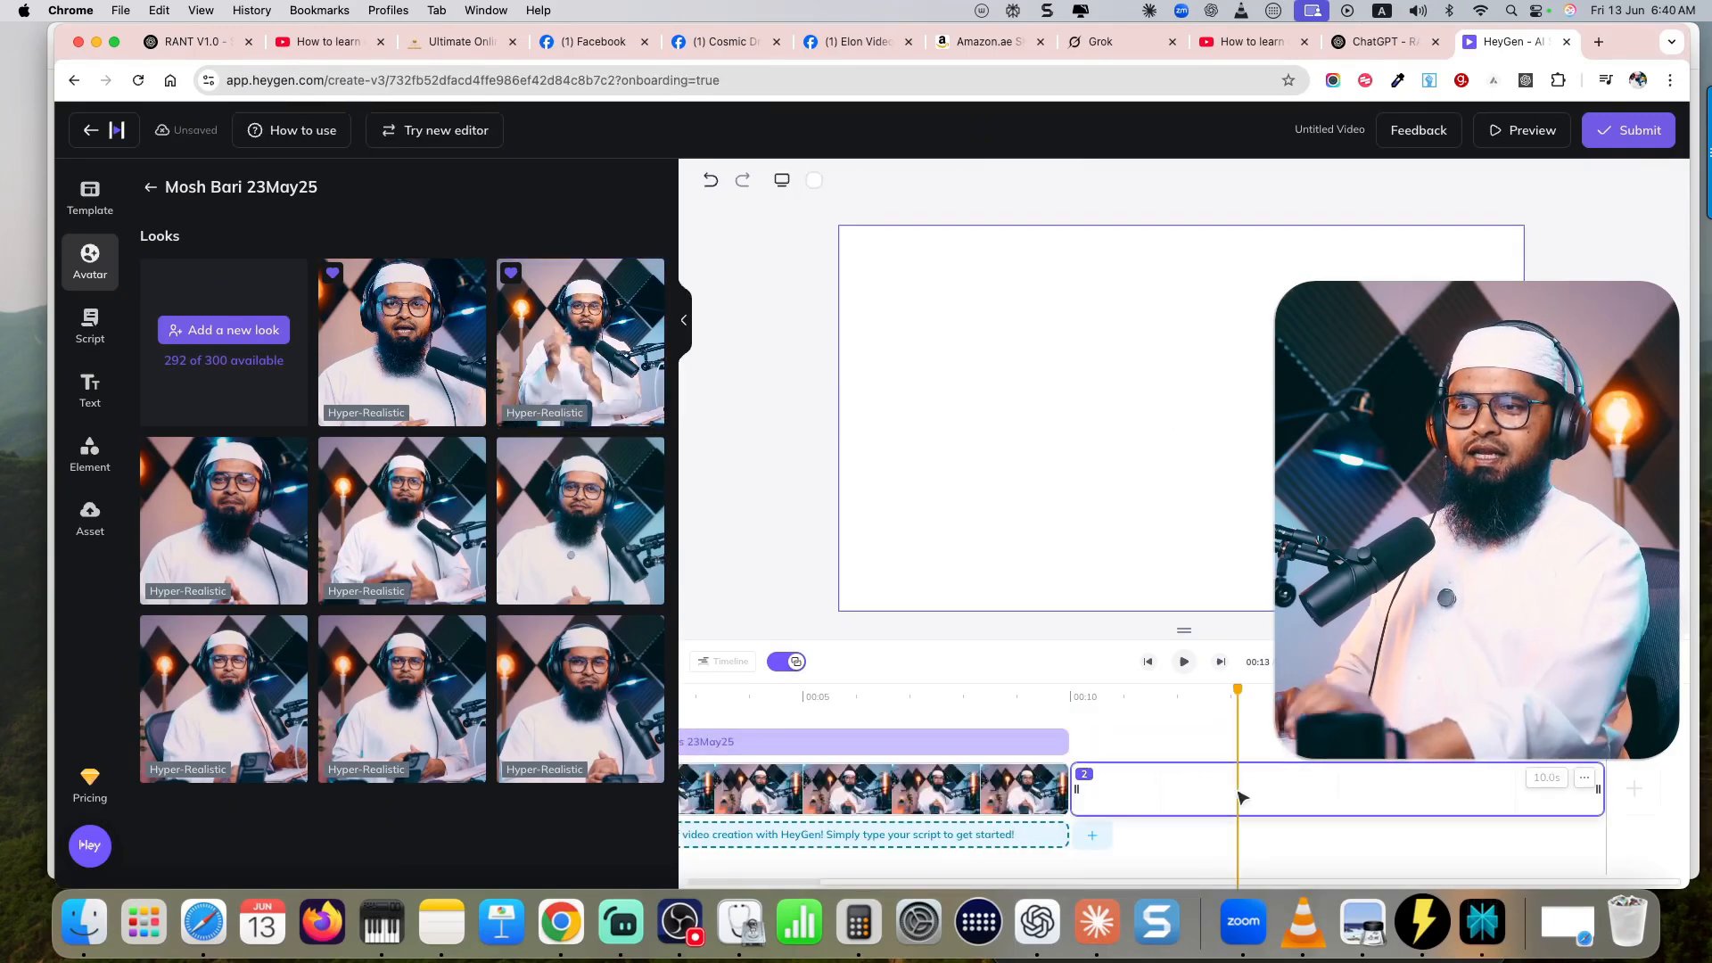
pyautogui.click(390, 325)
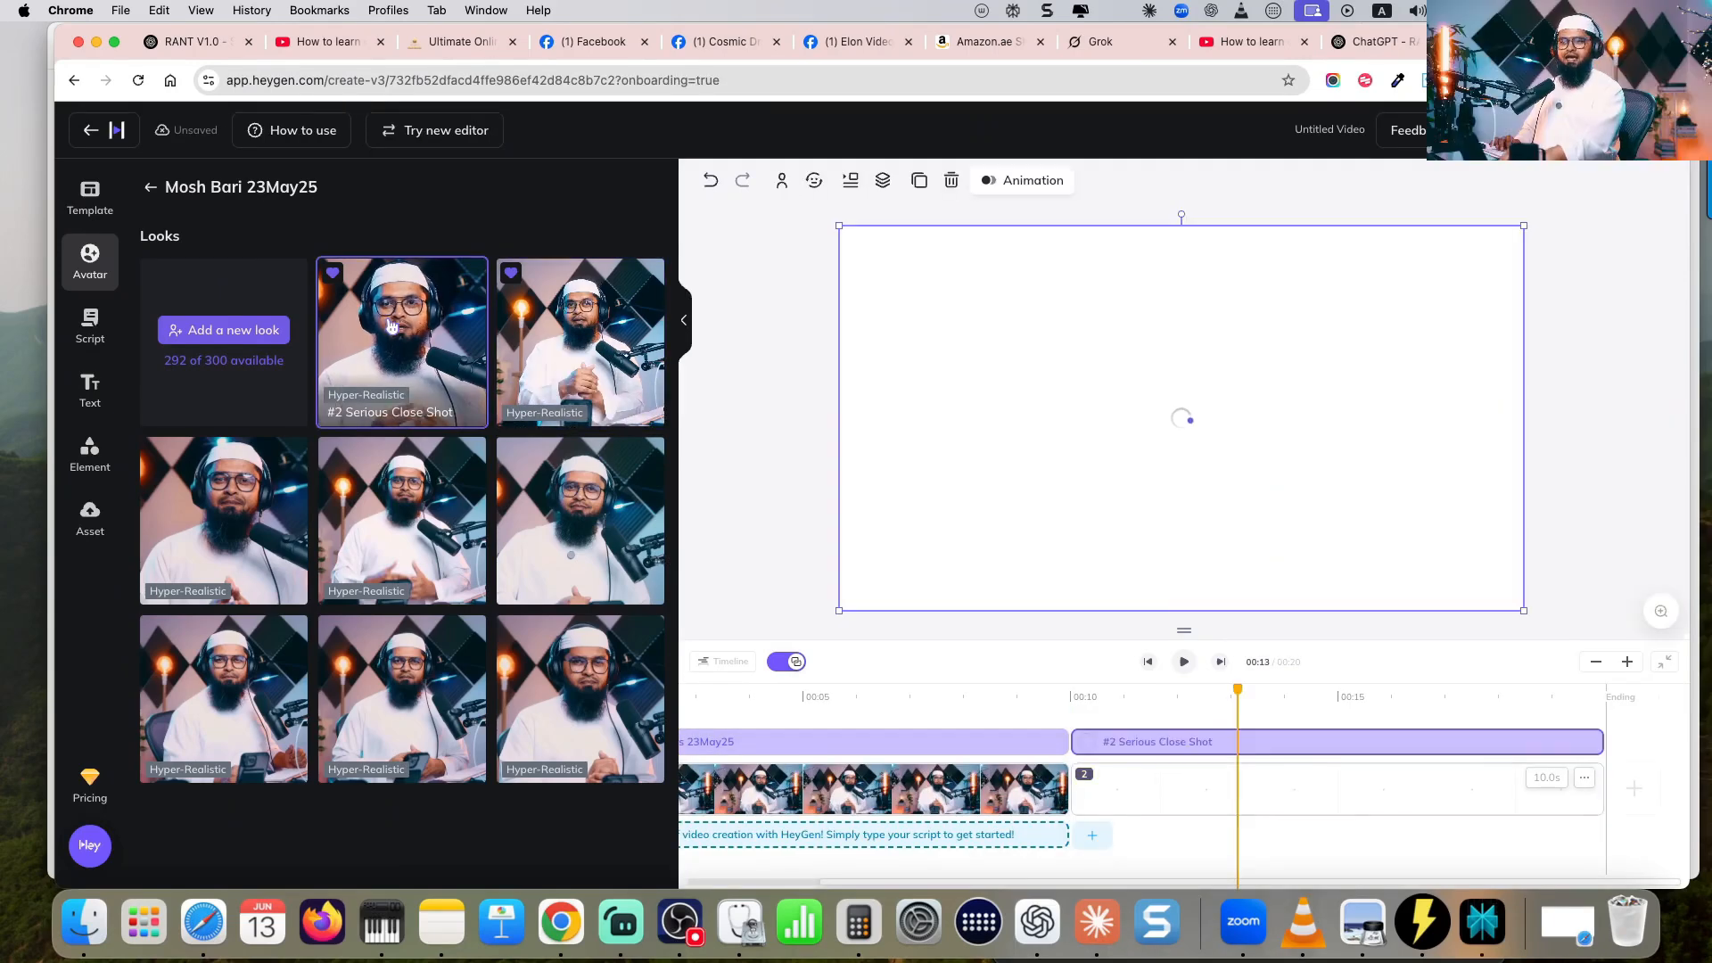
pyautogui.click(1639, 795)
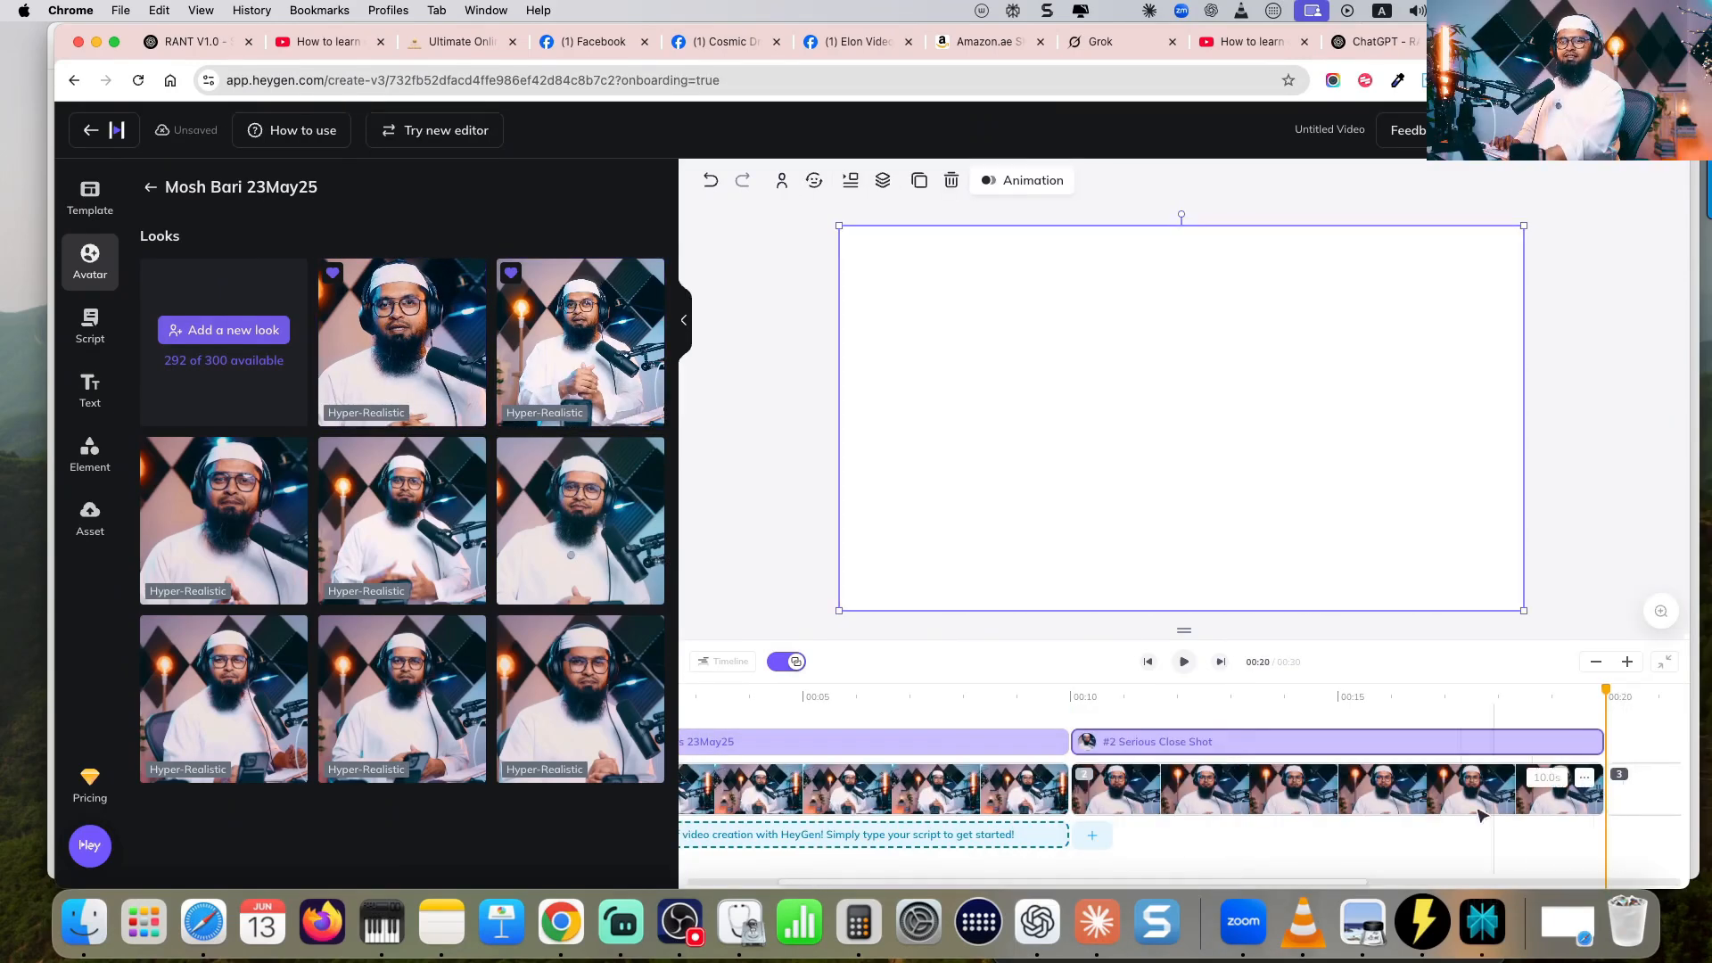
pyautogui.click(587, 341)
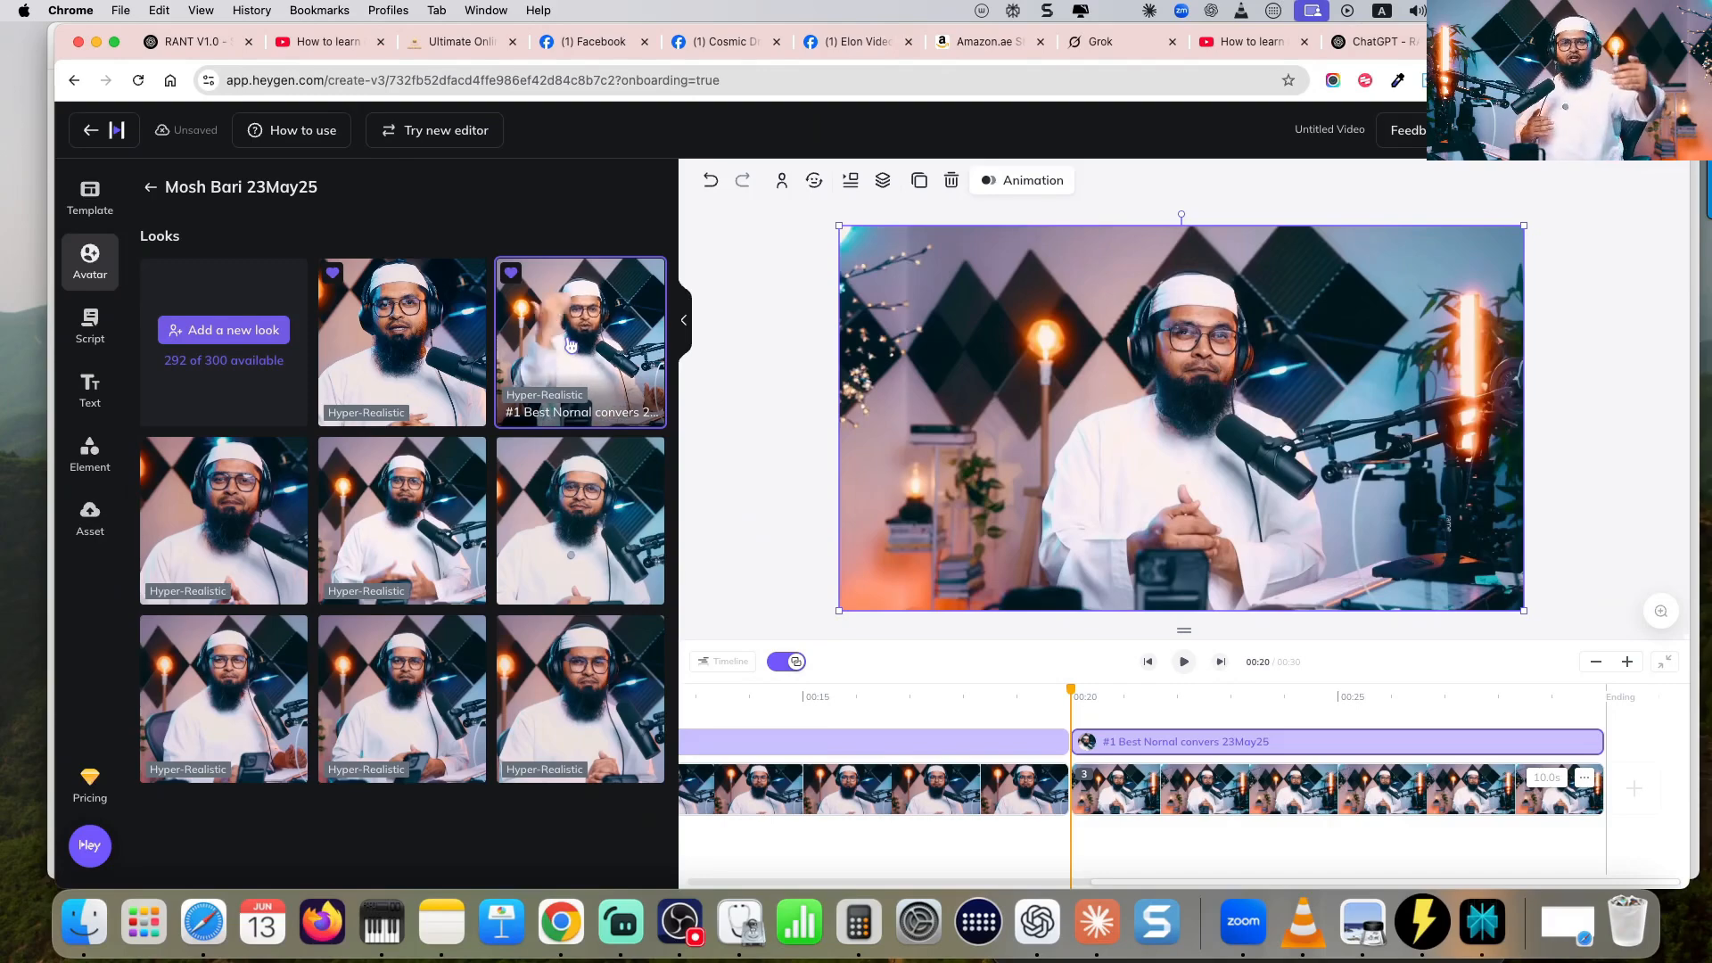
# - Replace the first scene's placeholder script with the copied reaction script and assign the creator's Pro Realistic - 8June25 voice
pyautogui.hscroll(-8, 999, 838)
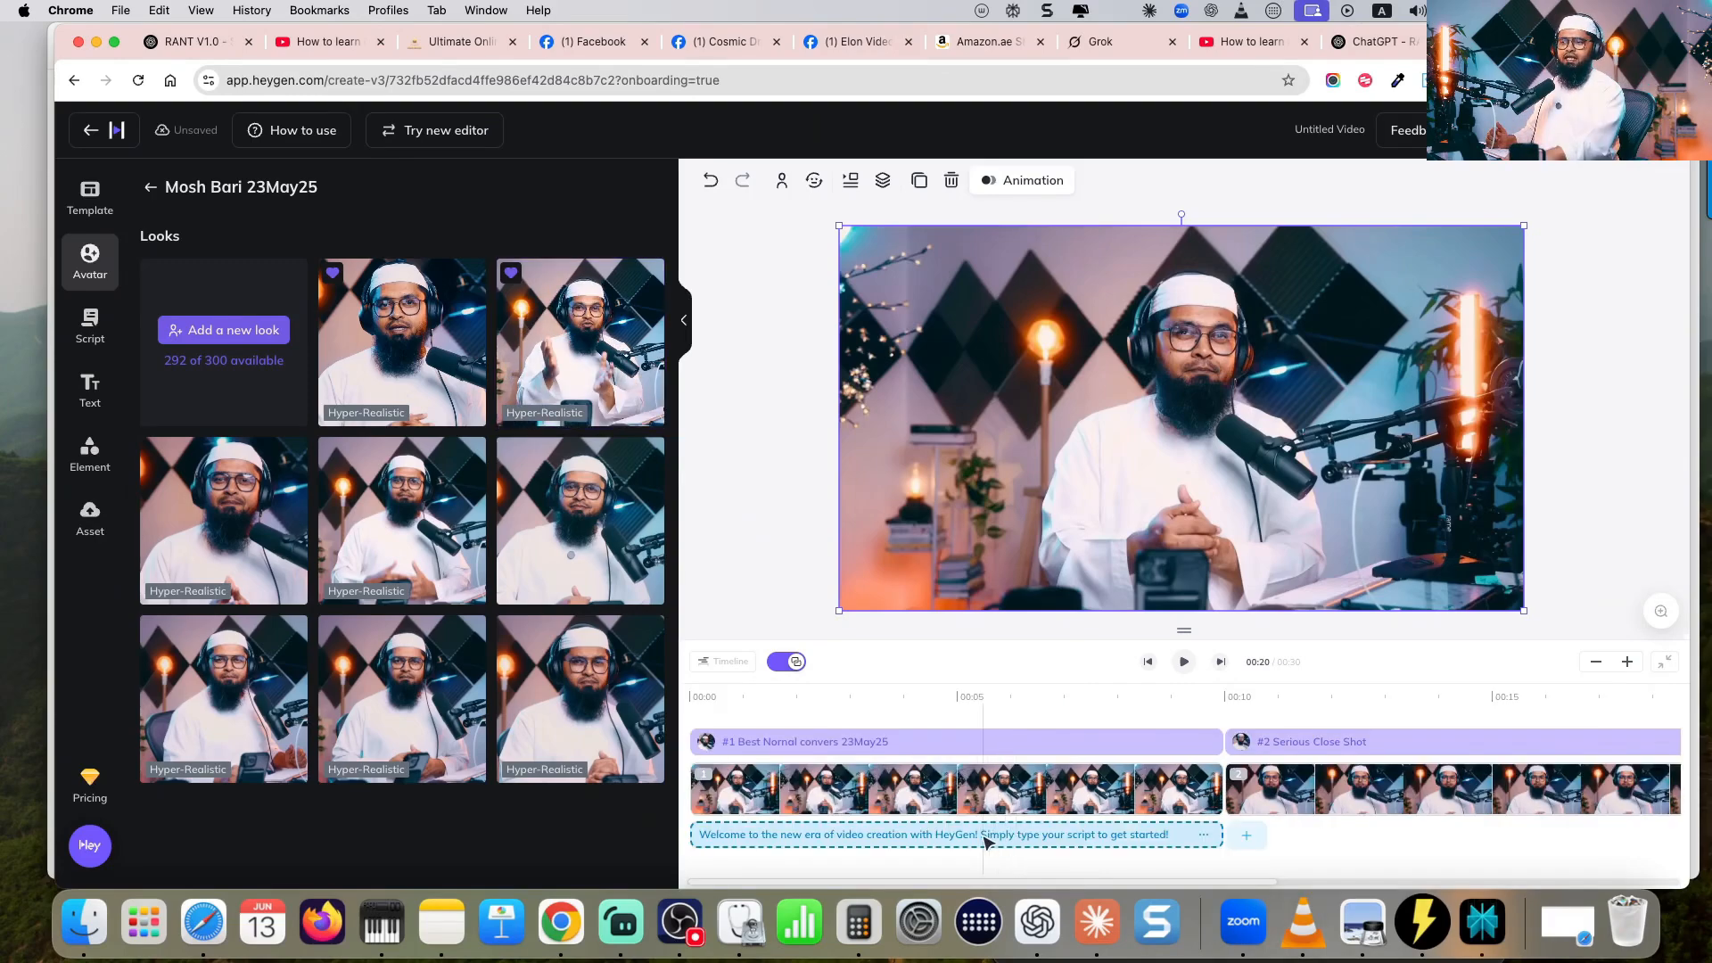
pyautogui.click(986, 839)
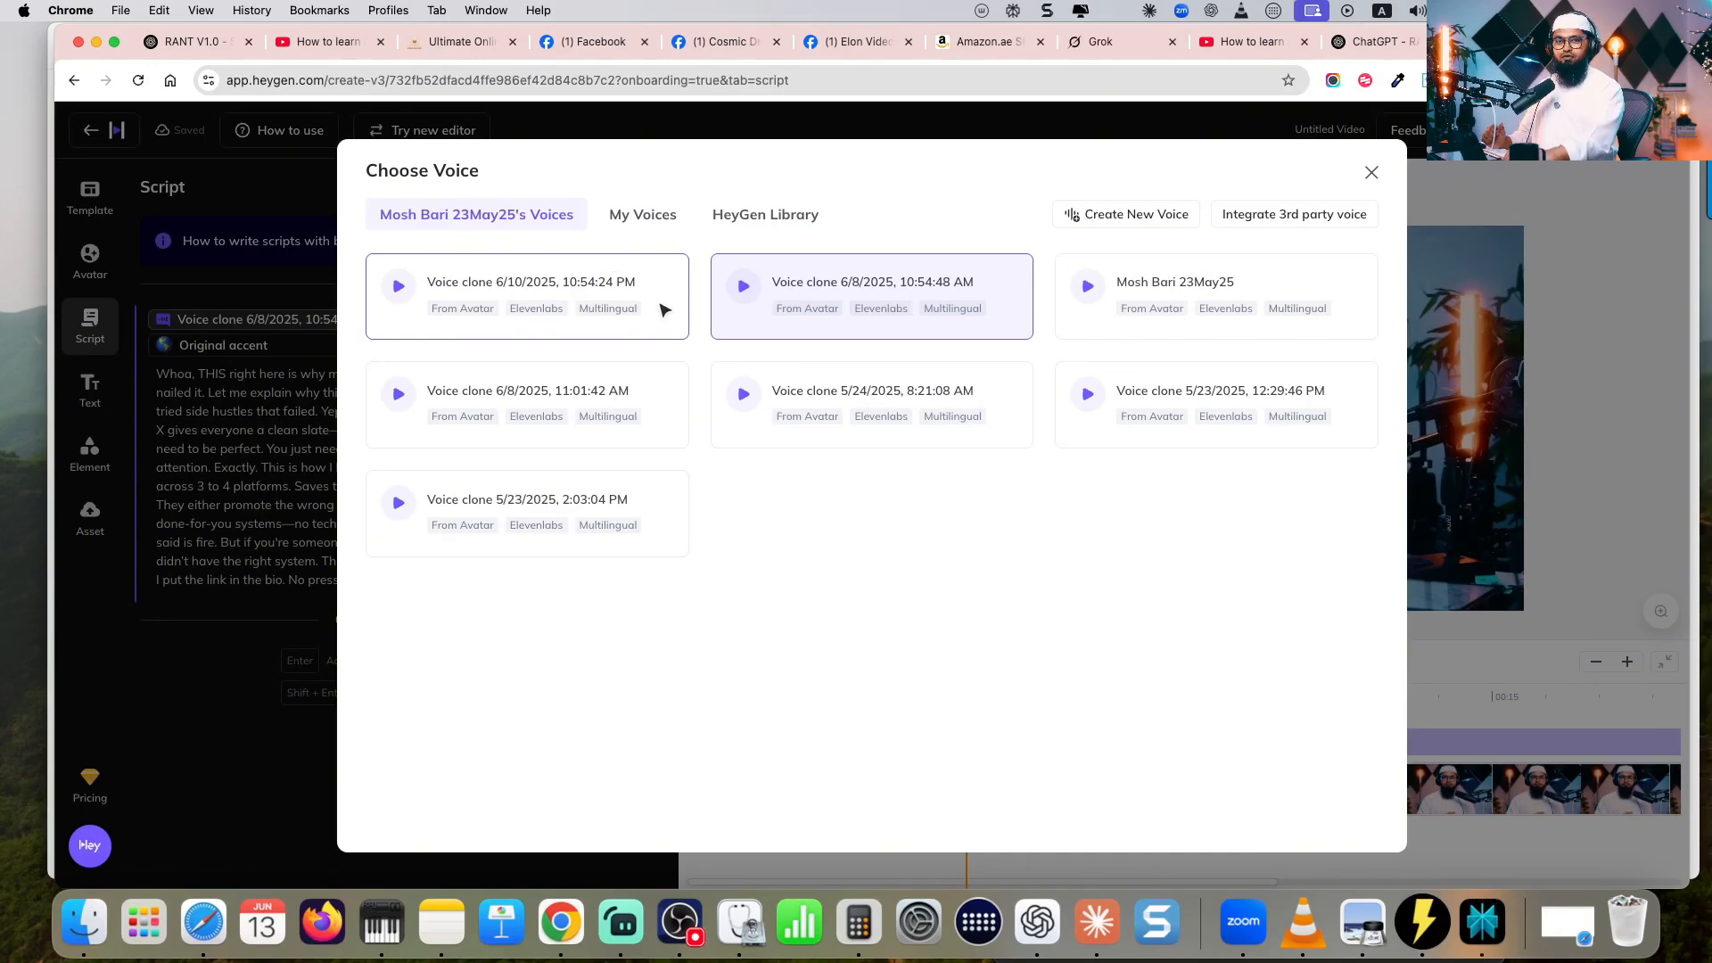
pyautogui.click(642, 218)
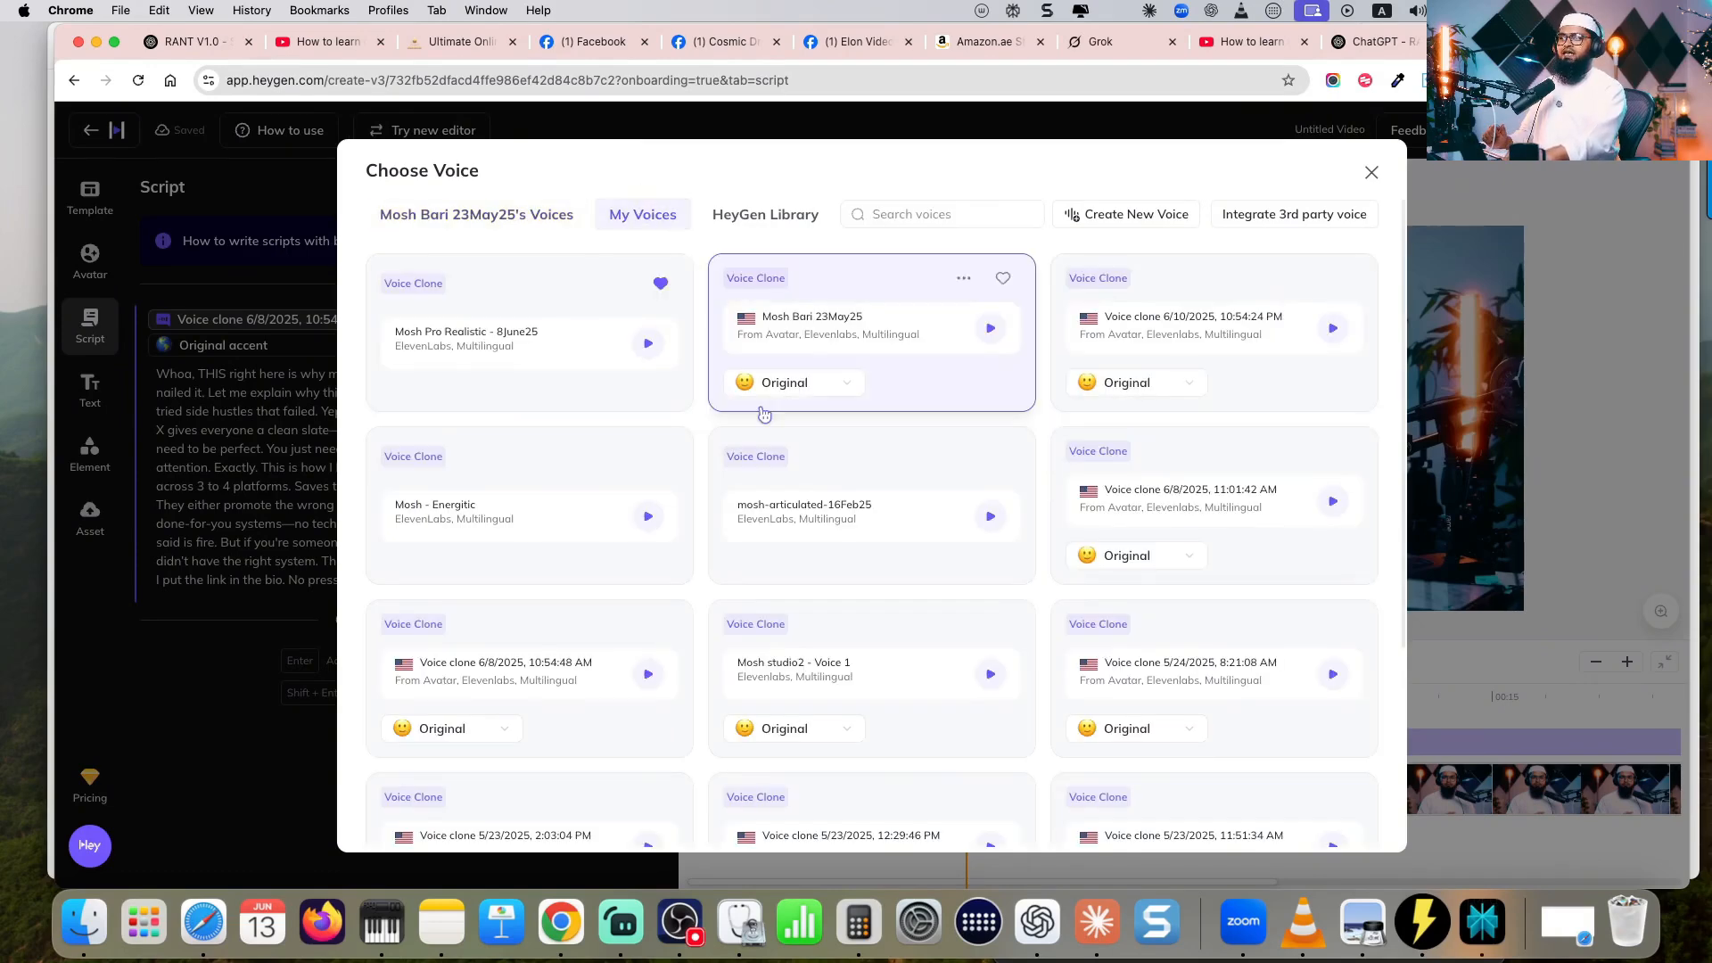
pyautogui.click(505, 346)
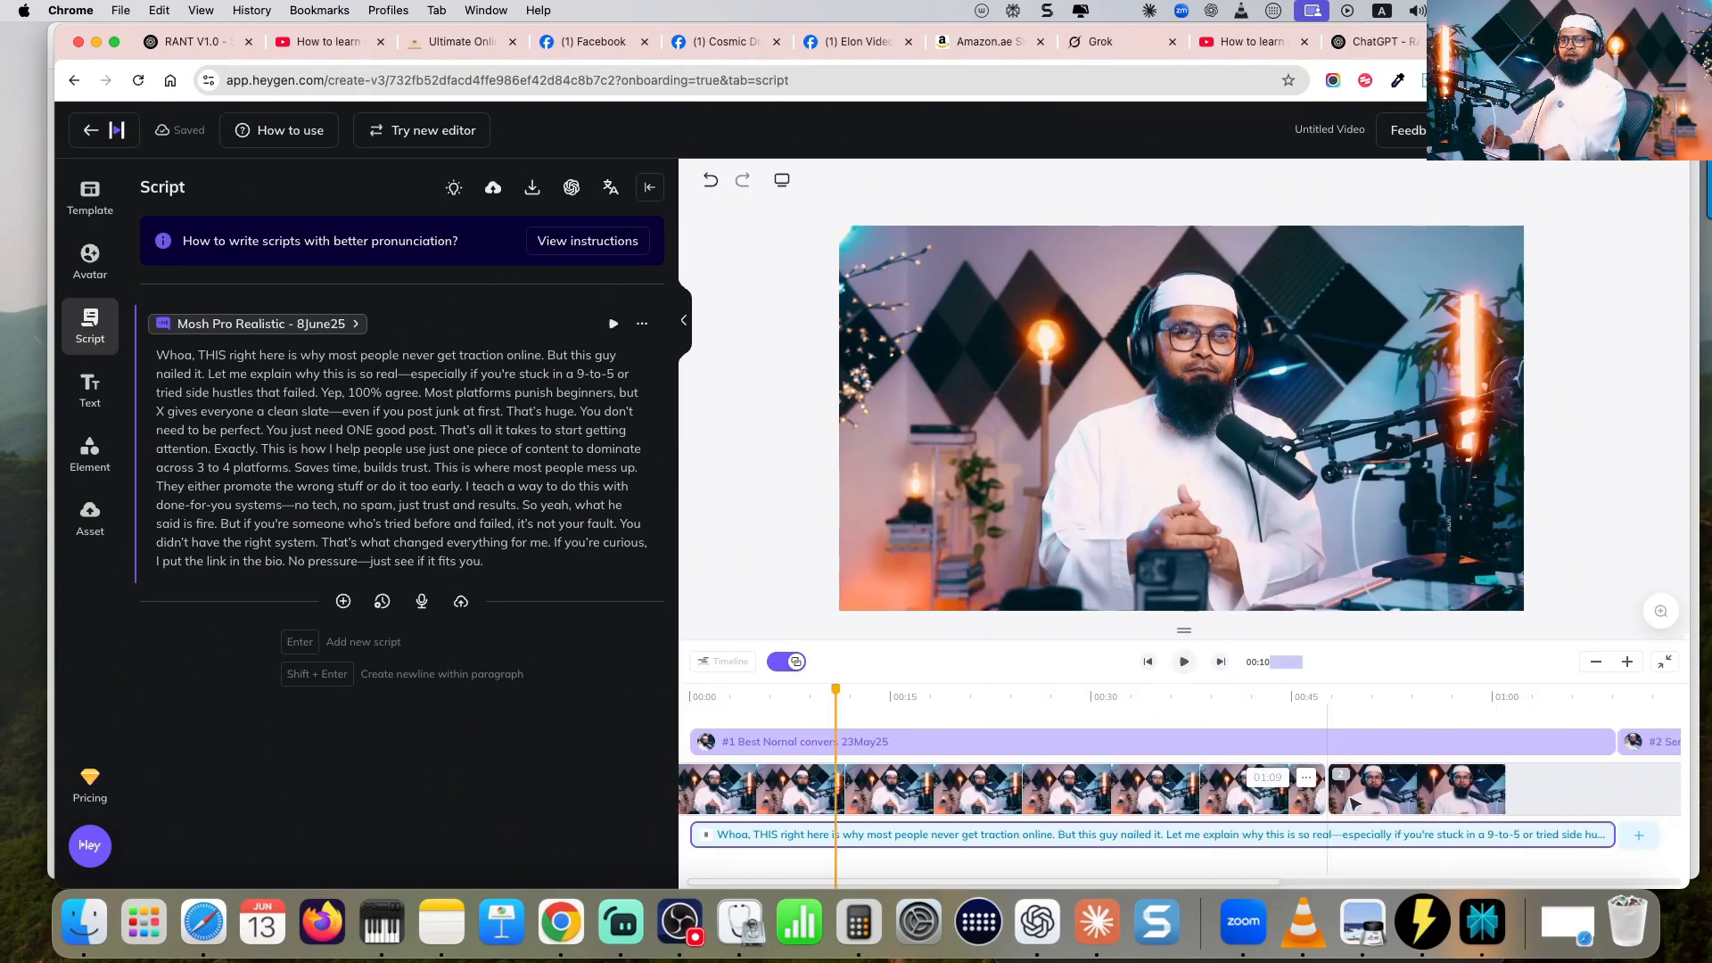
# - Arrange four scenes alternating the two looks along the script's timeline, and name the video "Neil patel -13June25"
pyautogui.moveTo(872, 792); pyautogui.dragTo(958, 792)
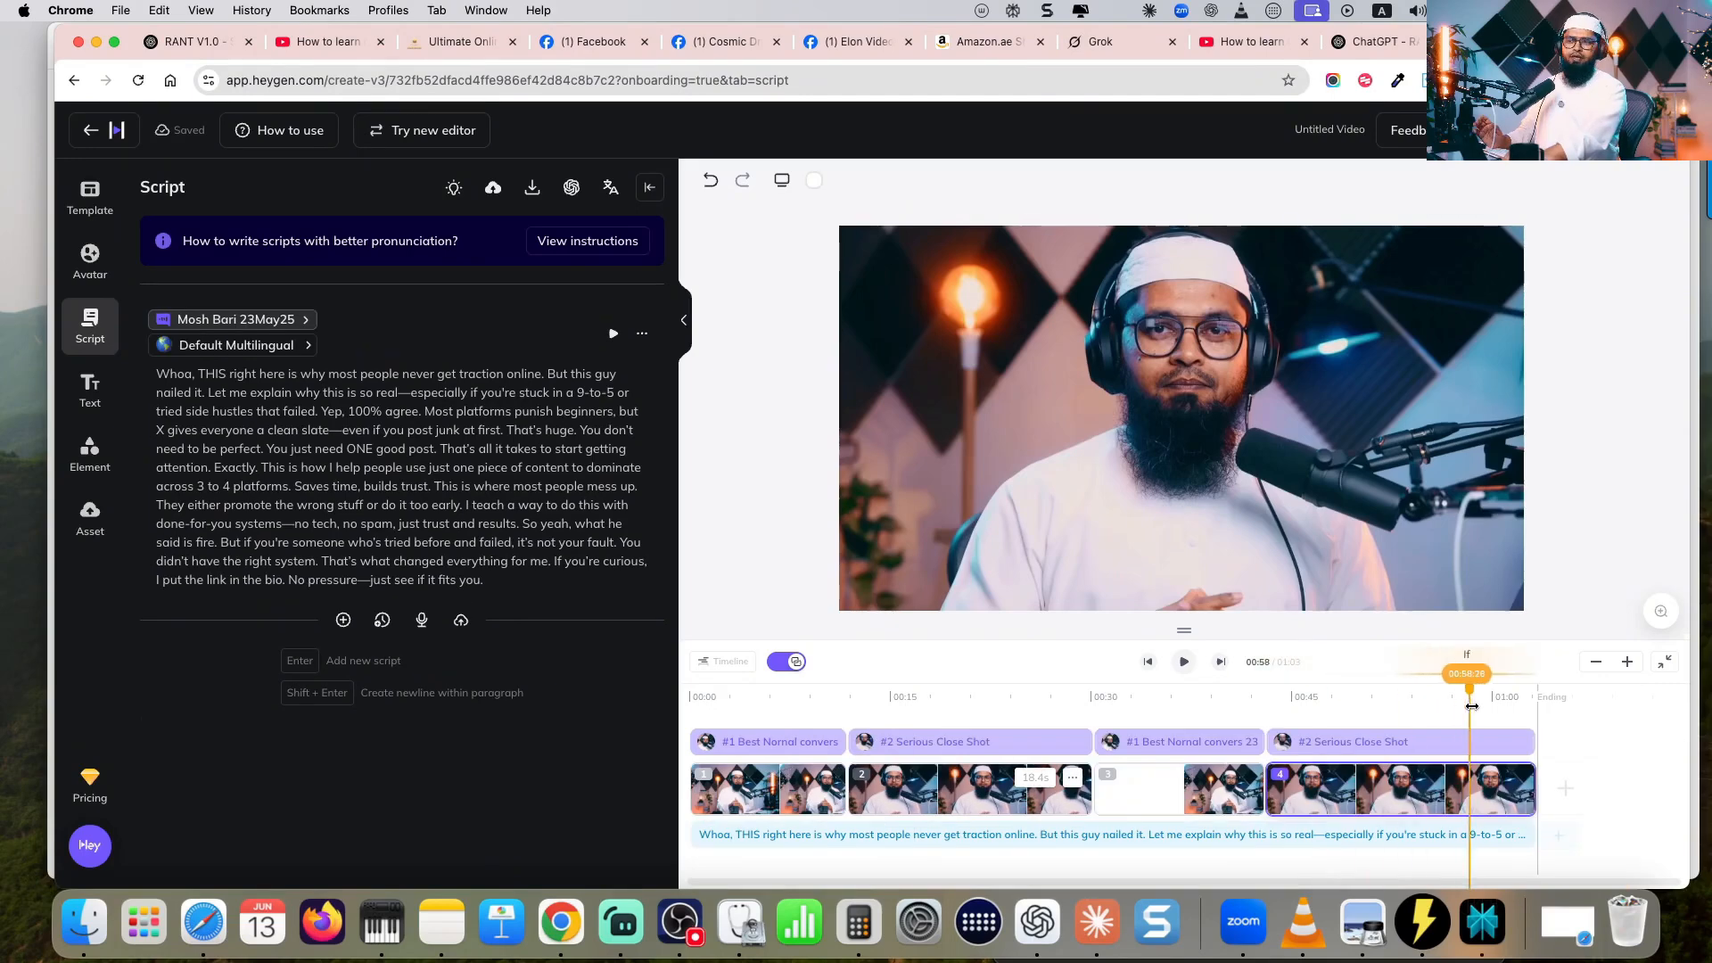
pyautogui.moveTo(1472, 706); pyautogui.dragTo(694, 711)
pyautogui.write('N')
pyautogui.write('eil patel -13June25')
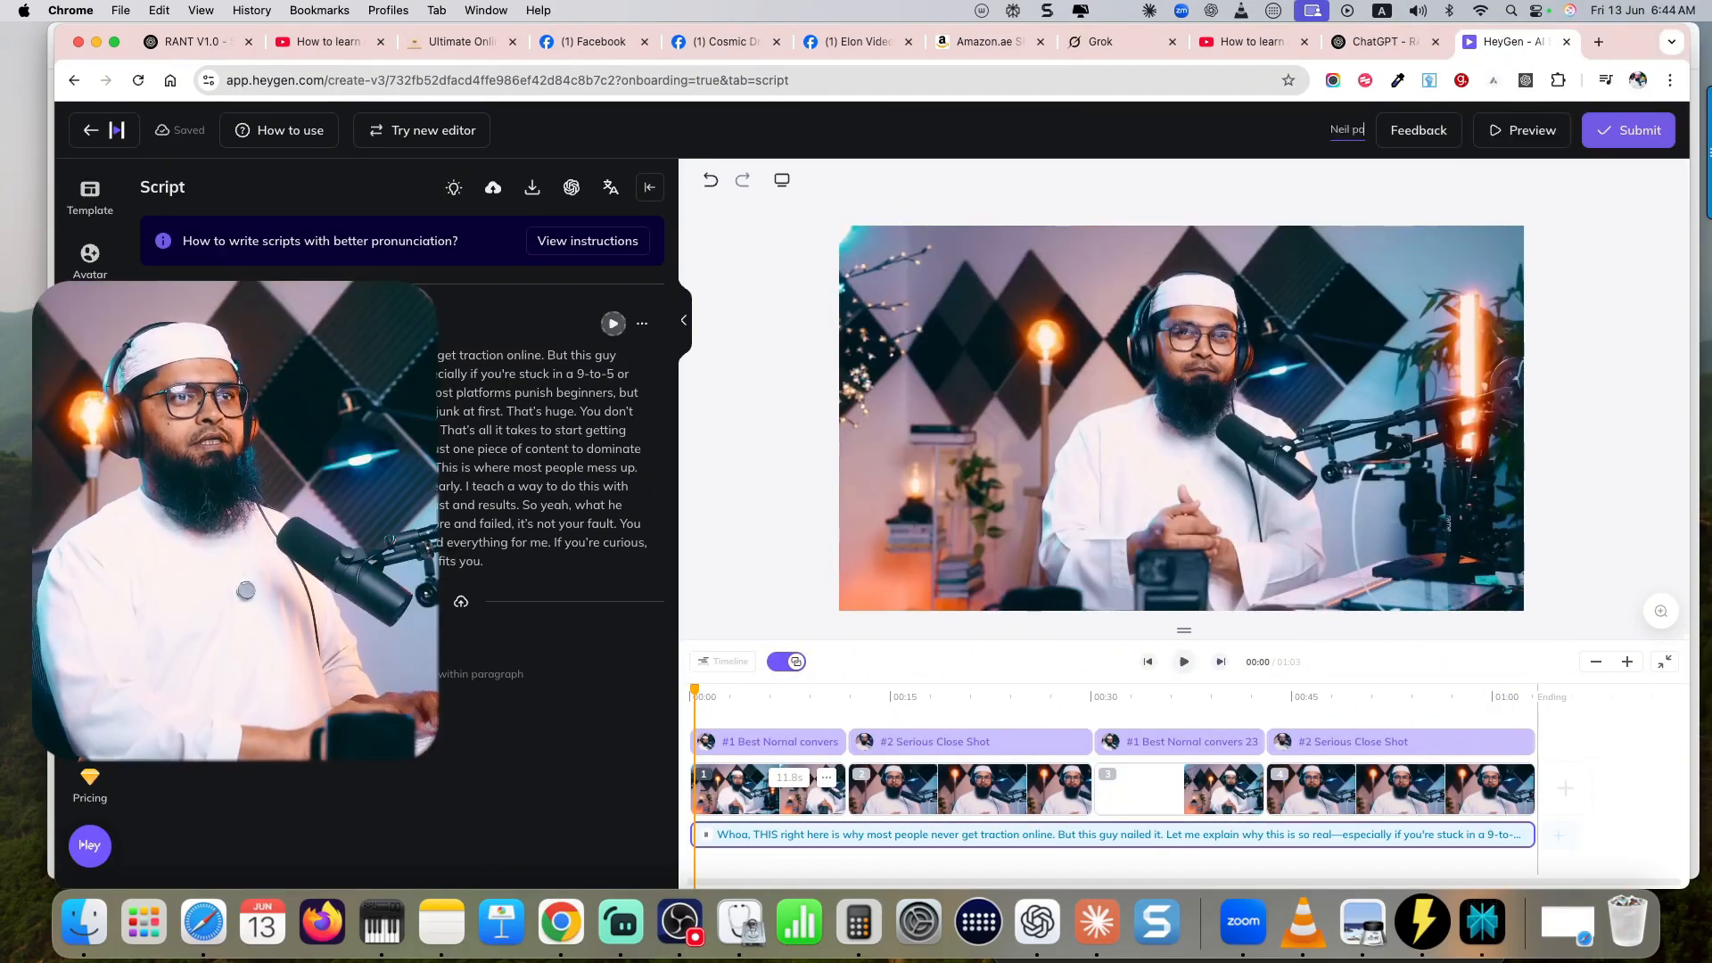
pyautogui.press('Return')
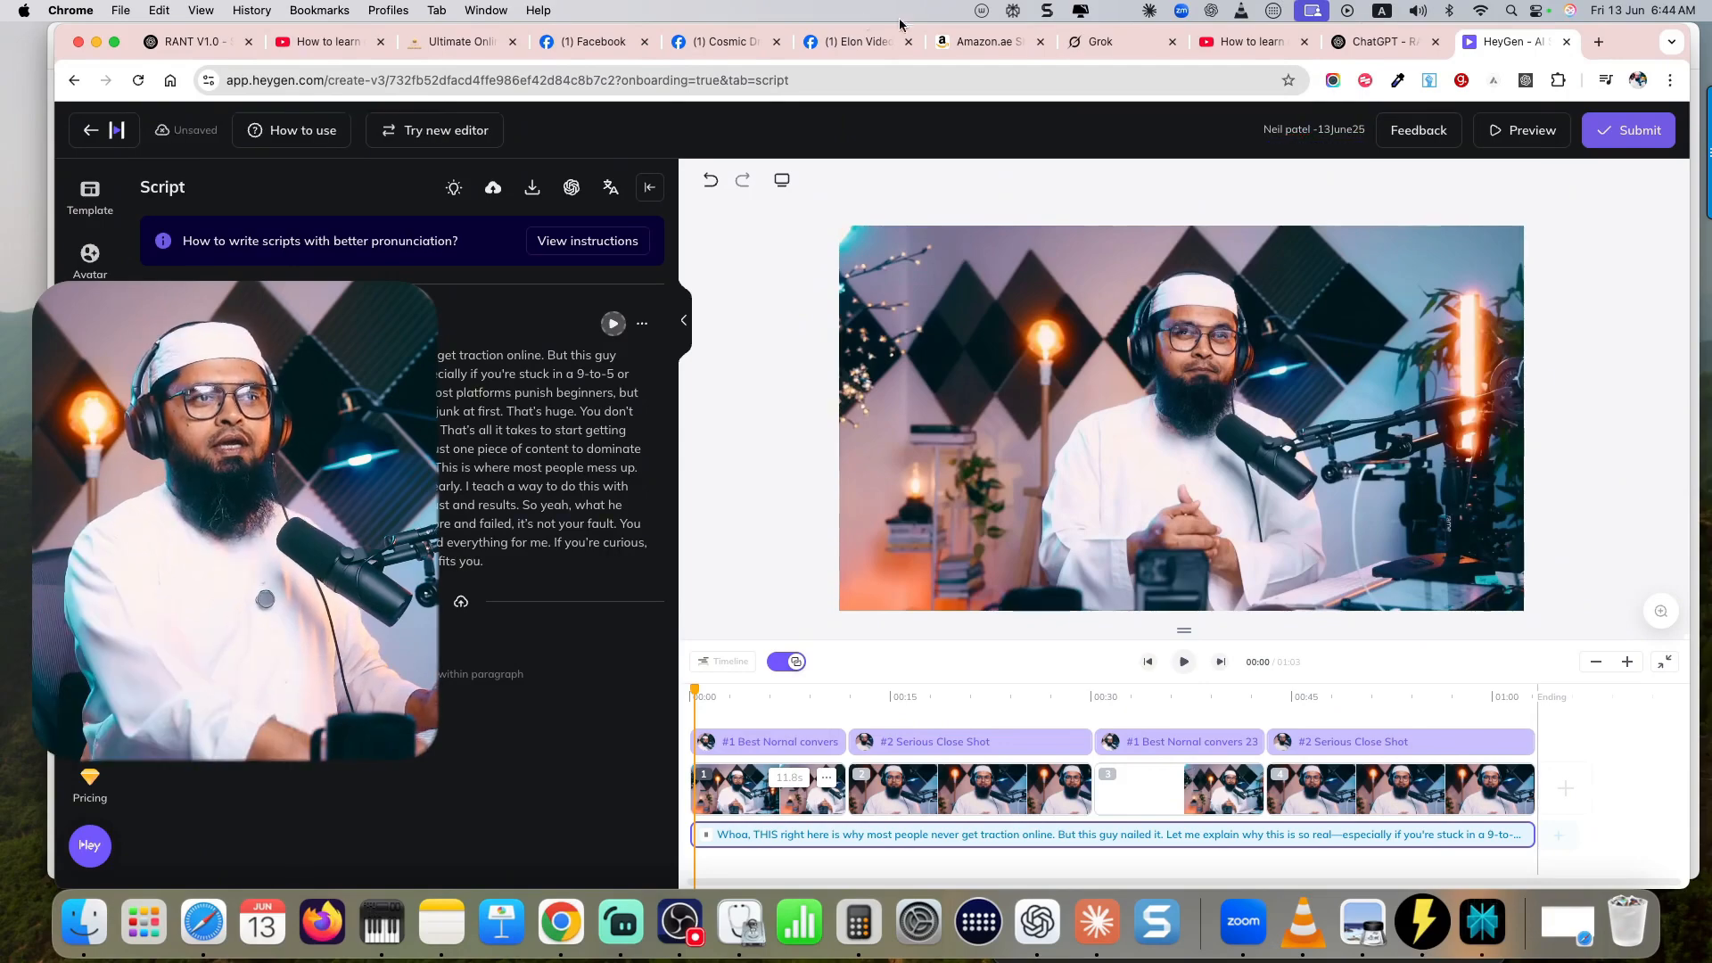
# - Submit the video for rendering as a 1080p MP4 with the frame rate set to 30 fps
pyautogui.click(1628, 134)
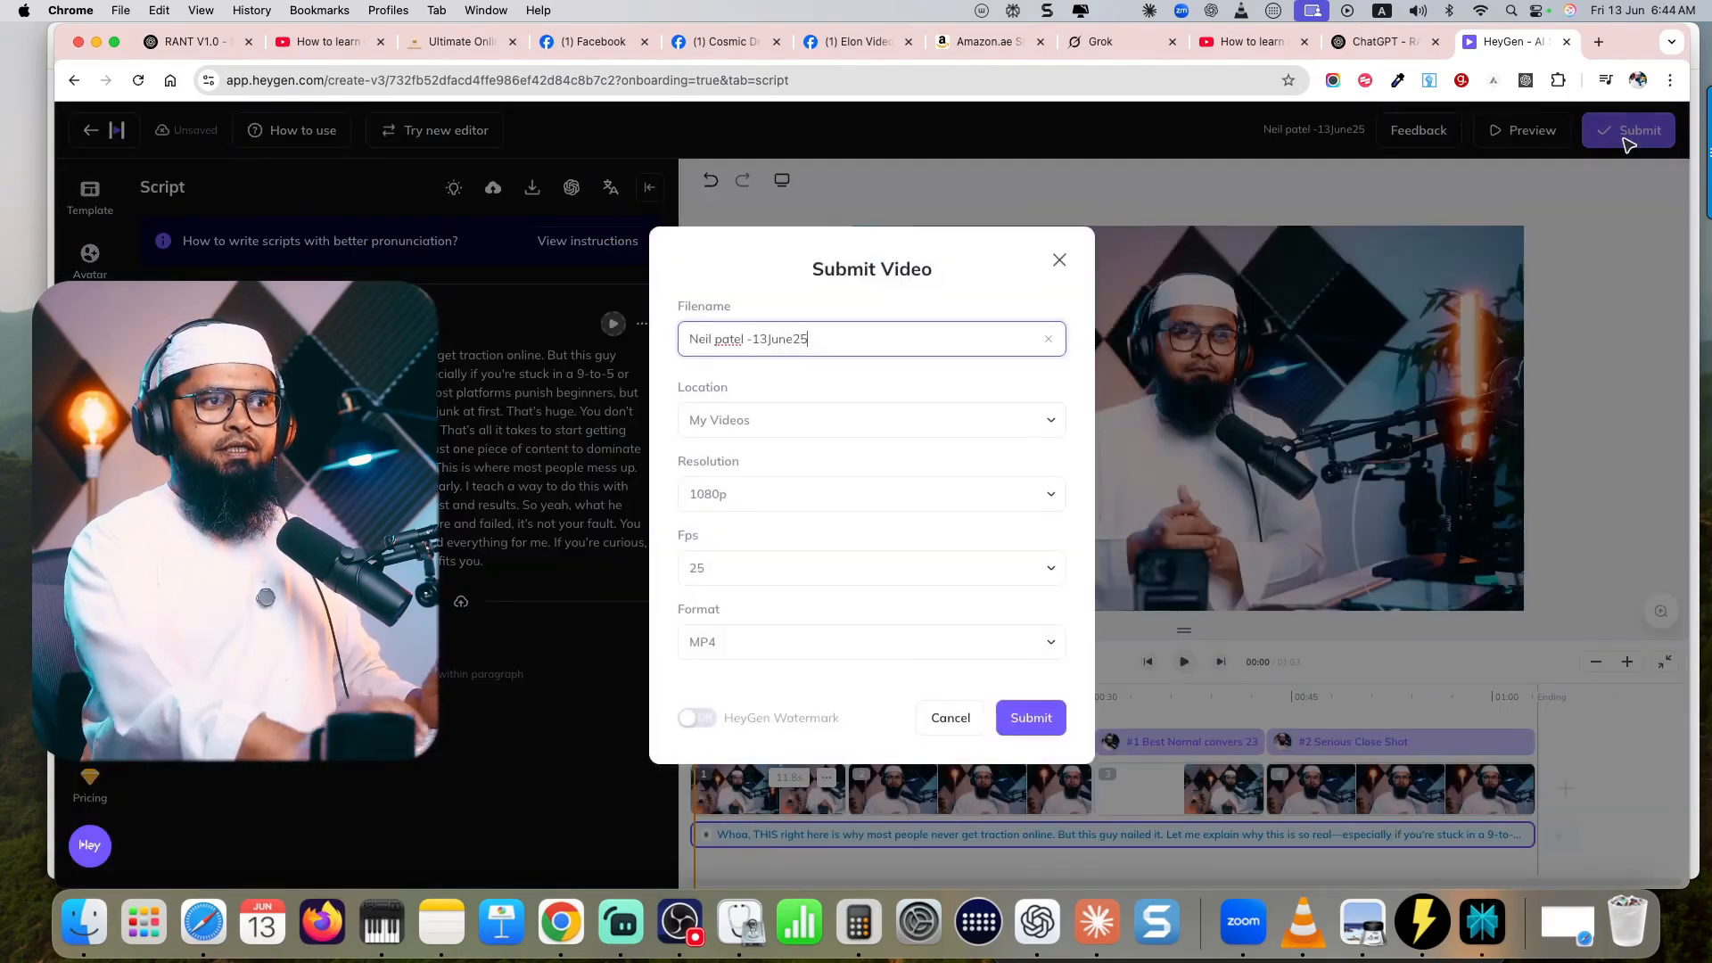
pyautogui.click(764, 567)
pyautogui.click(697, 655)
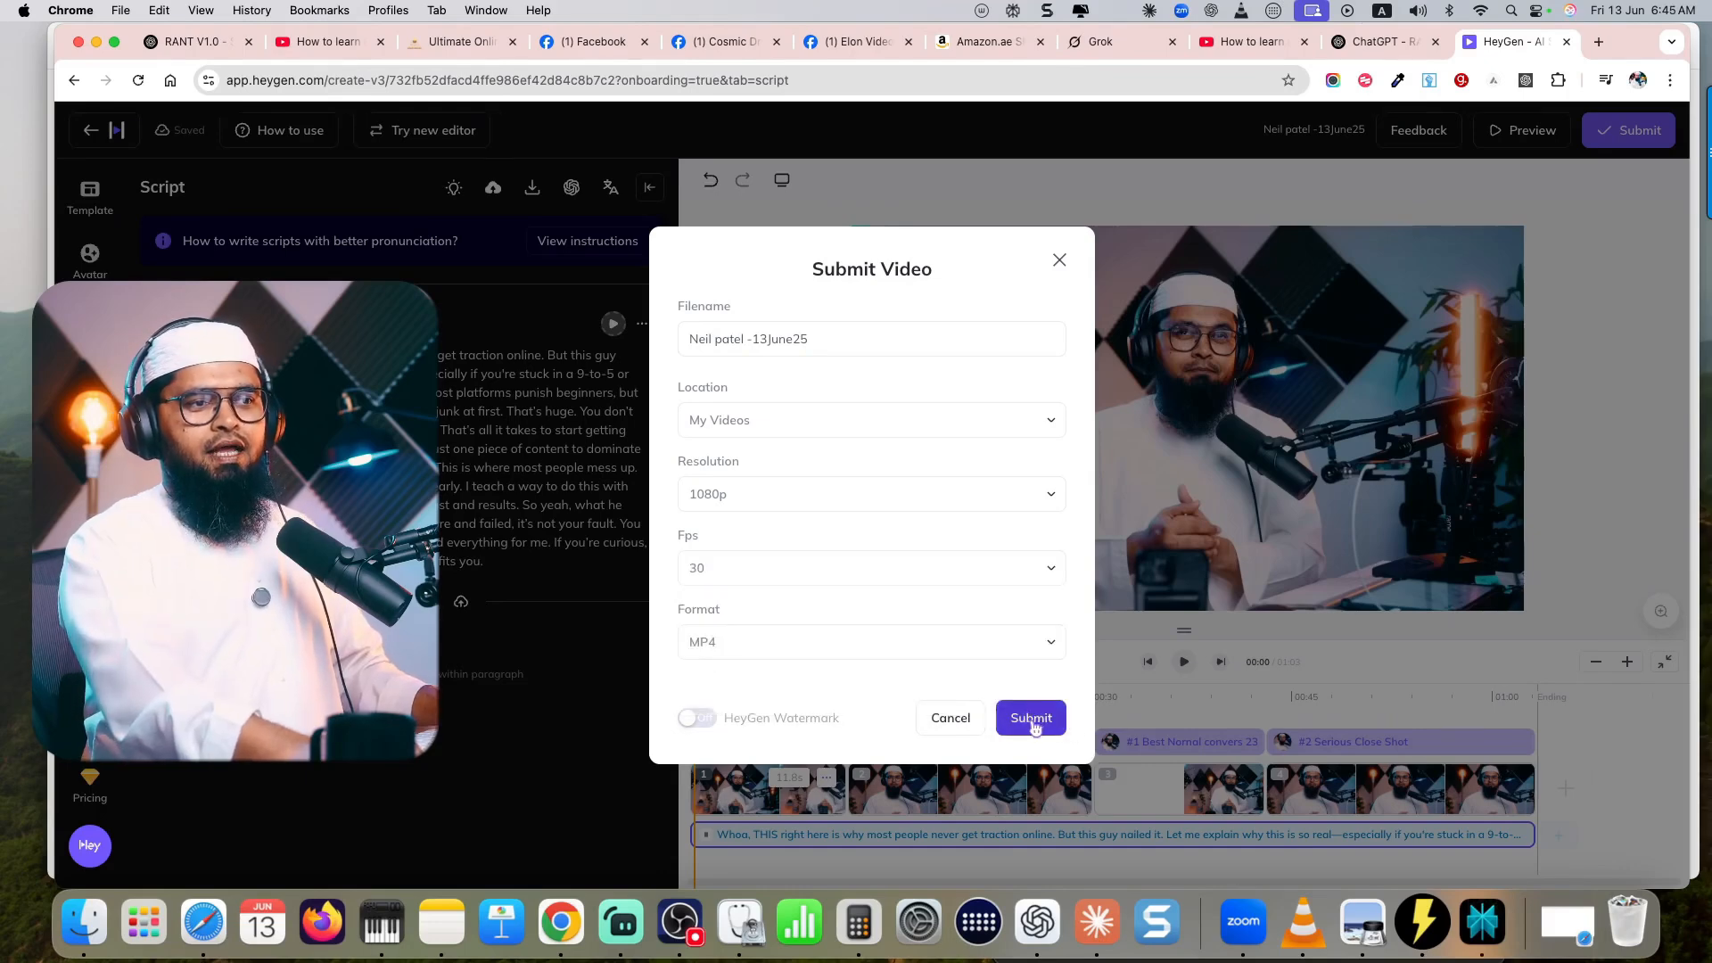
pyautogui.click(1029, 720)
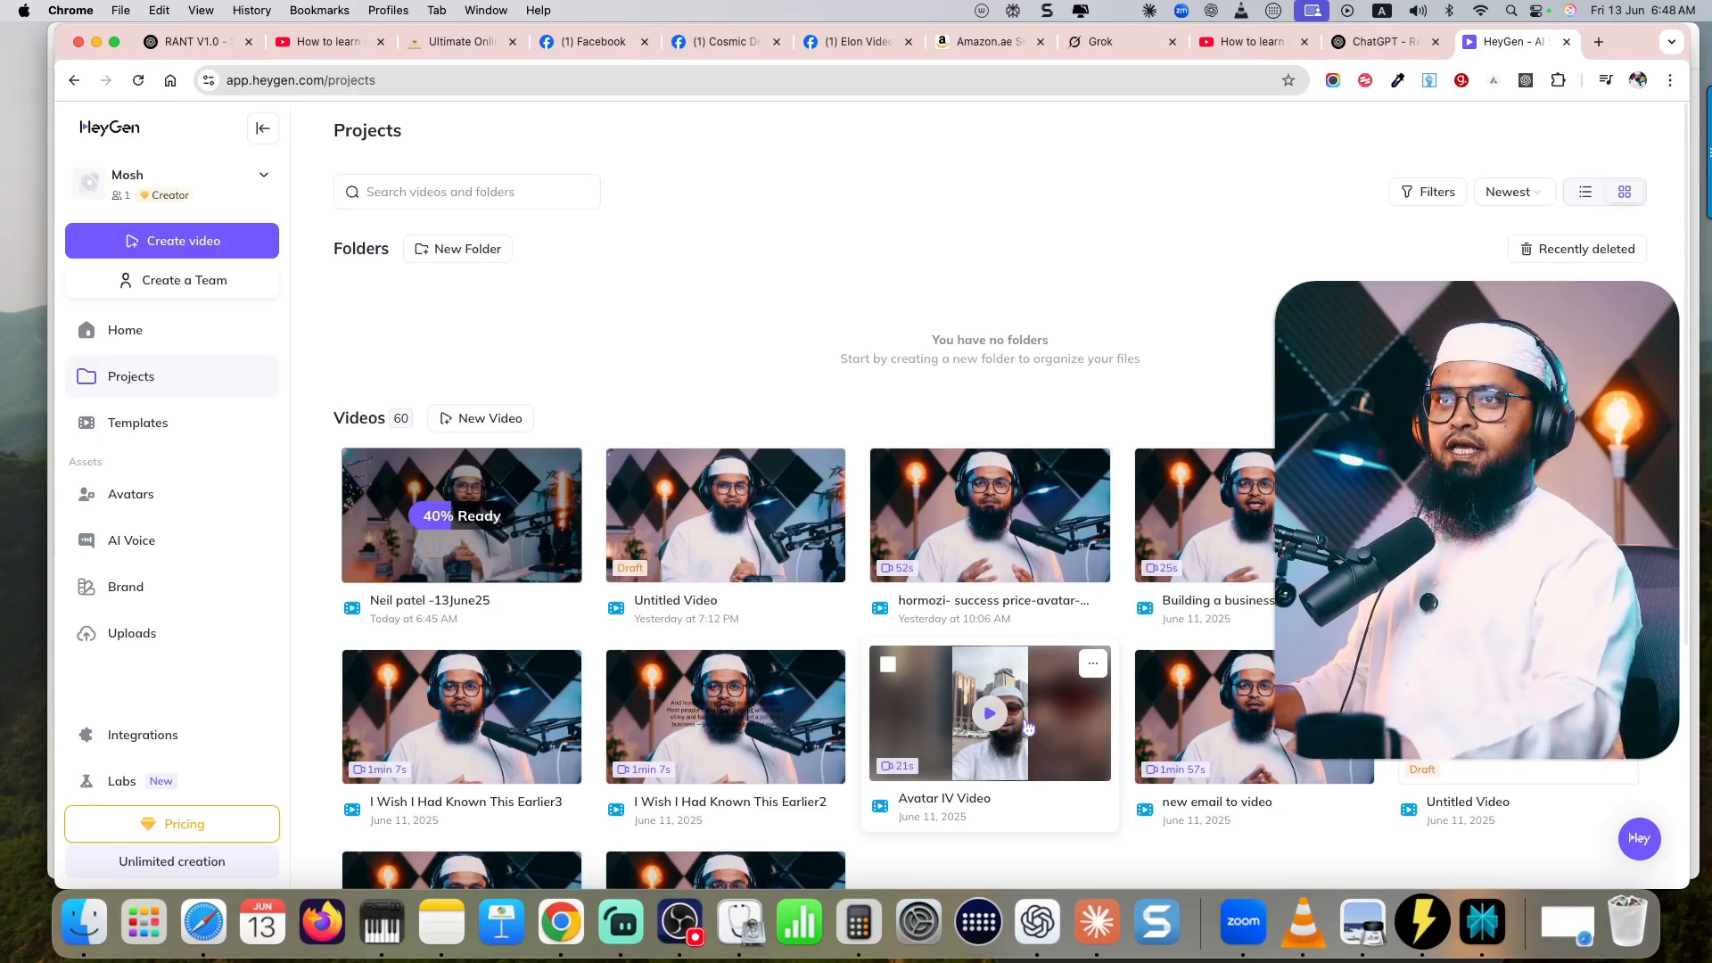
# - Bring up the source Short on YouTube and move the Streamlabs Desktop window aside to record it with the vertical scene
pyautogui.click(1248, 42)
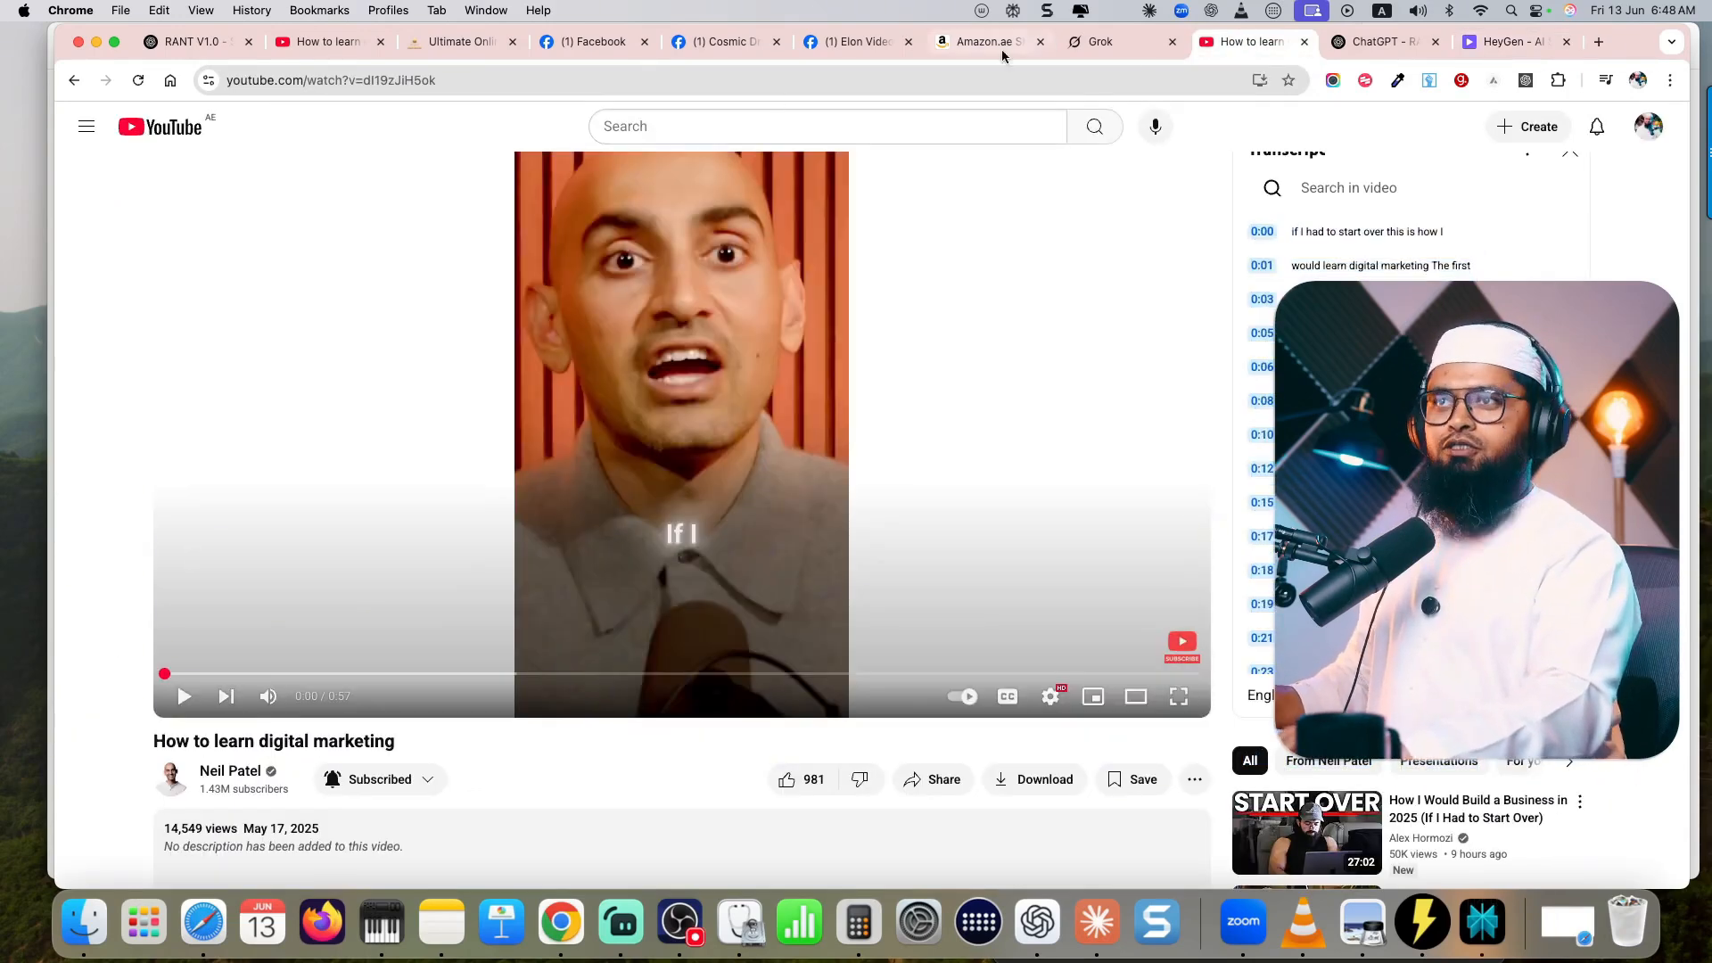
pyautogui.click(328, 41)
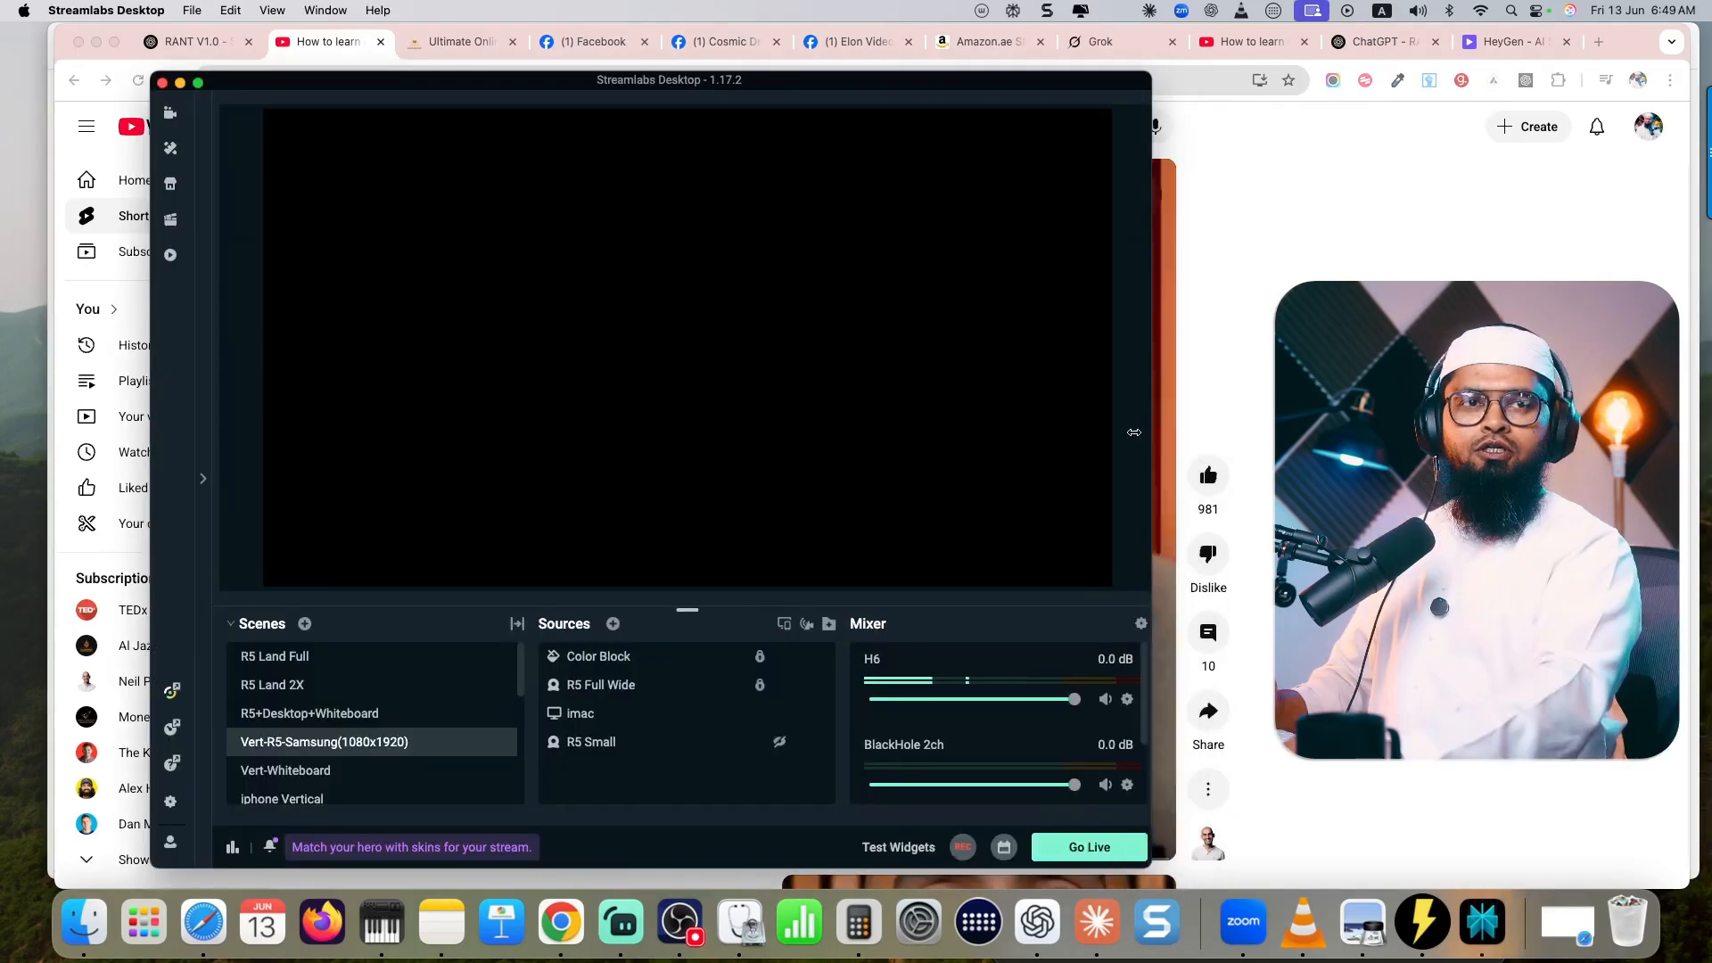
pyautogui.moveTo(1137, 432); pyautogui.dragTo(779, 419)
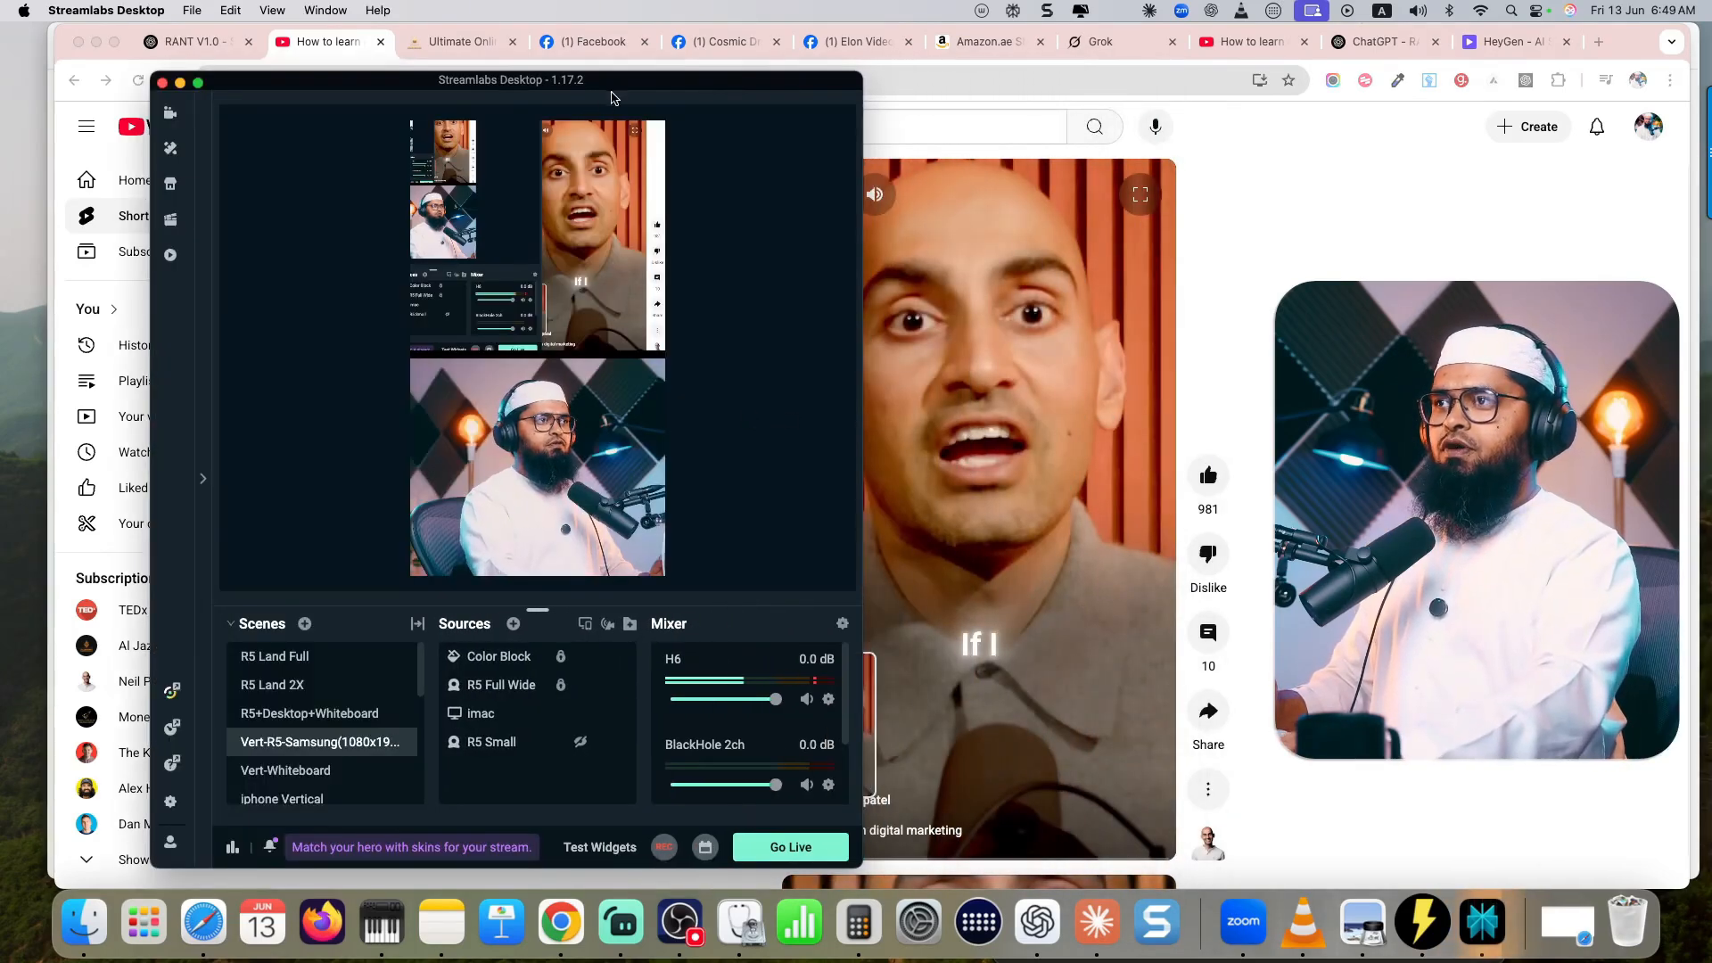
pyautogui.moveTo(618, 85); pyautogui.dragTo(397, 84)
pyautogui.moveTo(362, 234); pyautogui.dragTo(314, 236)
pyautogui.moveTo(360, 81); pyautogui.dragTo(284, 66)
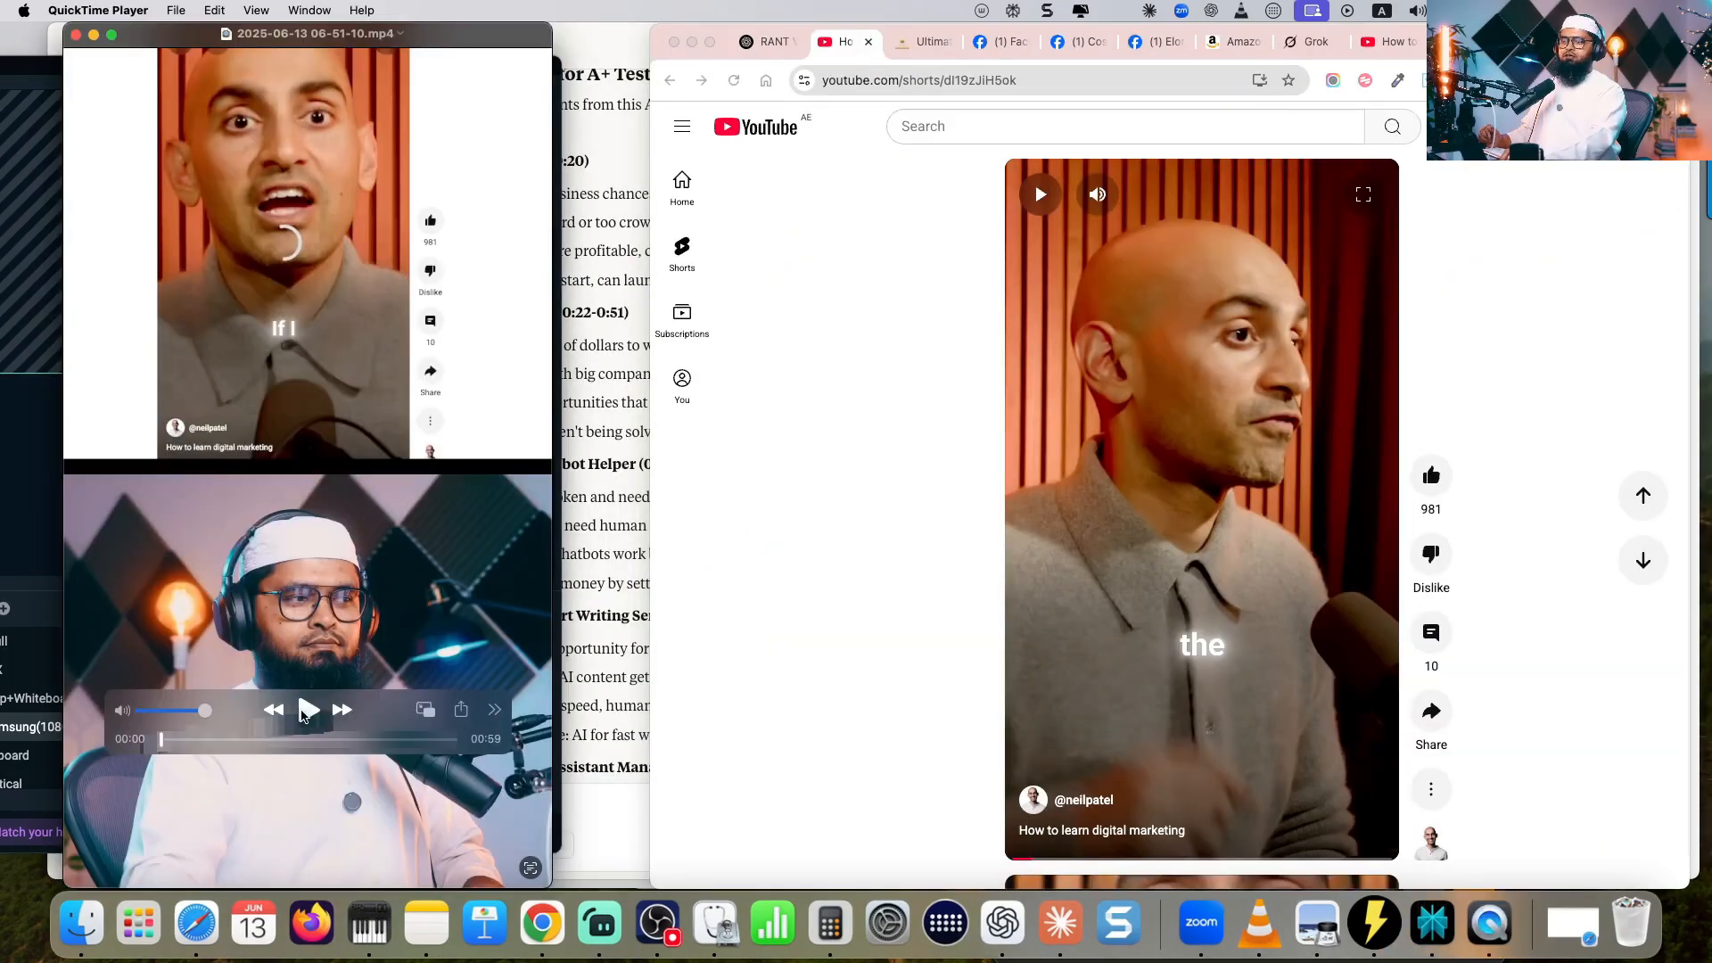
# - Preview the recorded split-screen reaction clip in QuickTime Player and play the rendered "Neil patel -13June25" video in HeyGen
pyautogui.click(305, 710)
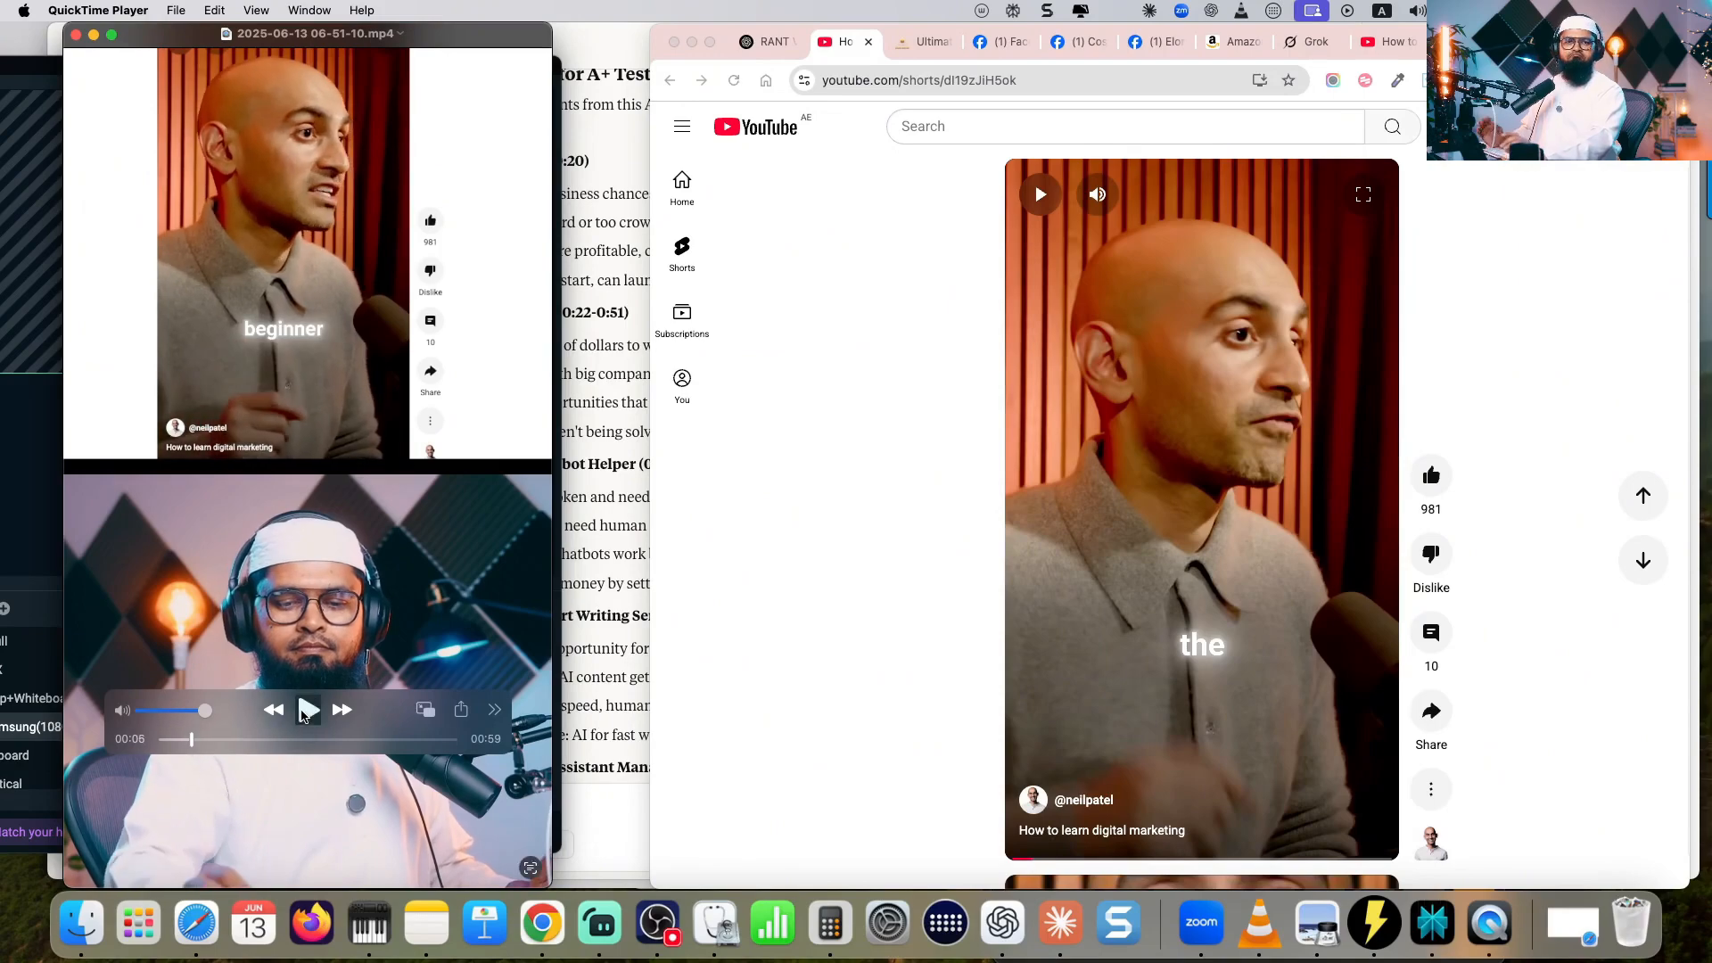
pyautogui.click(854, 271)
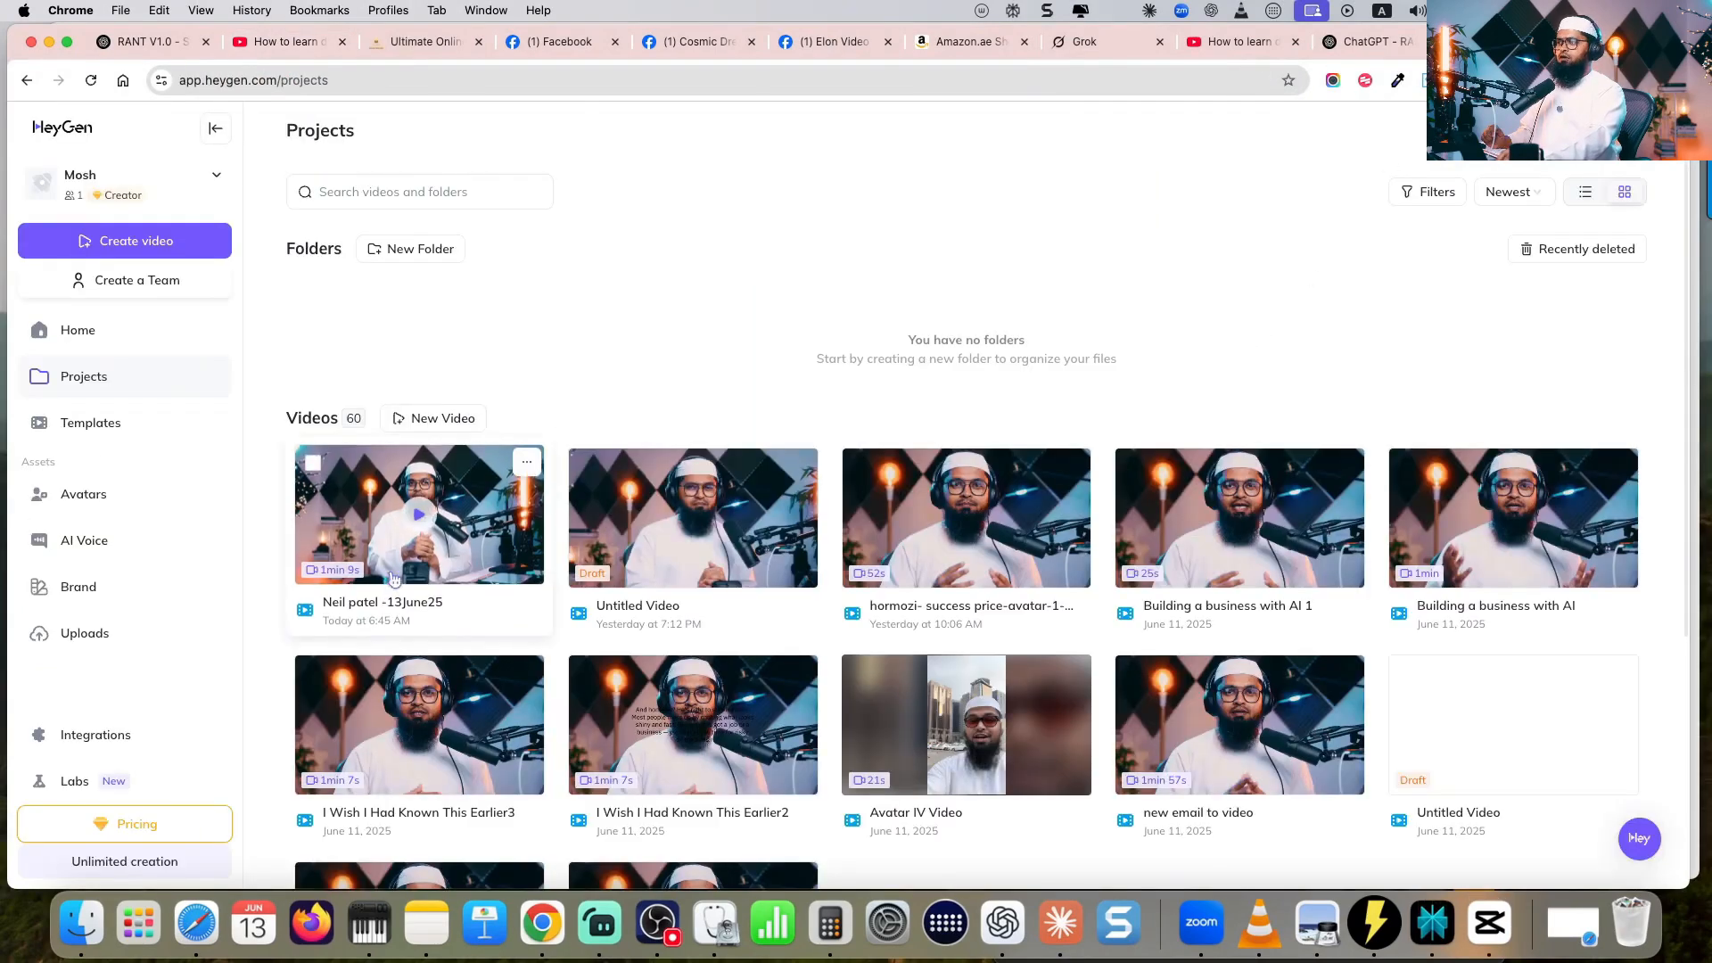
pyautogui.click(440, 543)
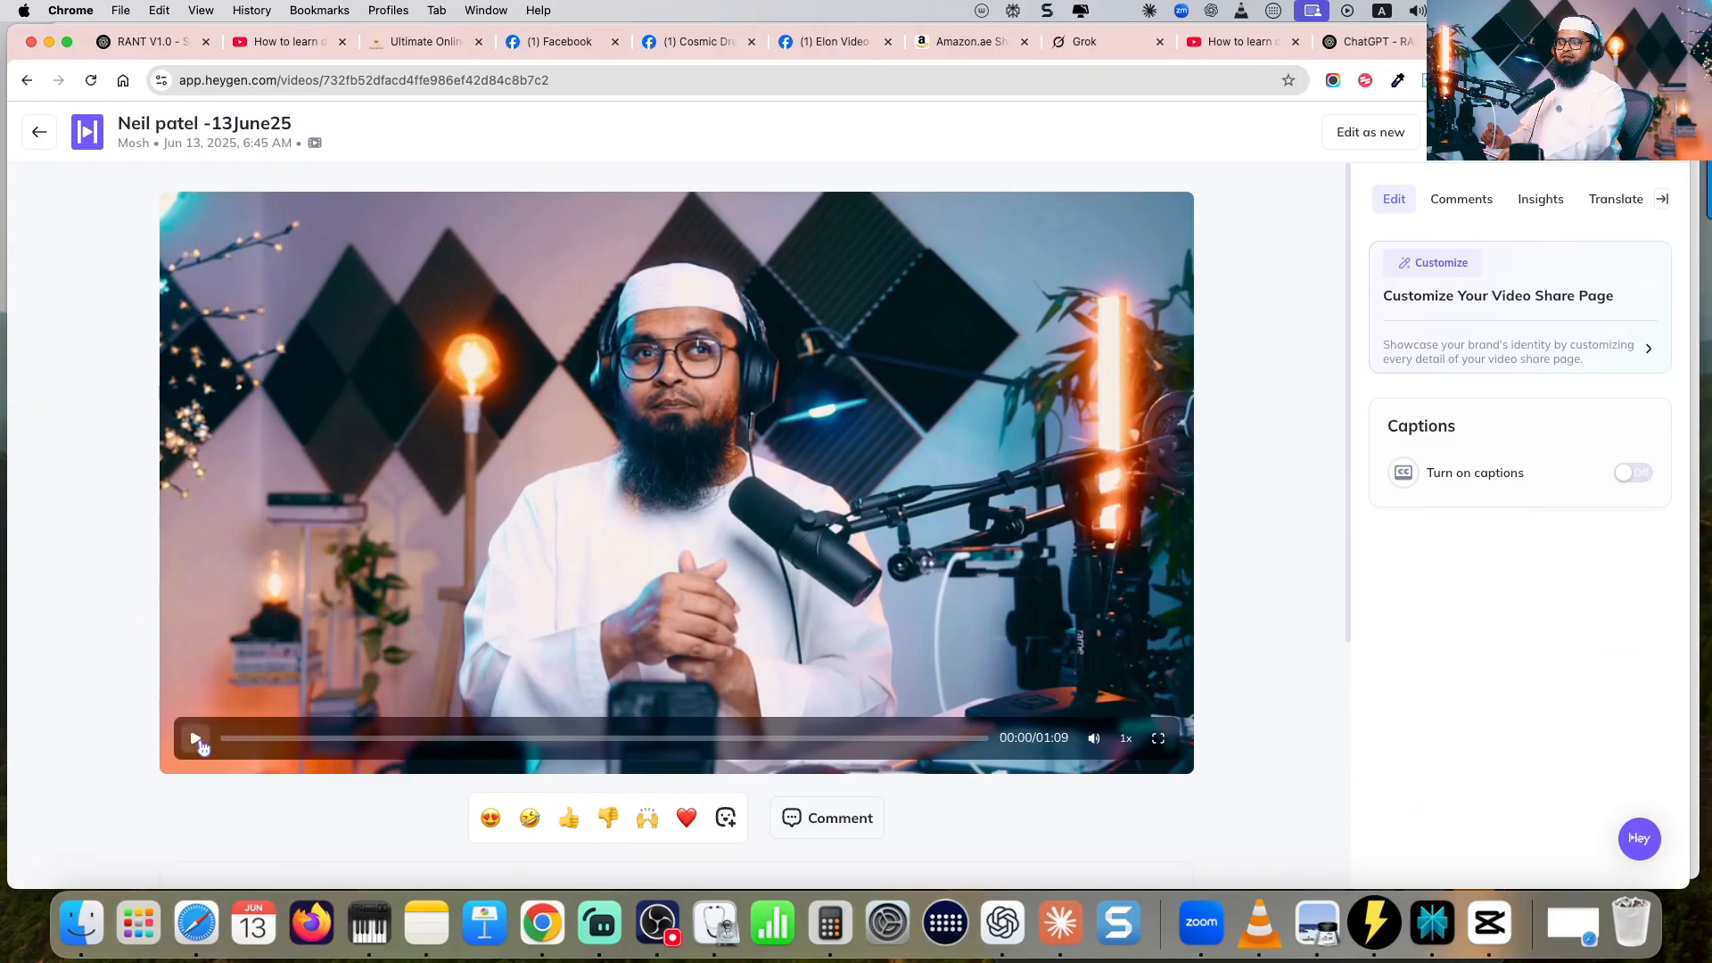
pyautogui.click(196, 739)
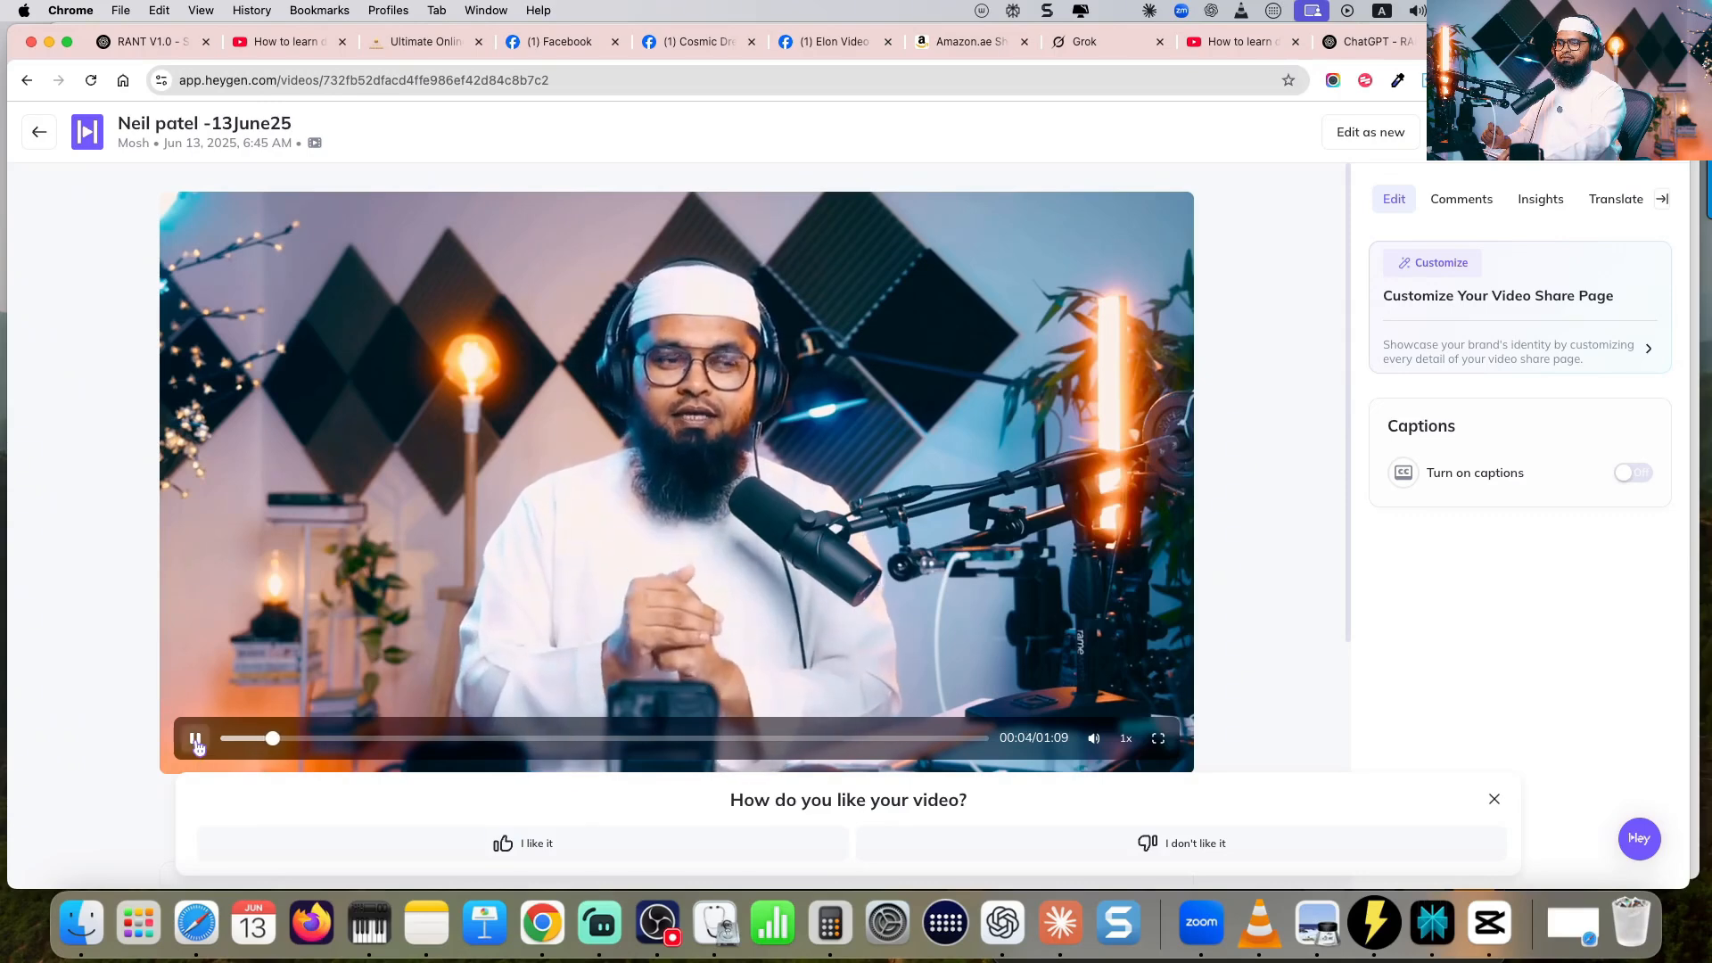
# - Pause the playback and download the rendered "Neil patel -13June25" video at 1080P
pyautogui.click(196, 739)
pyautogui.click(1586, 132)
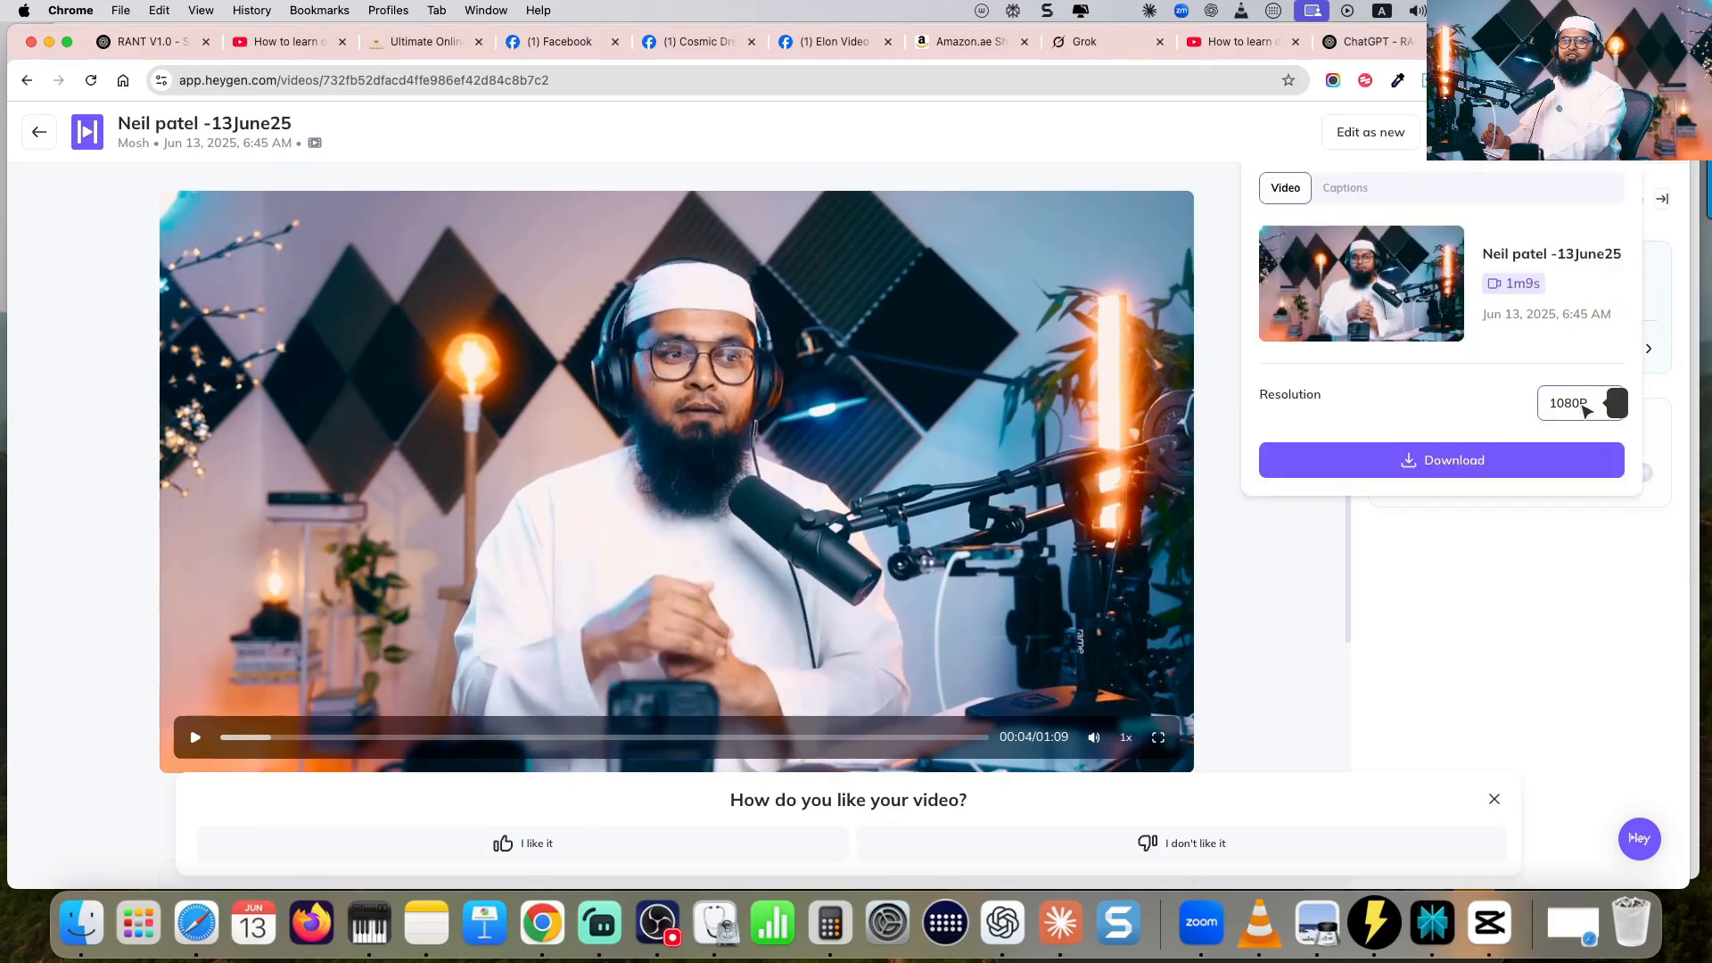
pyautogui.click(1423, 465)
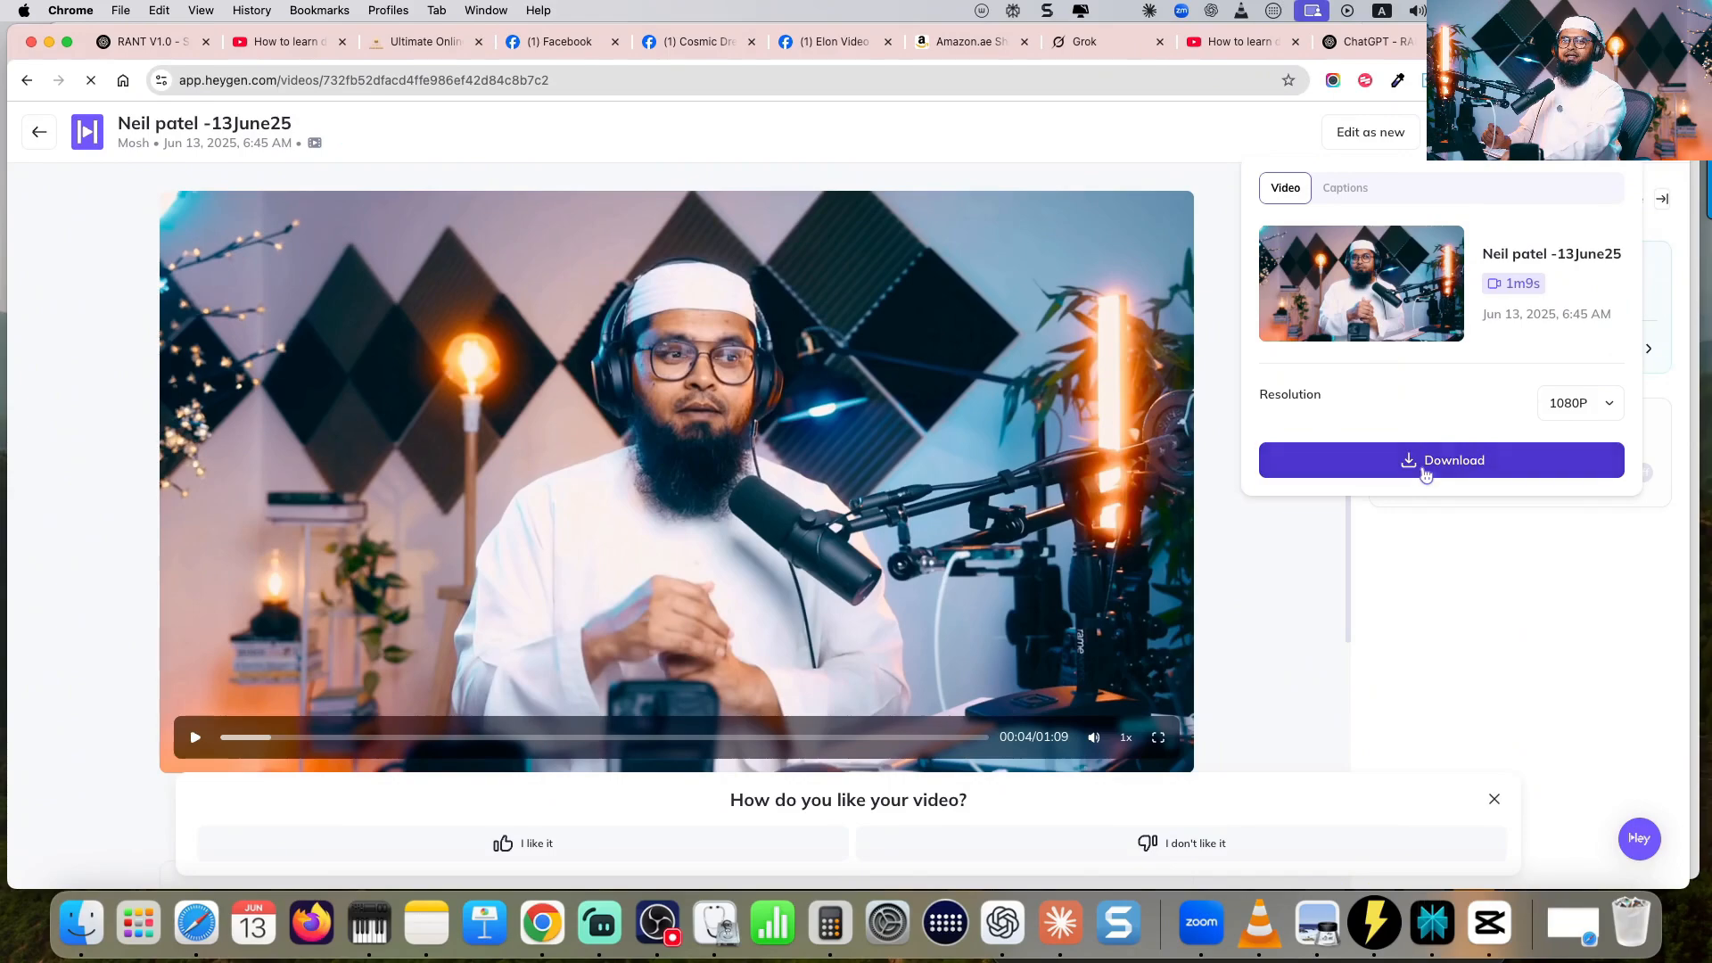
# - Create a new CapCut project, import the recorded split-screen clip and the avatar video, and place the recorded clip on the timeline
pyautogui.click(503, 270)
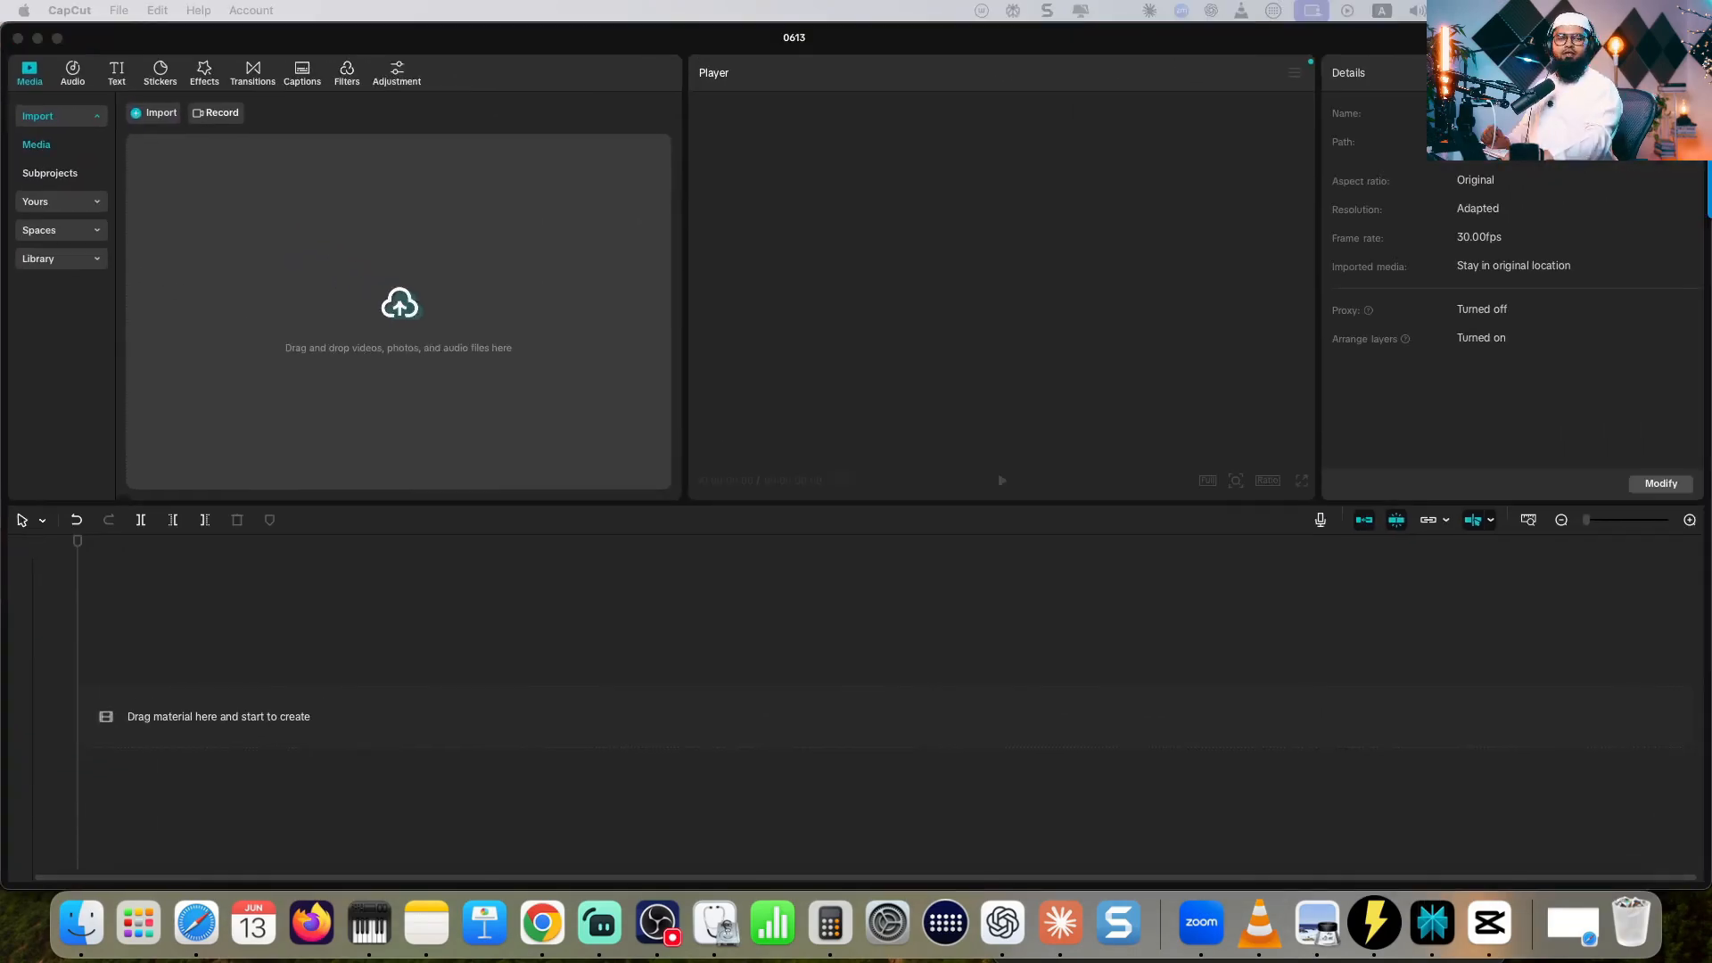
pyautogui.moveTo(1200, 515); pyautogui.dragTo(486, 340)
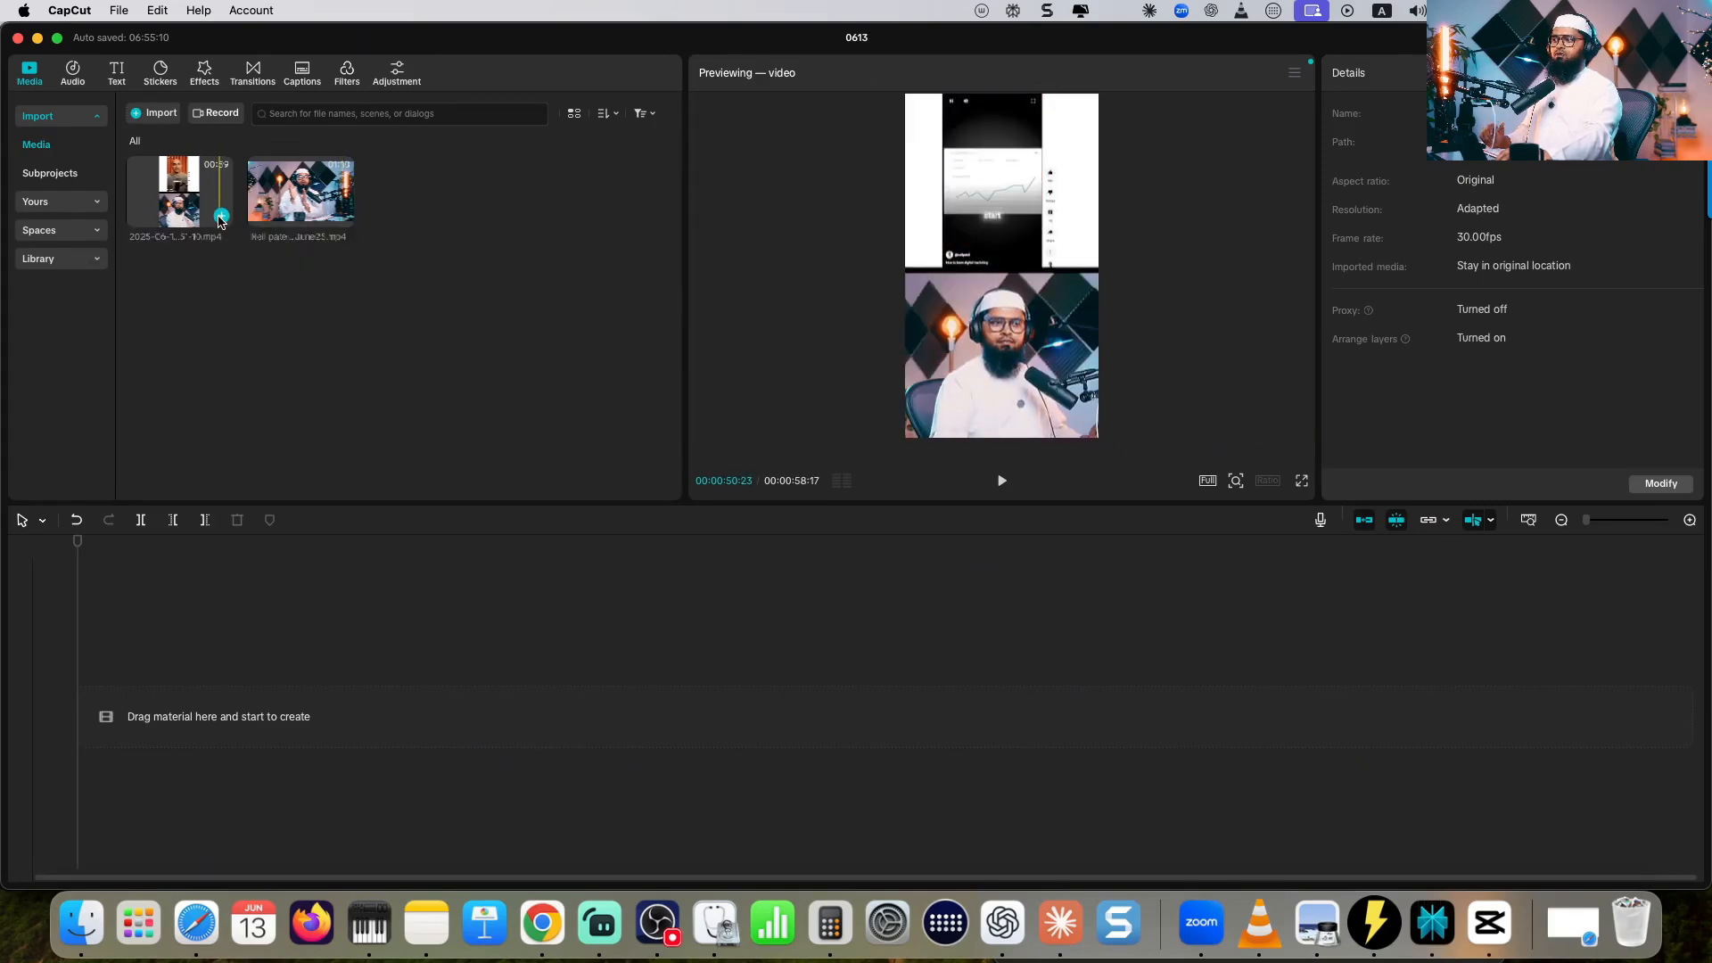
pyautogui.click(221, 217)
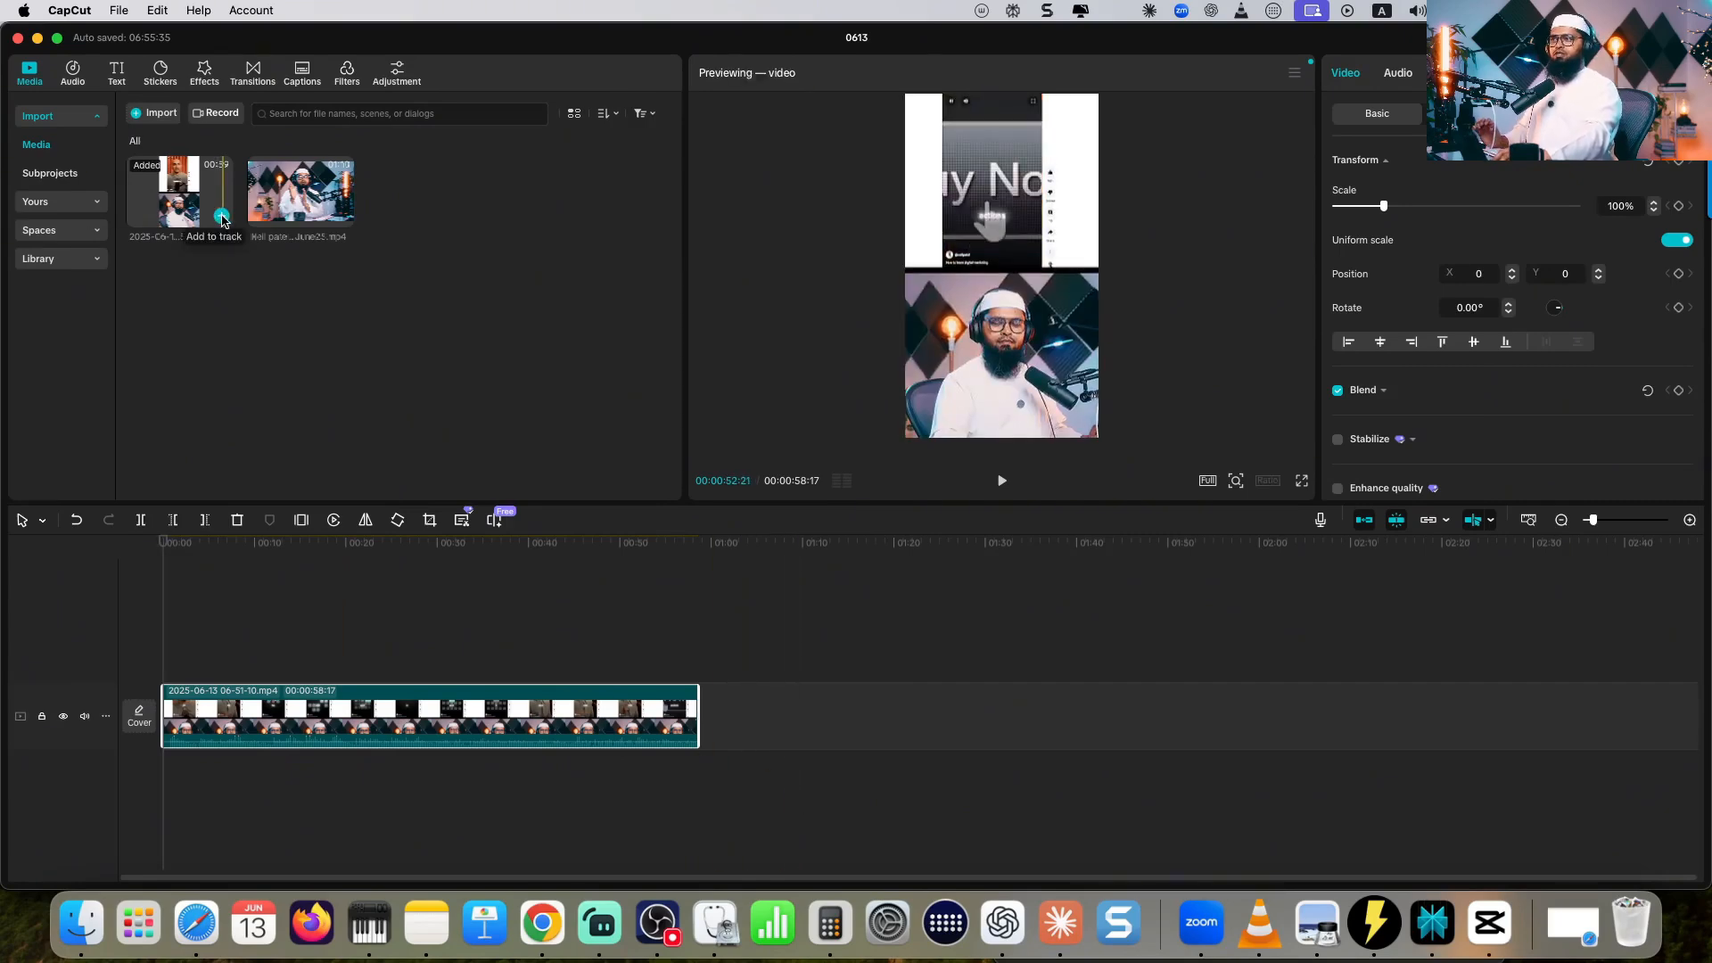
# - Add a second copy of the recorded clip on a track above the first, aligned to the start, and mute that upper track
pyautogui.click(222, 221)
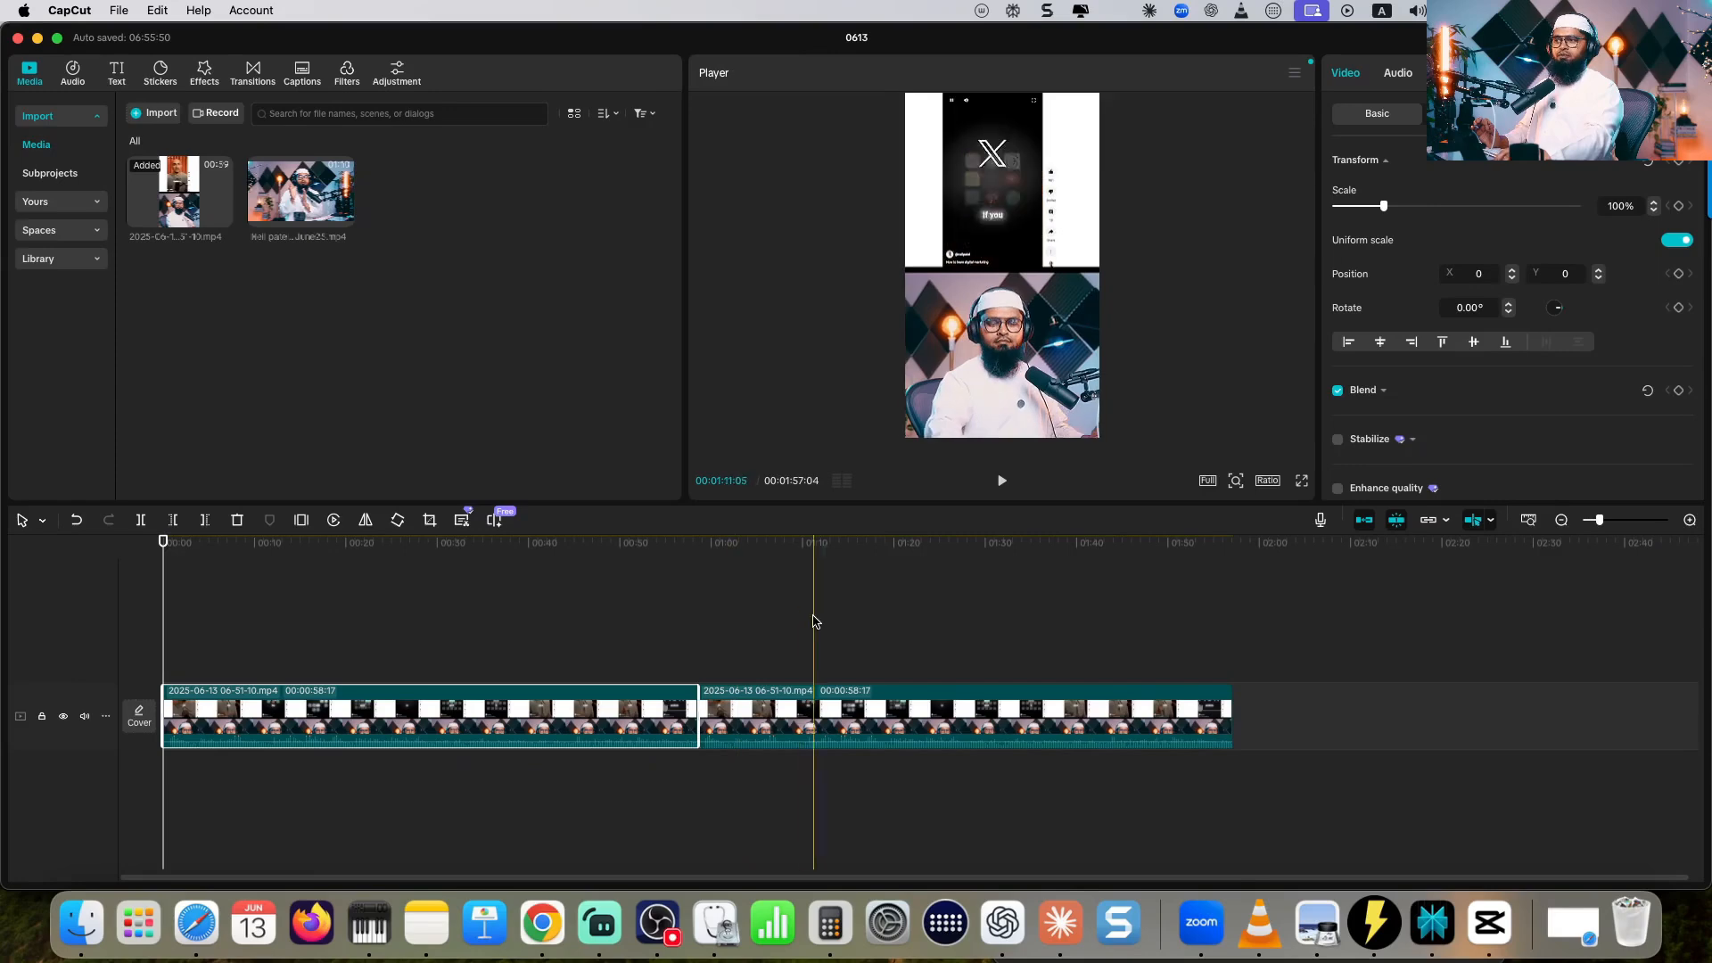
pyautogui.moveTo(858, 709); pyautogui.dragTo(320, 651)
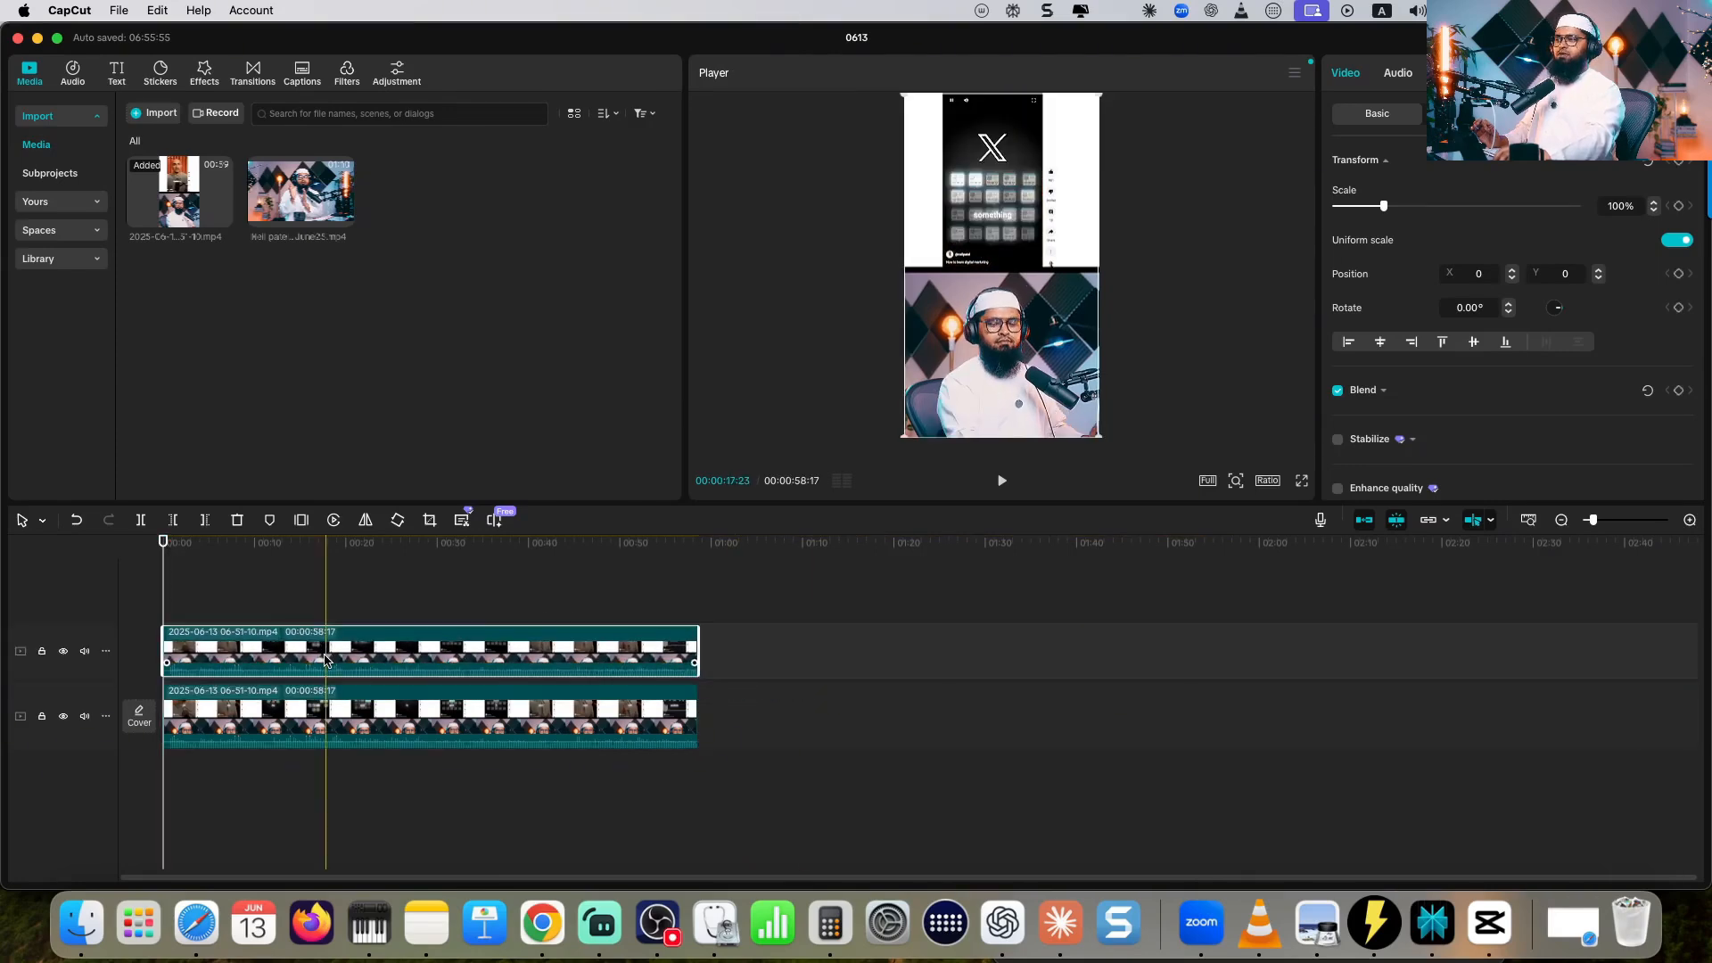
pyautogui.click(83, 652)
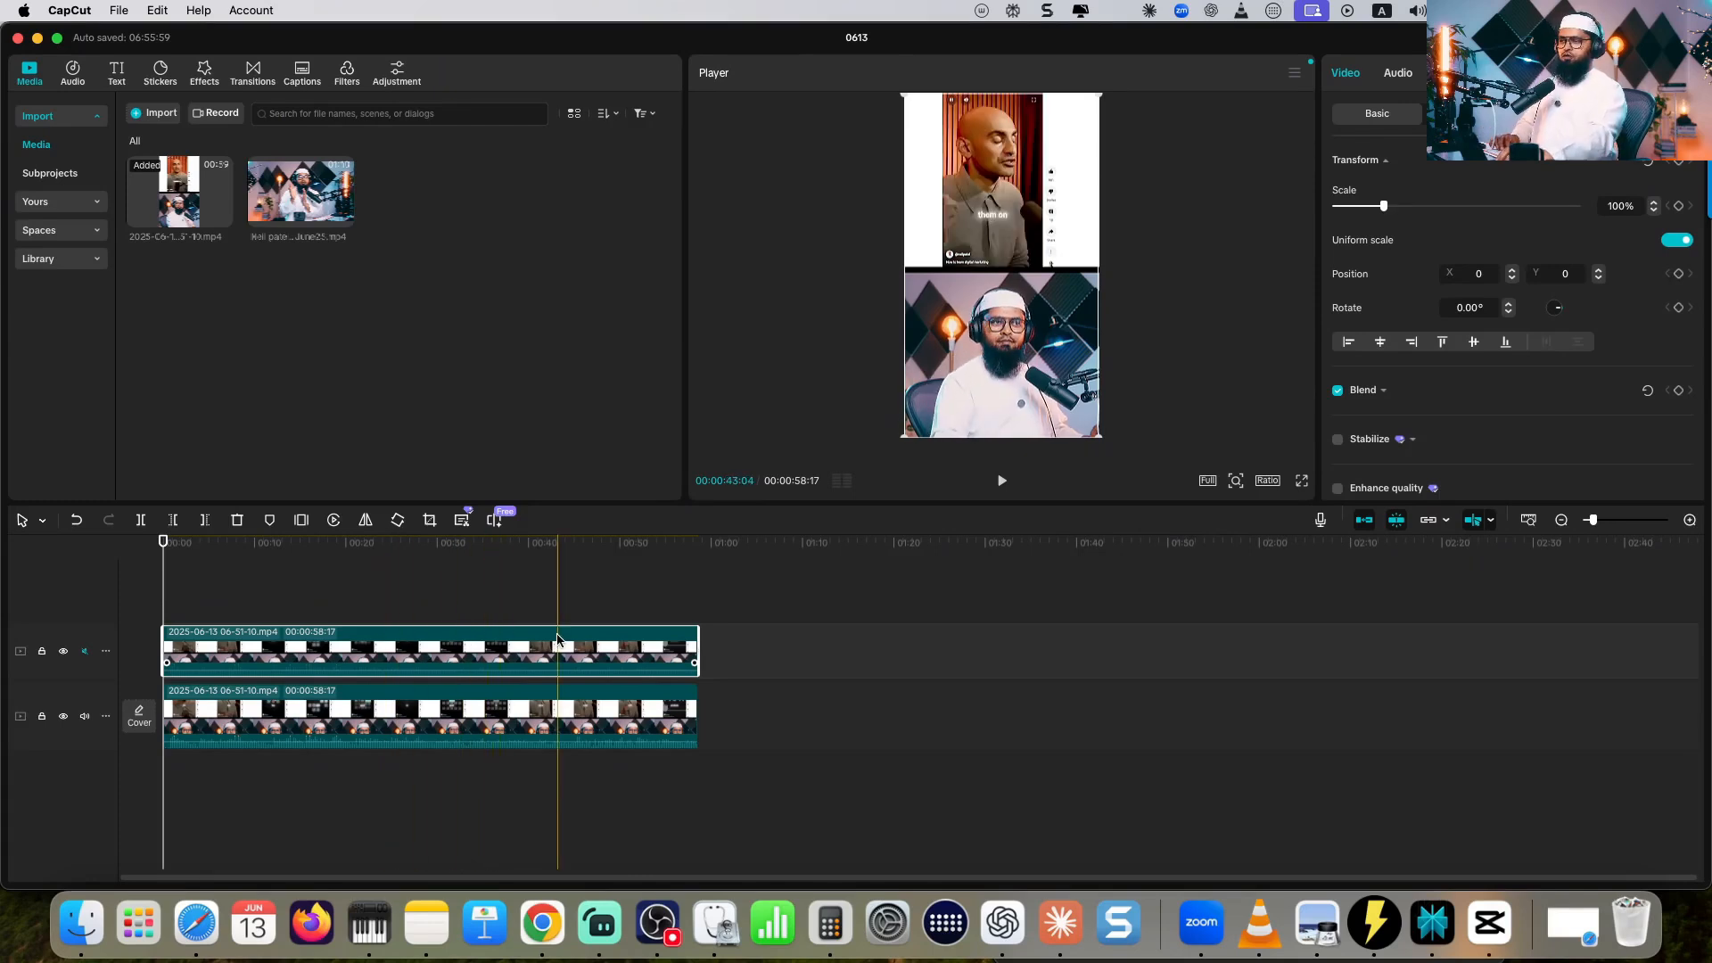
# - Paste three more copies of the recorded clip one after another along the muted upper track
pyautogui.click(699, 544)
pyautogui.press('super+v')
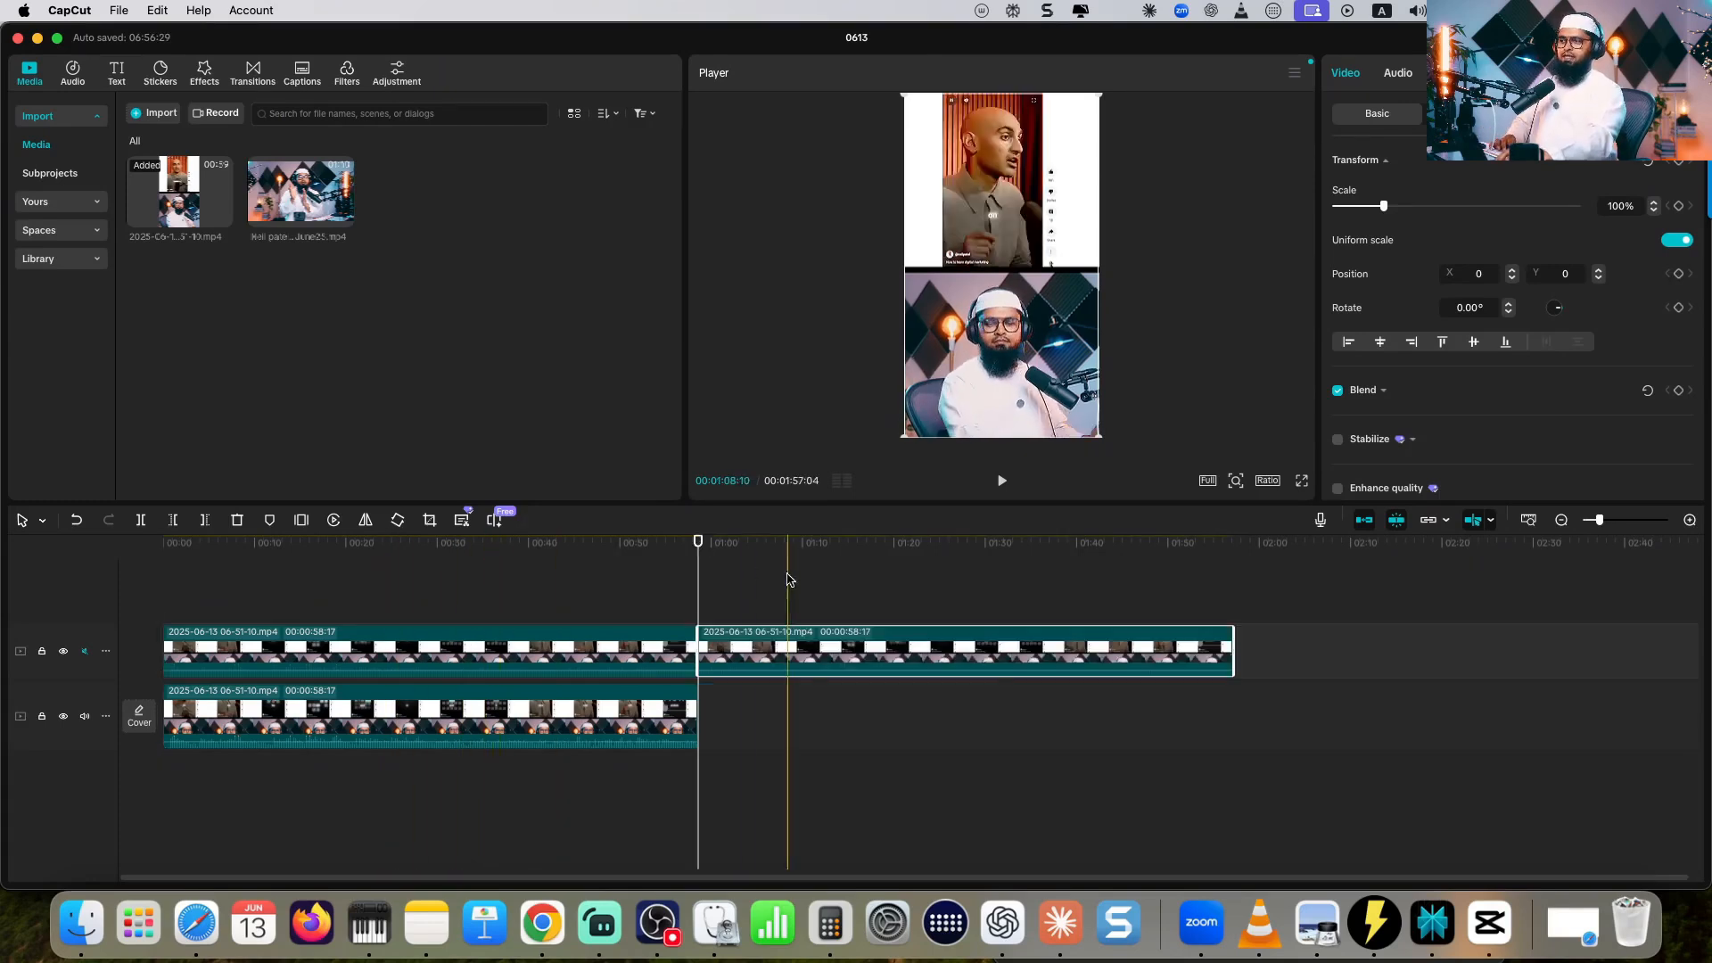
pyautogui.click(1236, 544)
pyautogui.press('super+v')
pyautogui.hscroll(6, 1277, 571)
pyautogui.click(1226, 549)
pyautogui.press('super+v')
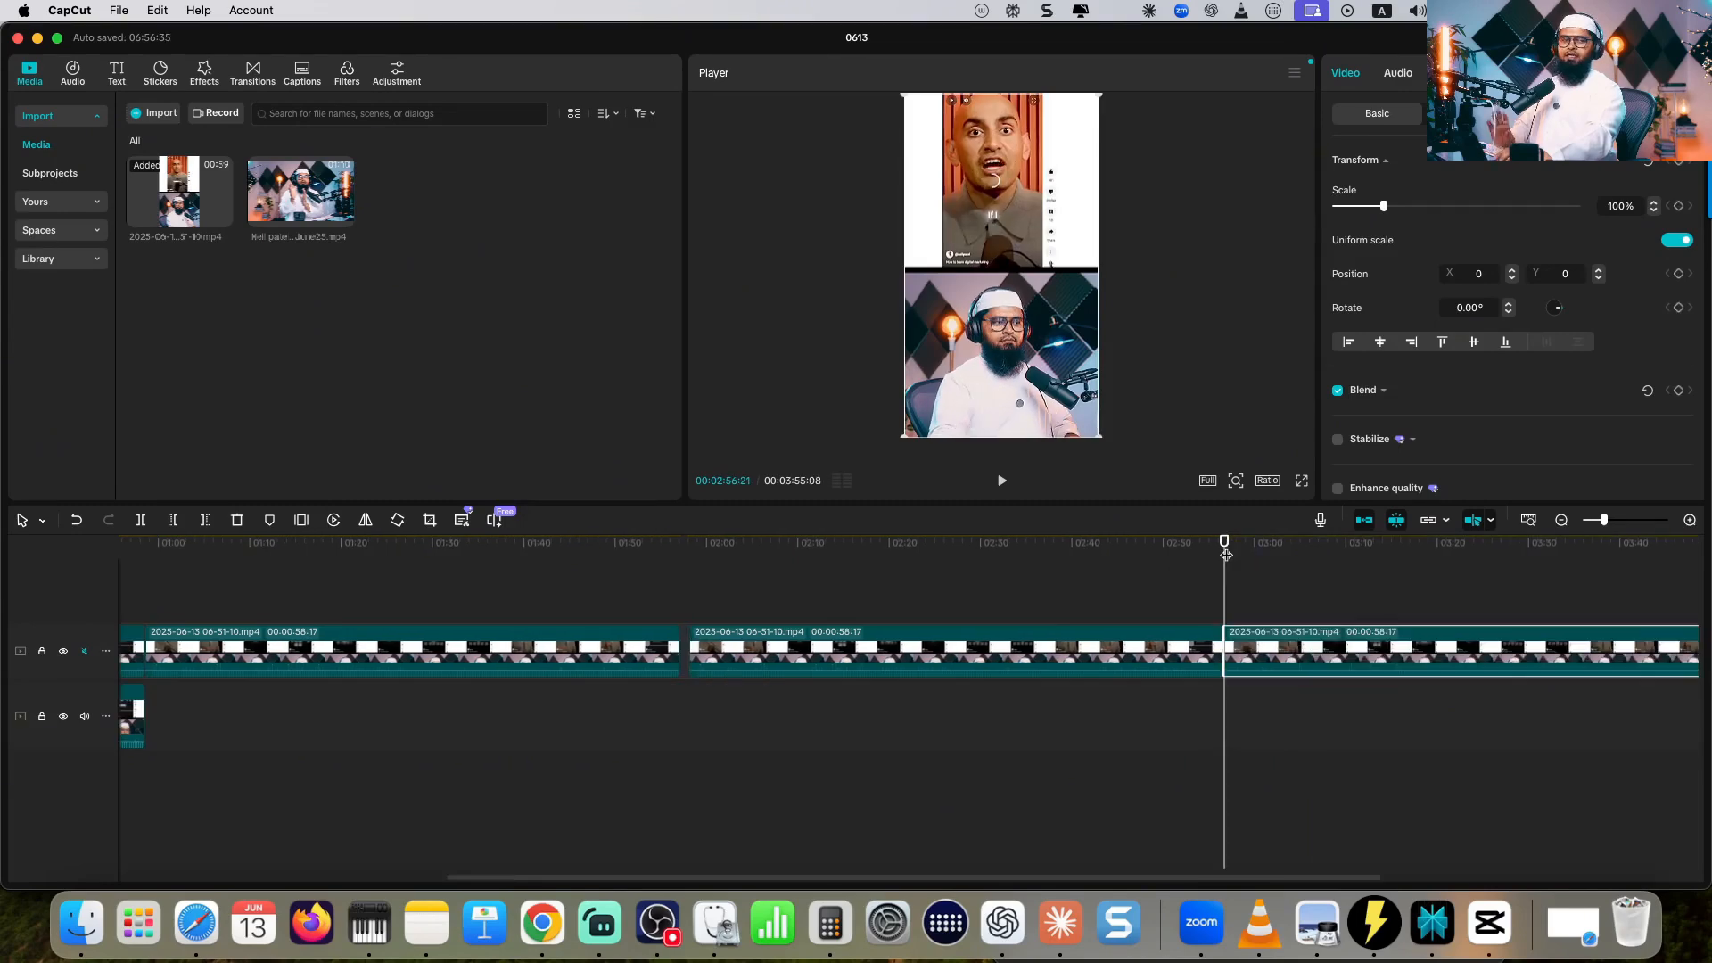
# - Add the "Neil patel -13June25" avatar video to the timeline and place it on a new topmost track starting at zero
pyautogui.hscroll(-6, 1075, 828)
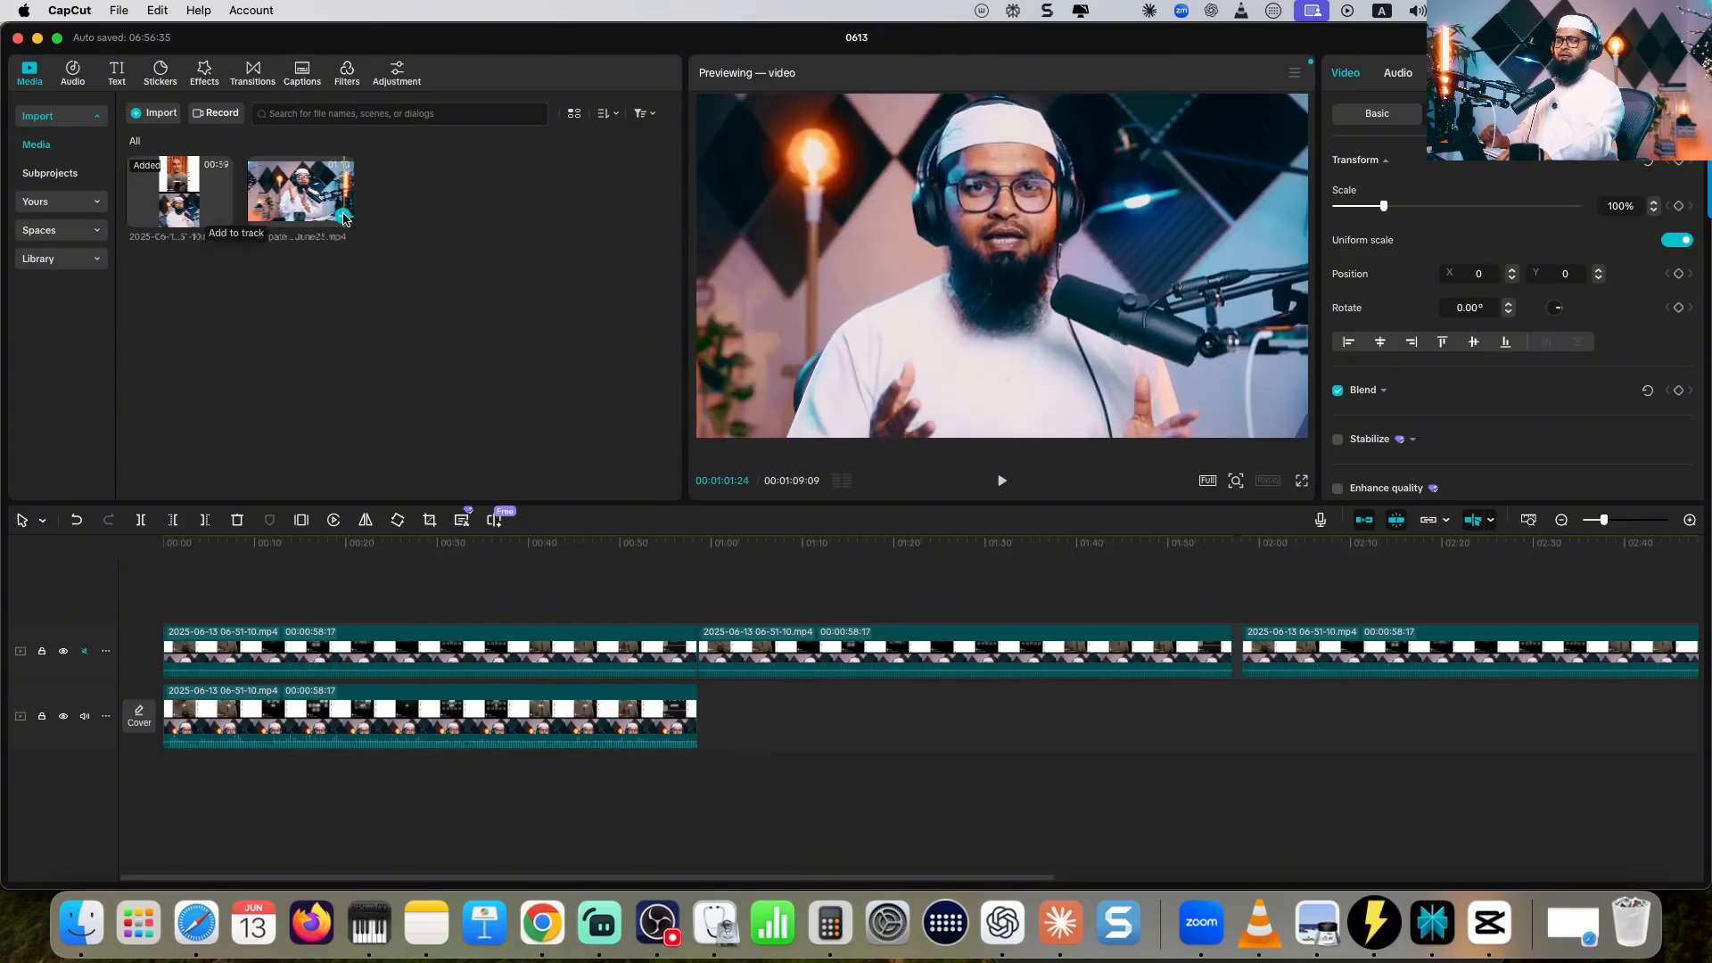
pyautogui.click(345, 219)
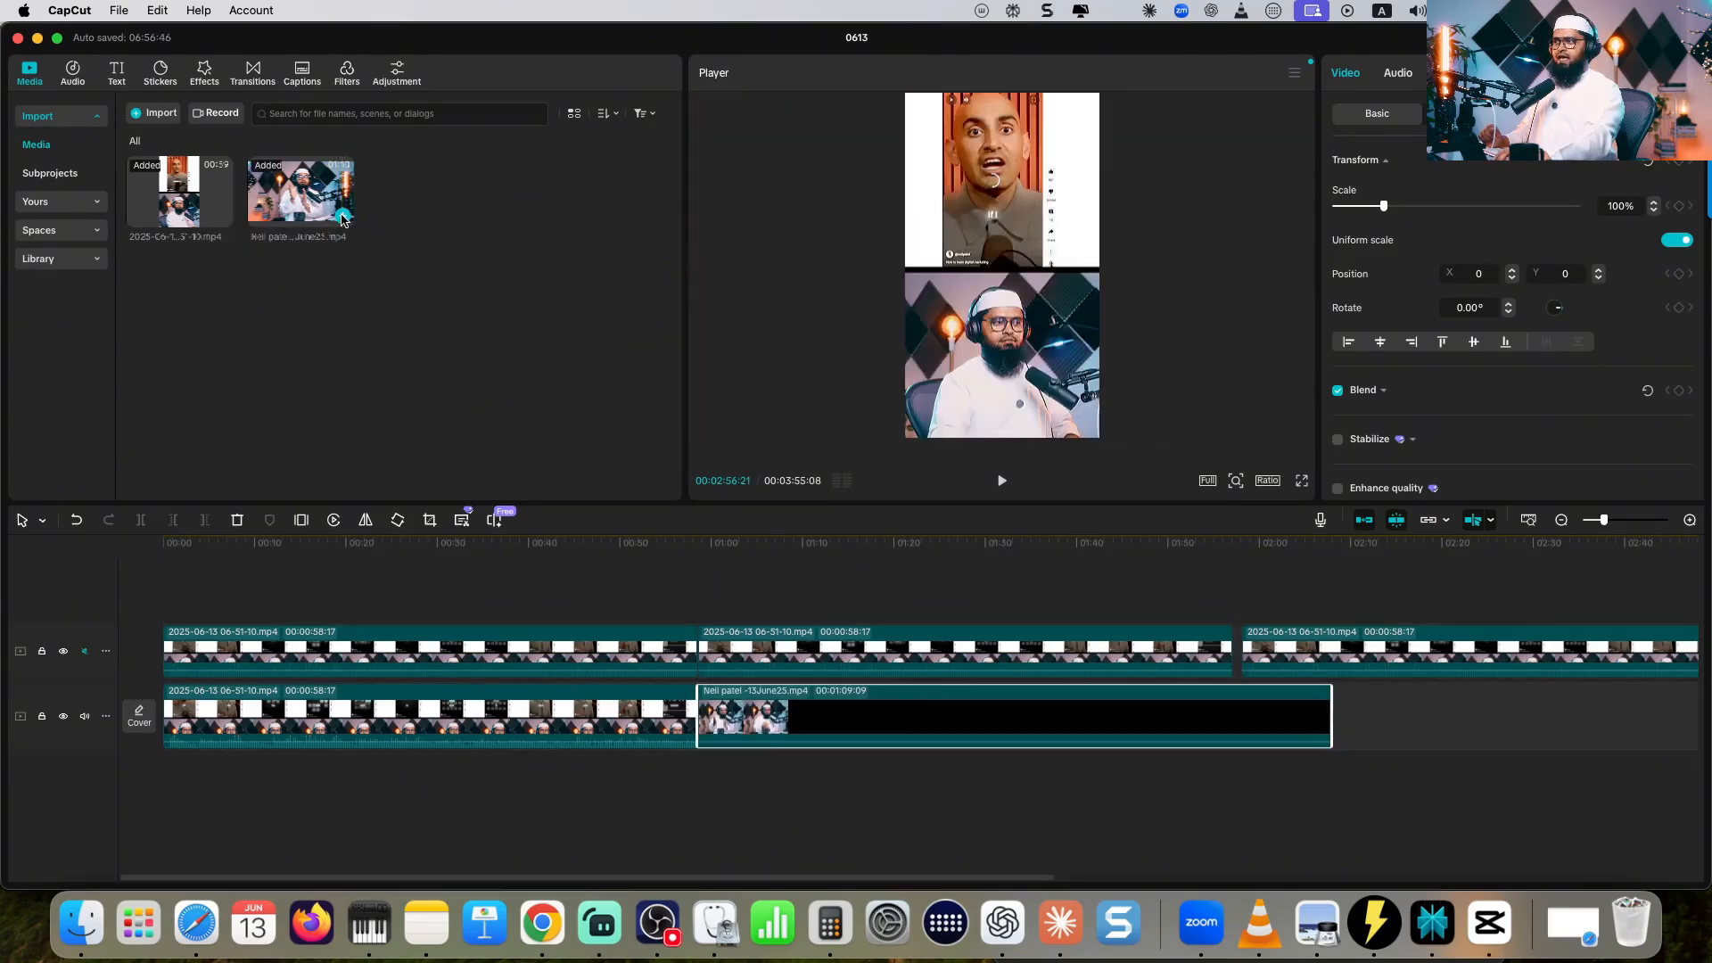
pyautogui.moveTo(788, 721); pyautogui.dragTo(252, 604)
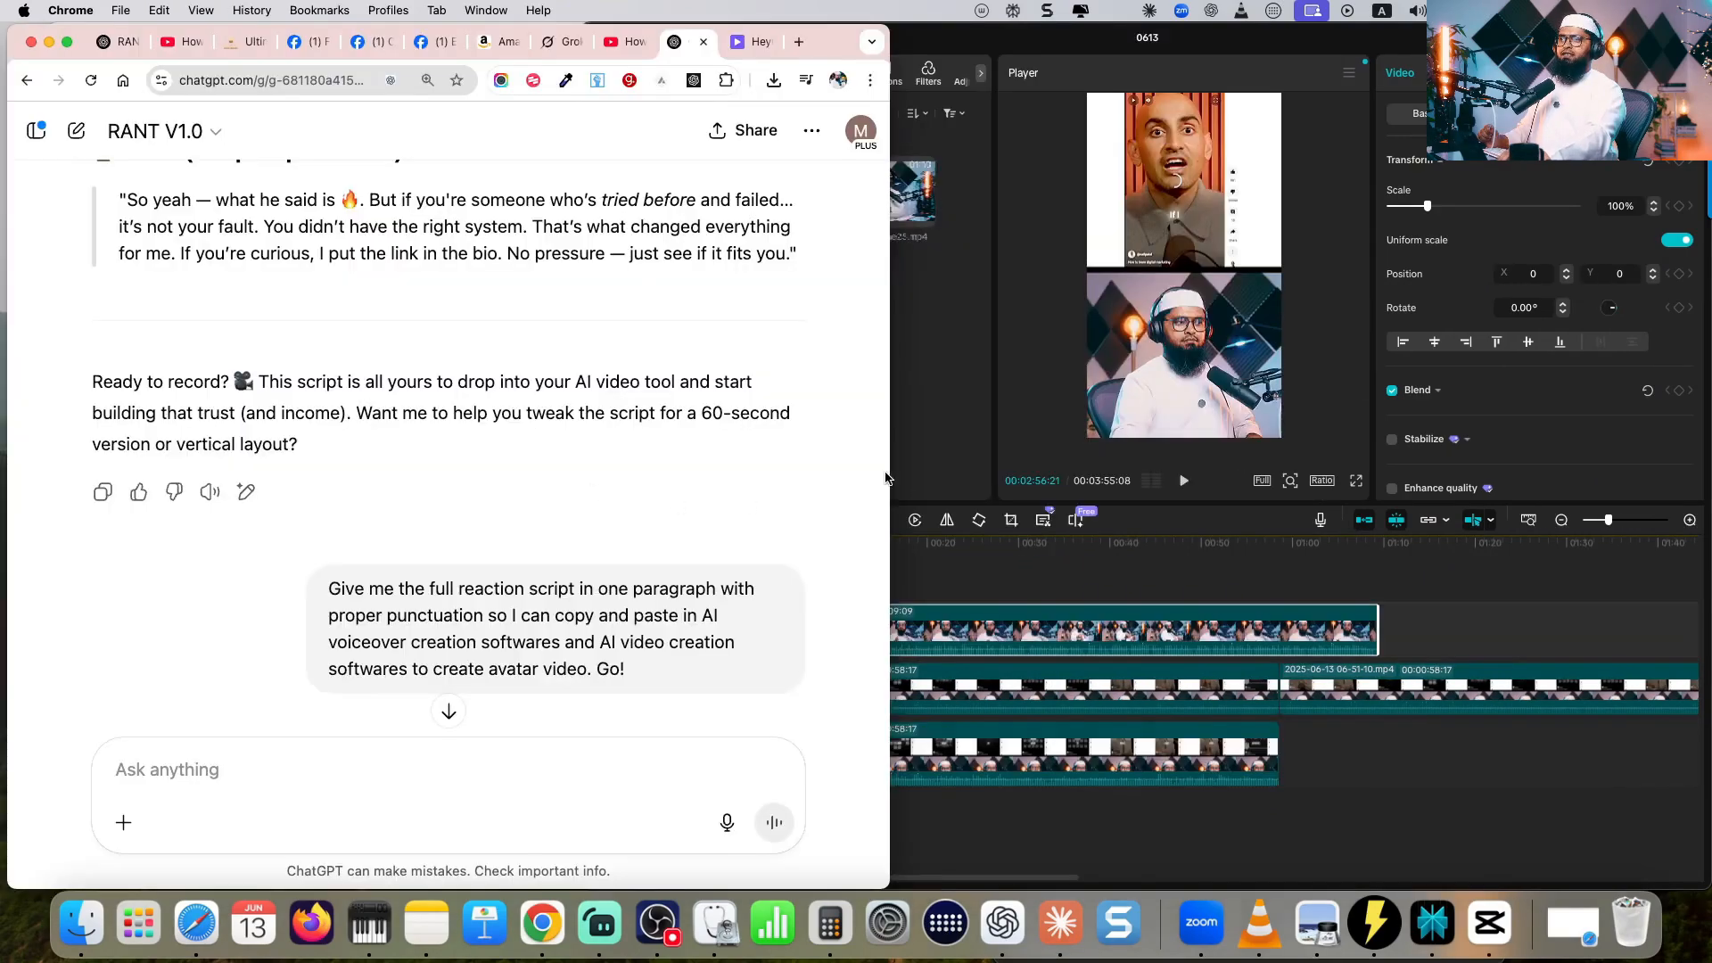
# - Narrow the RANT V1.0 chat window to sit beside CapCut and find the closing words of the Intro Hook in the script
pyautogui.moveTo(889, 470); pyautogui.dragTo(570, 443)
pyautogui.scroll(15, 449, 468)
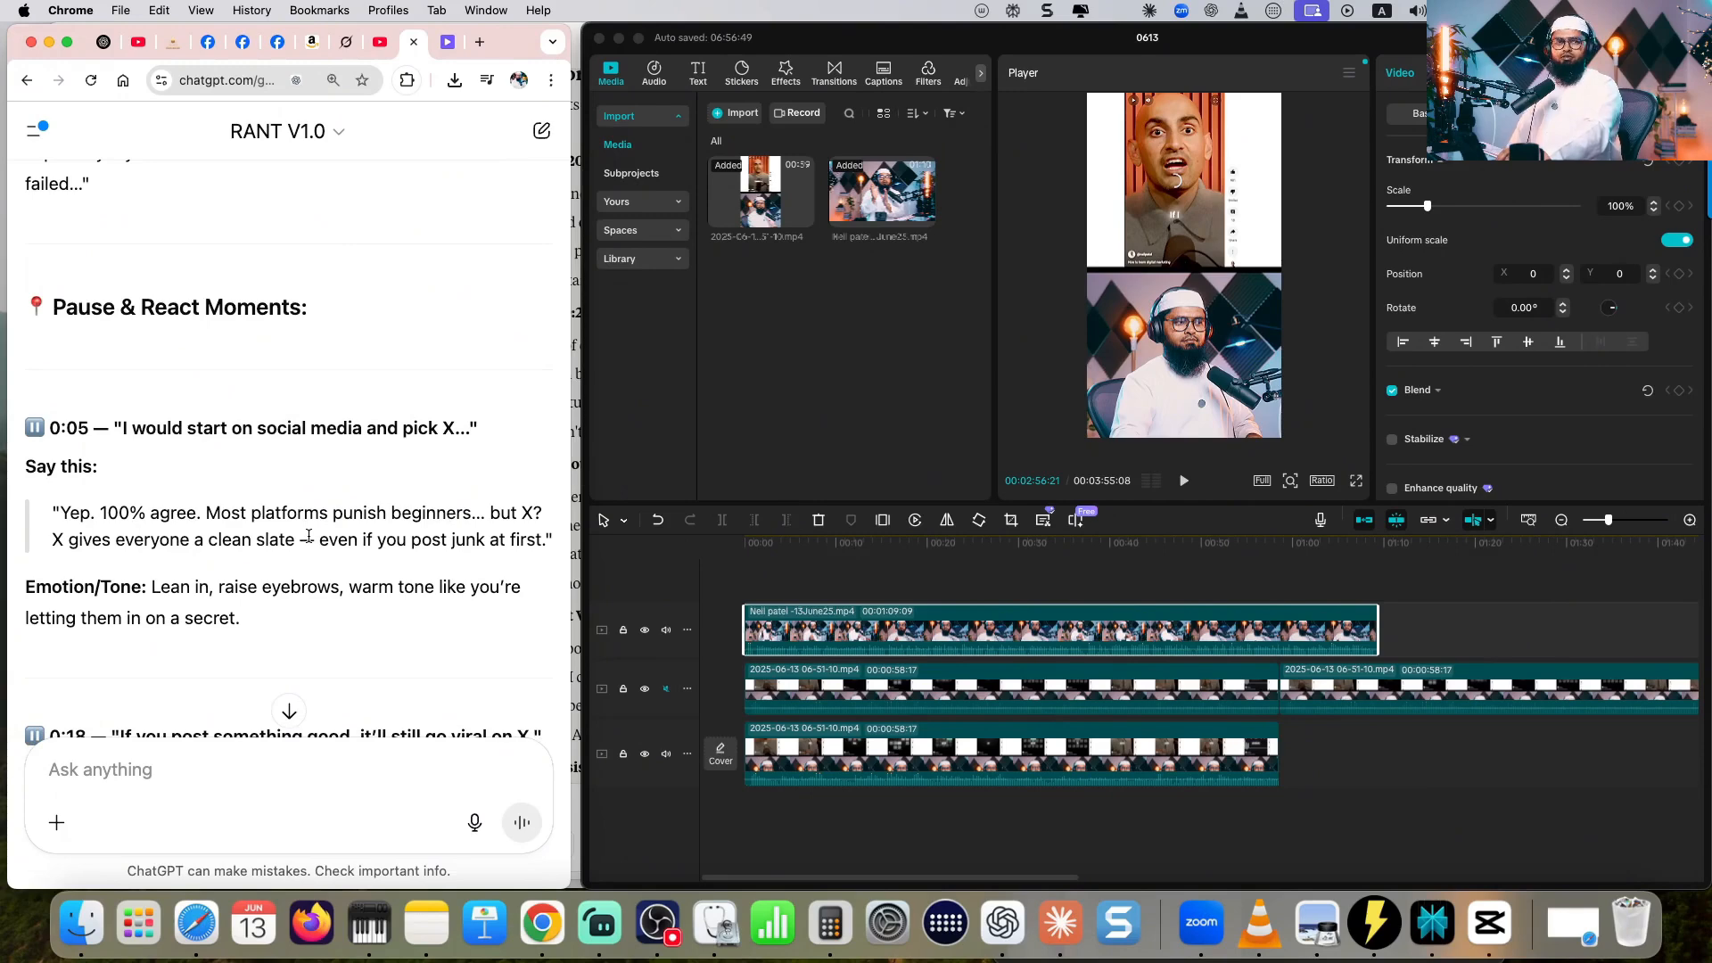
pyautogui.scroll(5, 308, 535)
pyautogui.moveTo(367, 518); pyautogui.dragTo(410, 550)
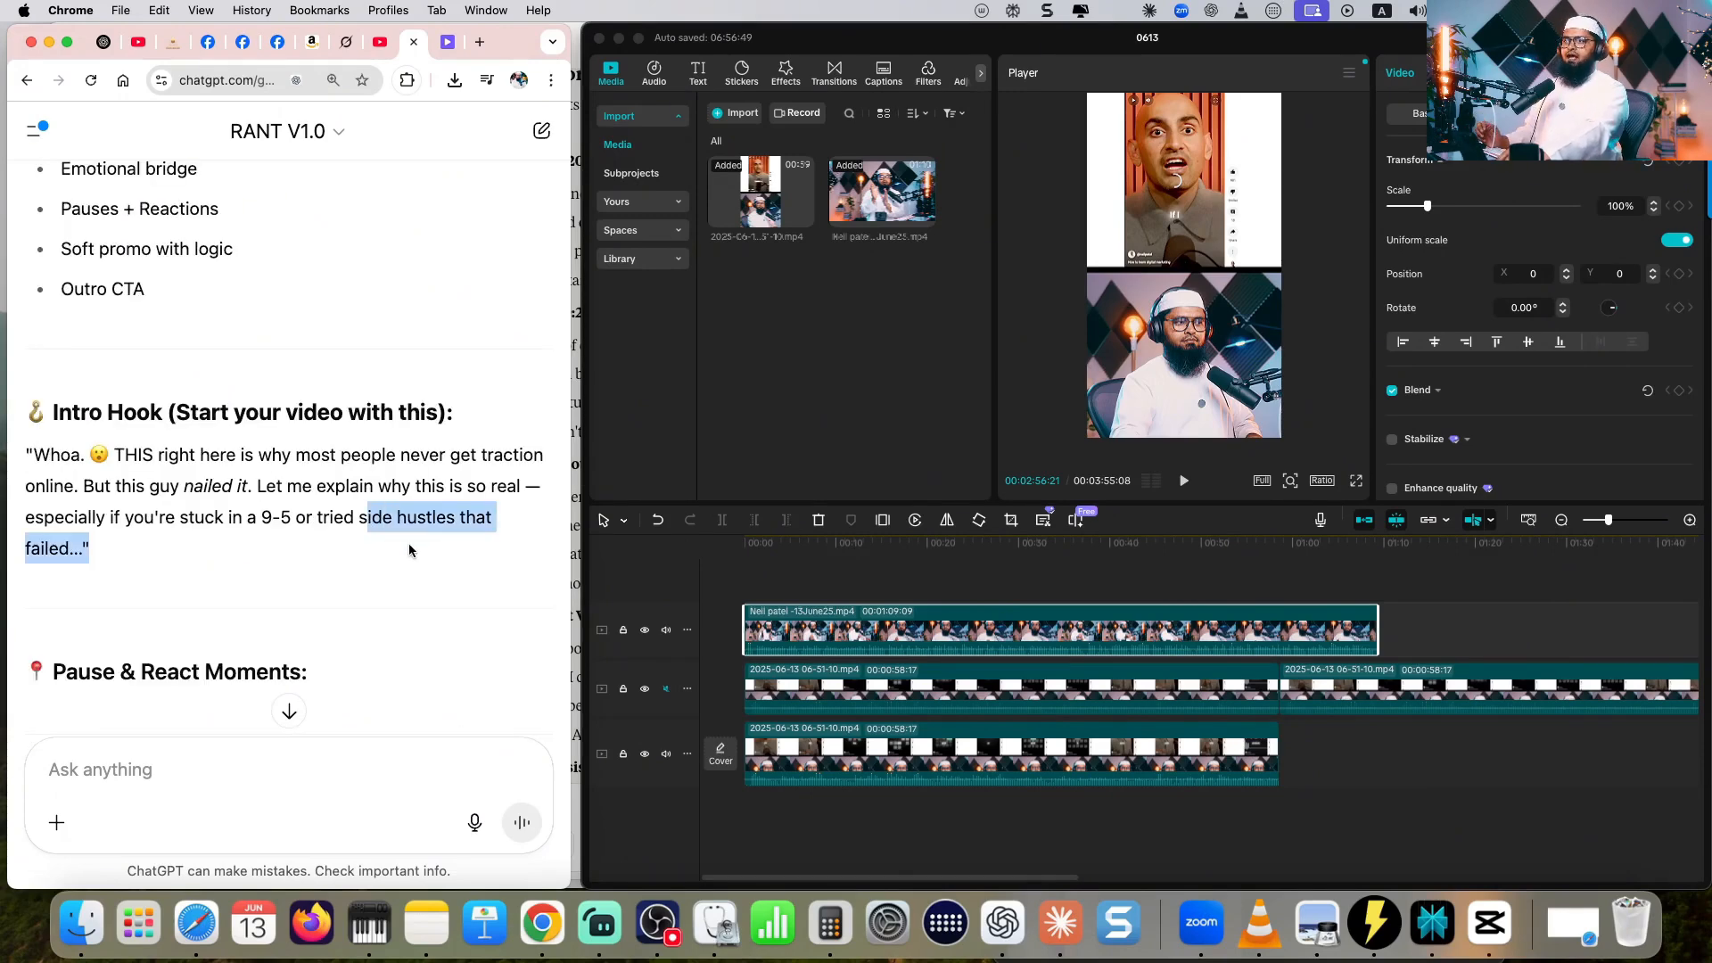
pyautogui.click(196, 542)
# - Scale the avatar clip to 154% and position it at Y -983 so it covers the lower half of the frame
pyautogui.moveTo(1196, 262); pyautogui.dragTo(1195, 360)
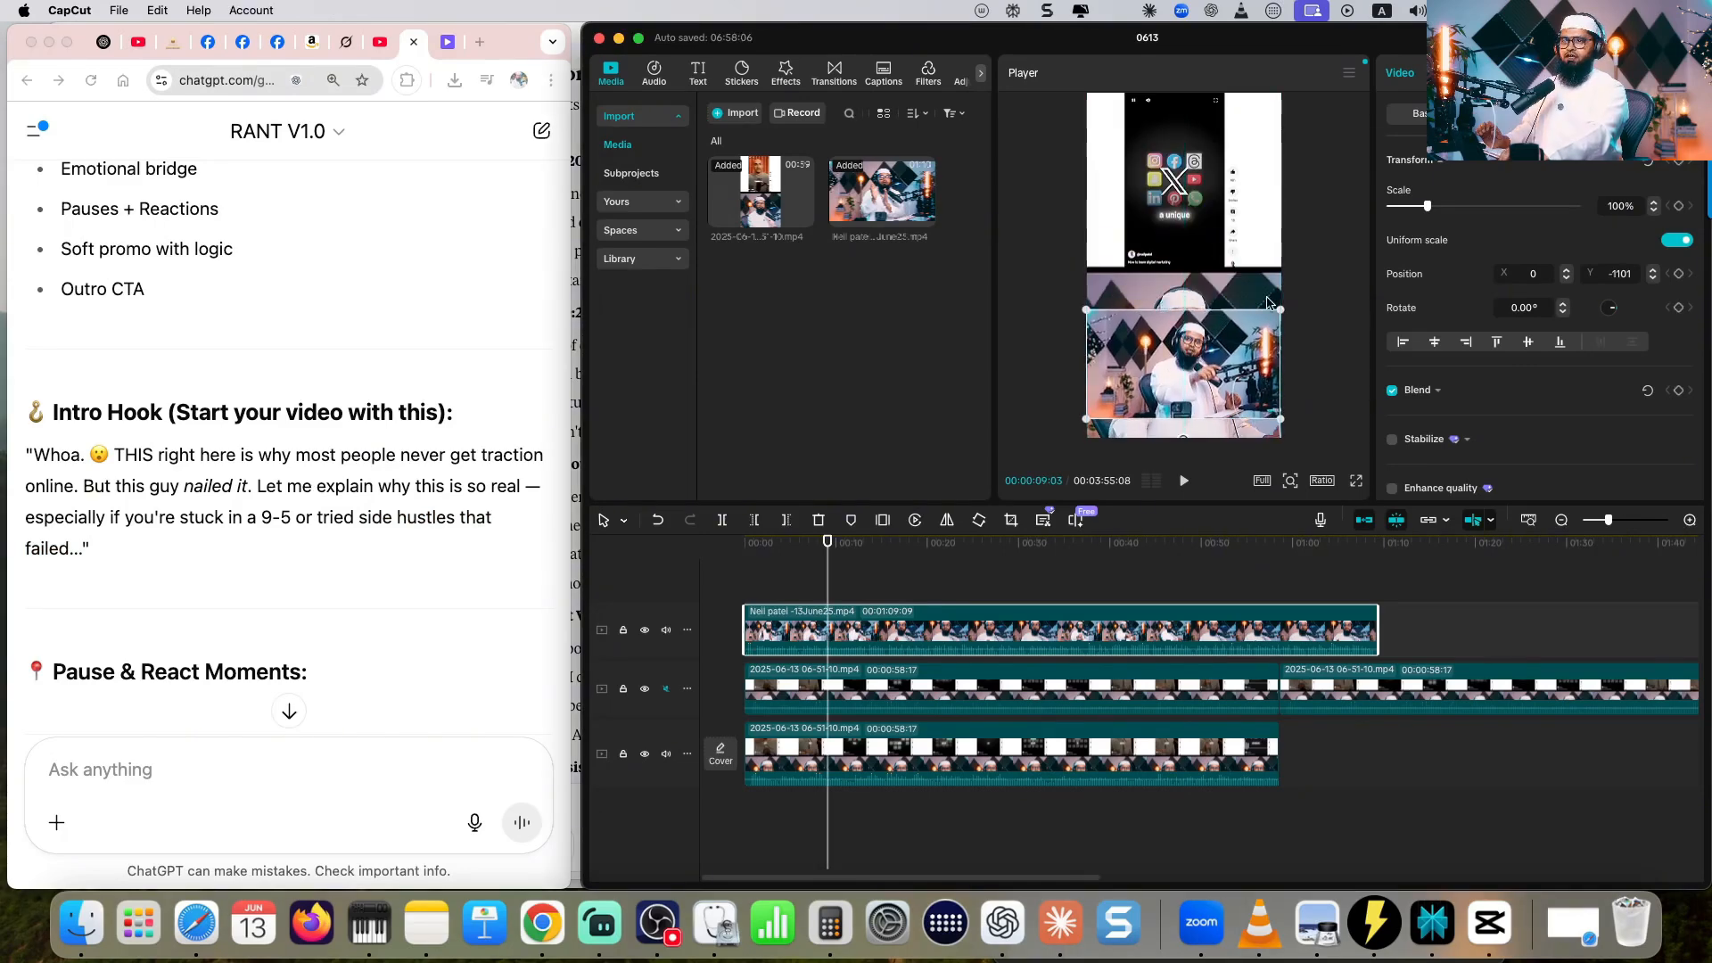
pyautogui.moveTo(1282, 310); pyautogui.dragTo(1333, 280)
pyautogui.moveTo(1196, 366); pyautogui.dragTo(1196, 360)
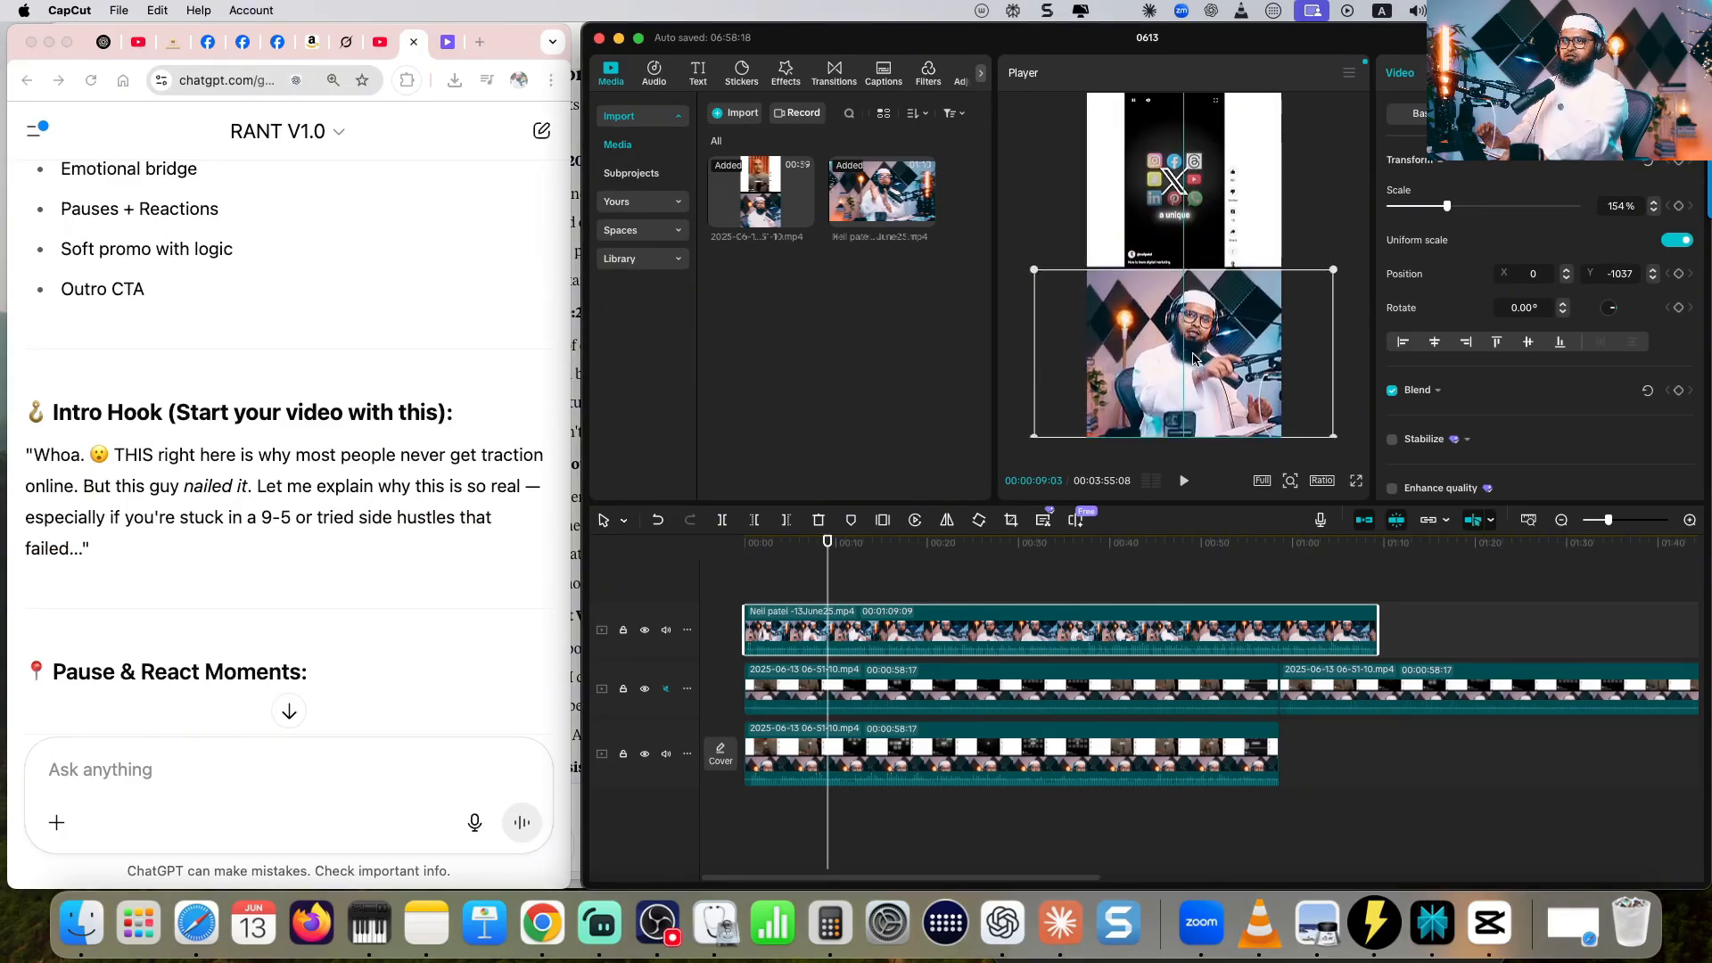
pyautogui.click(1311, 233)
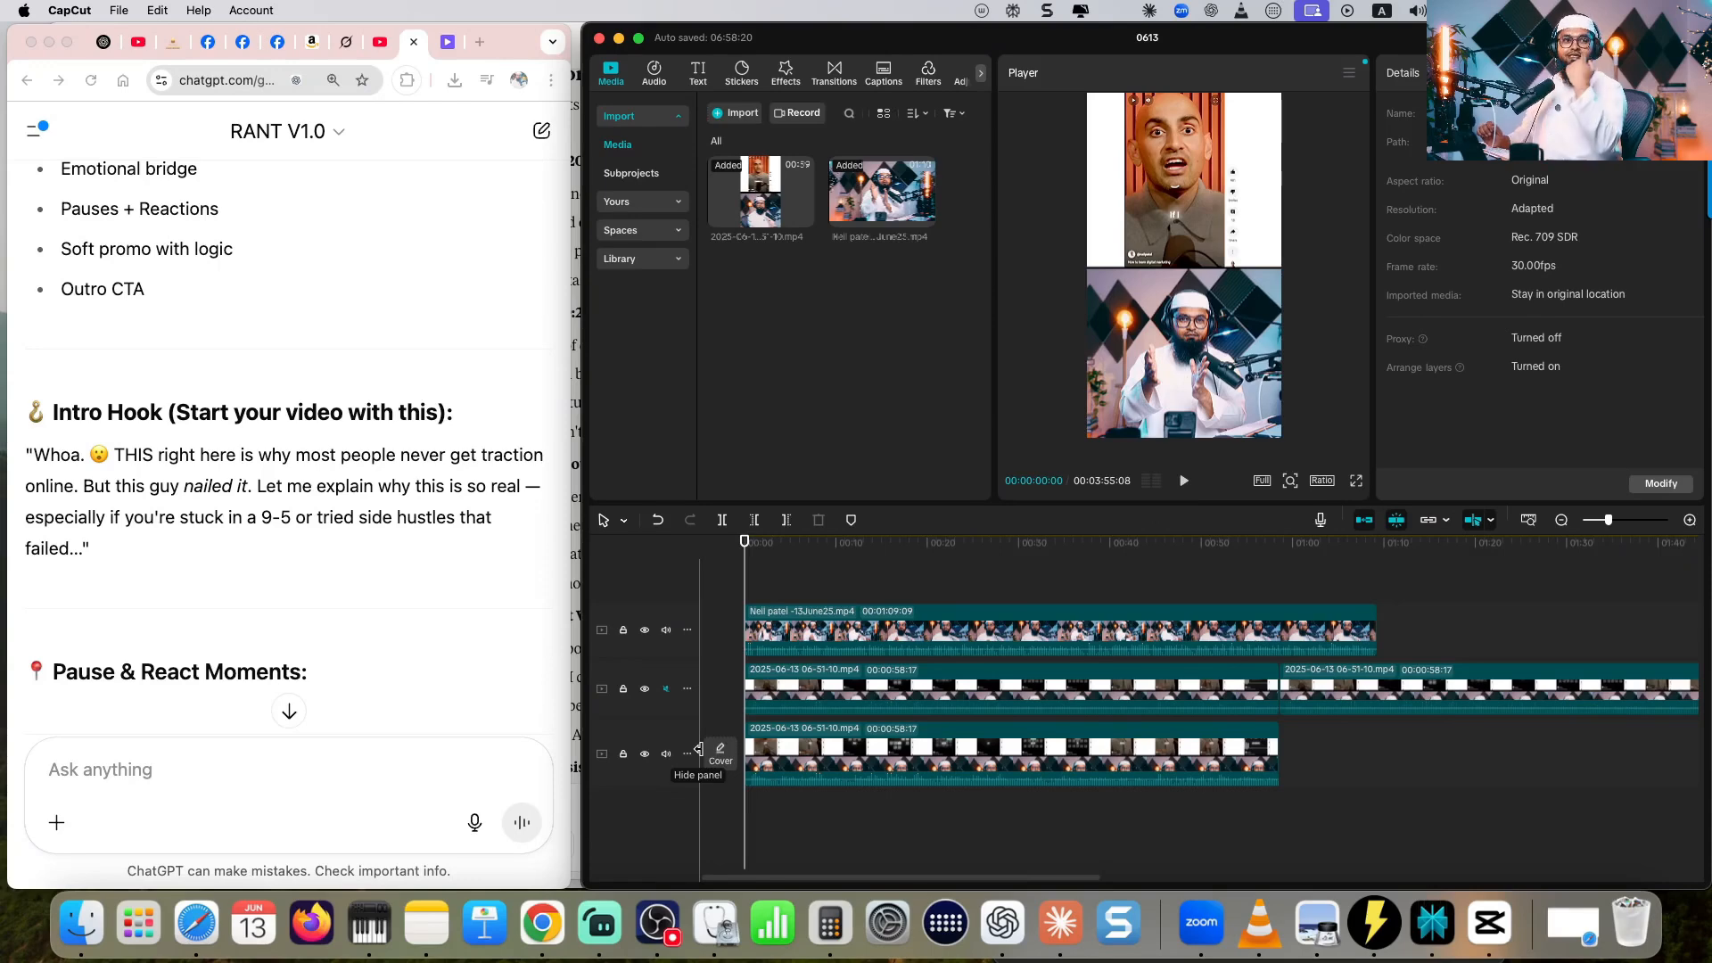
# - Mute the bottom recorded-clip track and split the avatar clip at 00:00:13:15, where the intro hook ends
pyautogui.click(666, 754)
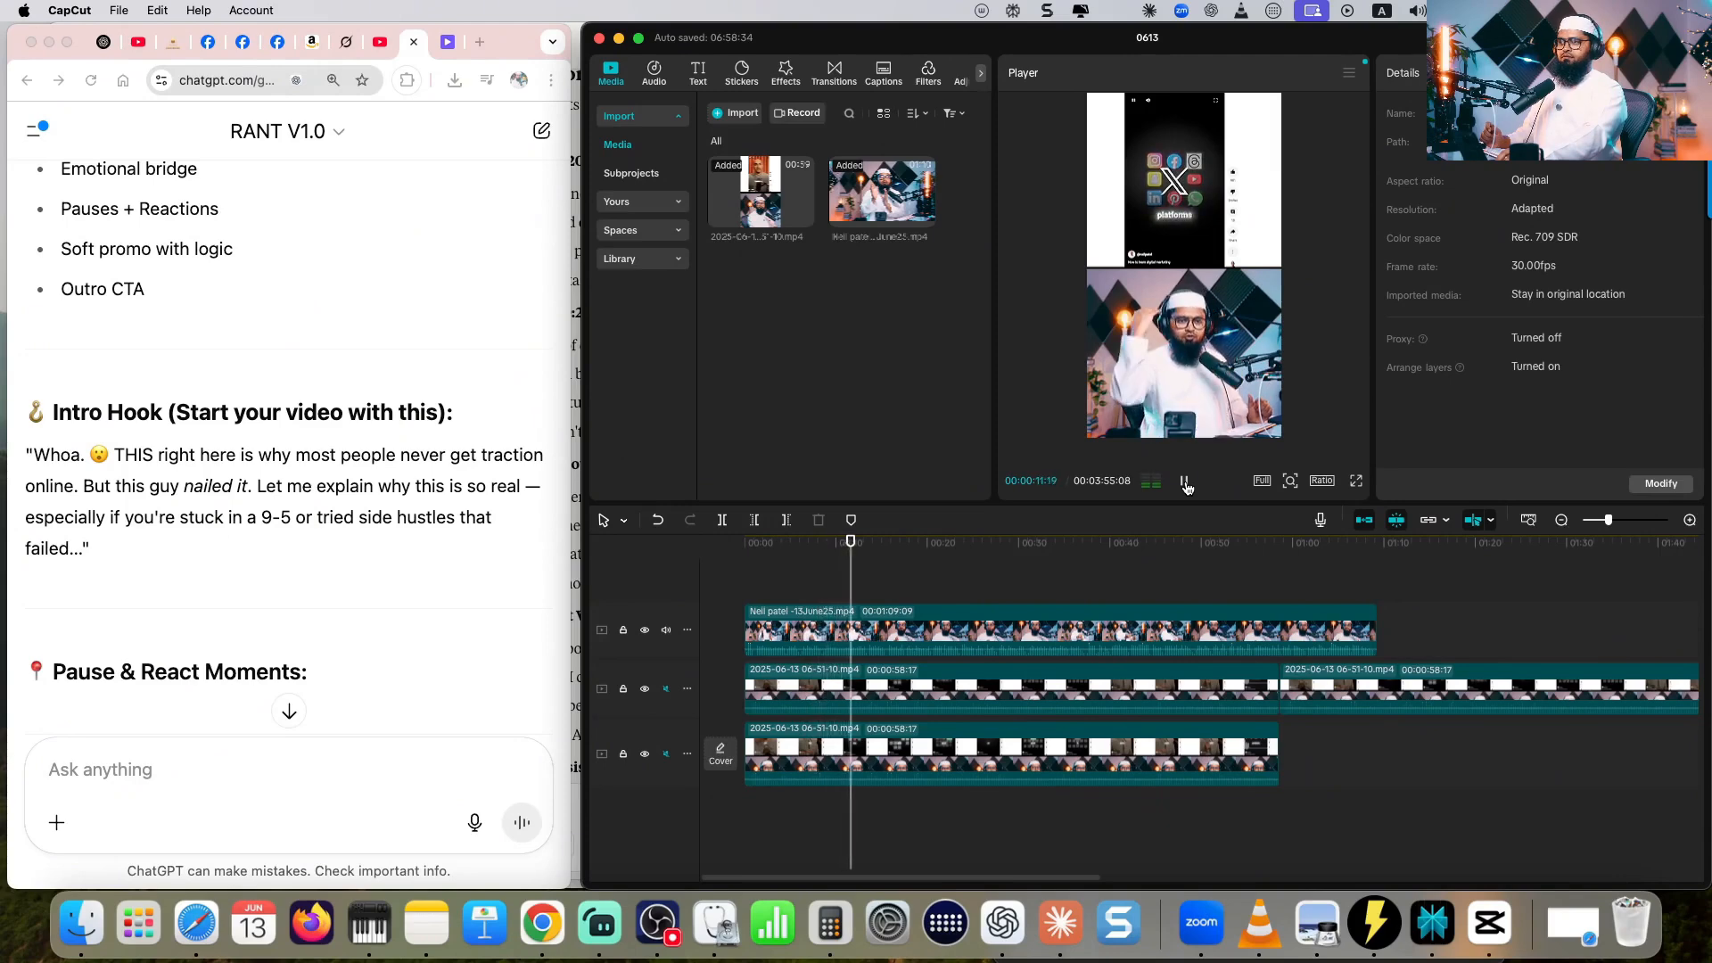
pyautogui.click(1185, 483)
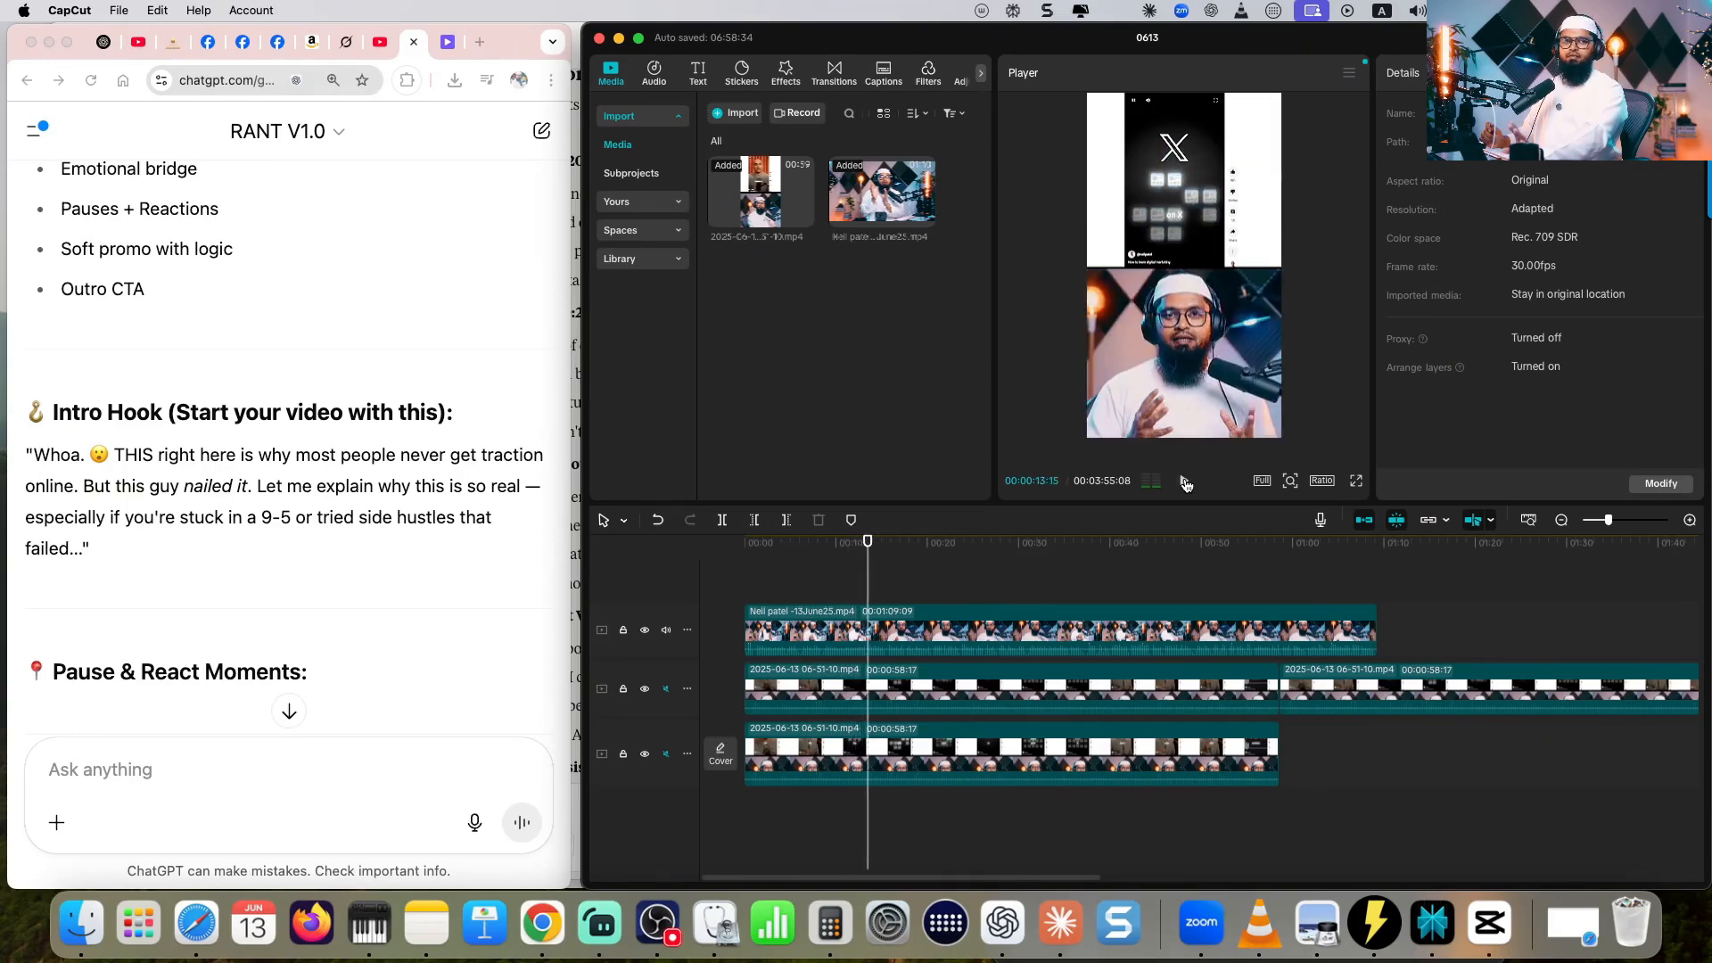
pyautogui.click(1061, 633)
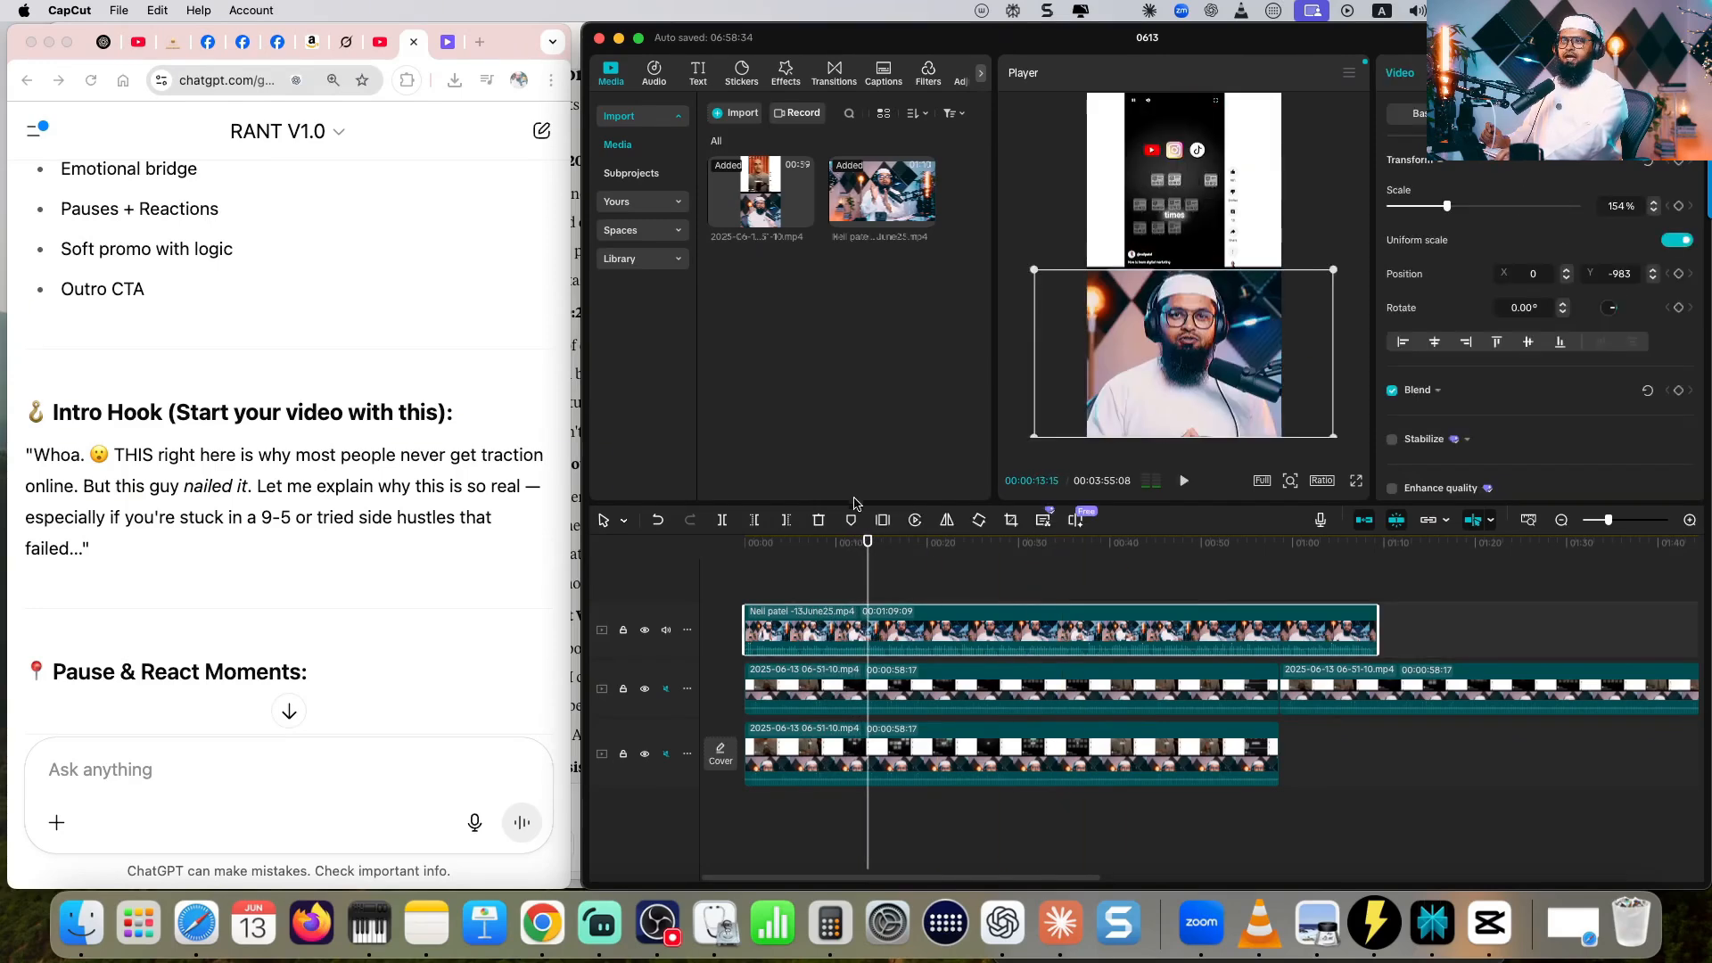
pyautogui.click(723, 522)
# - Split the avatar clip at 00:00:22:17, after the script's 0:05 reaction ending in "even if you post junk at first"
pyautogui.scroll(-5, 341, 515)
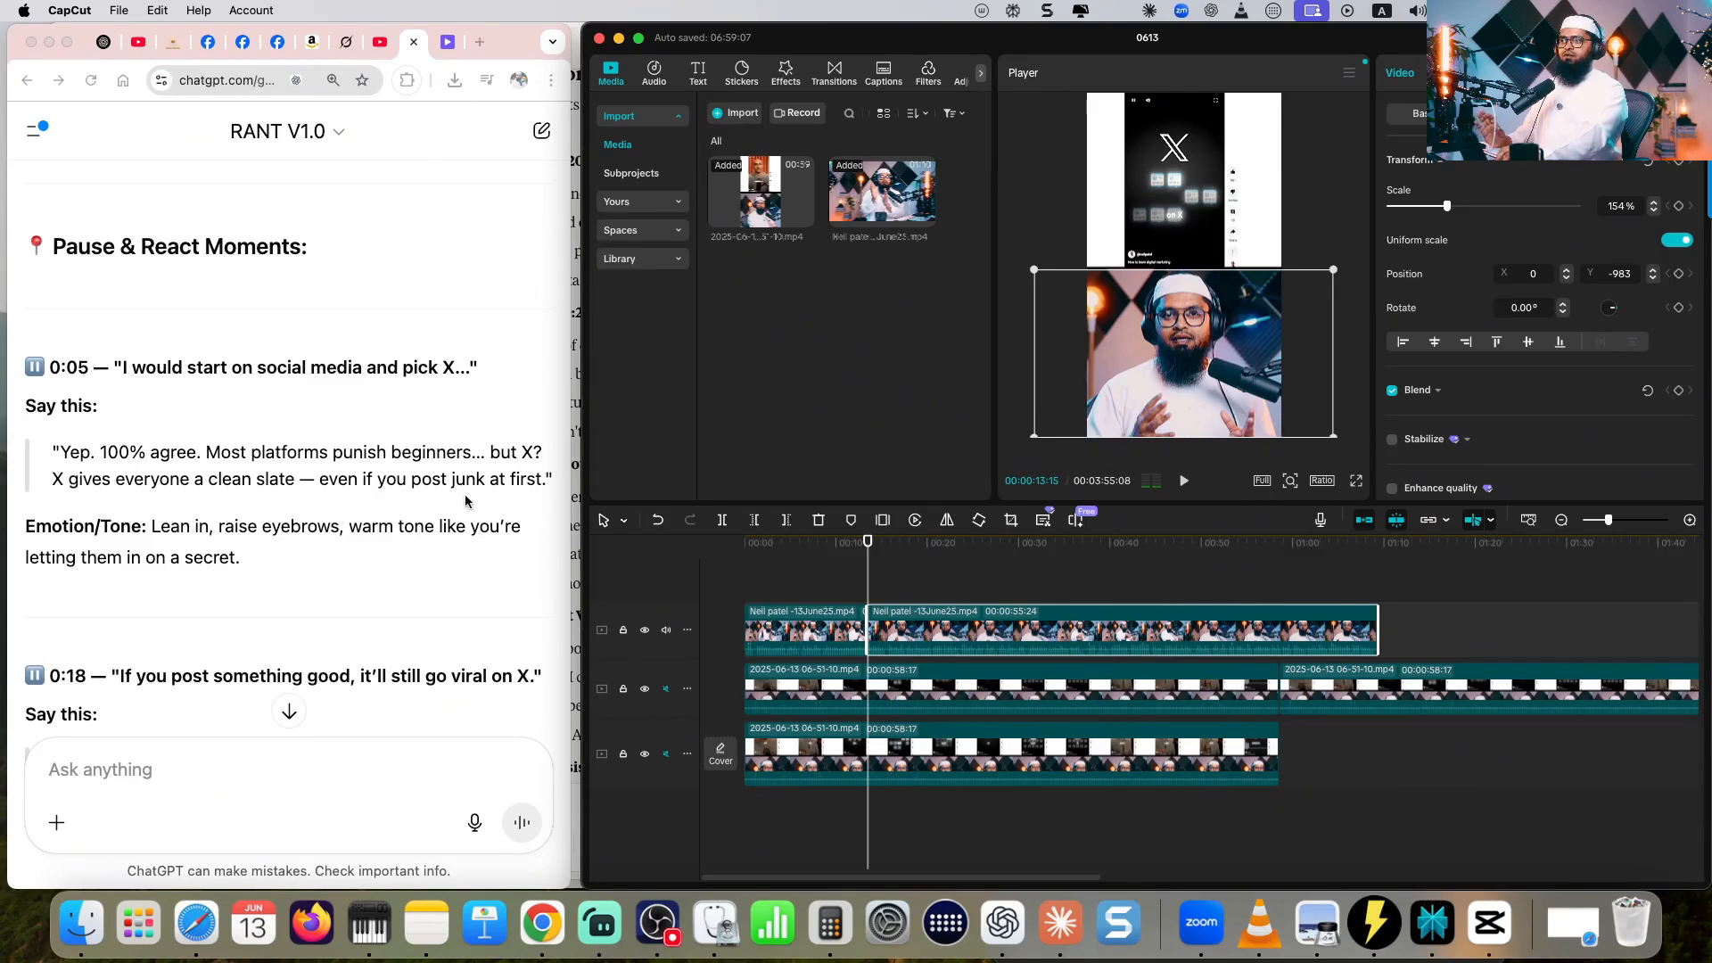
pyautogui.click(68, 456)
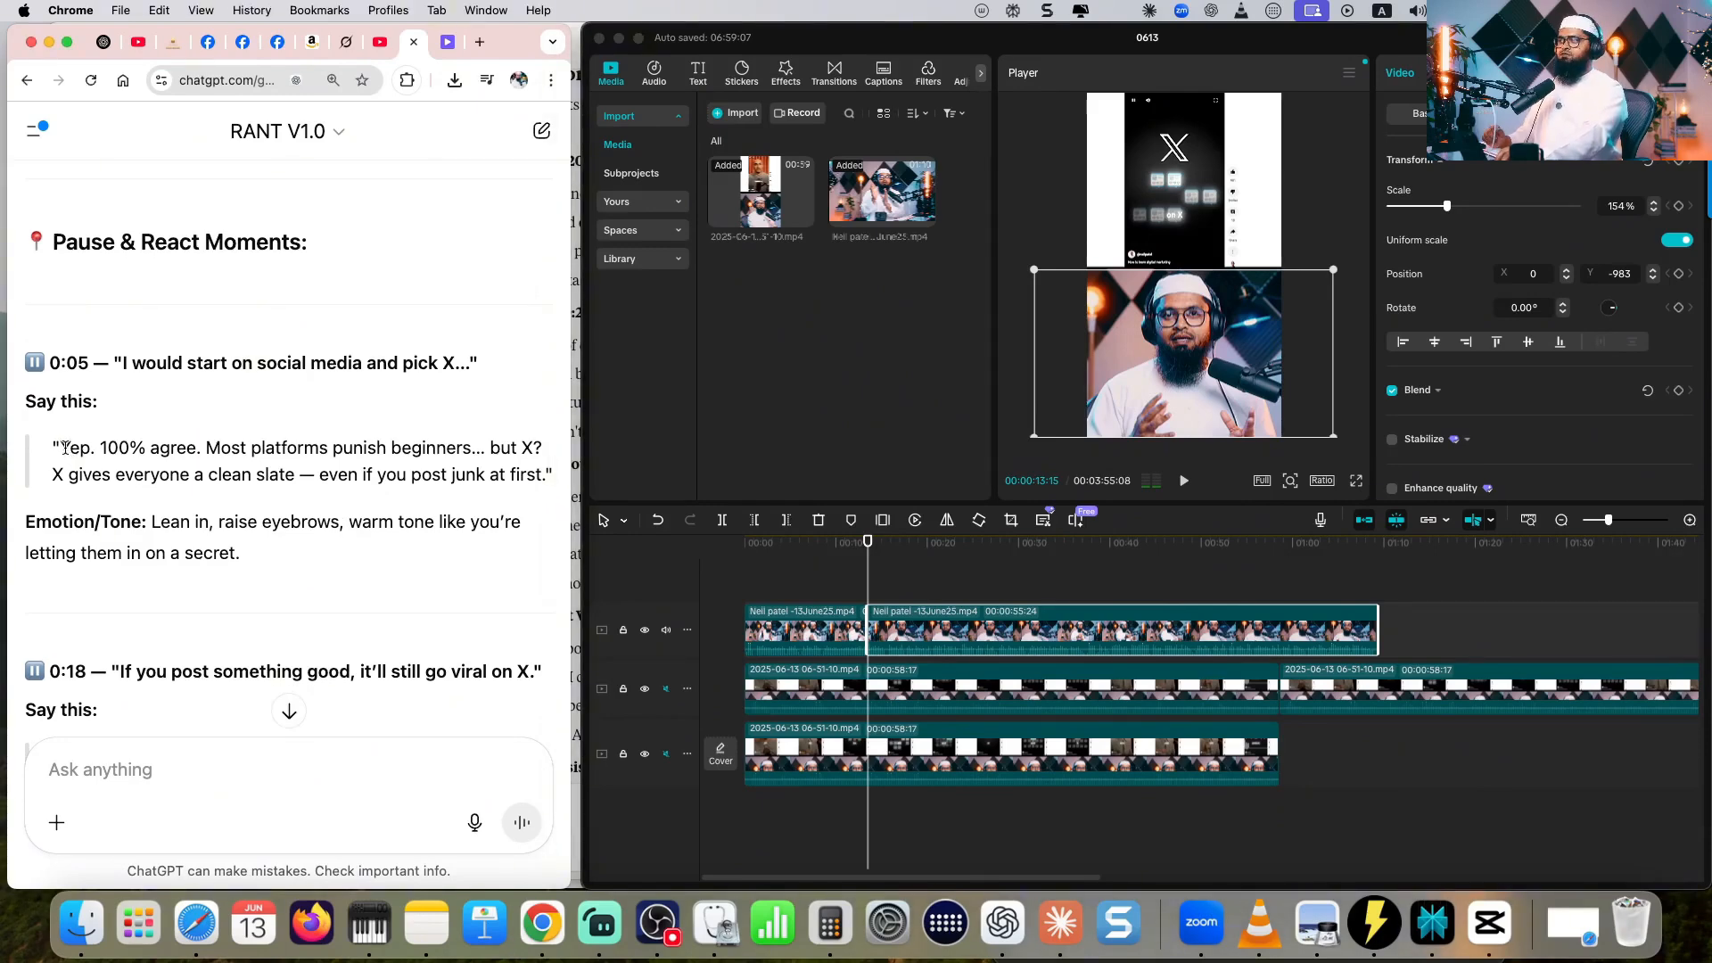
pyautogui.click(371, 475)
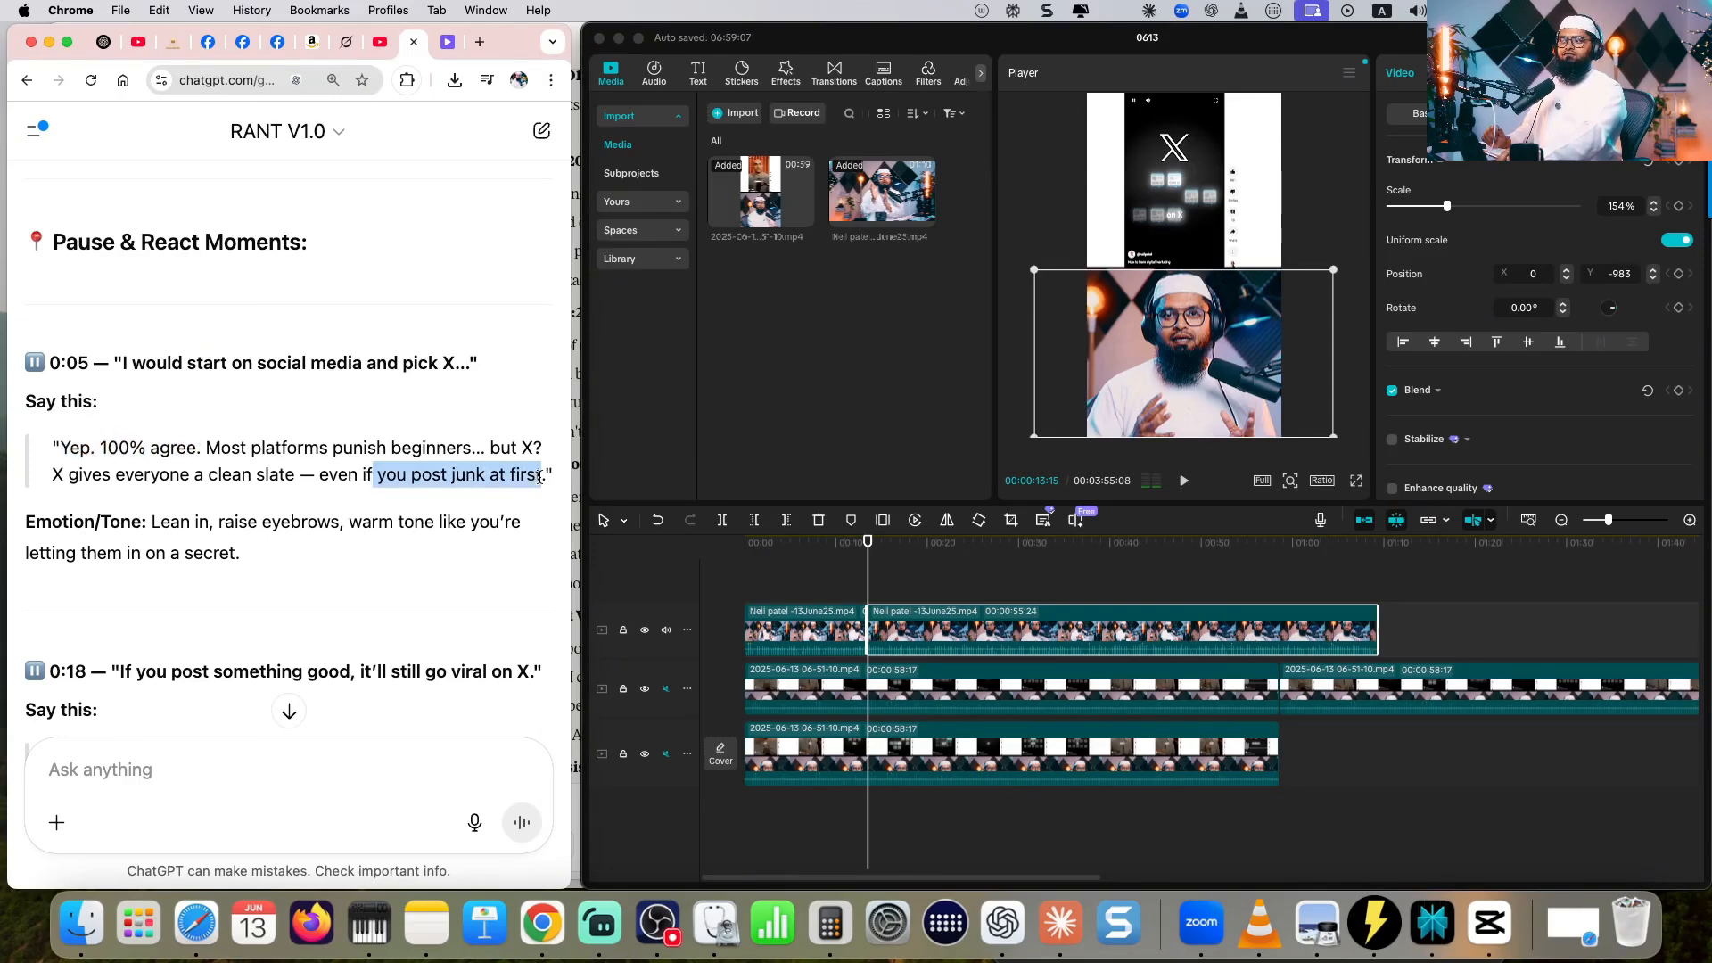
pyautogui.moveTo(539, 475); pyautogui.dragTo(543, 476)
pyautogui.click(1184, 481)
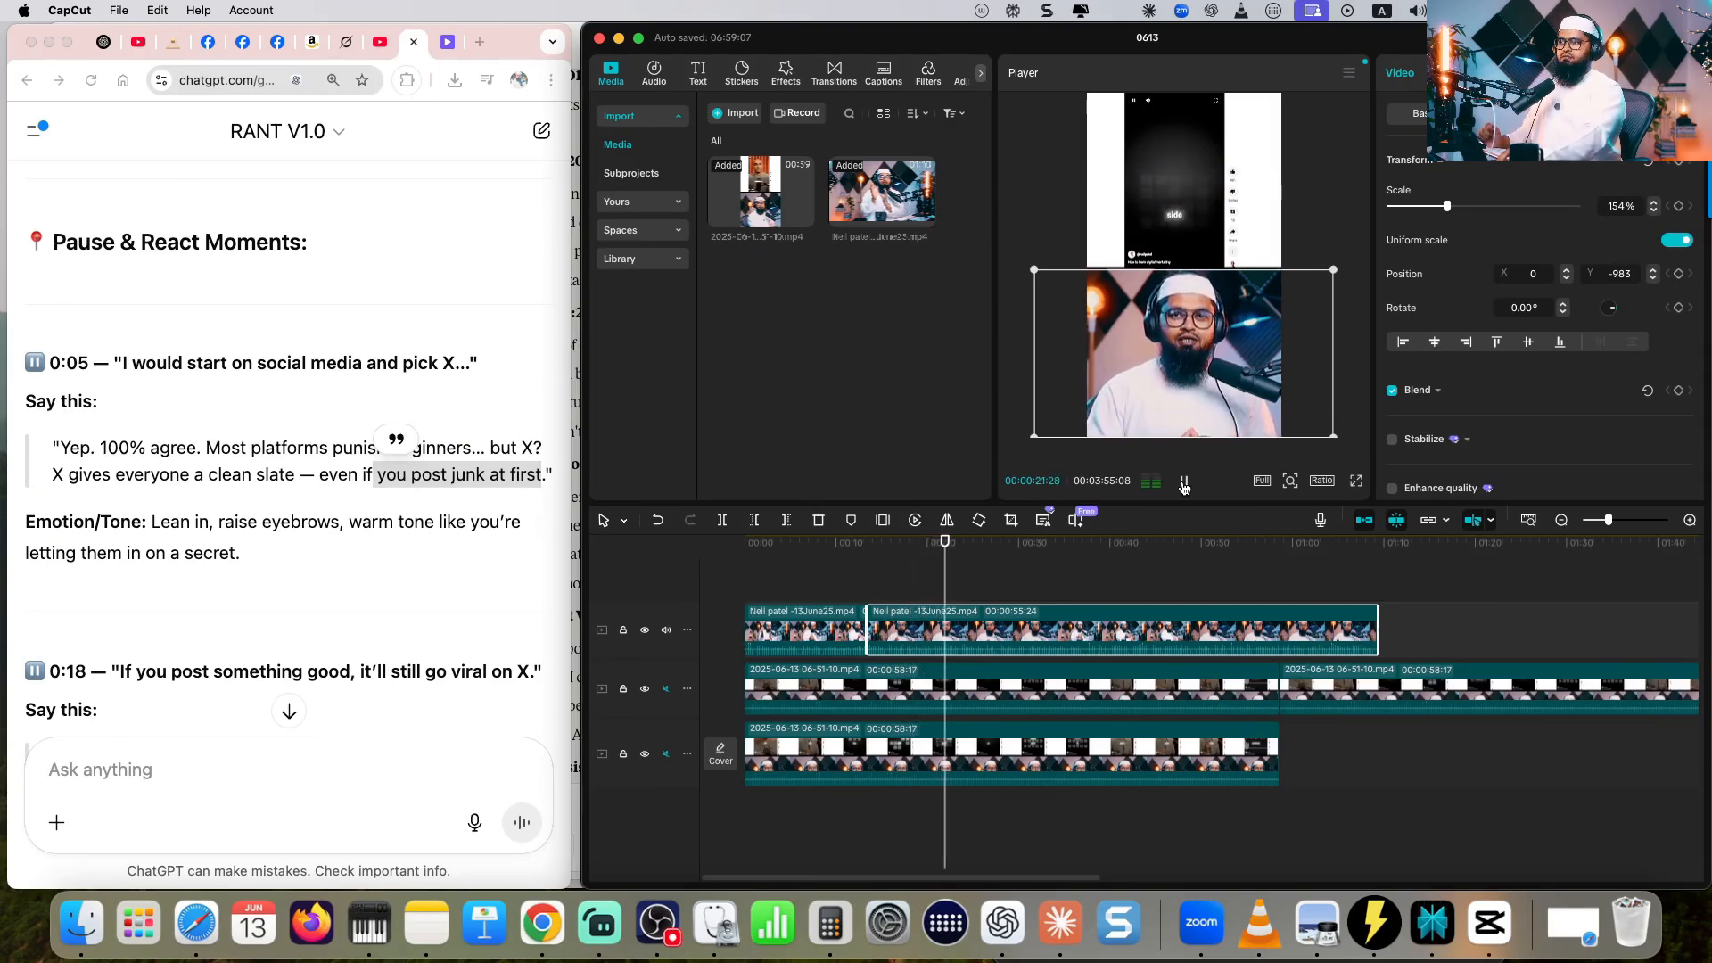
pyautogui.click(1184, 482)
pyautogui.press('super+equal')
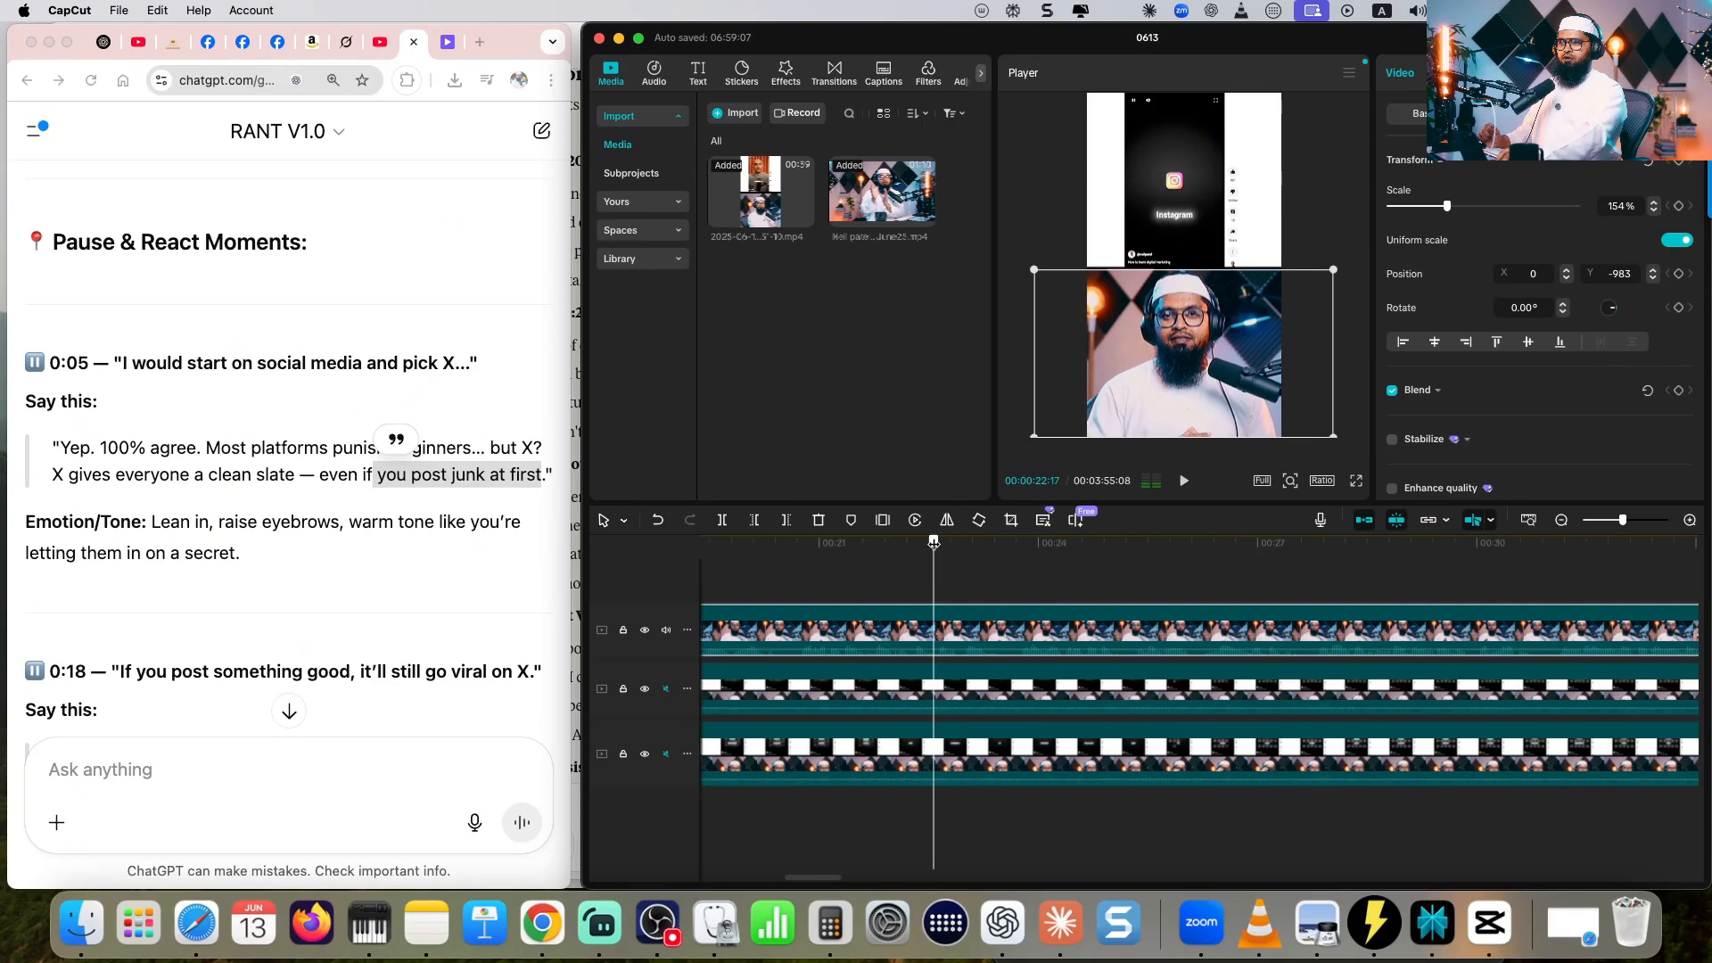
pyautogui.click(722, 520)
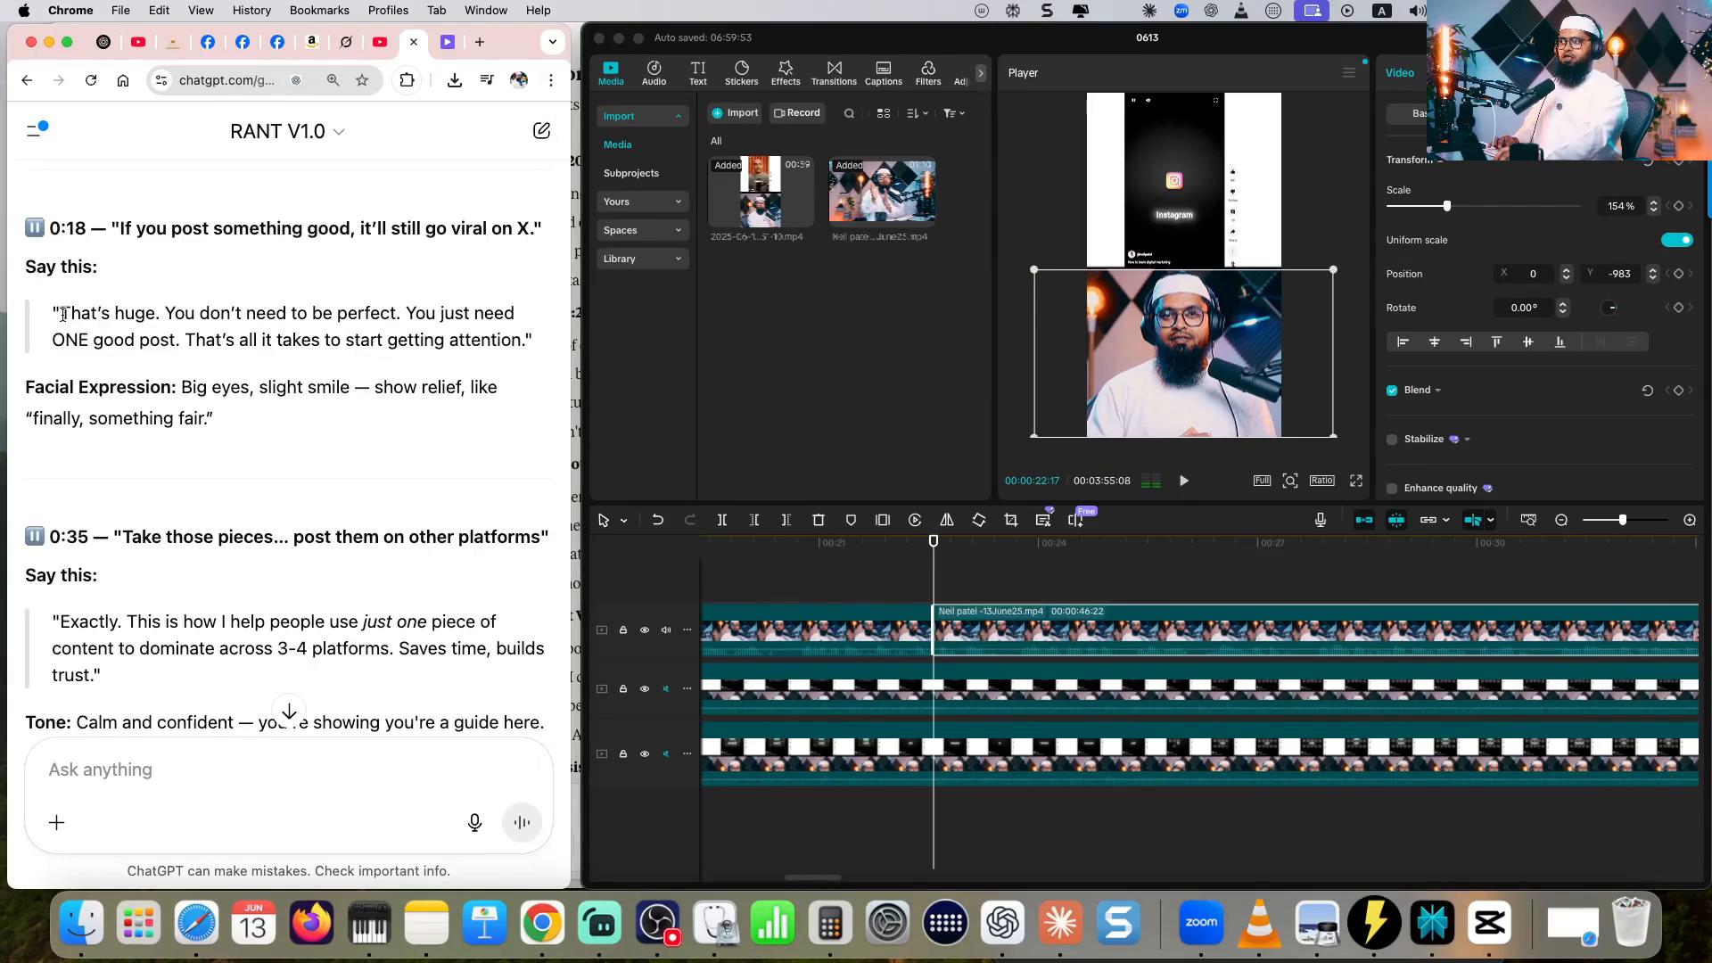
# - Split the avatar clip at 00:00:29:28, after the script's 0:18 reaction ending in "start getting attention"
pyautogui.moveTo(347, 344); pyautogui.dragTo(513, 342)
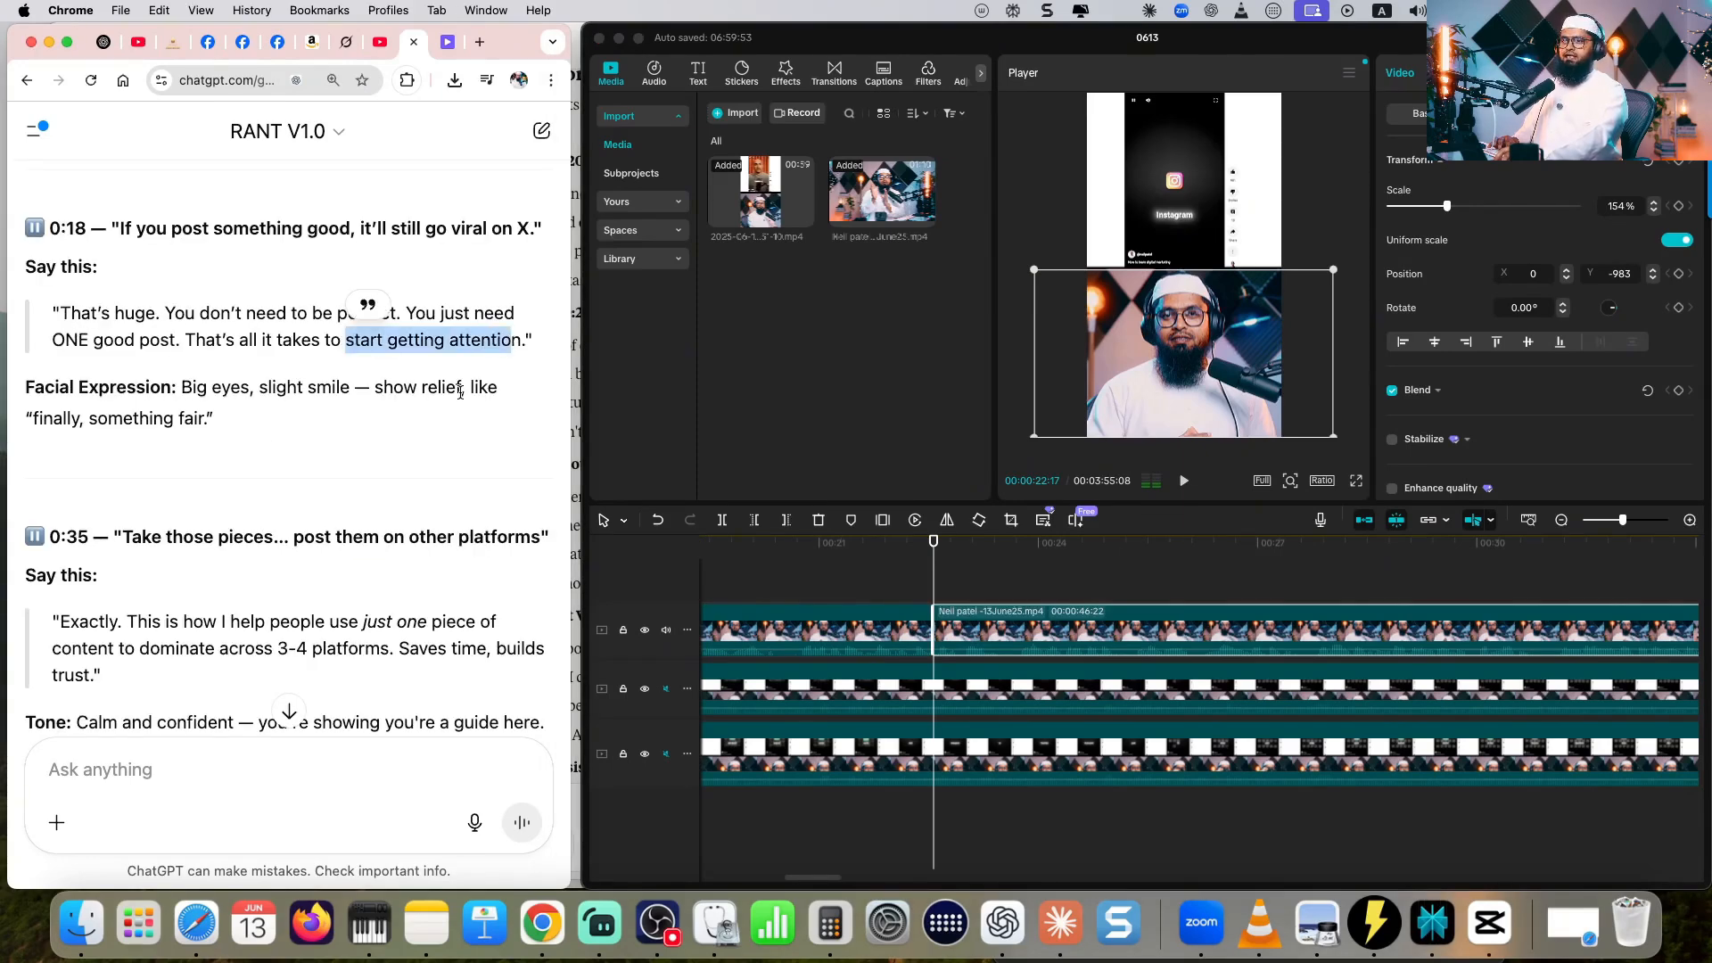
pyautogui.click(1184, 482)
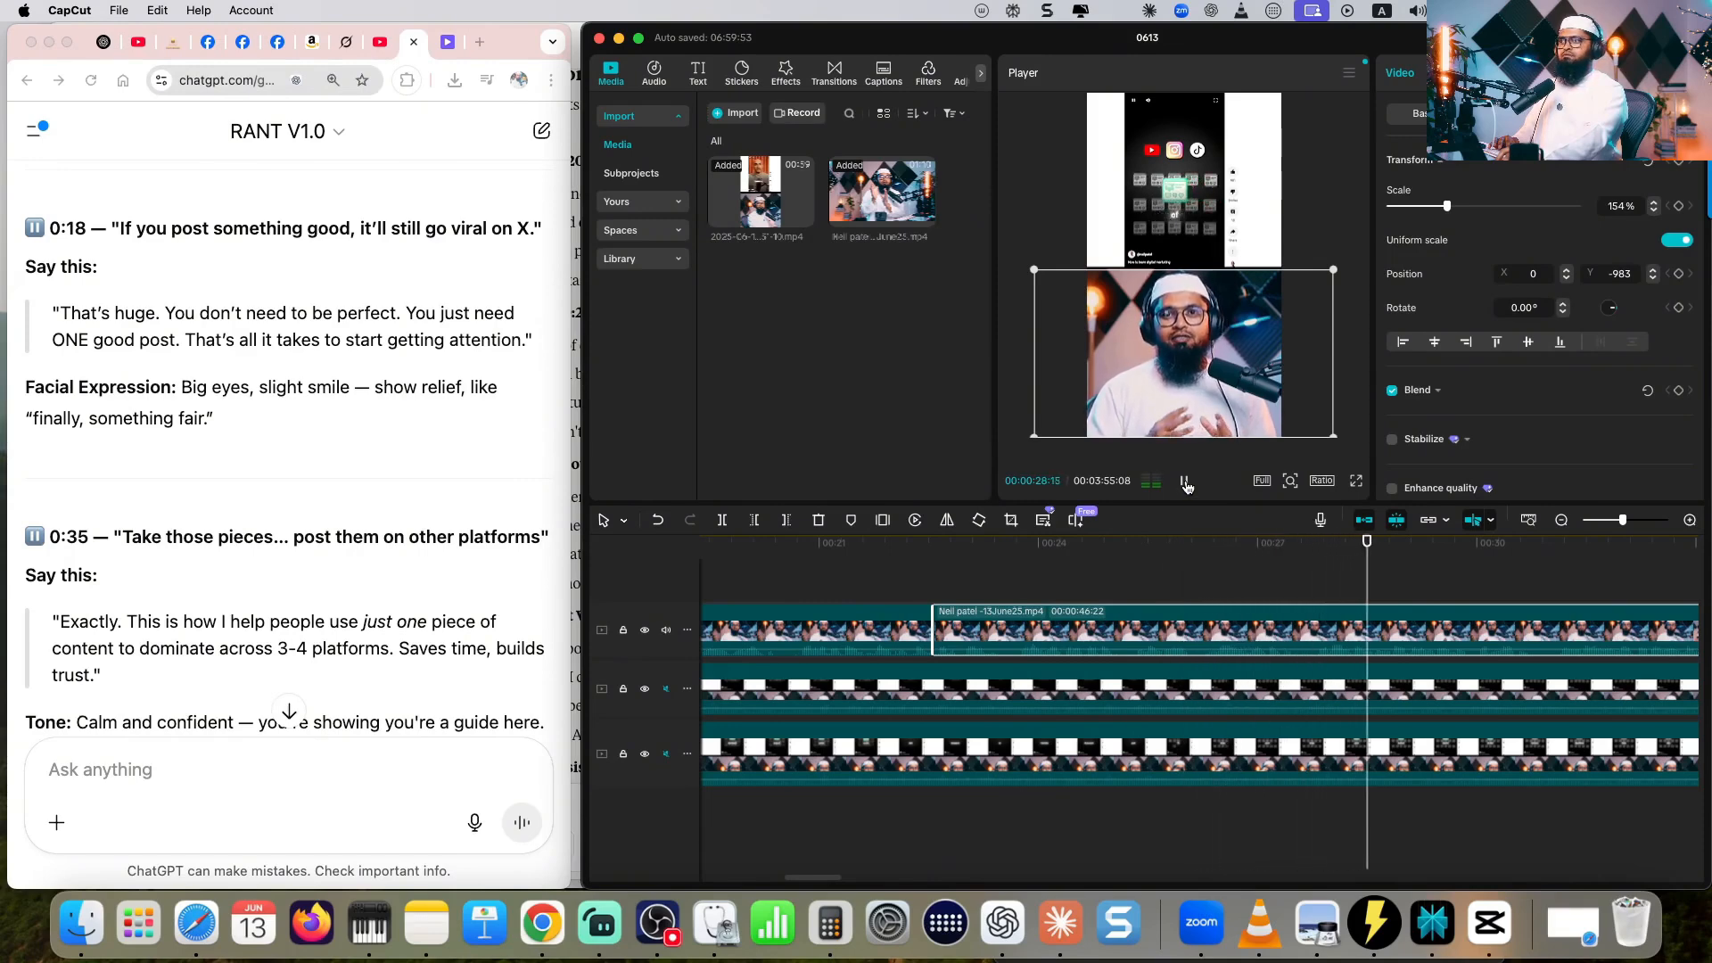
pyautogui.click(1475, 543)
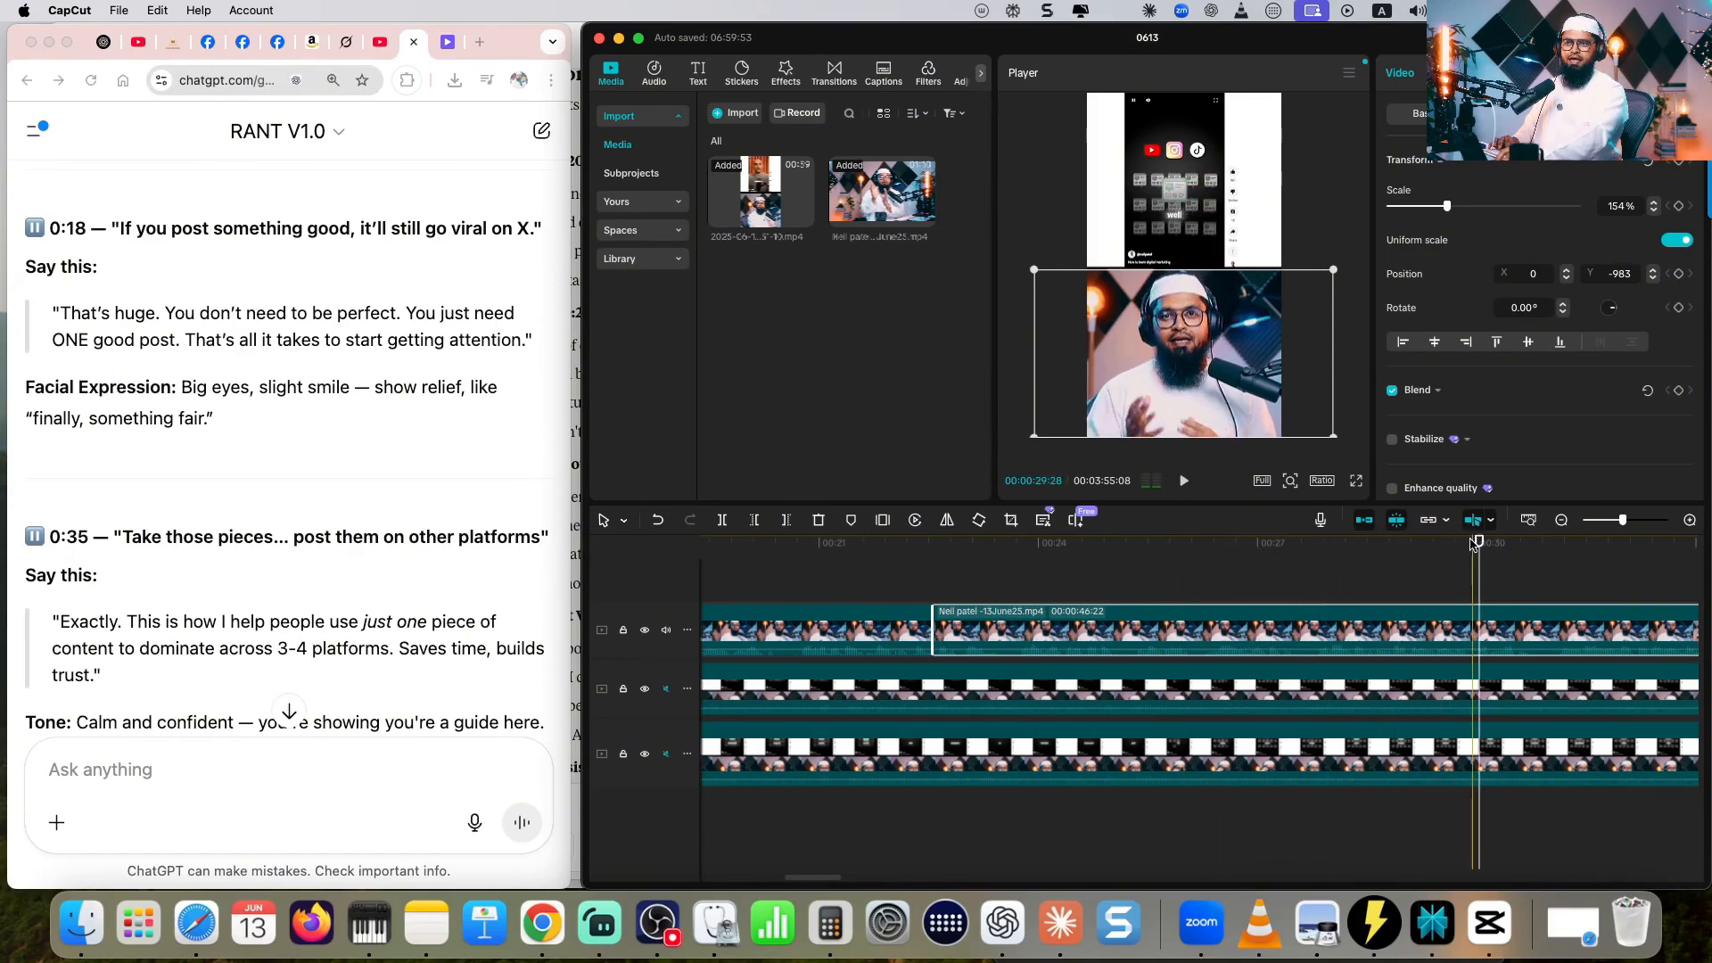
pyautogui.click(1473, 544)
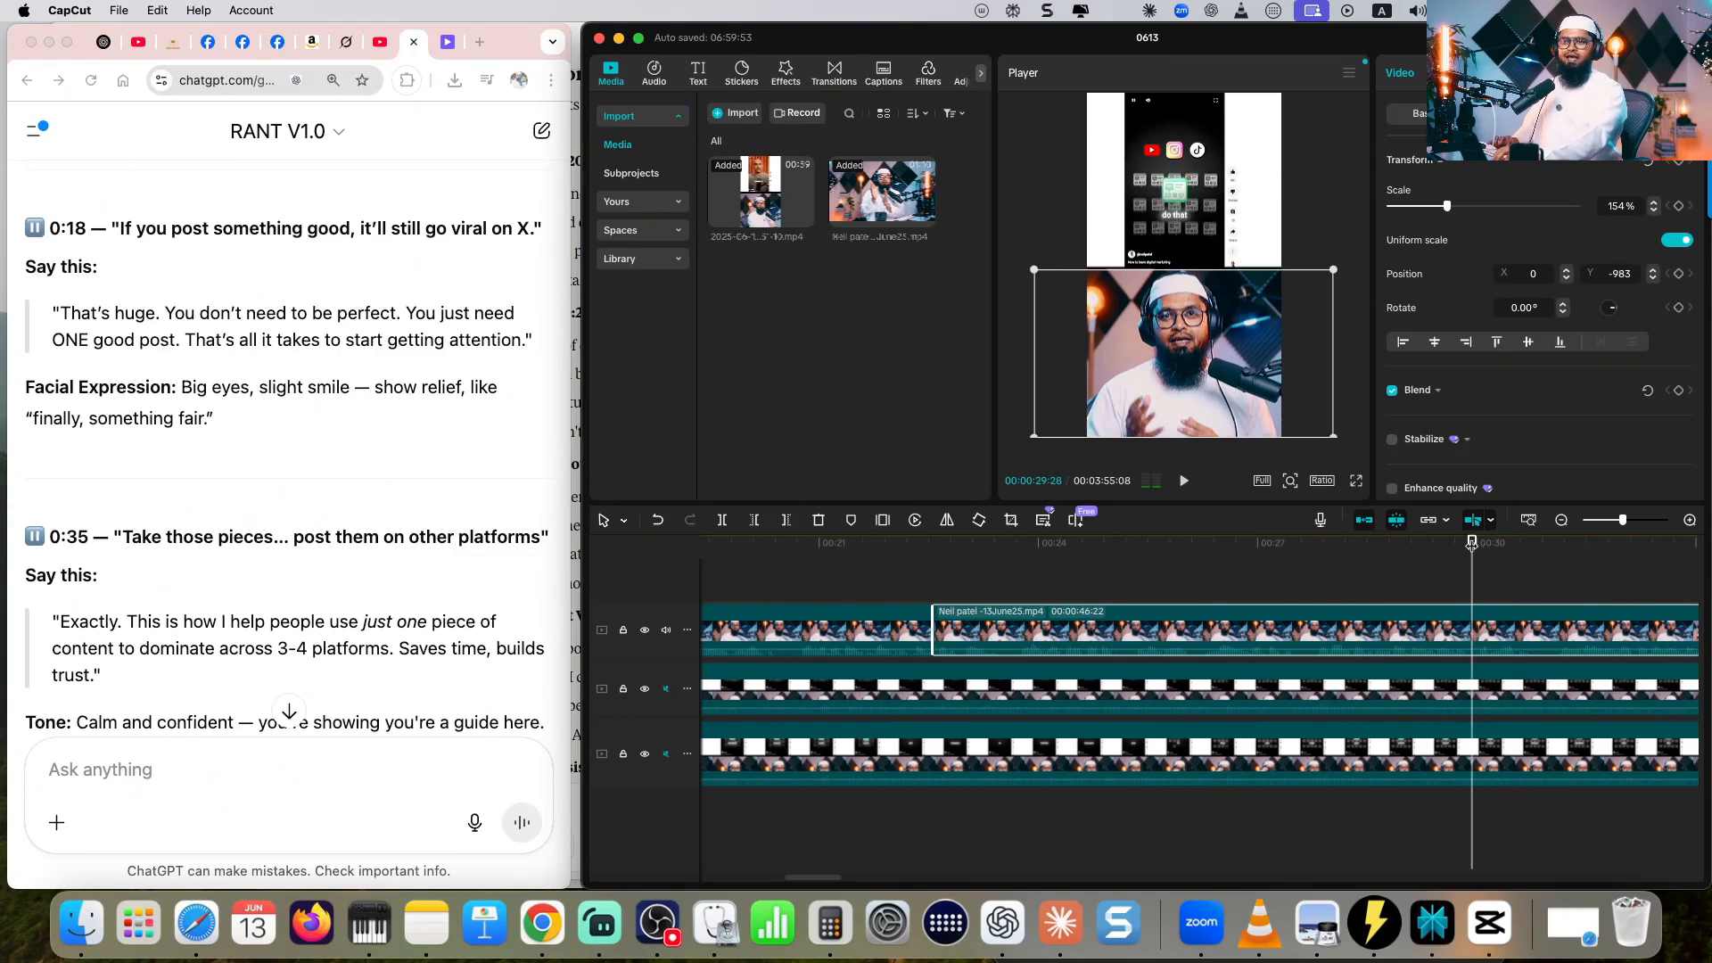
pyautogui.press('super+b')
# - Split the avatar clip at 00:00:39:28, after the script's 0:35 reaction ending in "Saves time, builds trust"
pyautogui.click(393, 380)
pyautogui.scroll(-3, 394, 381)
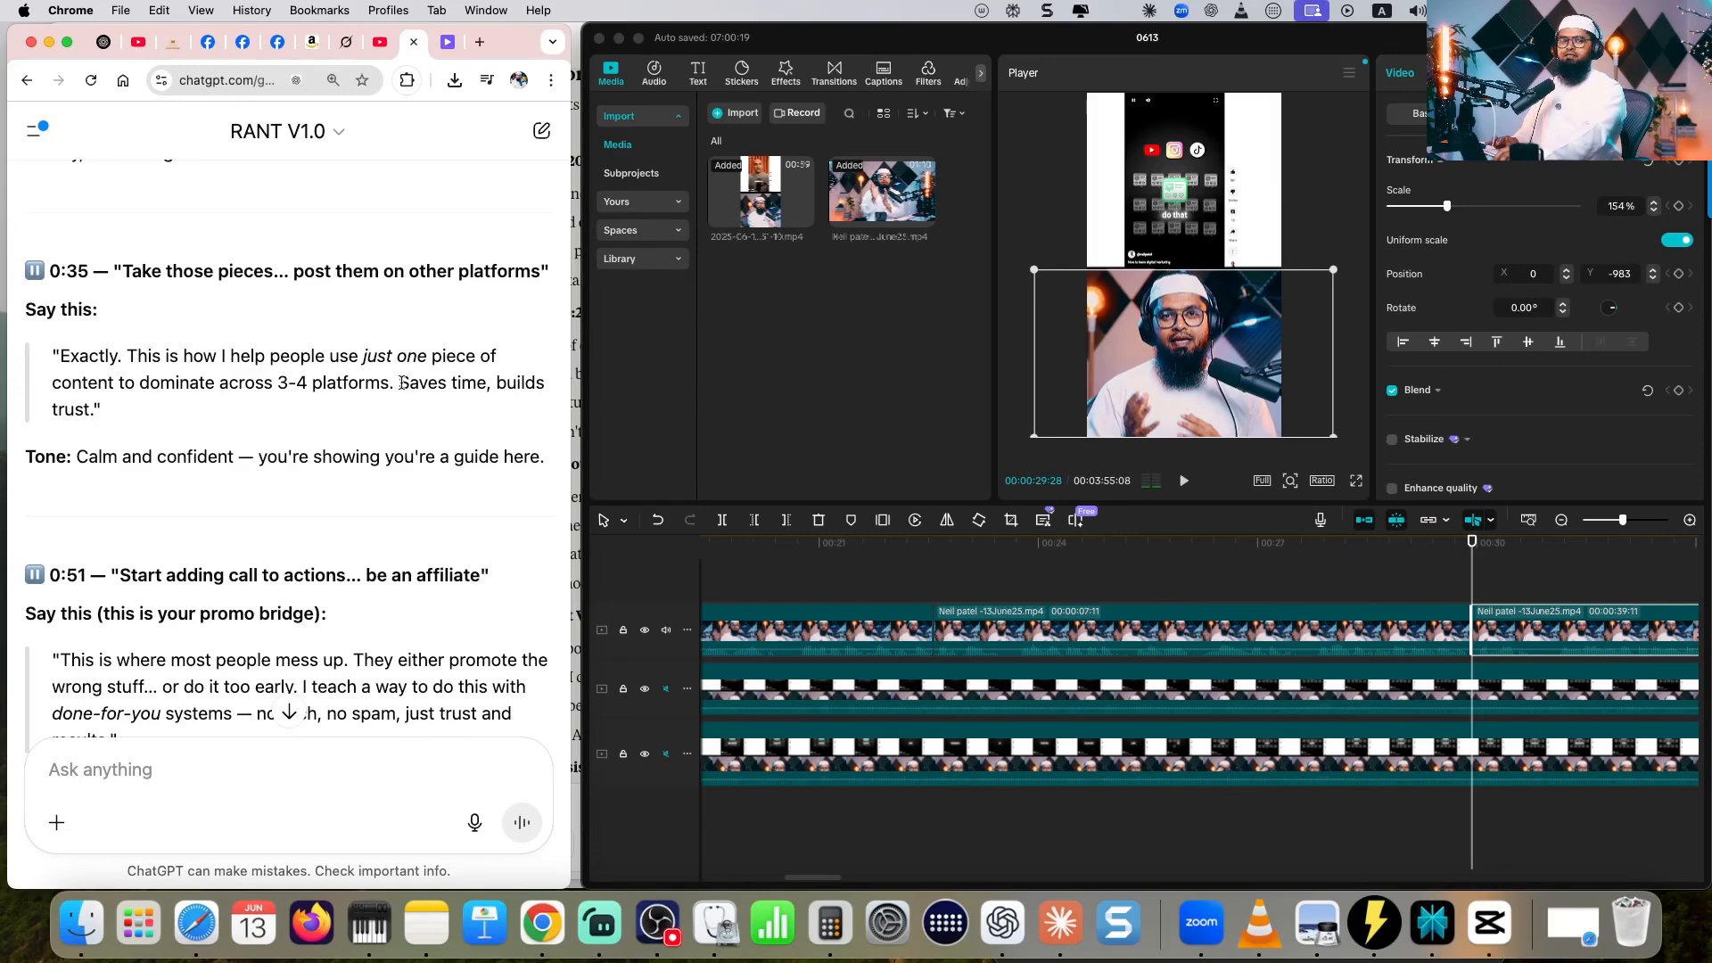
pyautogui.moveTo(400, 382); pyautogui.dragTo(455, 415)
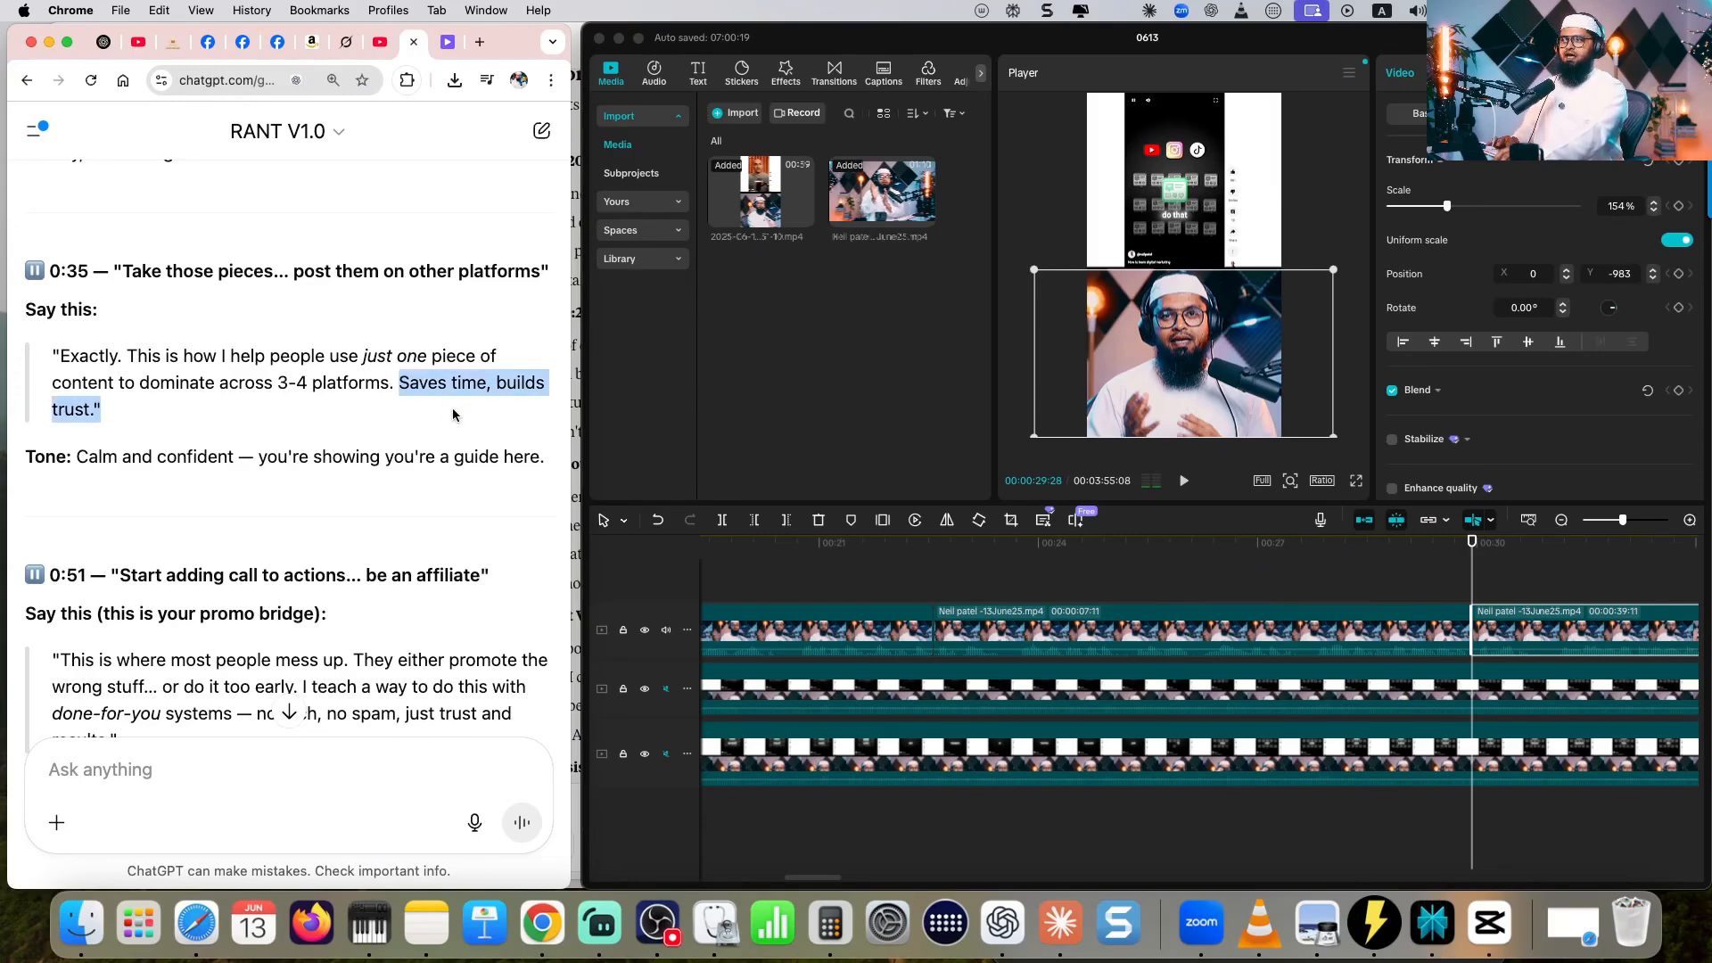
pyautogui.click(1185, 480)
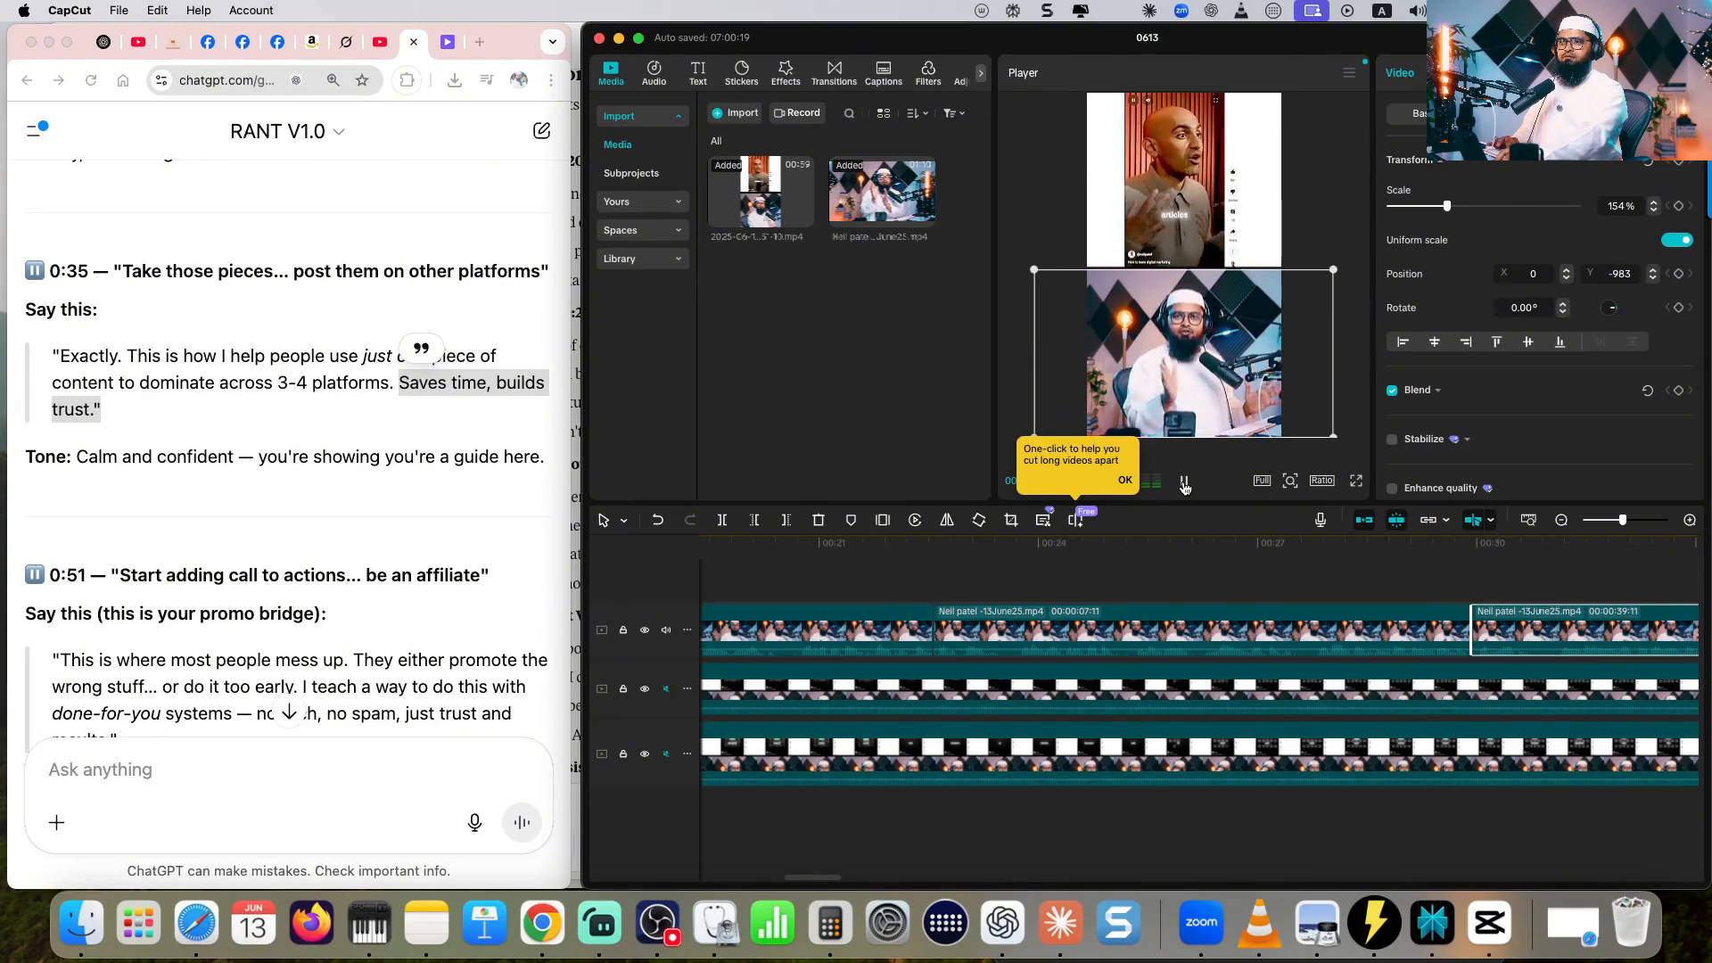
pyautogui.click(1184, 483)
pyautogui.moveTo(1203, 547); pyautogui.dragTo(1200, 547)
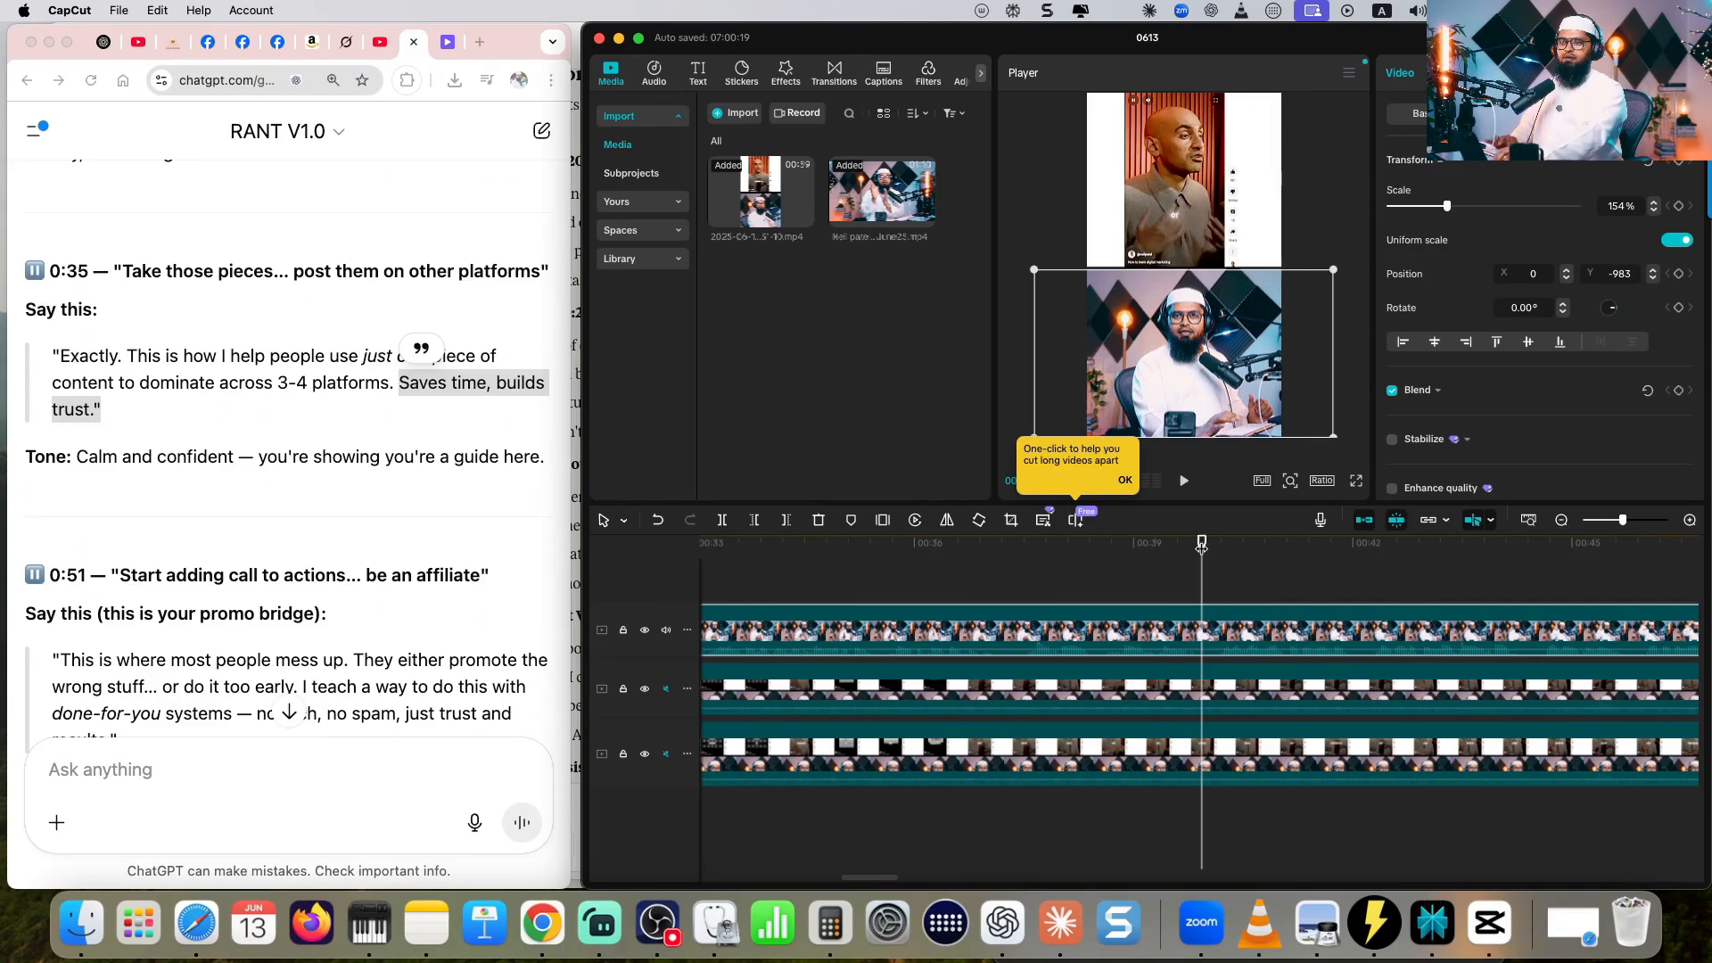
pyautogui.press('super+b')
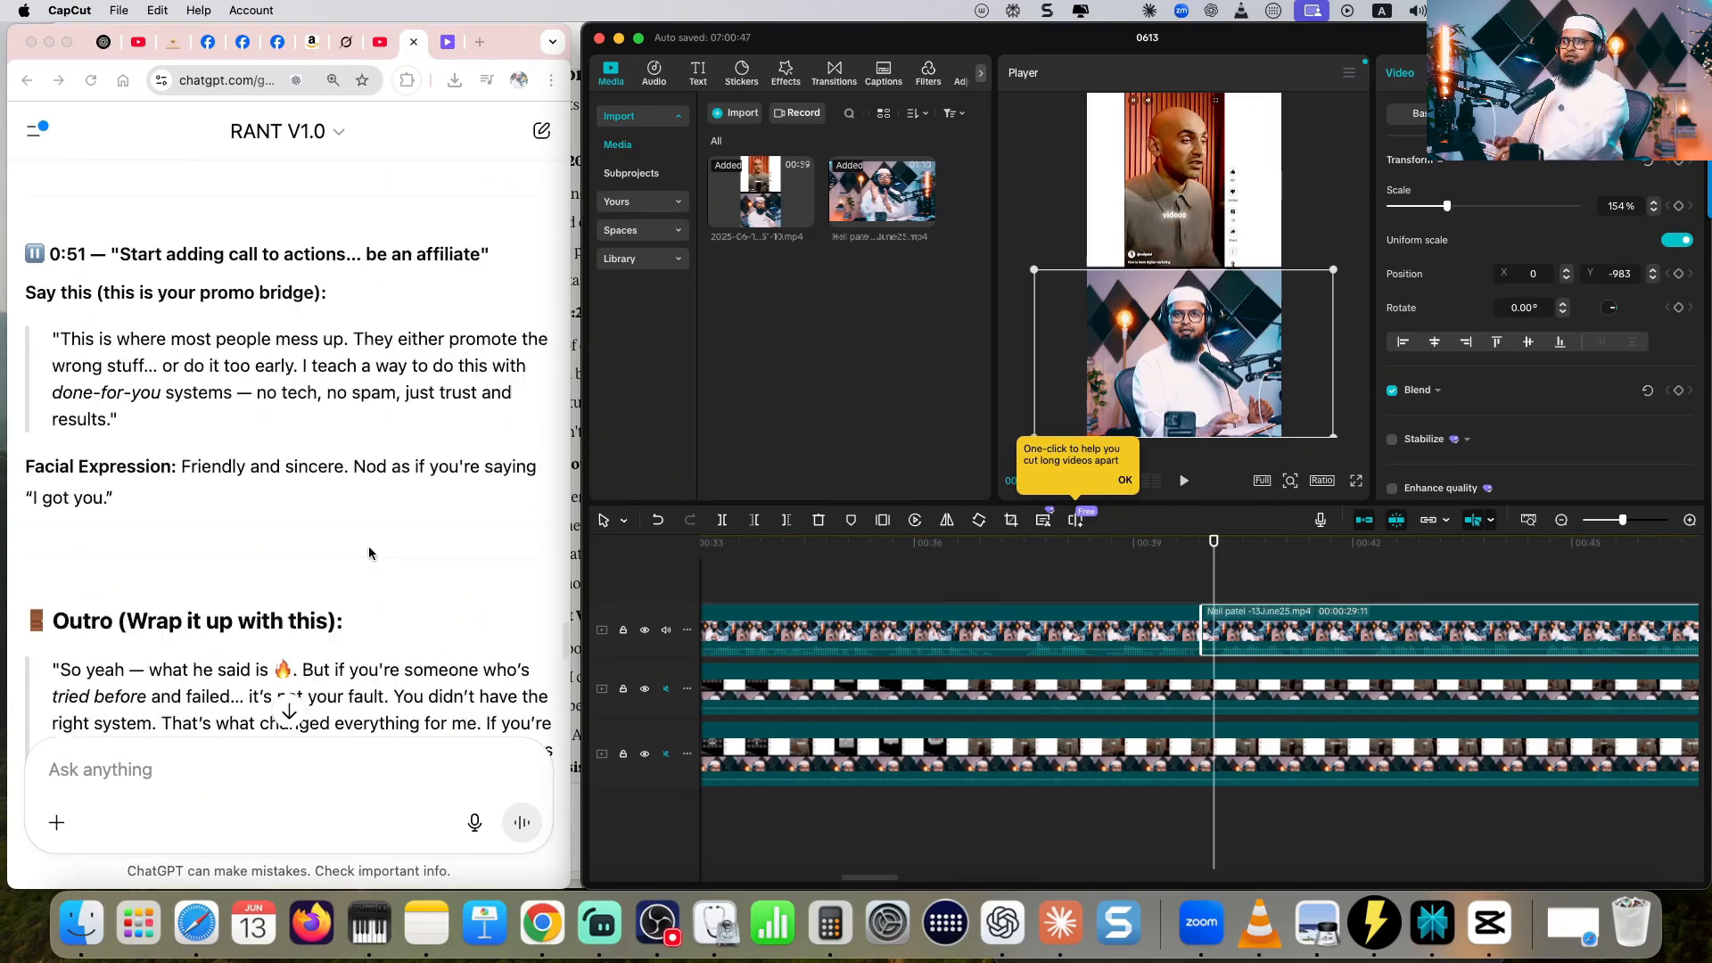
# - Split the avatar clip at 00:00:52:27, after the script's 0:51 reaction ending in "just trust and results"
pyautogui.scroll(1, 371, 550)
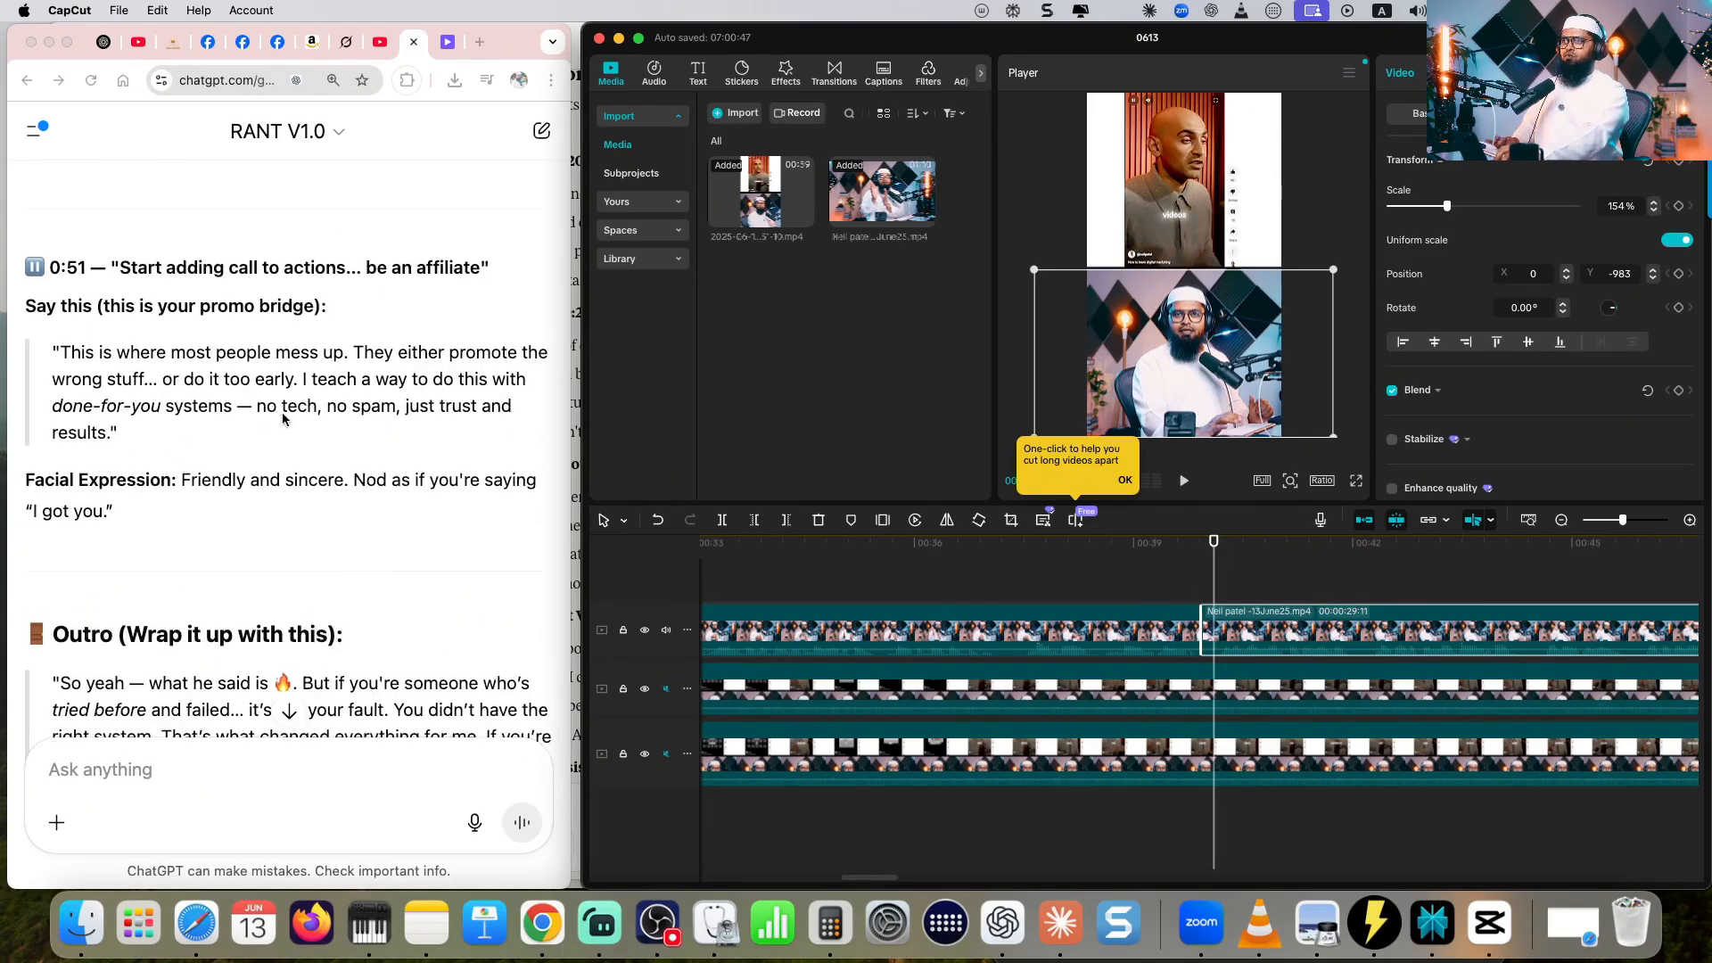
pyautogui.click(422, 425)
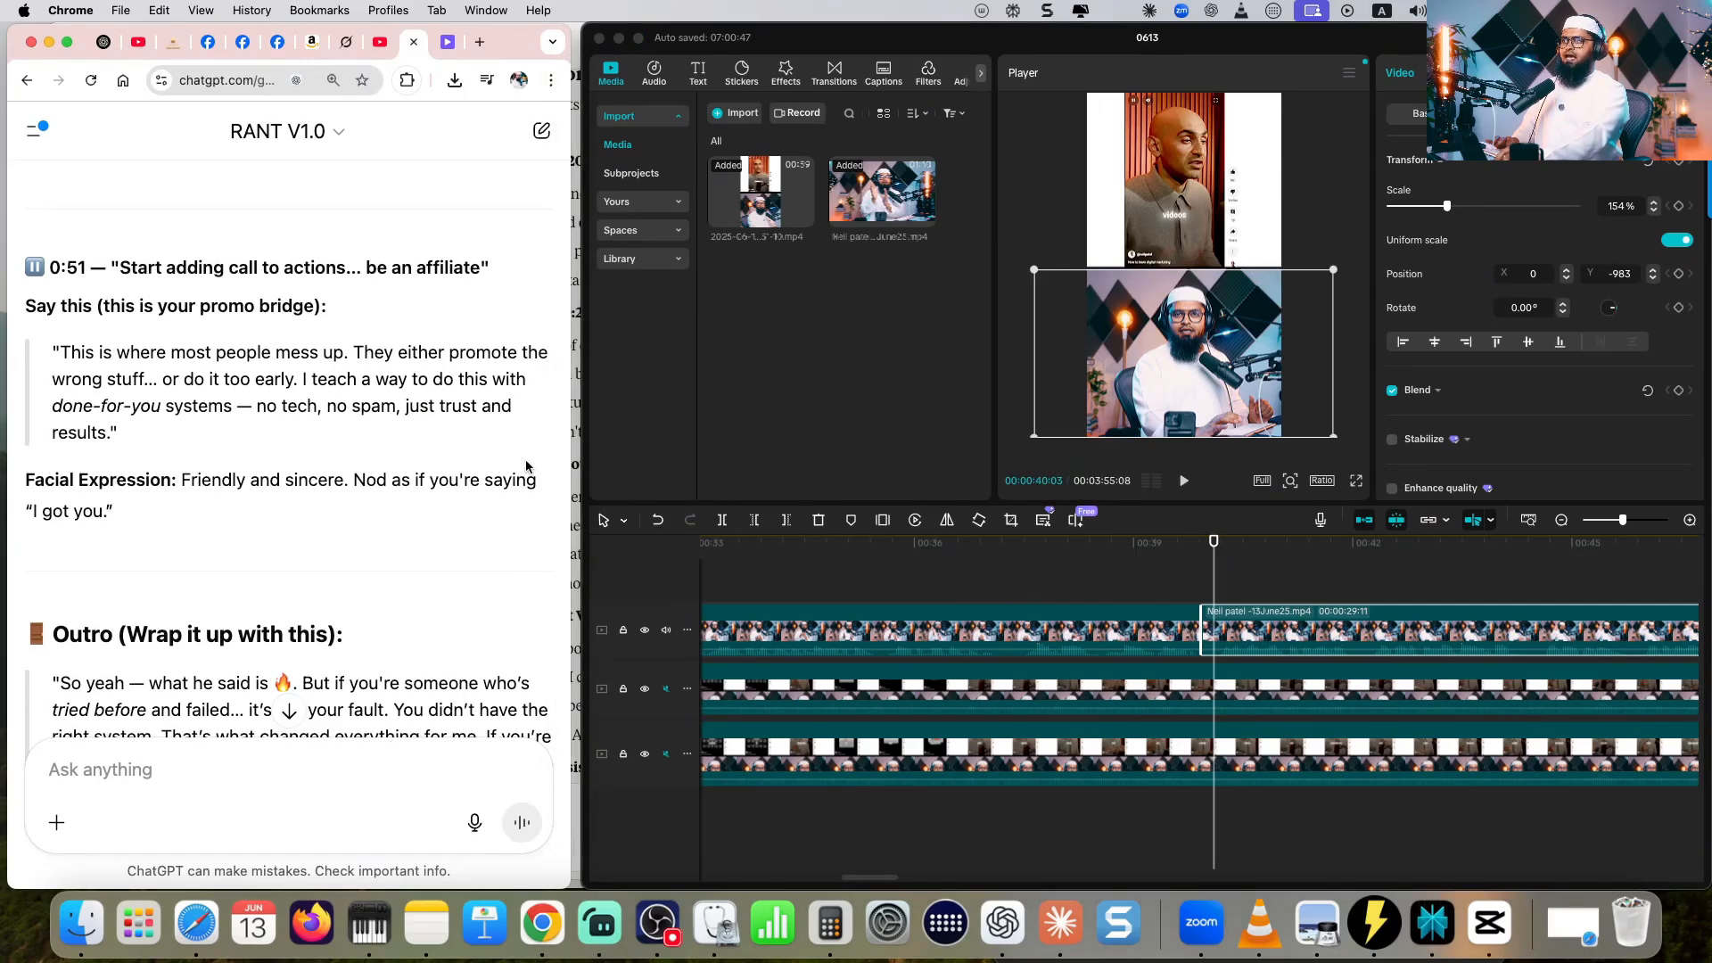
pyautogui.click(1185, 481)
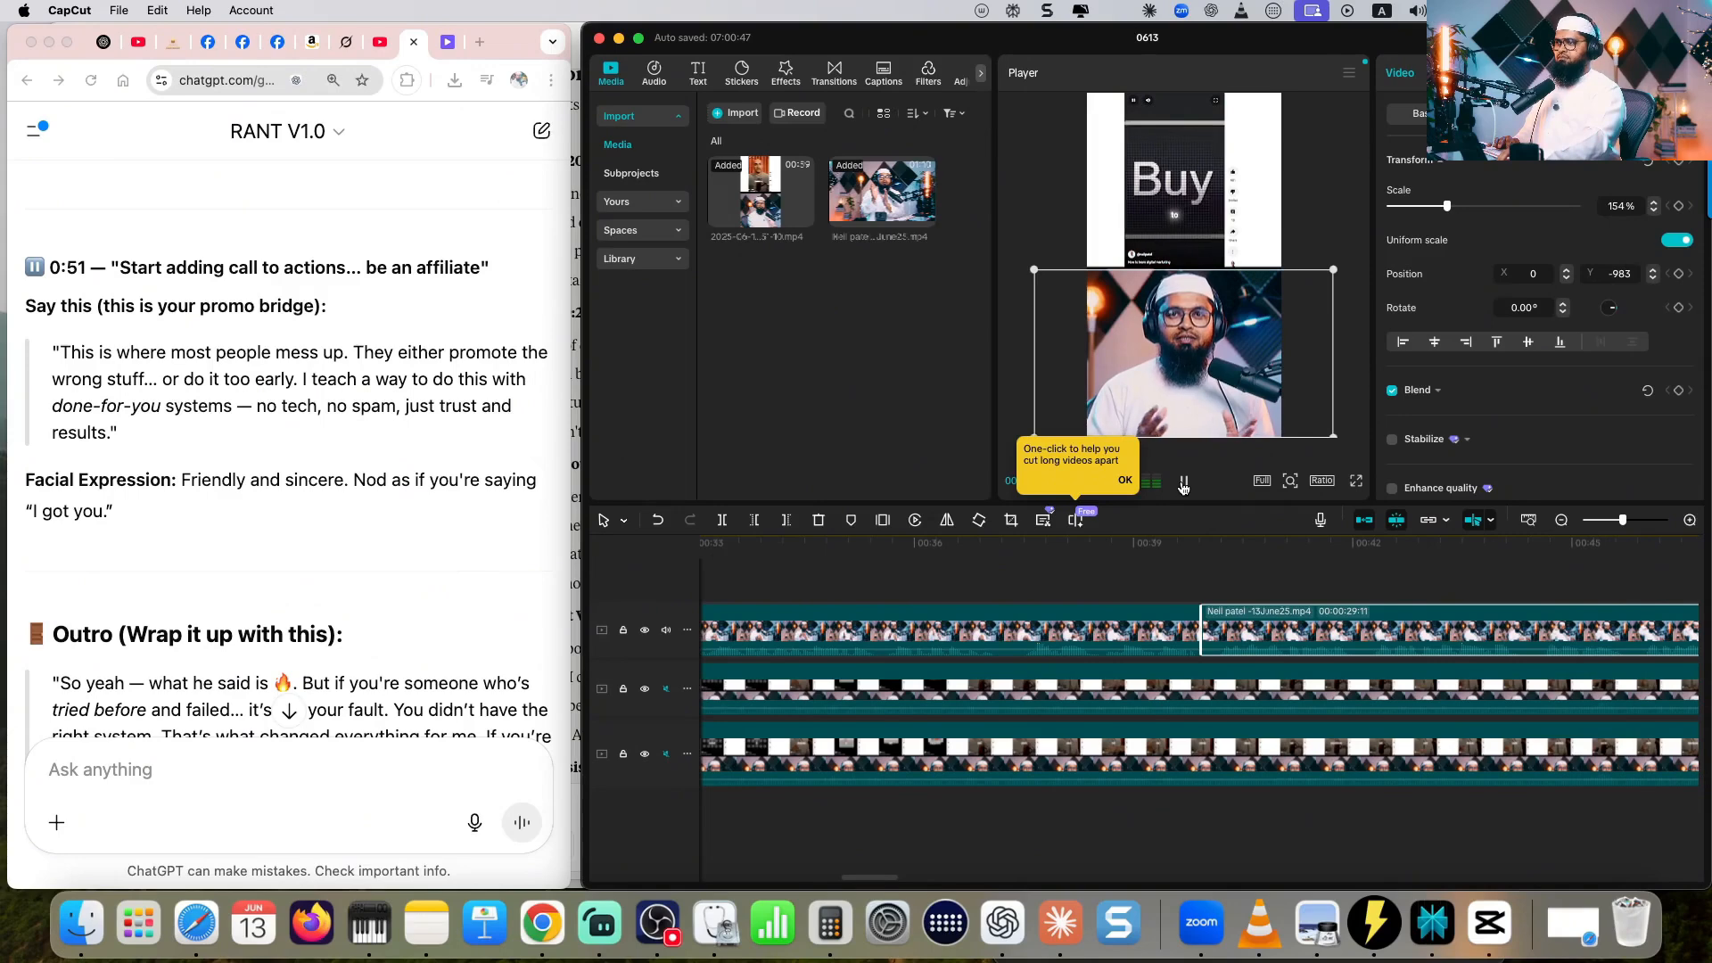
pyautogui.click(1184, 485)
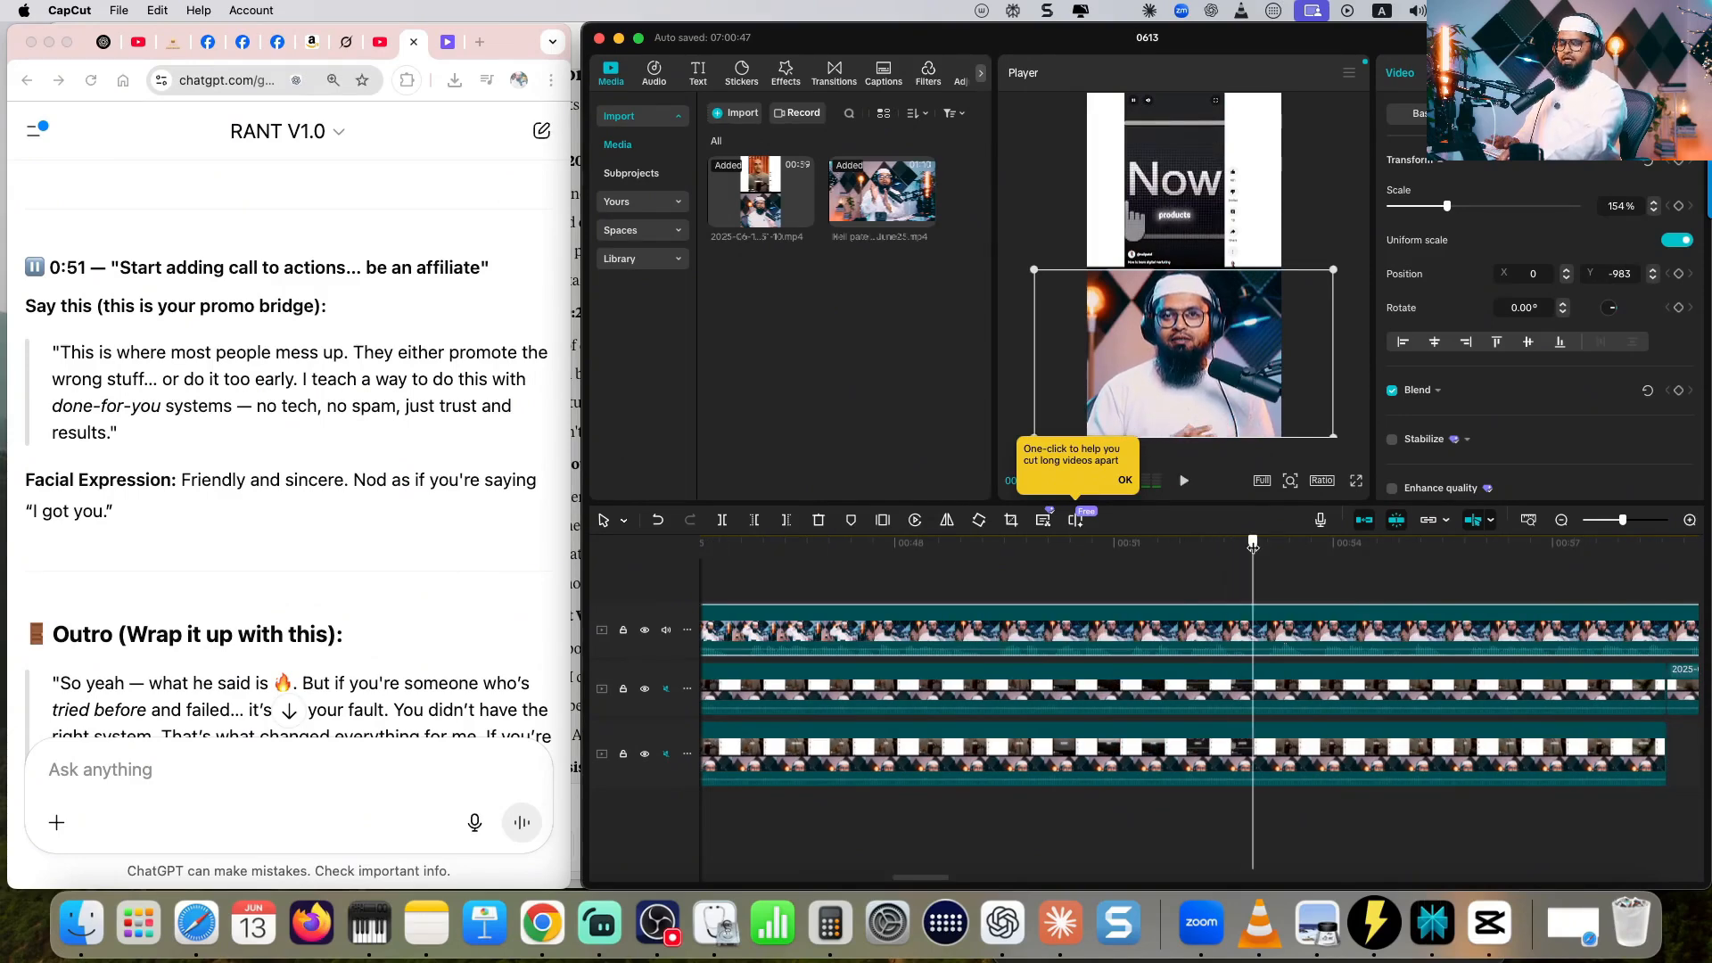
pyautogui.hscroll(5, 1252, 546)
# - Review the script's outro and play the last part of the avatar clip to check it against the text
pyautogui.scroll(-5, 319, 560)
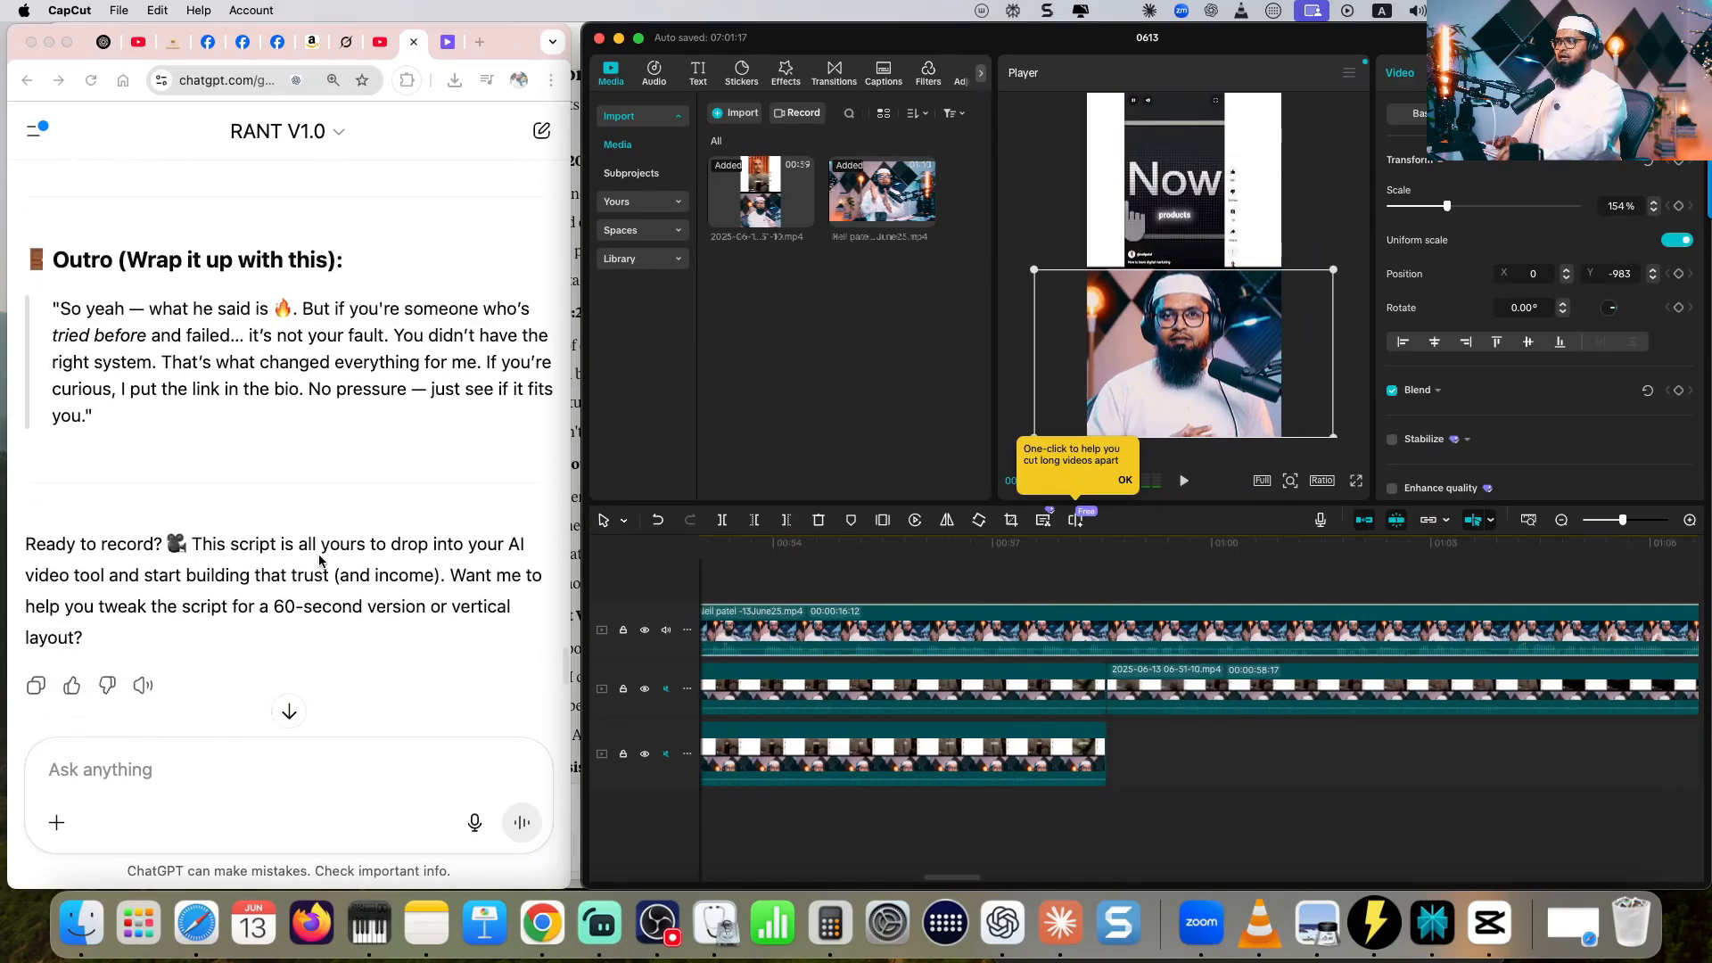
pyautogui.scroll(1, 319, 560)
pyautogui.click(336, 447)
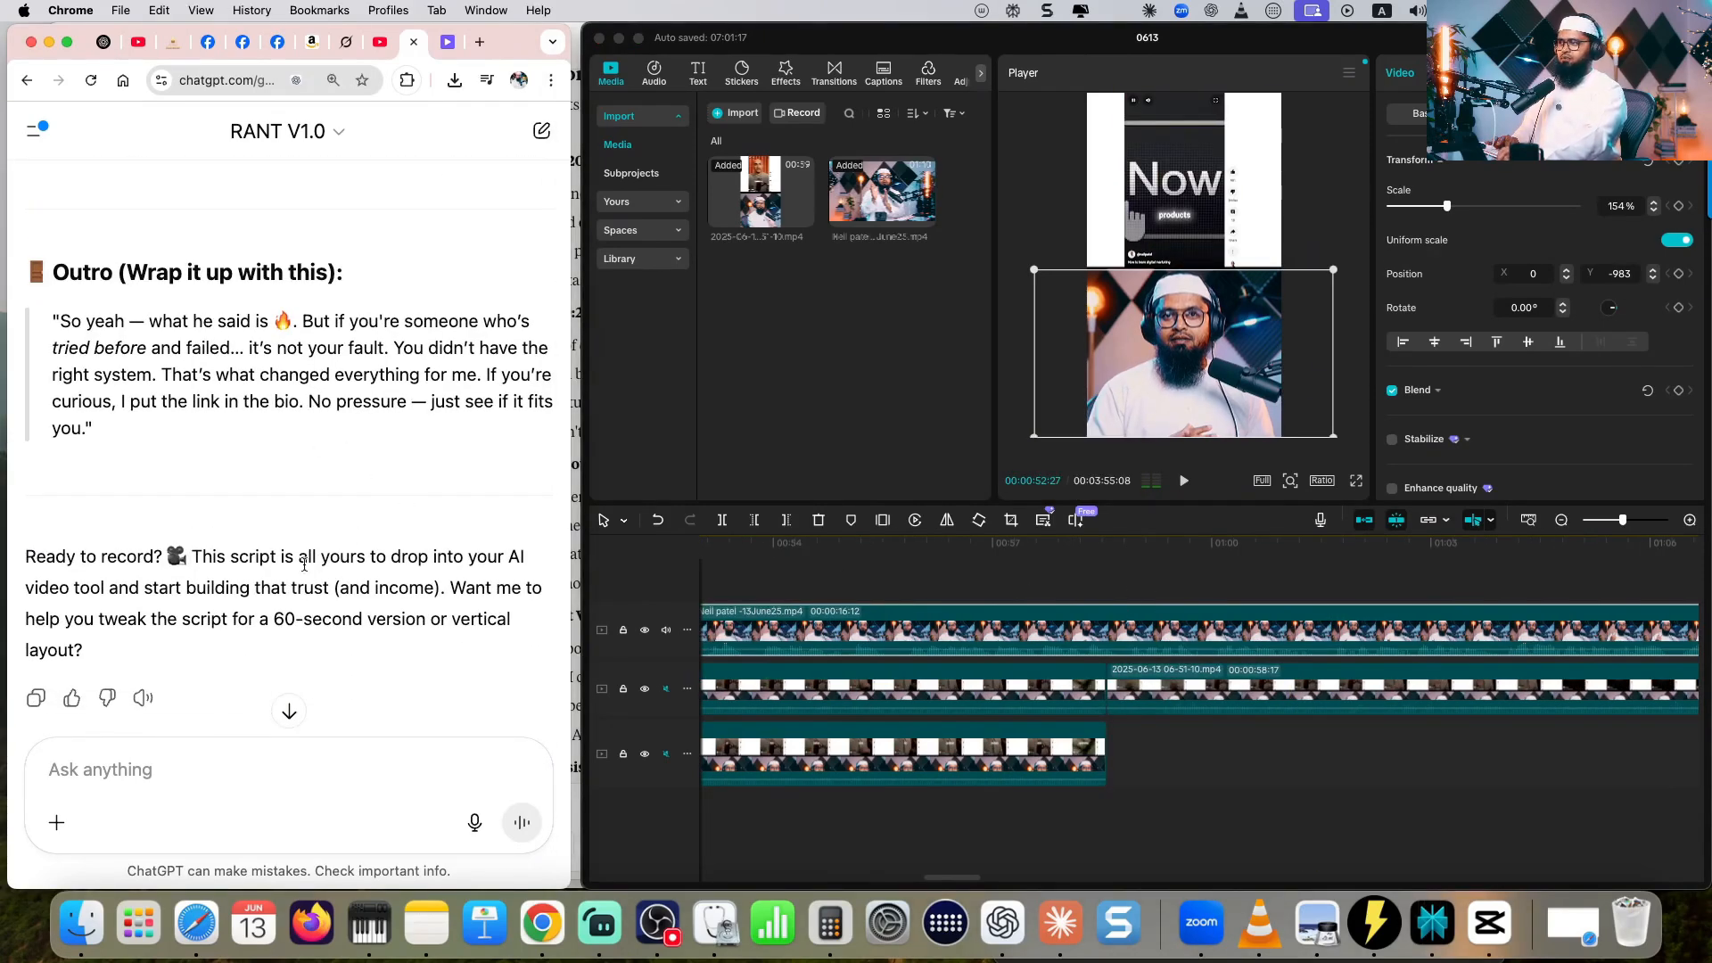
pyautogui.scroll(-3, 304, 564)
pyautogui.scroll(1, 304, 564)
pyautogui.hscroll(5, 1249, 615)
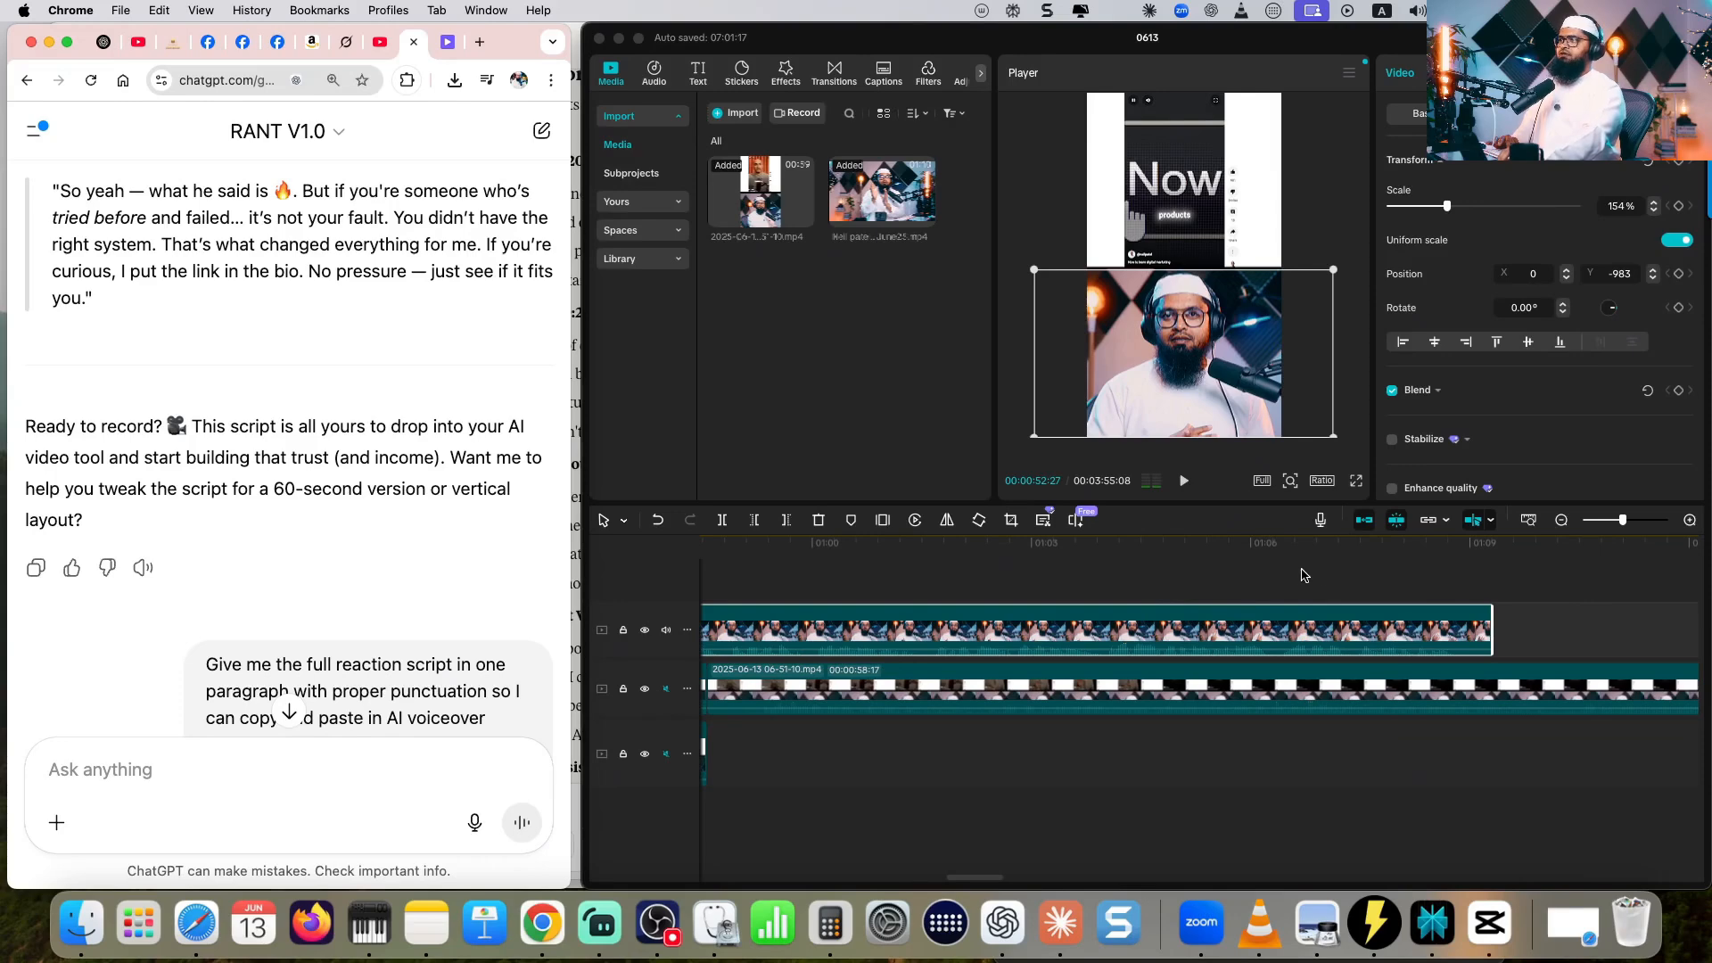
pyautogui.click(1234, 556)
pyautogui.press('space')
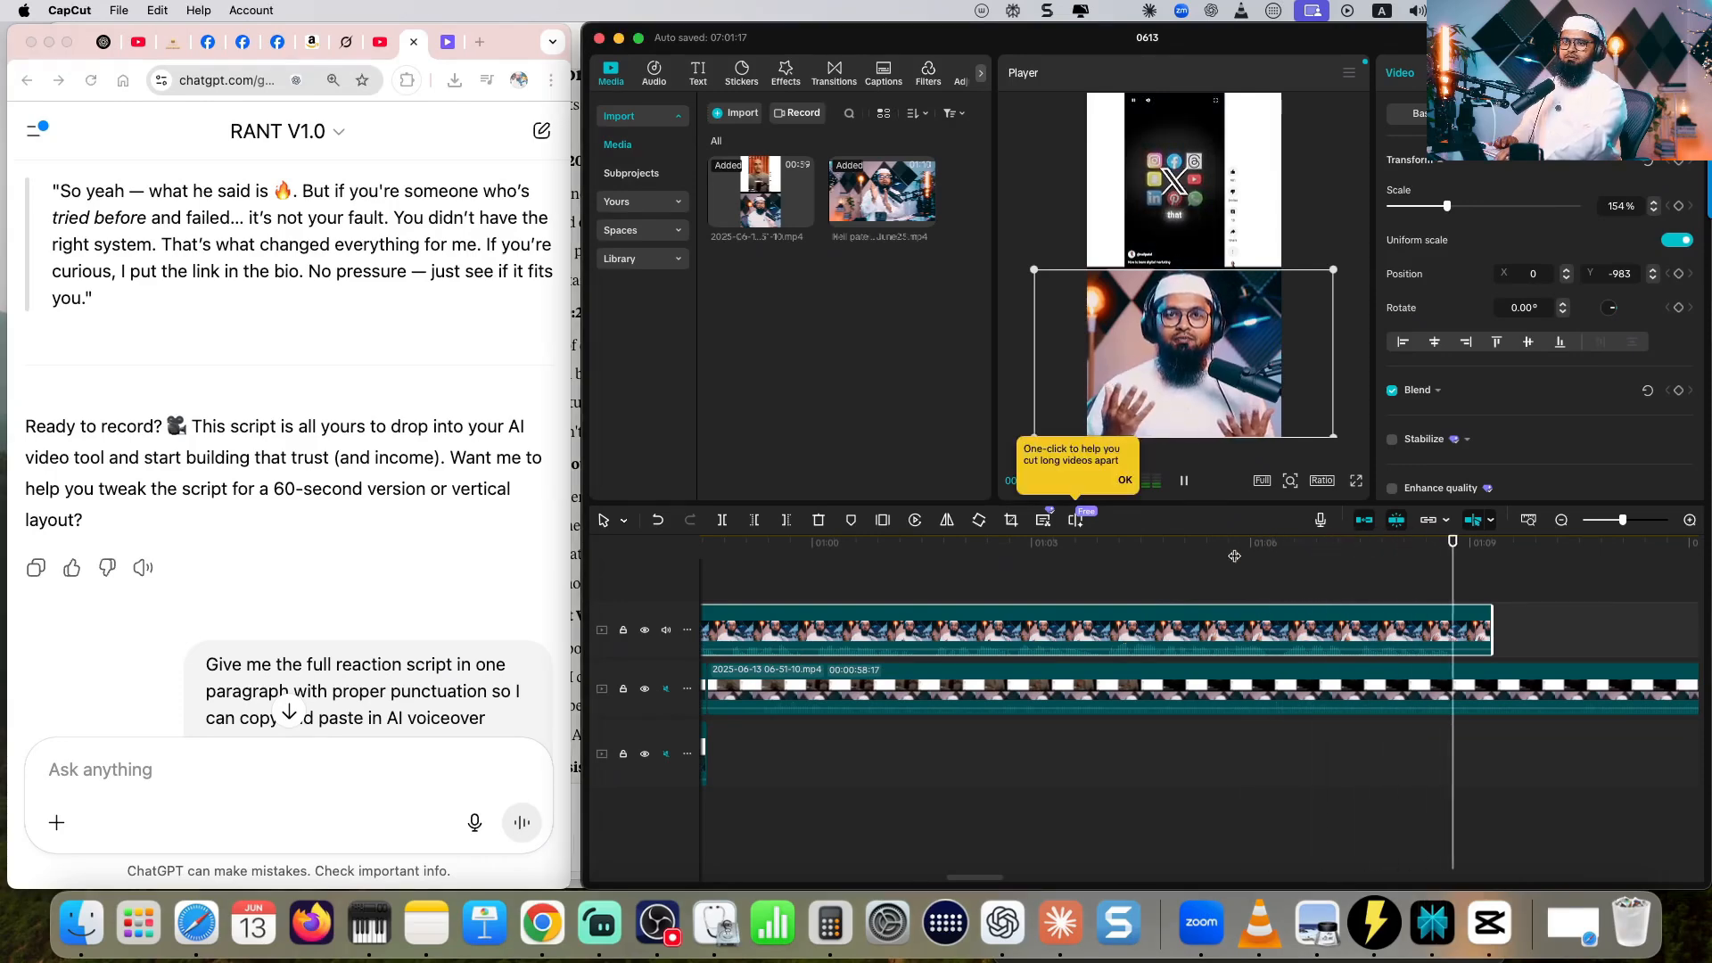
pyautogui.press('space')
# - Move the bottom recorded clip so that it starts at 00:00:13:15, where the avatar's intro hook ends
pyautogui.hscroll(-15, 981, 714)
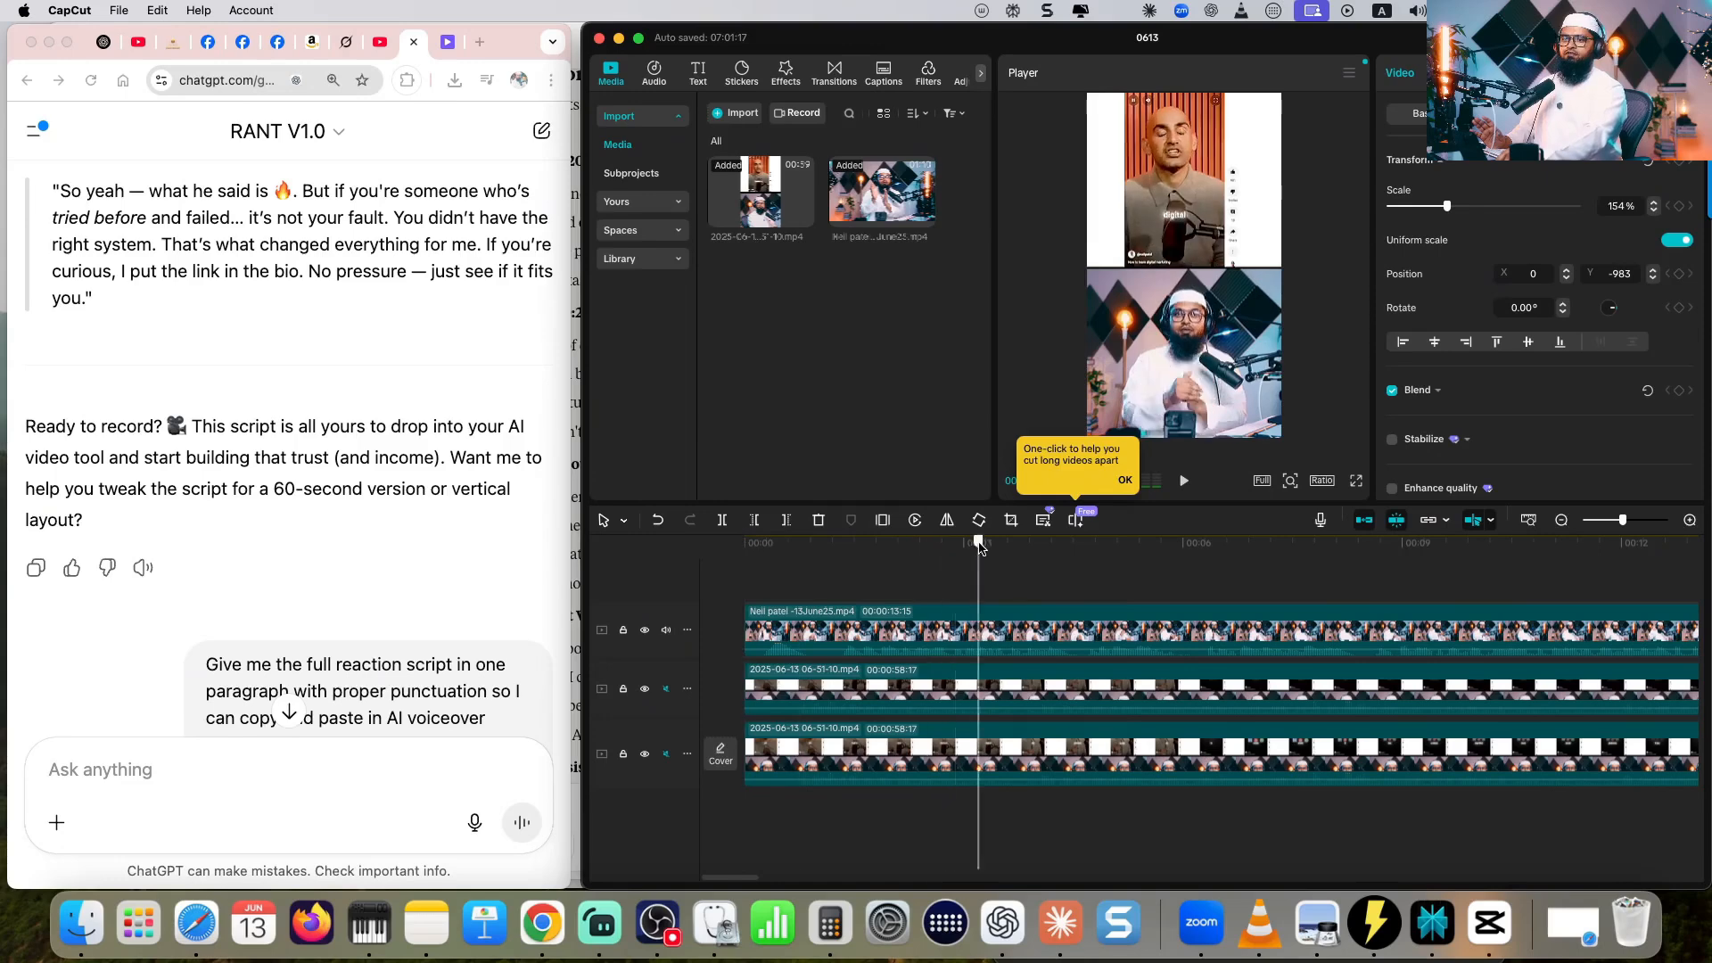
pyautogui.click(1128, 549)
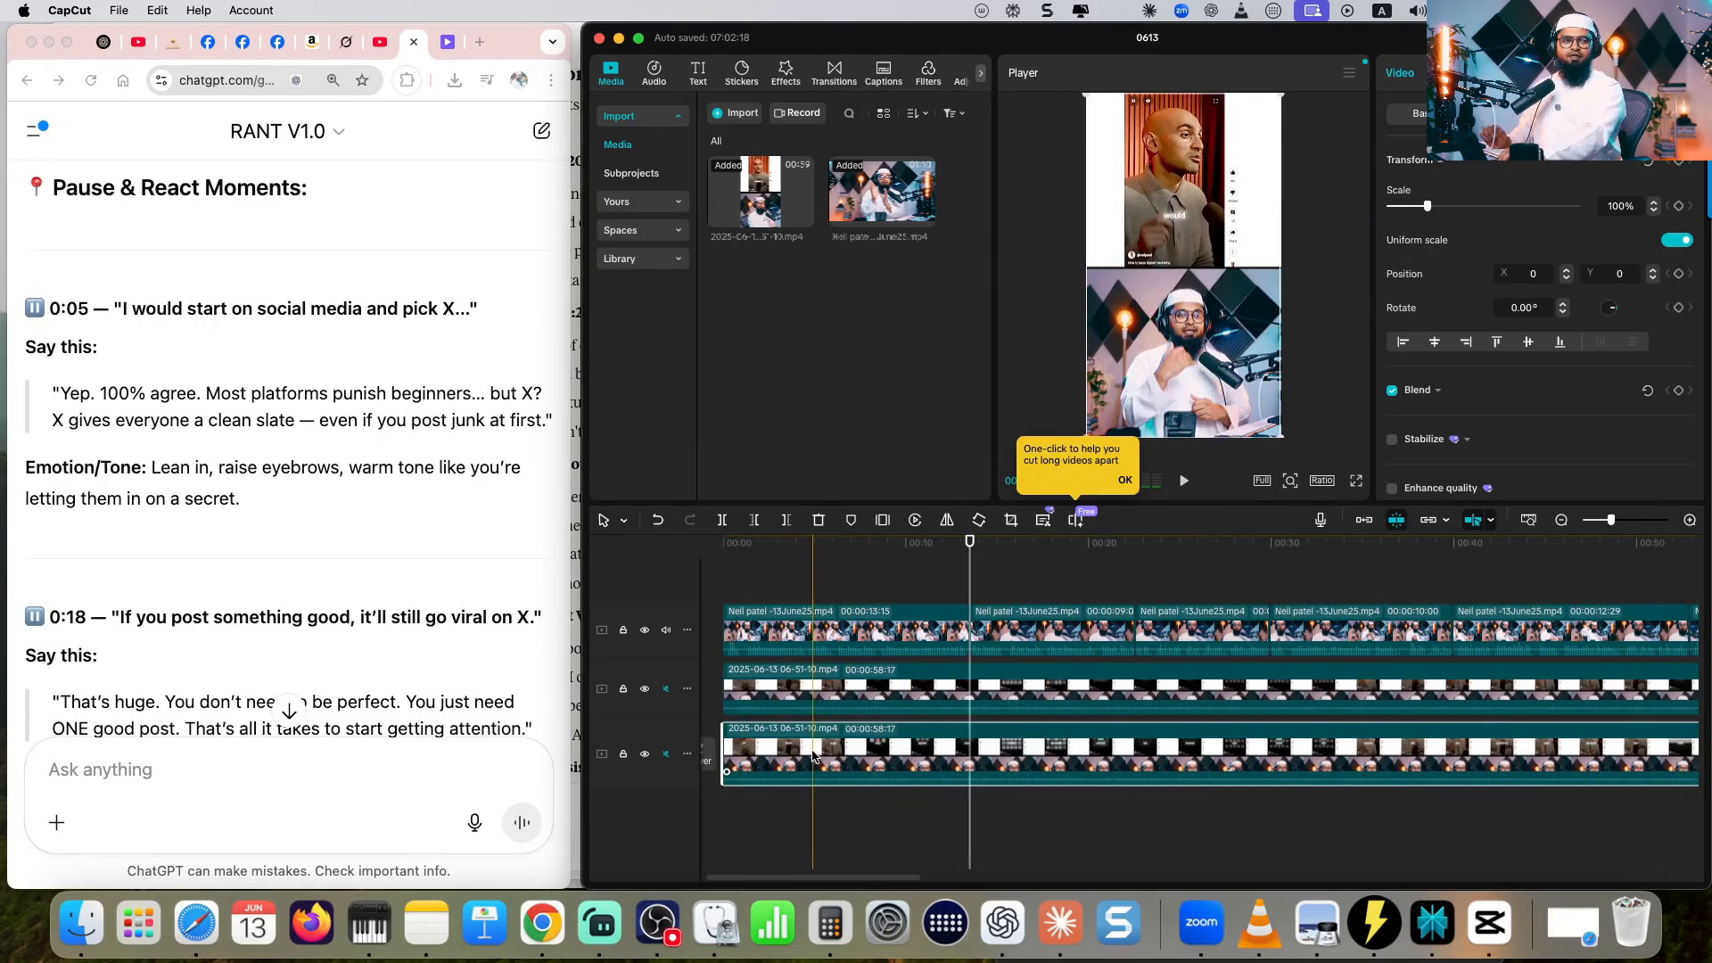
pyautogui.hscroll(-1, 865, 756)
pyautogui.moveTo(776, 749); pyautogui.dragTo(1017, 749)
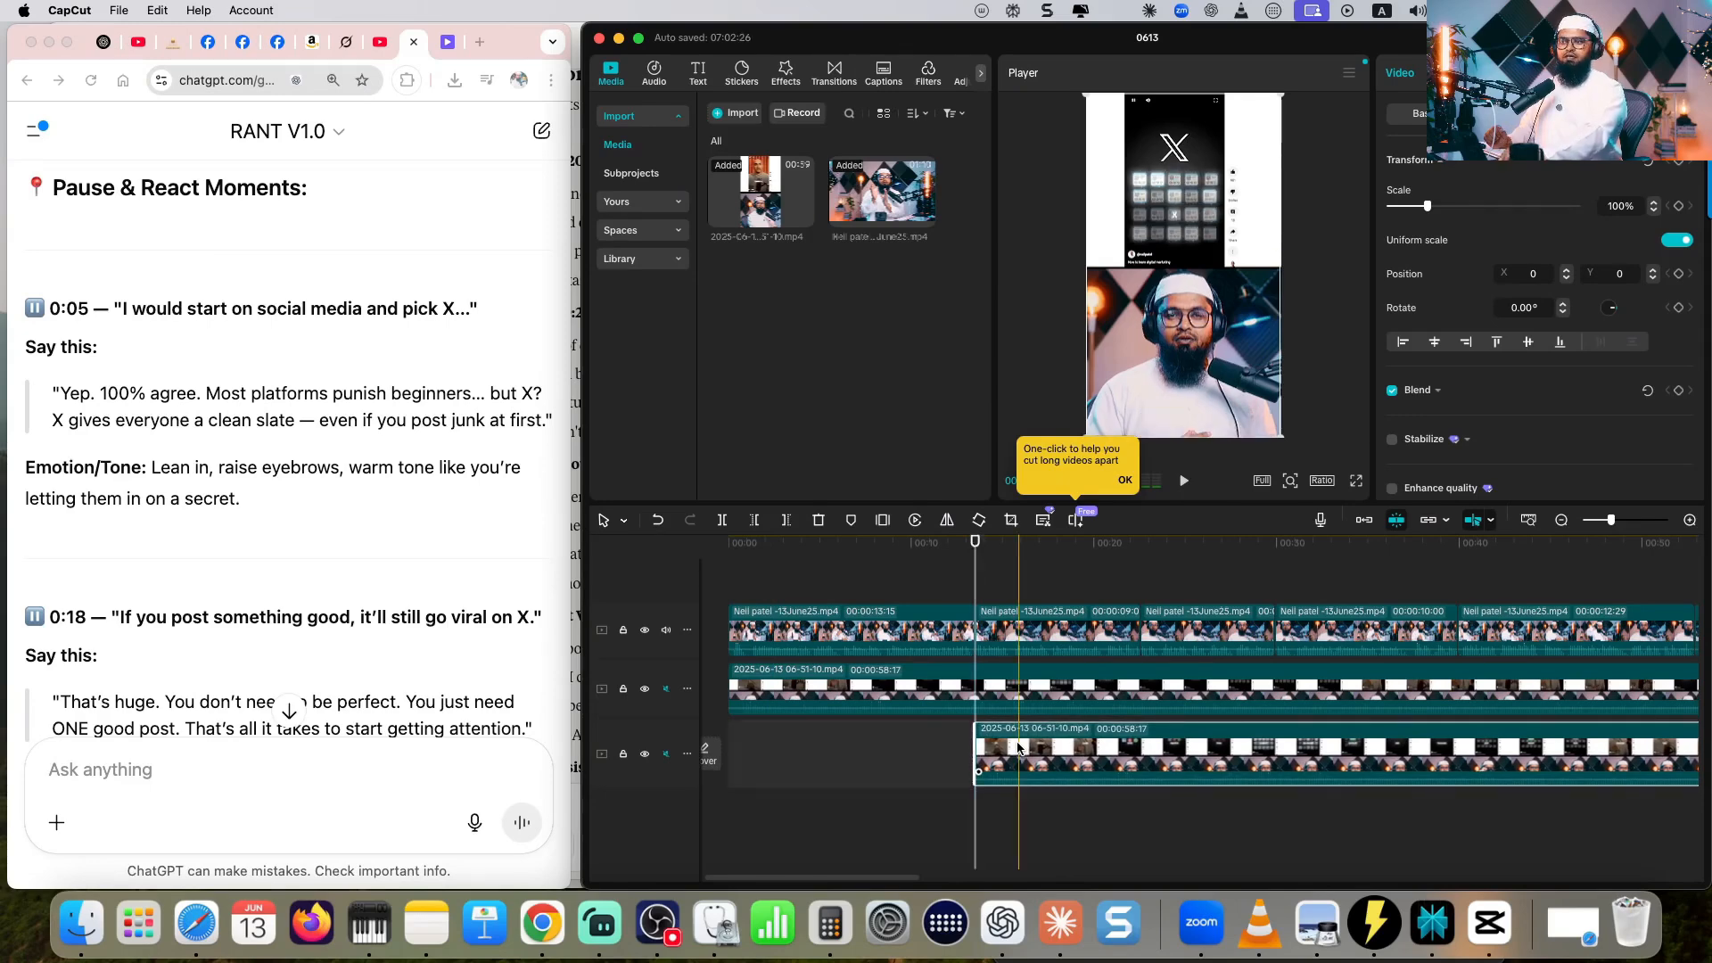
# - With the avatar track muted and the bottom recorded-clip track unmuted, split the recorded clip at 00:00:21:20 for the script's 0:05 cue
pyautogui.click(192, 481)
pyautogui.scroll(1, 193, 481)
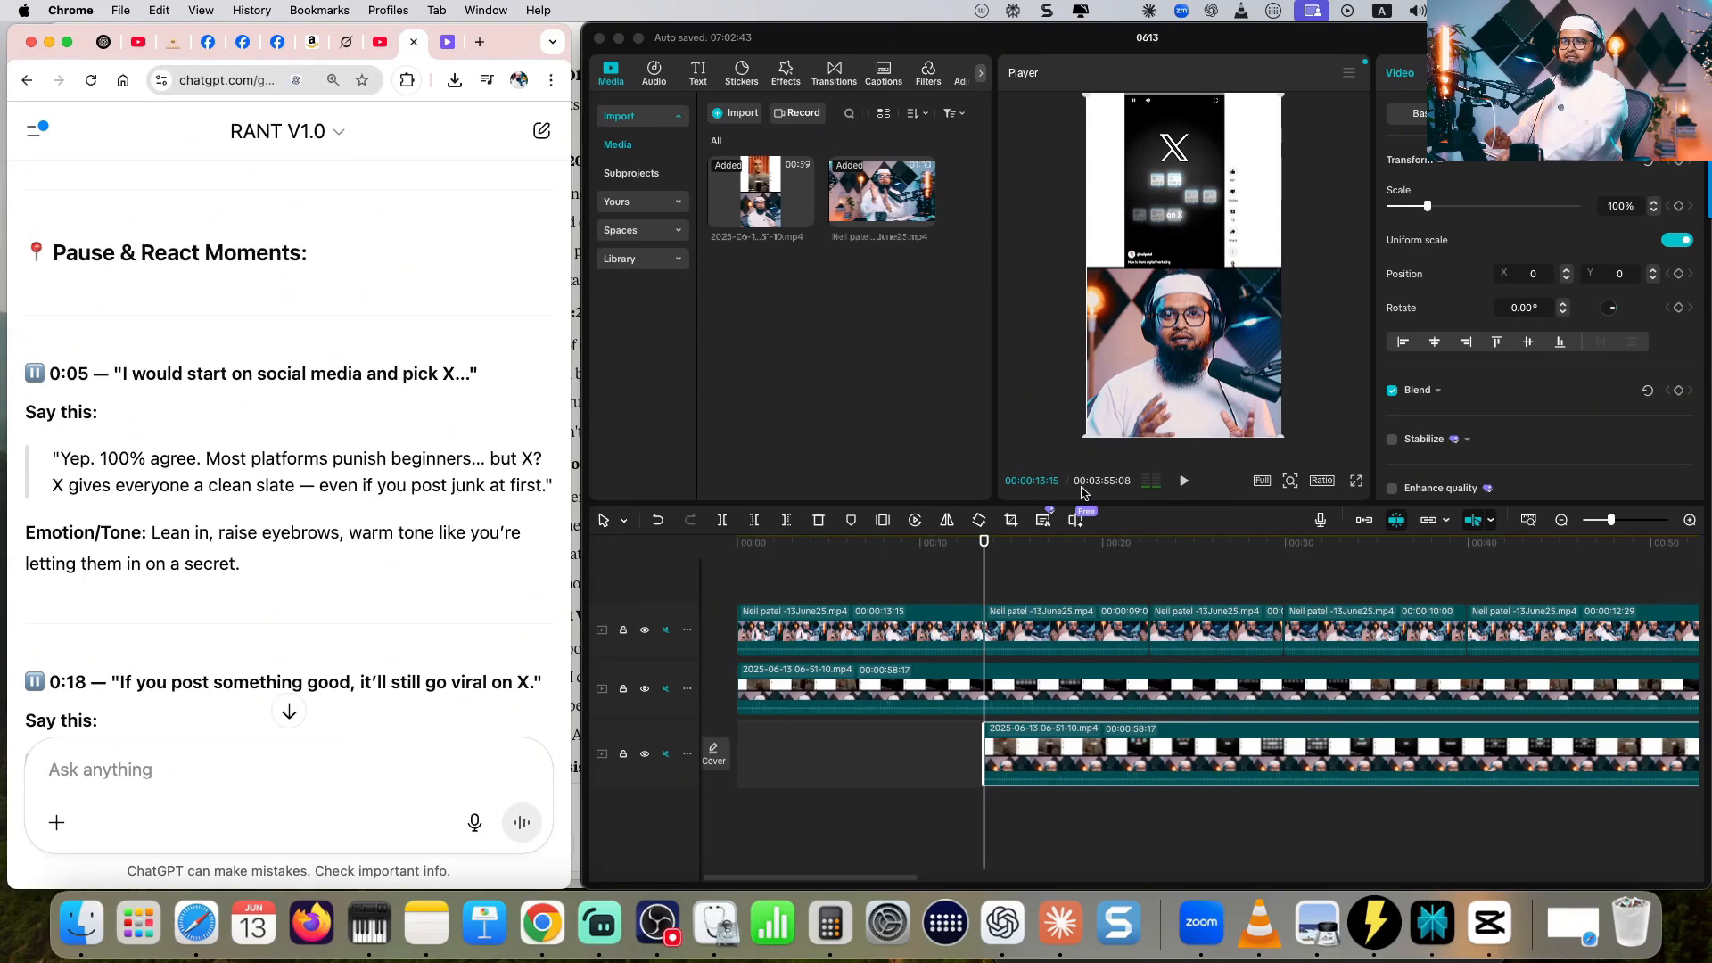
pyautogui.click(1183, 481)
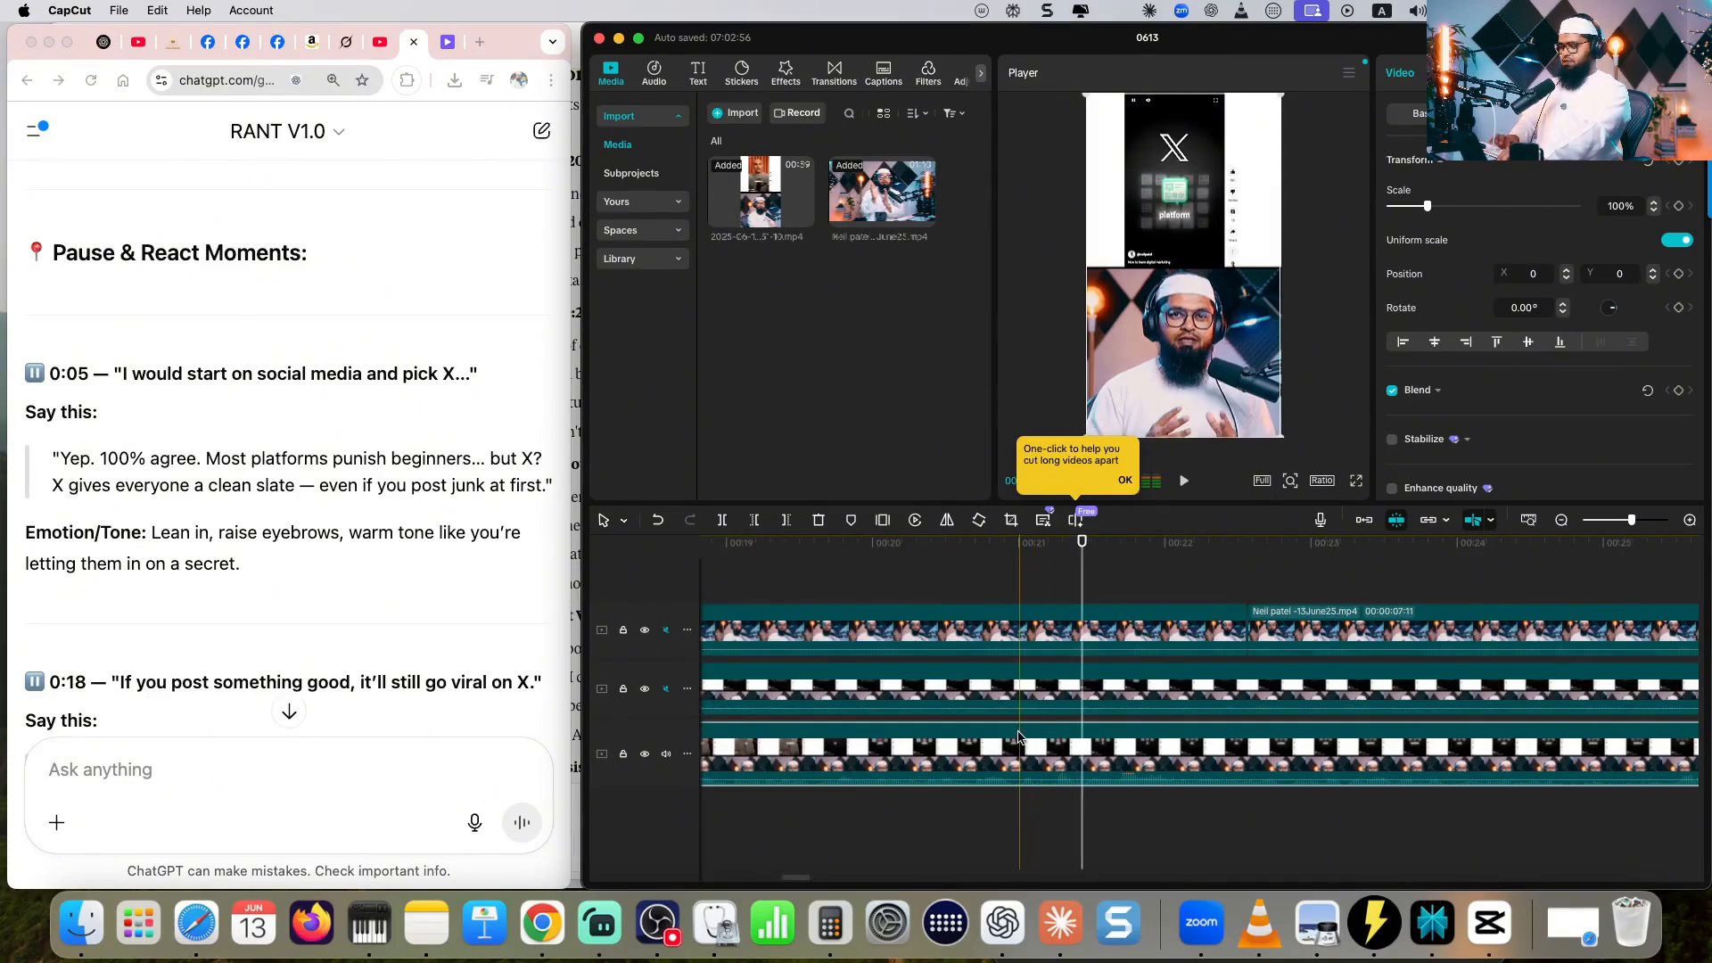
pyautogui.press('super+b')
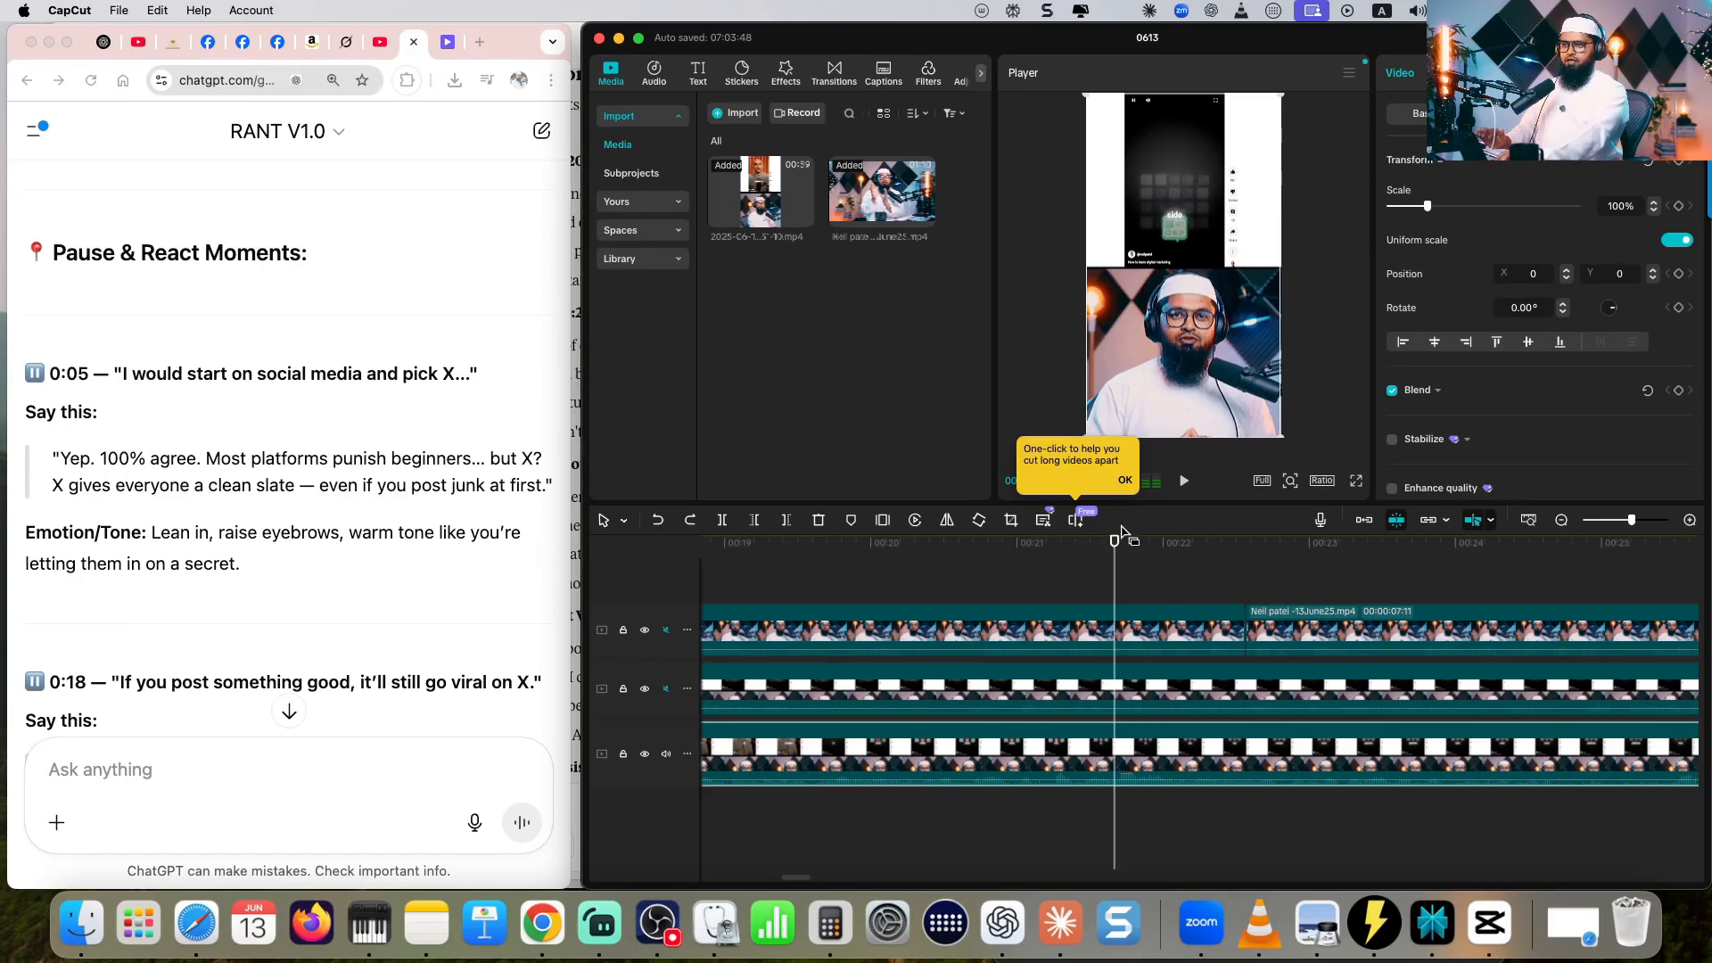
pyautogui.press('super+b')
# - Split the bottom recorded clip at 00:00:35:01 for the script's 0:18 cue, "it'll still go viral on X"
pyautogui.hscroll(2, 1206, 621)
pyautogui.scroll(-3, 373, 548)
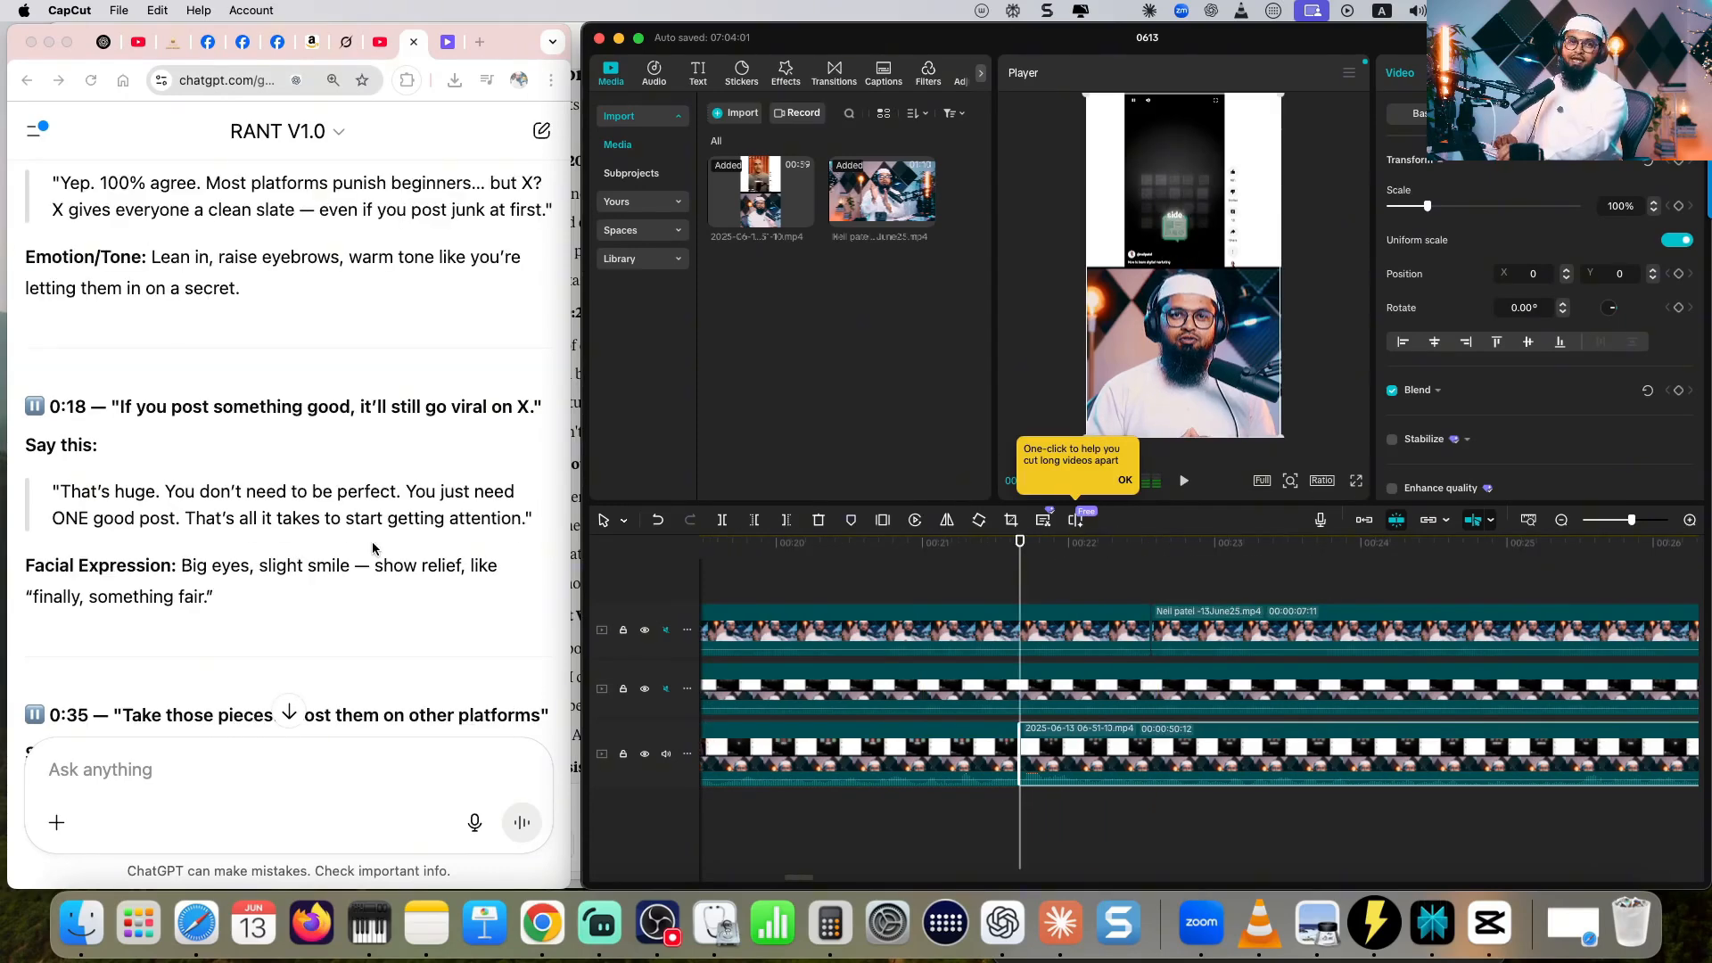
pyautogui.scroll(-1, 233, 428)
pyautogui.click(371, 393)
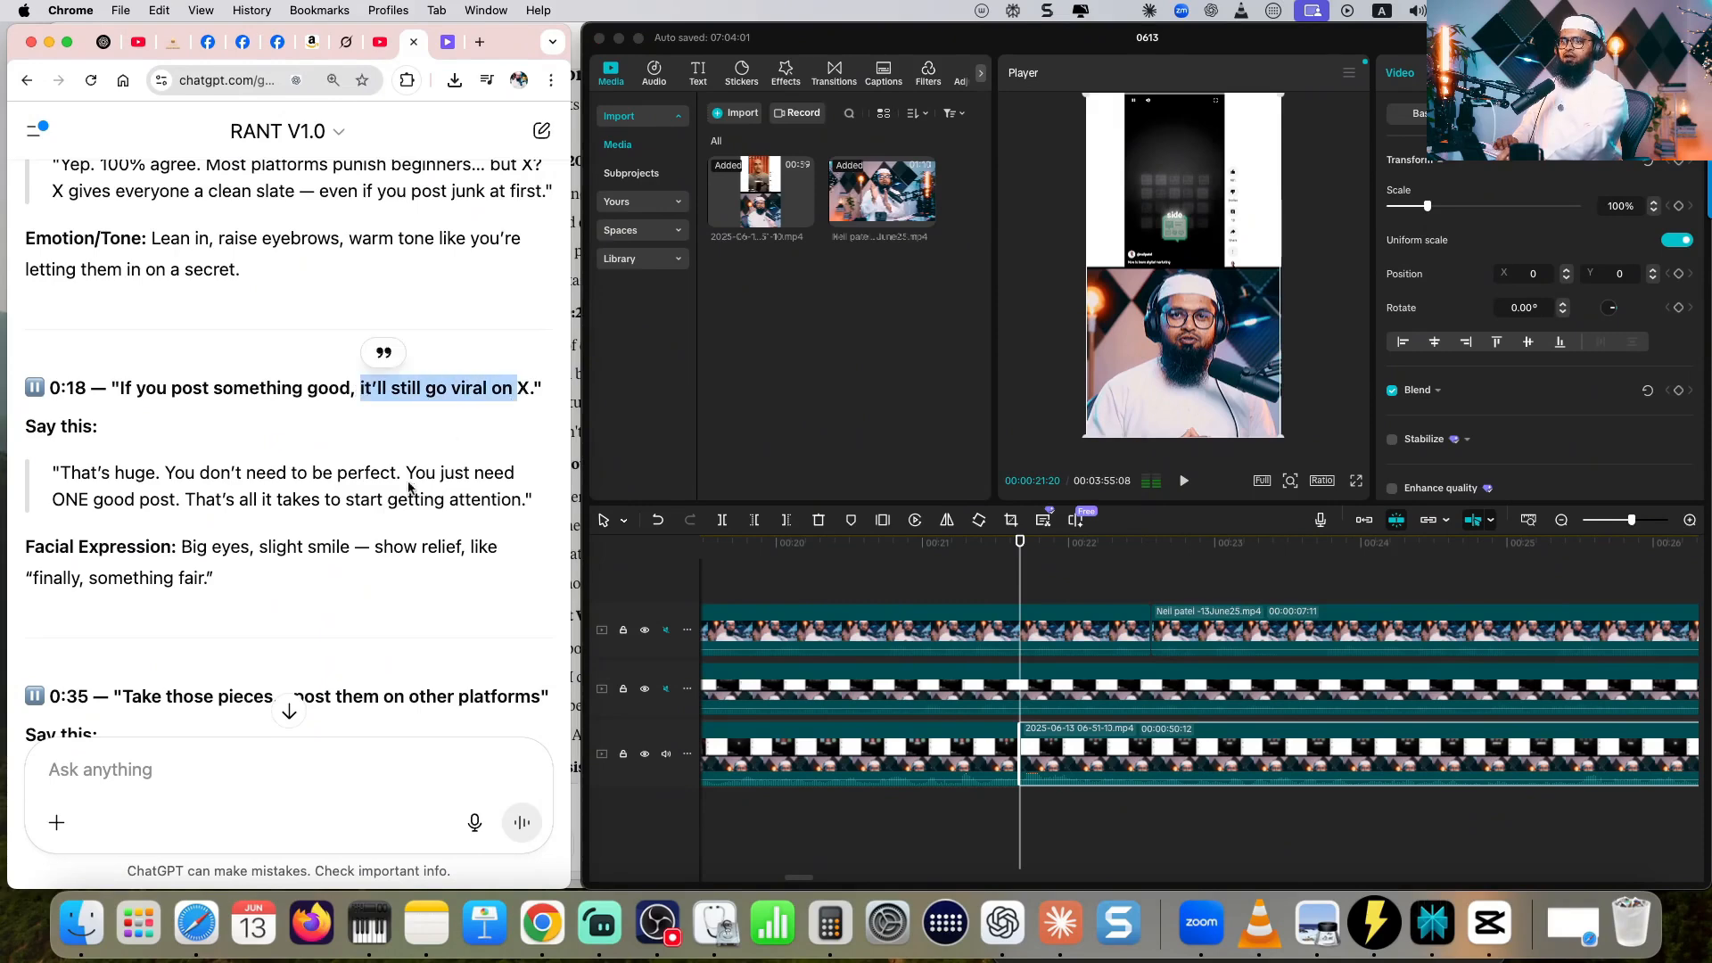
pyautogui.click(1185, 480)
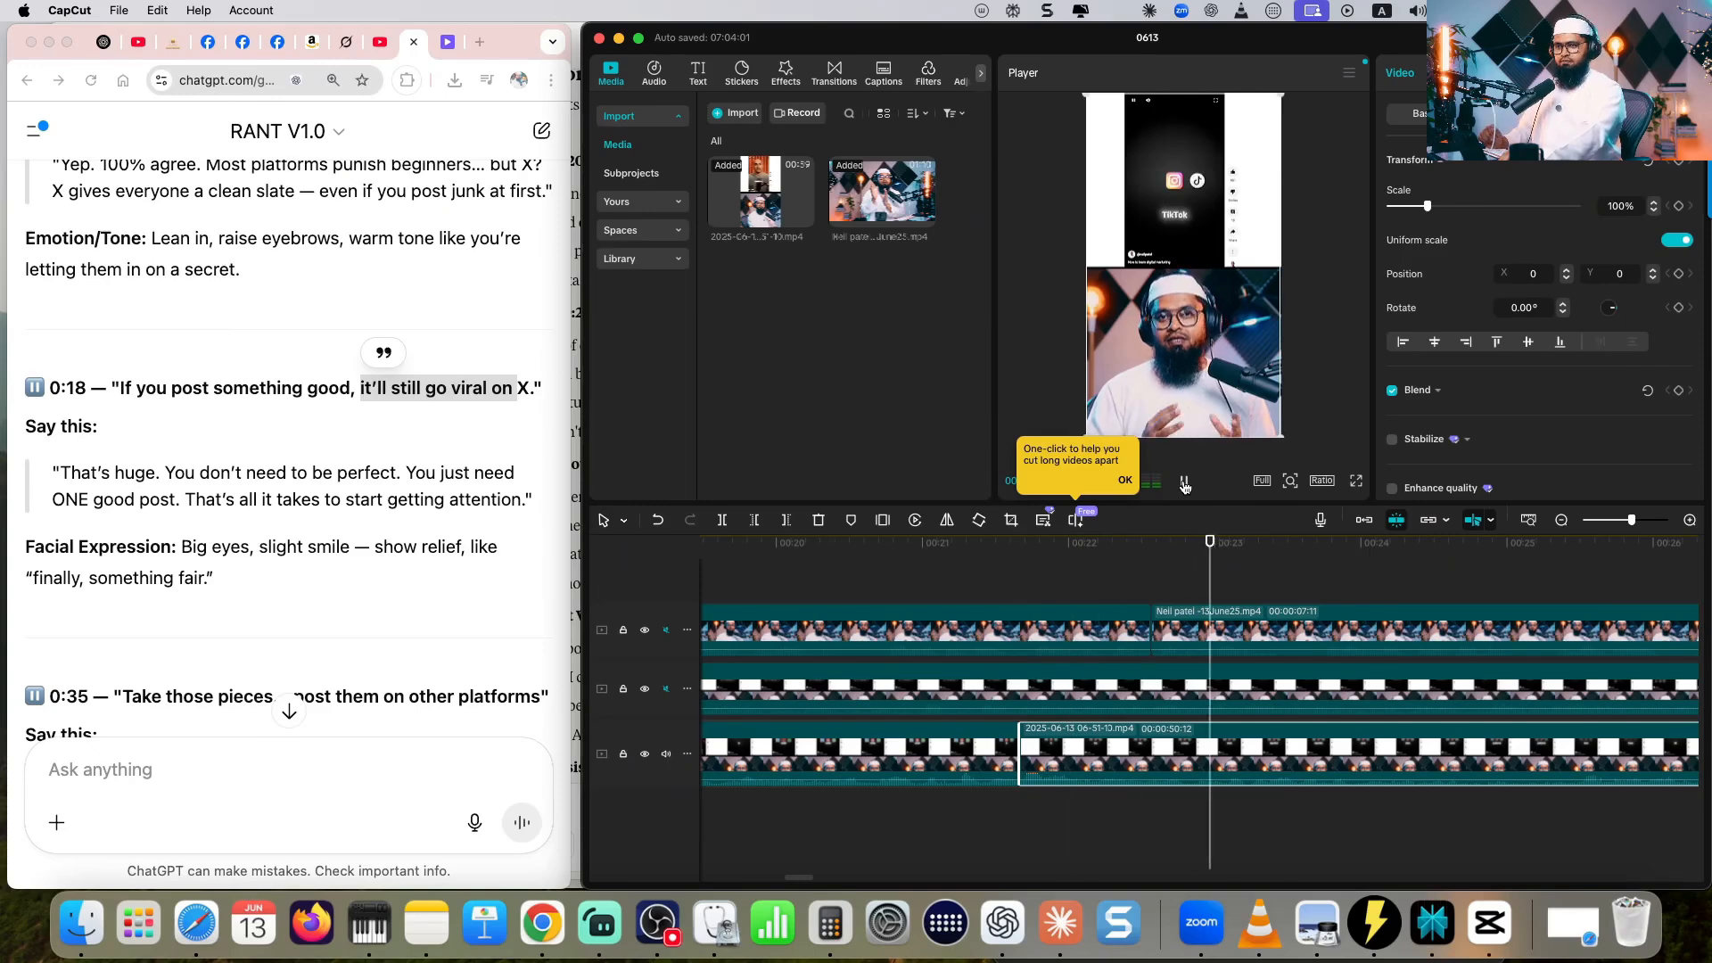
pyautogui.click(1562, 520)
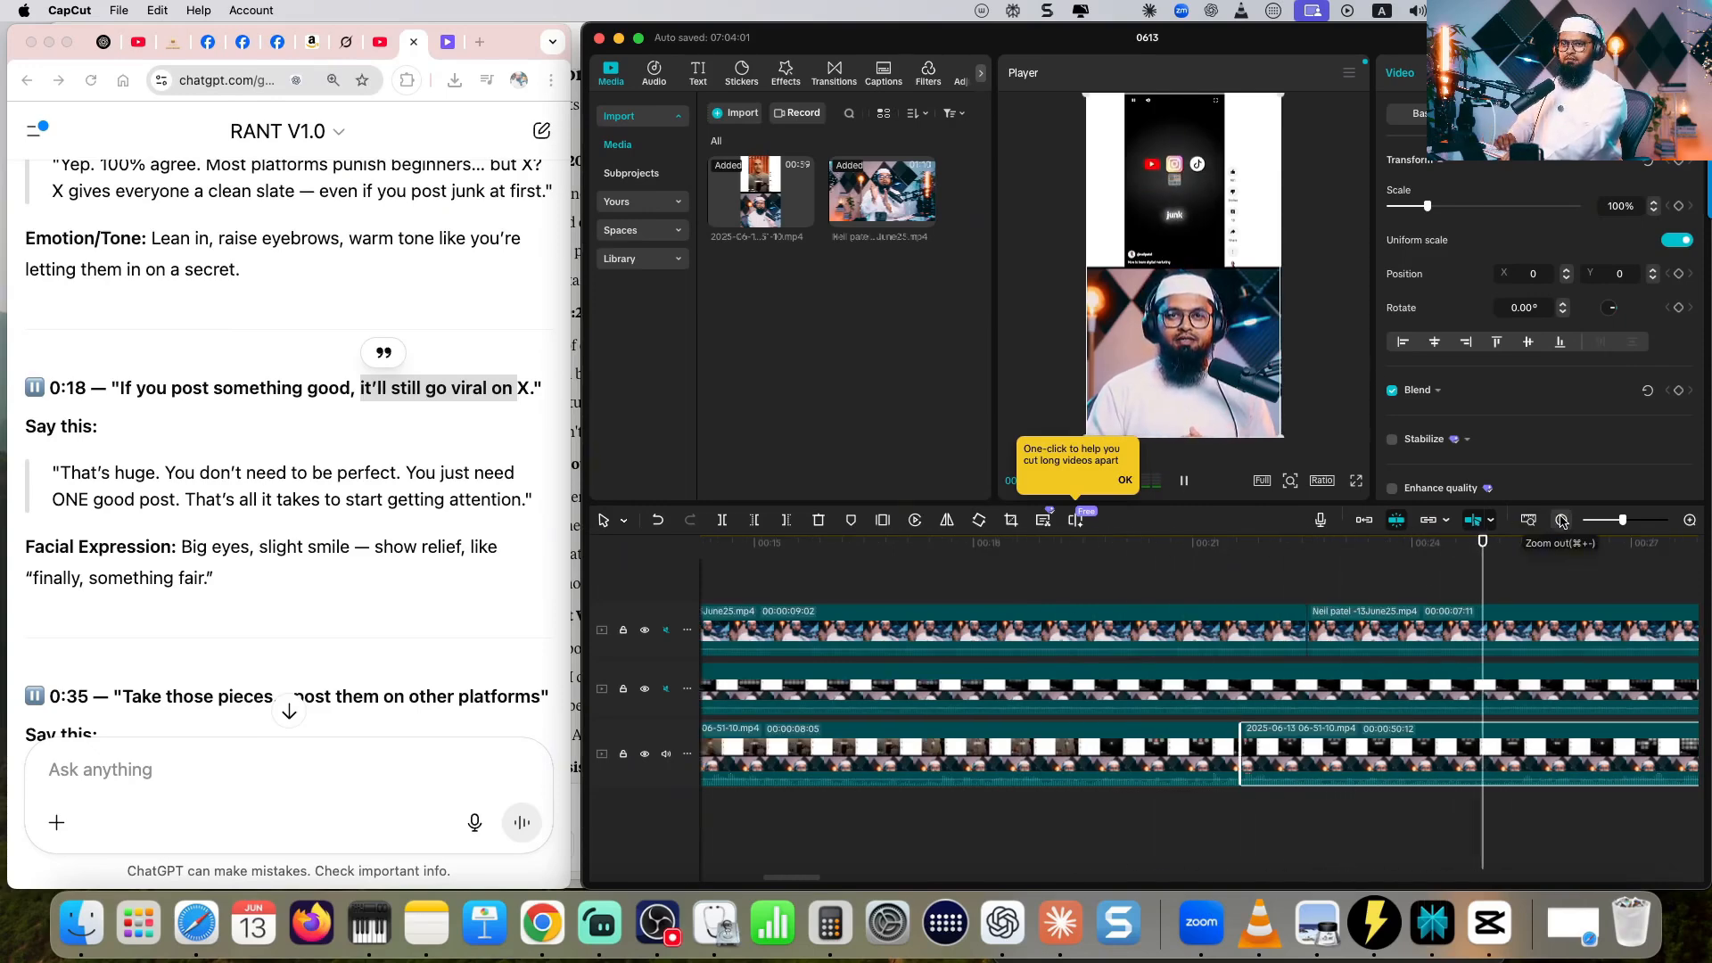
pyautogui.click(1561, 520)
pyautogui.click(1562, 520)
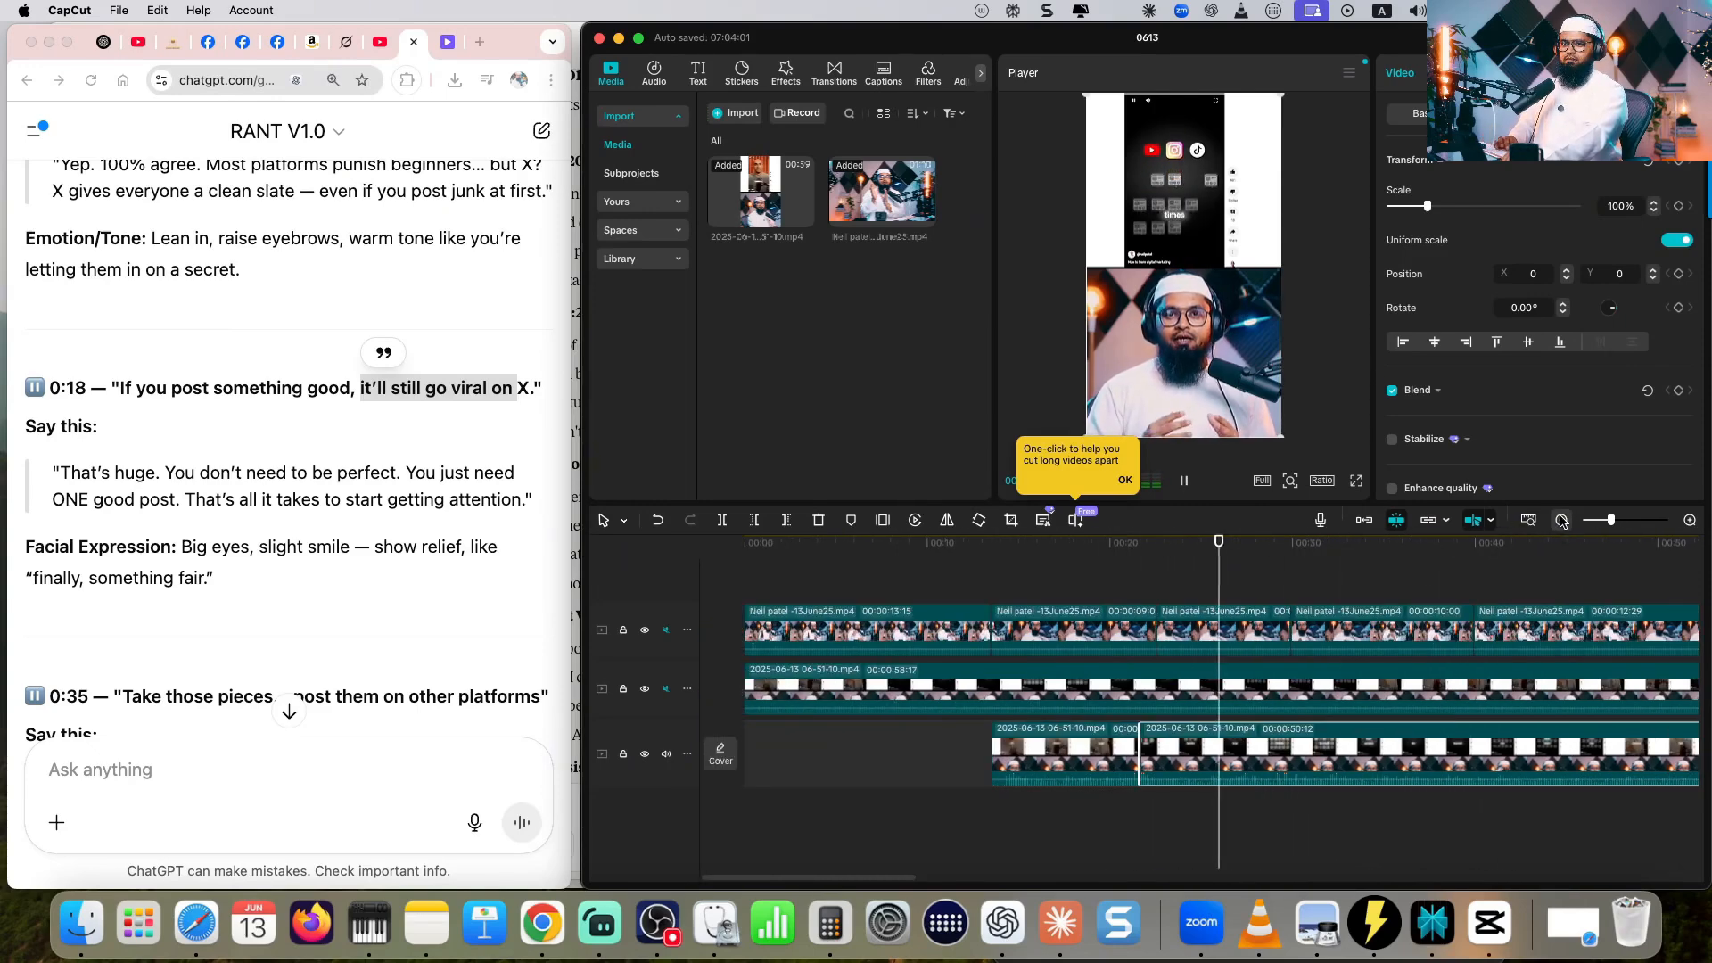
pyautogui.click(1185, 482)
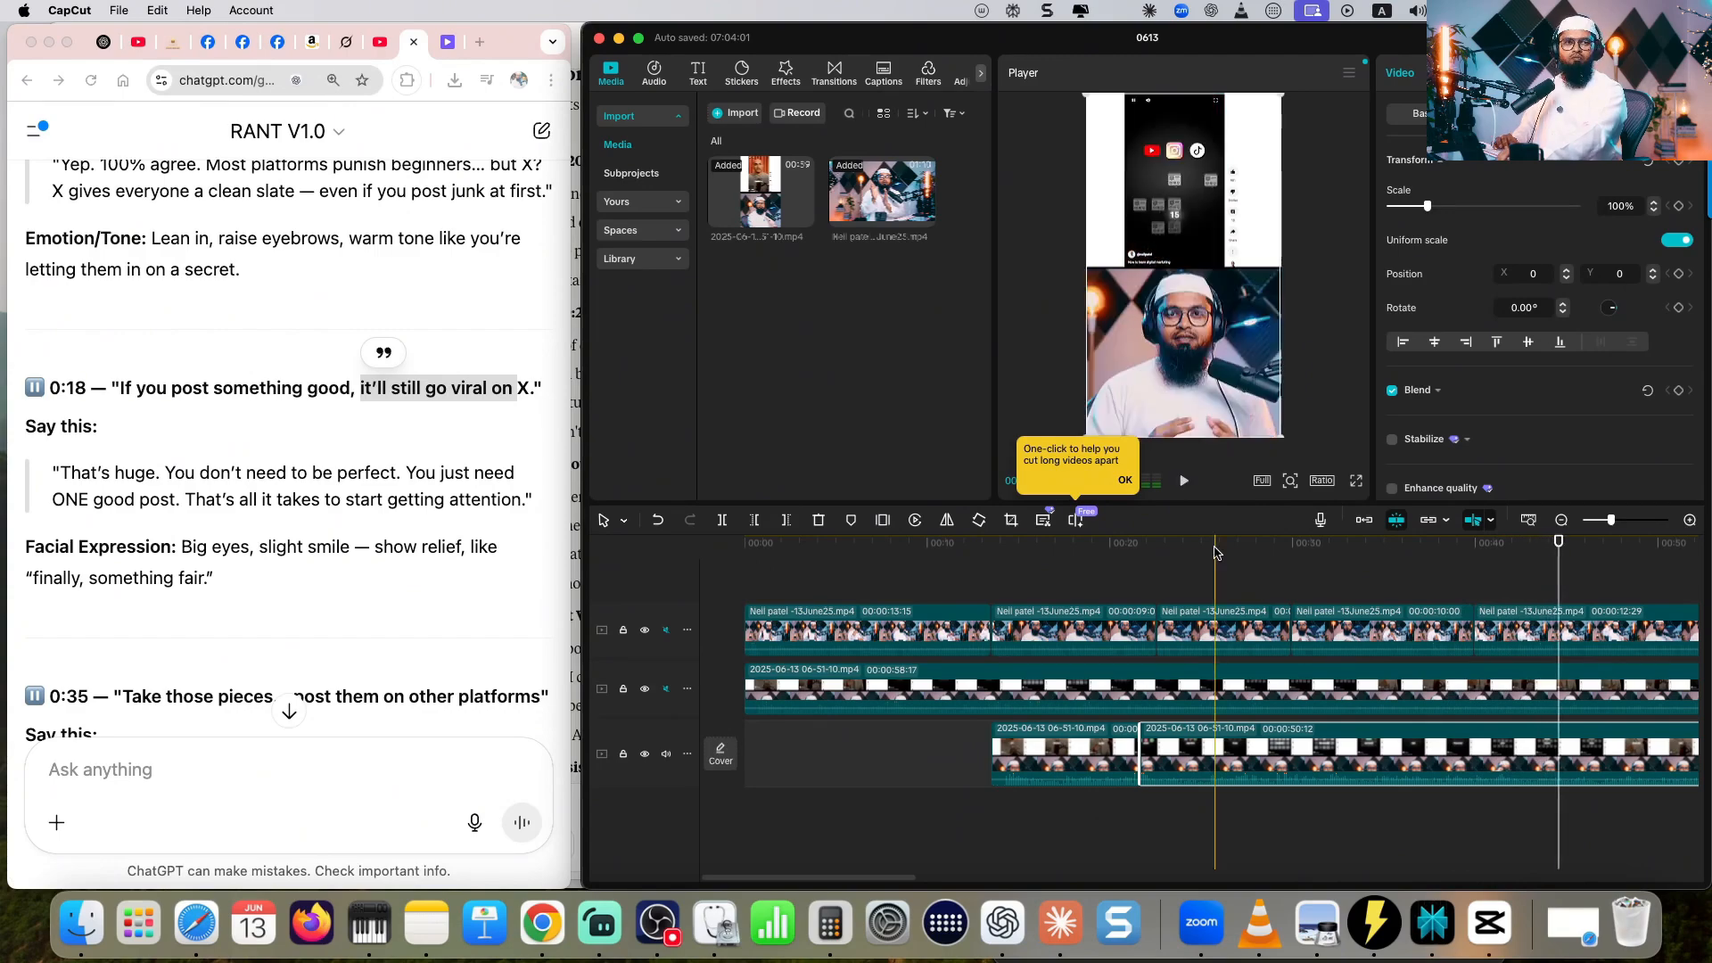
pyautogui.click(1147, 541)
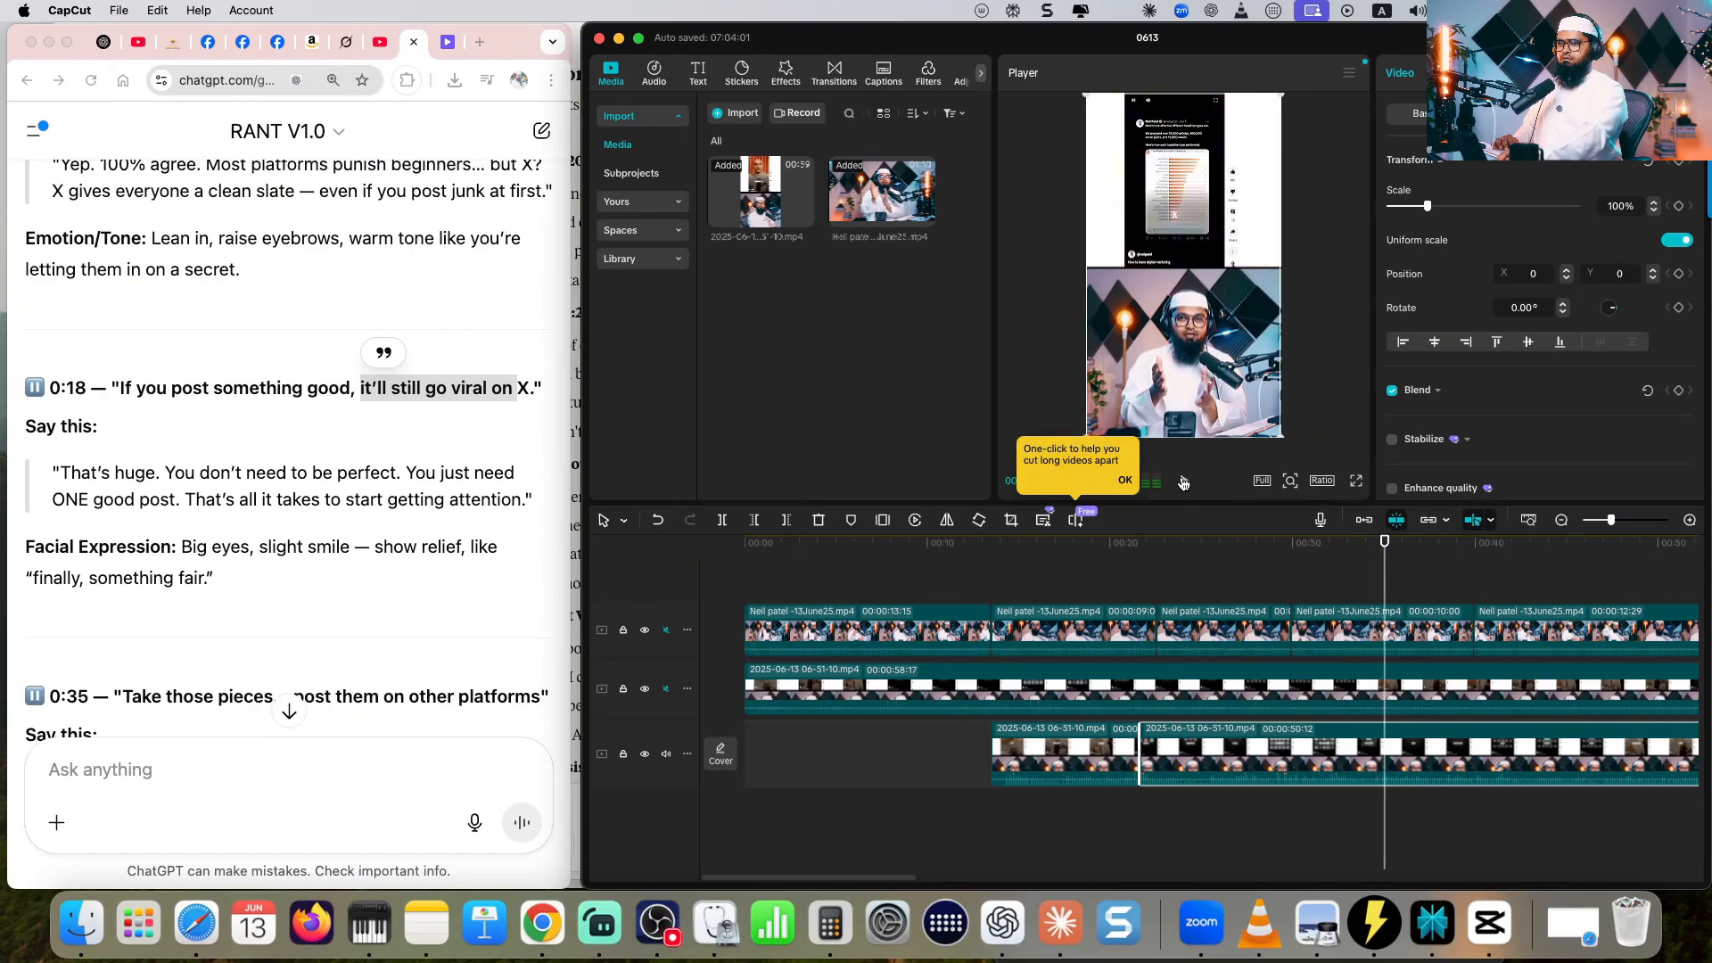
pyautogui.click(1184, 482)
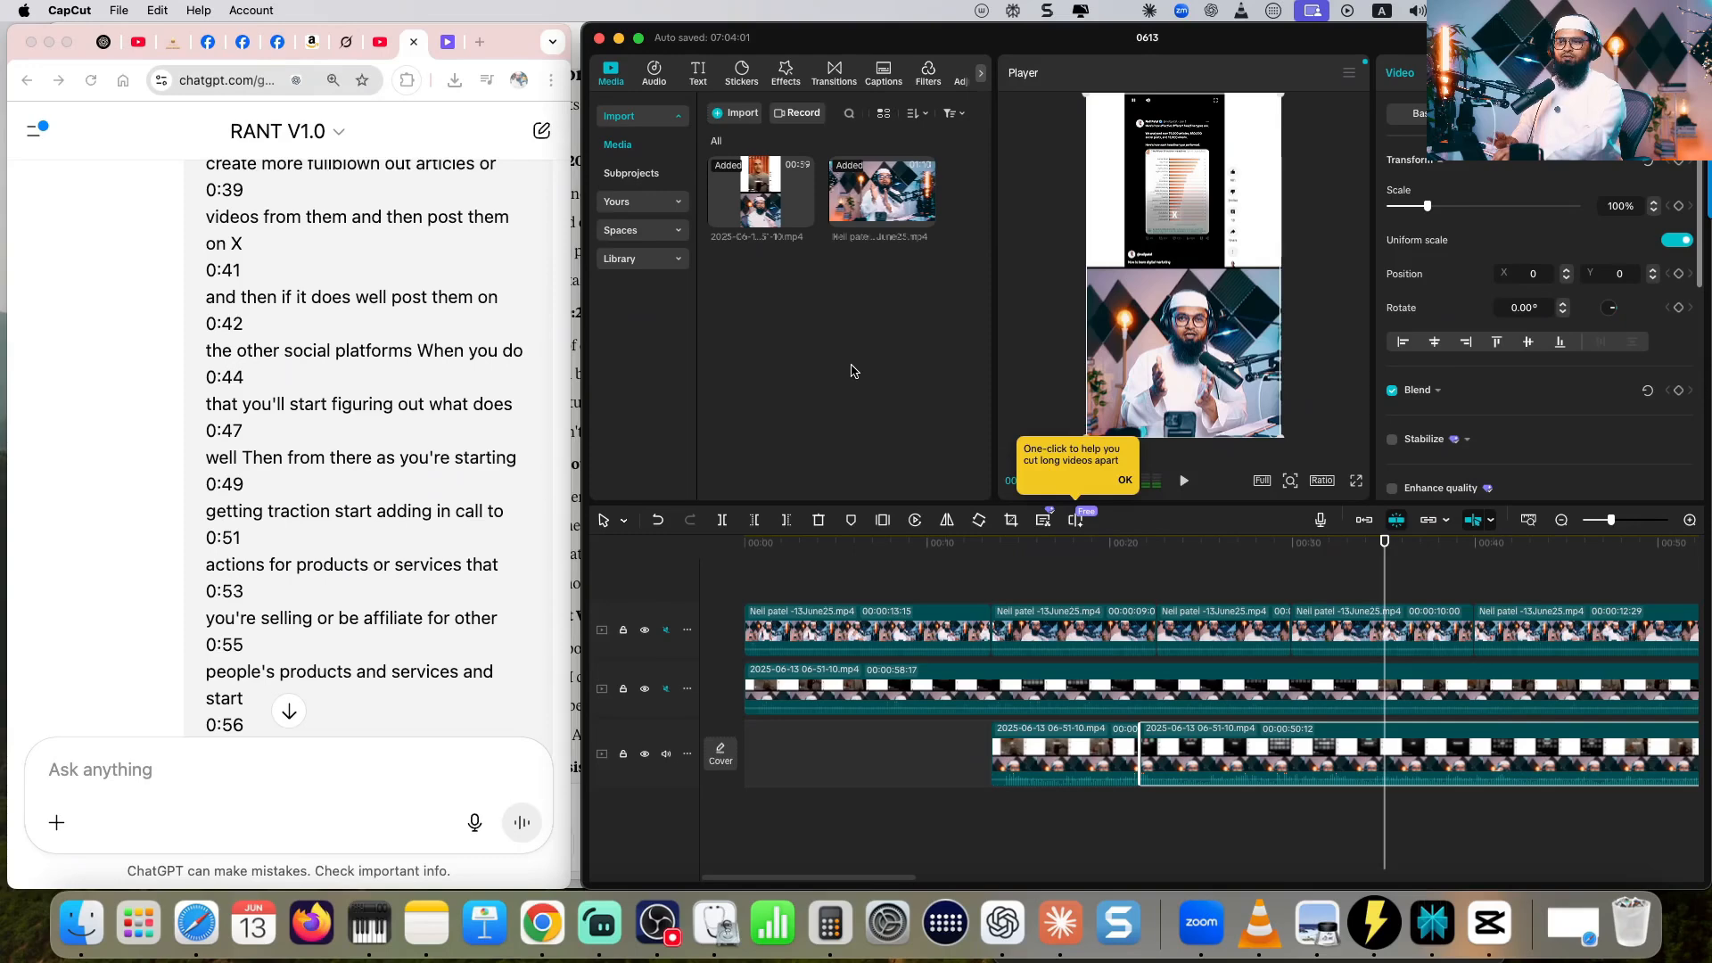
pyautogui.press('super+b')
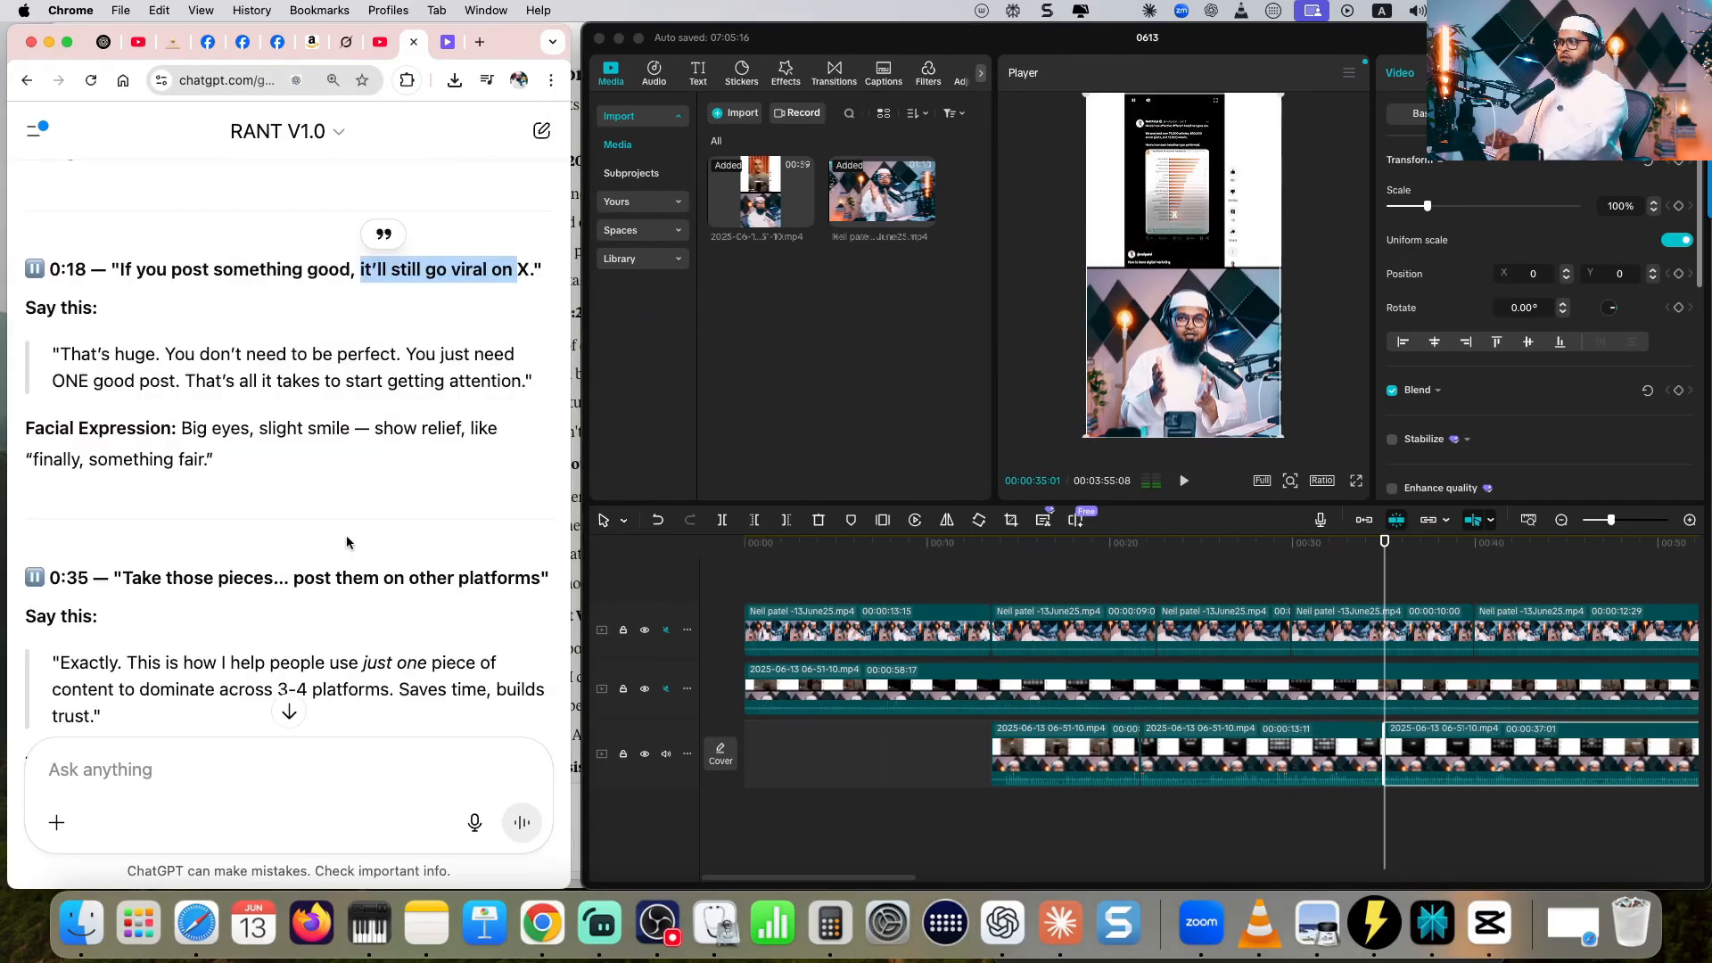
# - Check the script's "post them on other platforms" cue and split the bottom recorded clip at 00:00:58:08
pyautogui.scroll(-2, 347, 539)
pyautogui.moveTo(295, 514); pyautogui.dragTo(499, 514)
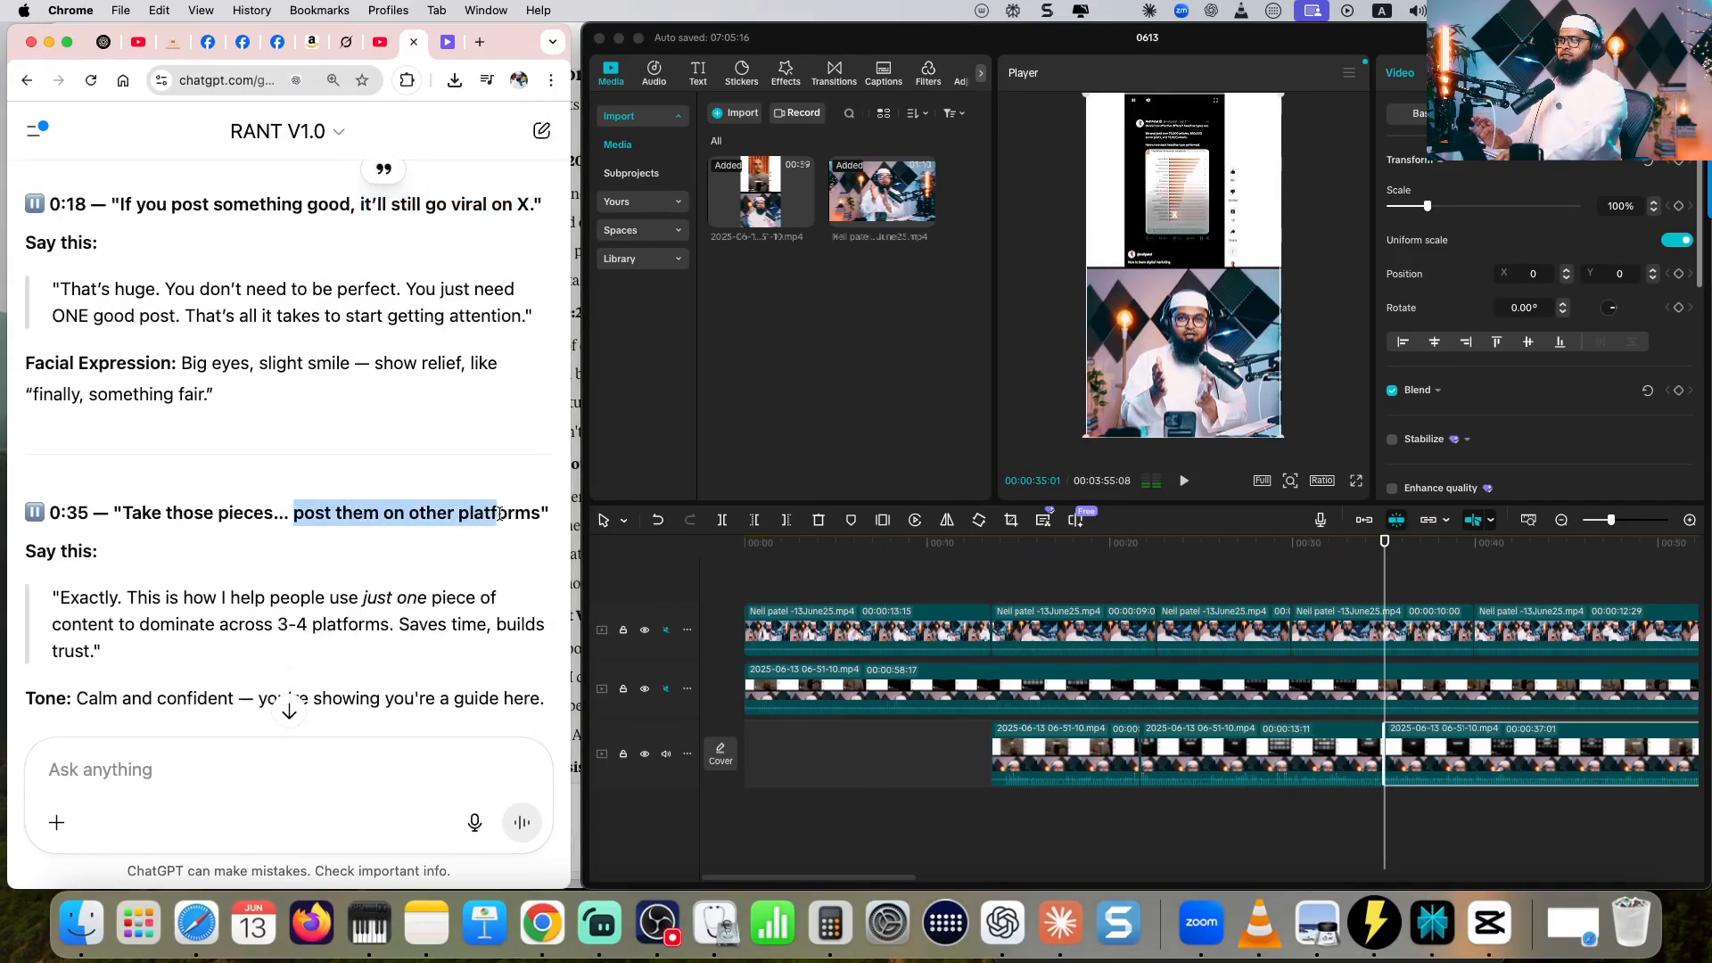
pyautogui.click(1183, 482)
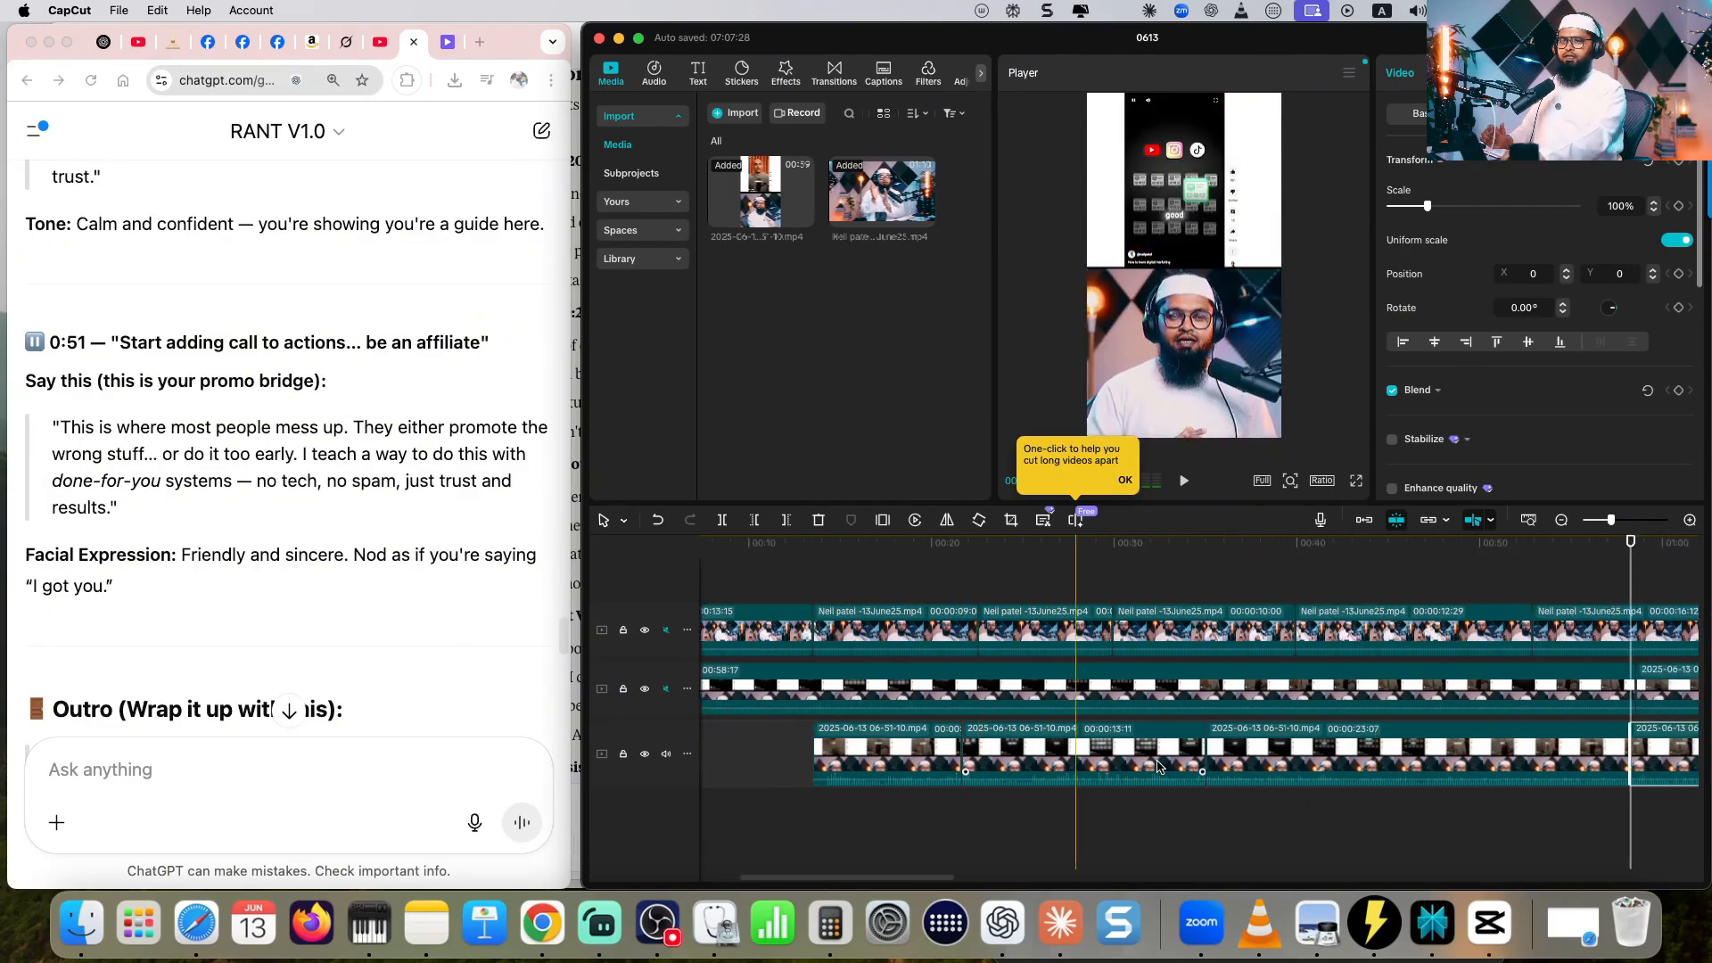
# - Place the 0:05 avatar reaction on a new upper track after the first recorded segment, and shift the remaining recorded segments to its end
pyautogui.hscroll(2, 918, 624)
pyautogui.click(918, 624)
pyautogui.moveTo(959, 622); pyautogui.dragTo(1296, 630)
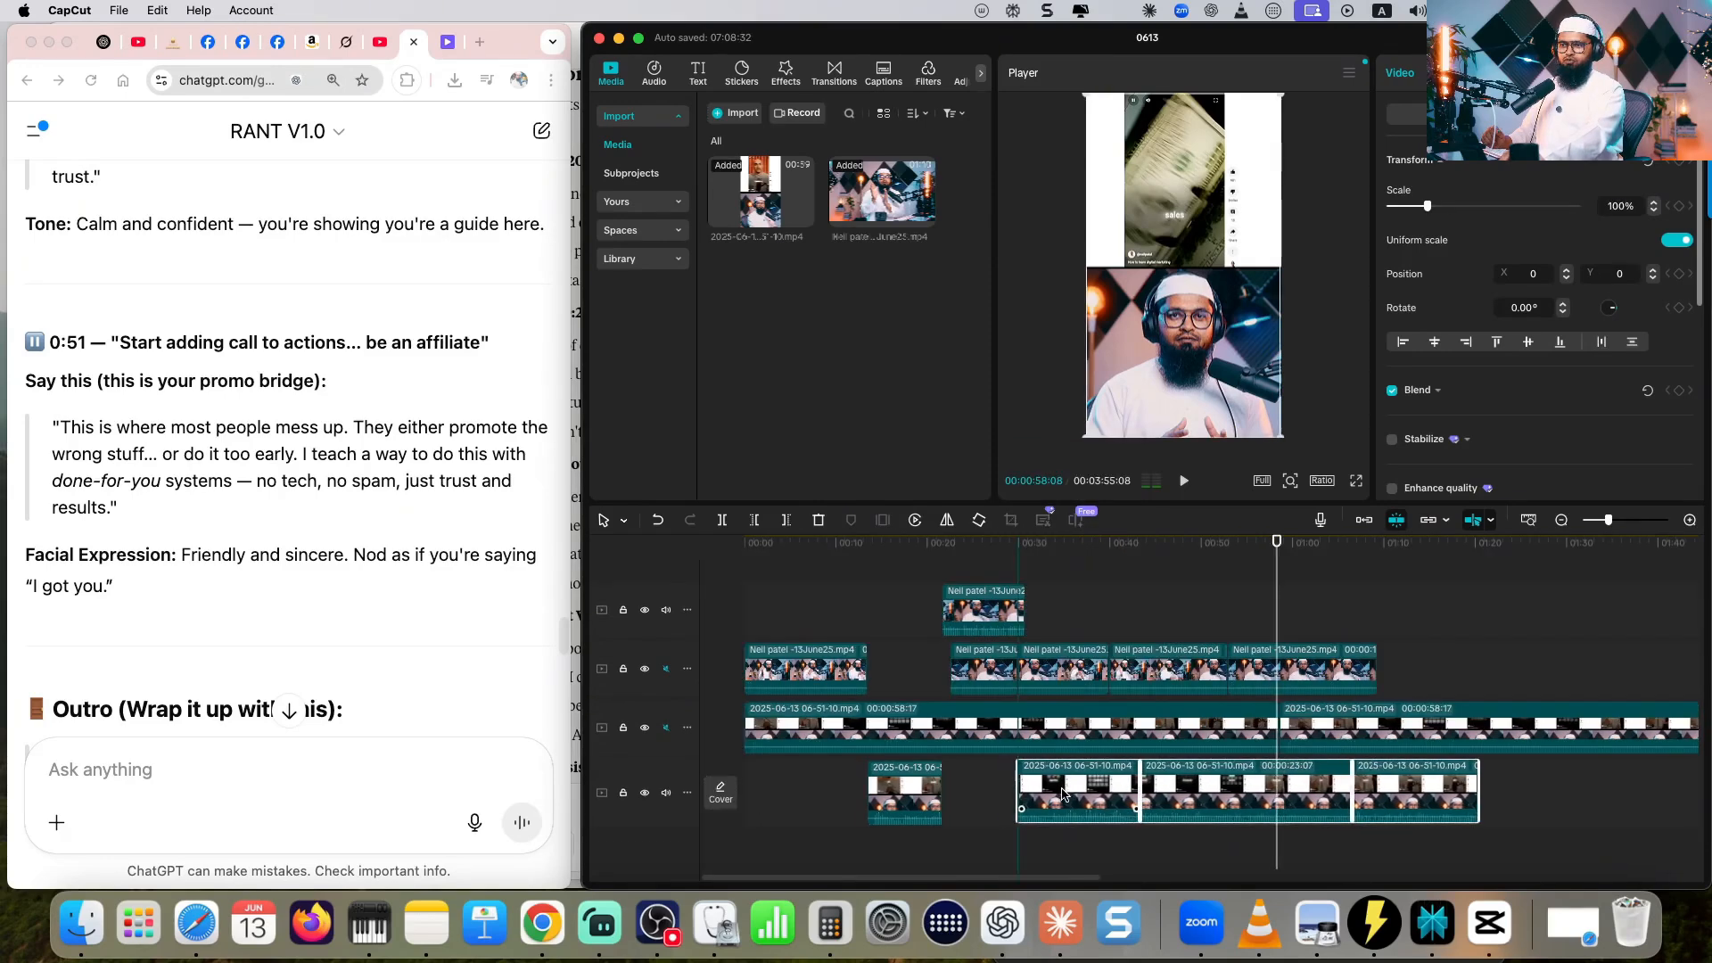
pyautogui.moveTo(1070, 794); pyautogui.dragTo(1074, 796)
# - Place the 0:18 avatar reaction on the upper track after the second recorded segment, and shift the last two recorded segments to its end
pyautogui.moveTo(982, 673); pyautogui.dragTo(1178, 629)
pyautogui.click(1255, 802)
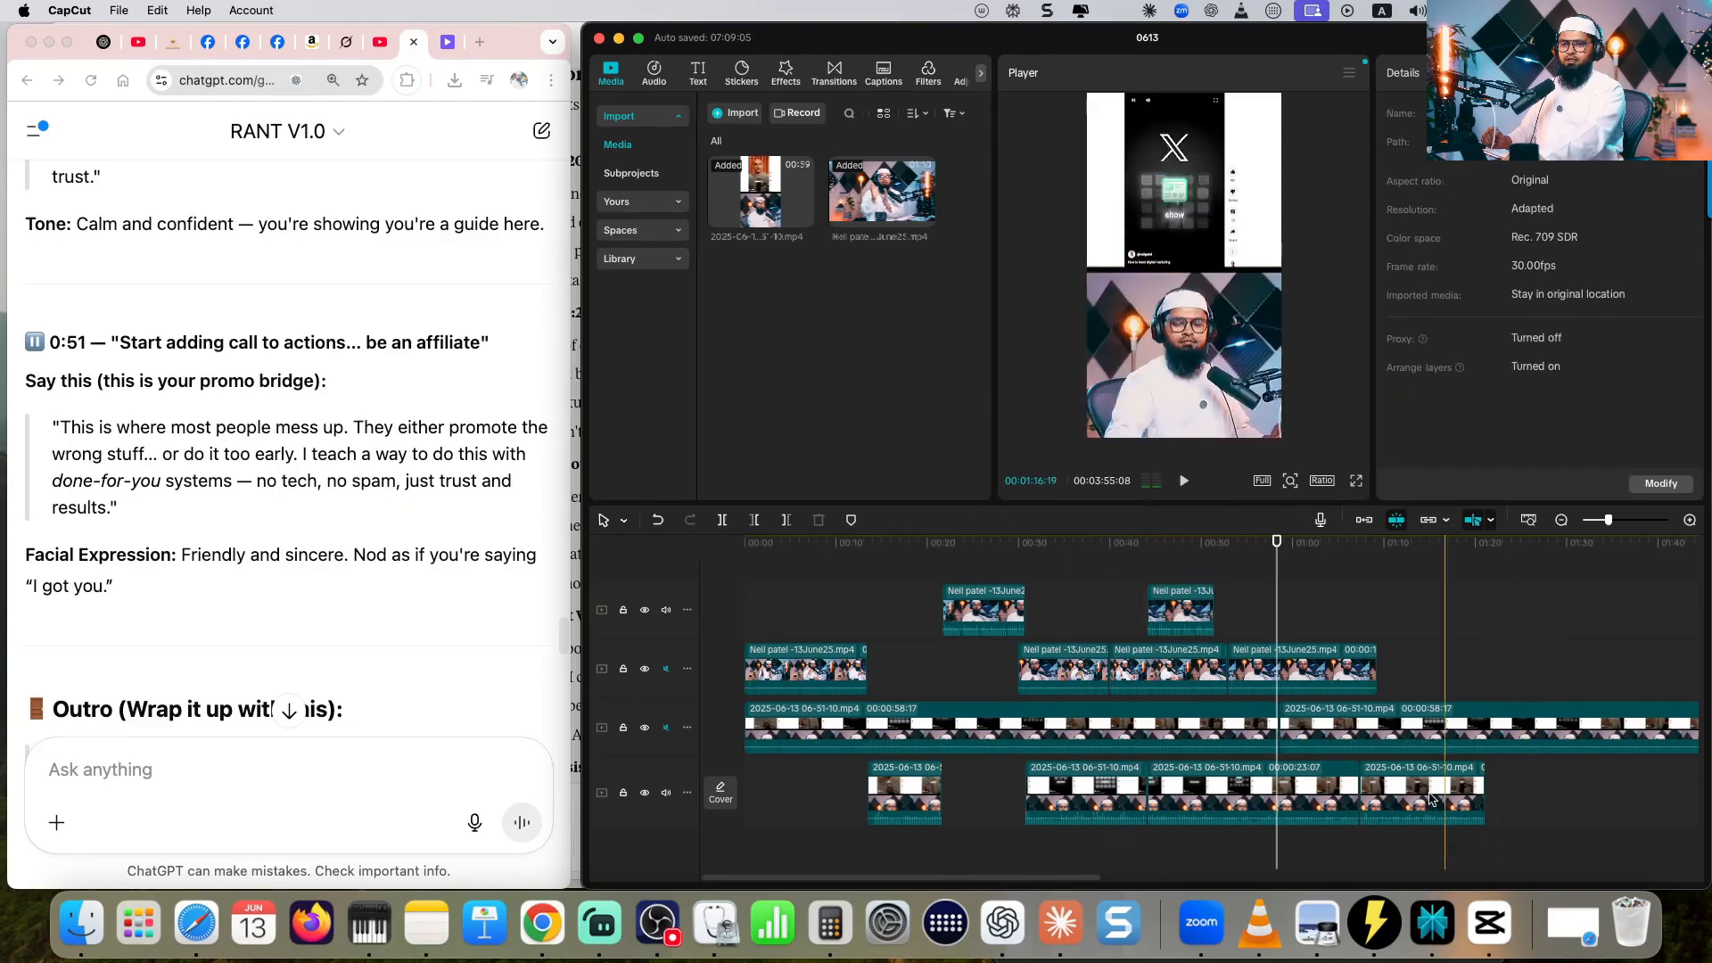
pyautogui.moveTo(1255, 803); pyautogui.dragTo(1260, 798)
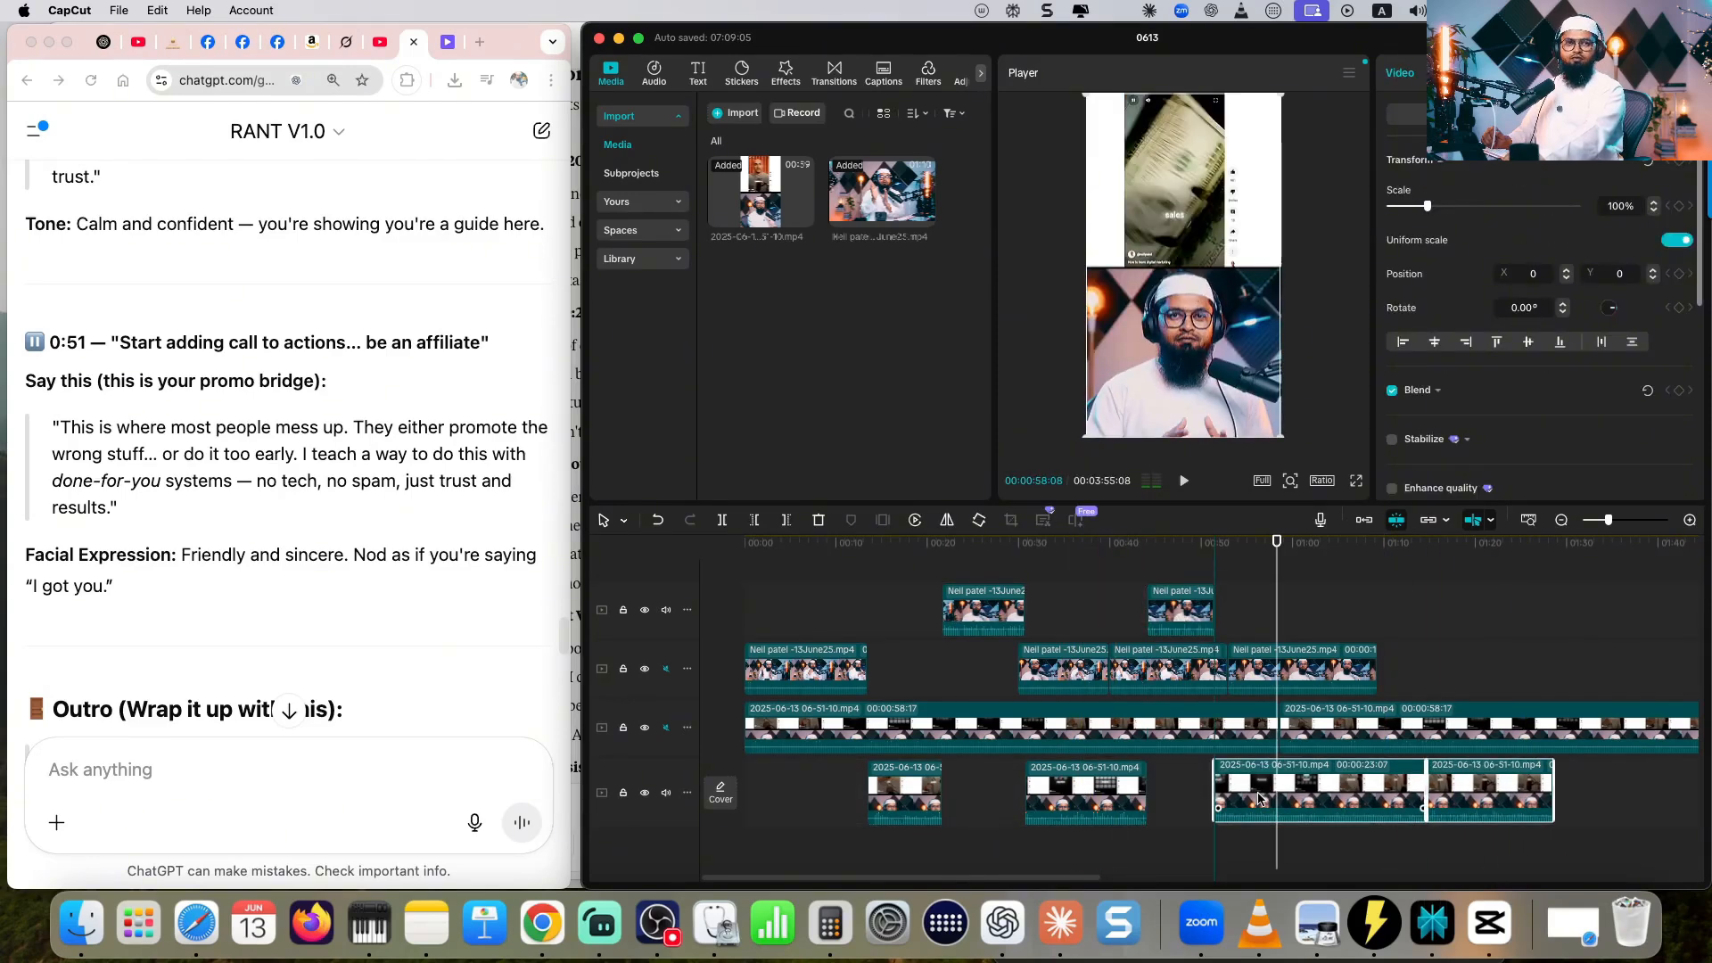
pyautogui.moveTo(1260, 799); pyautogui.dragTo(1260, 799)
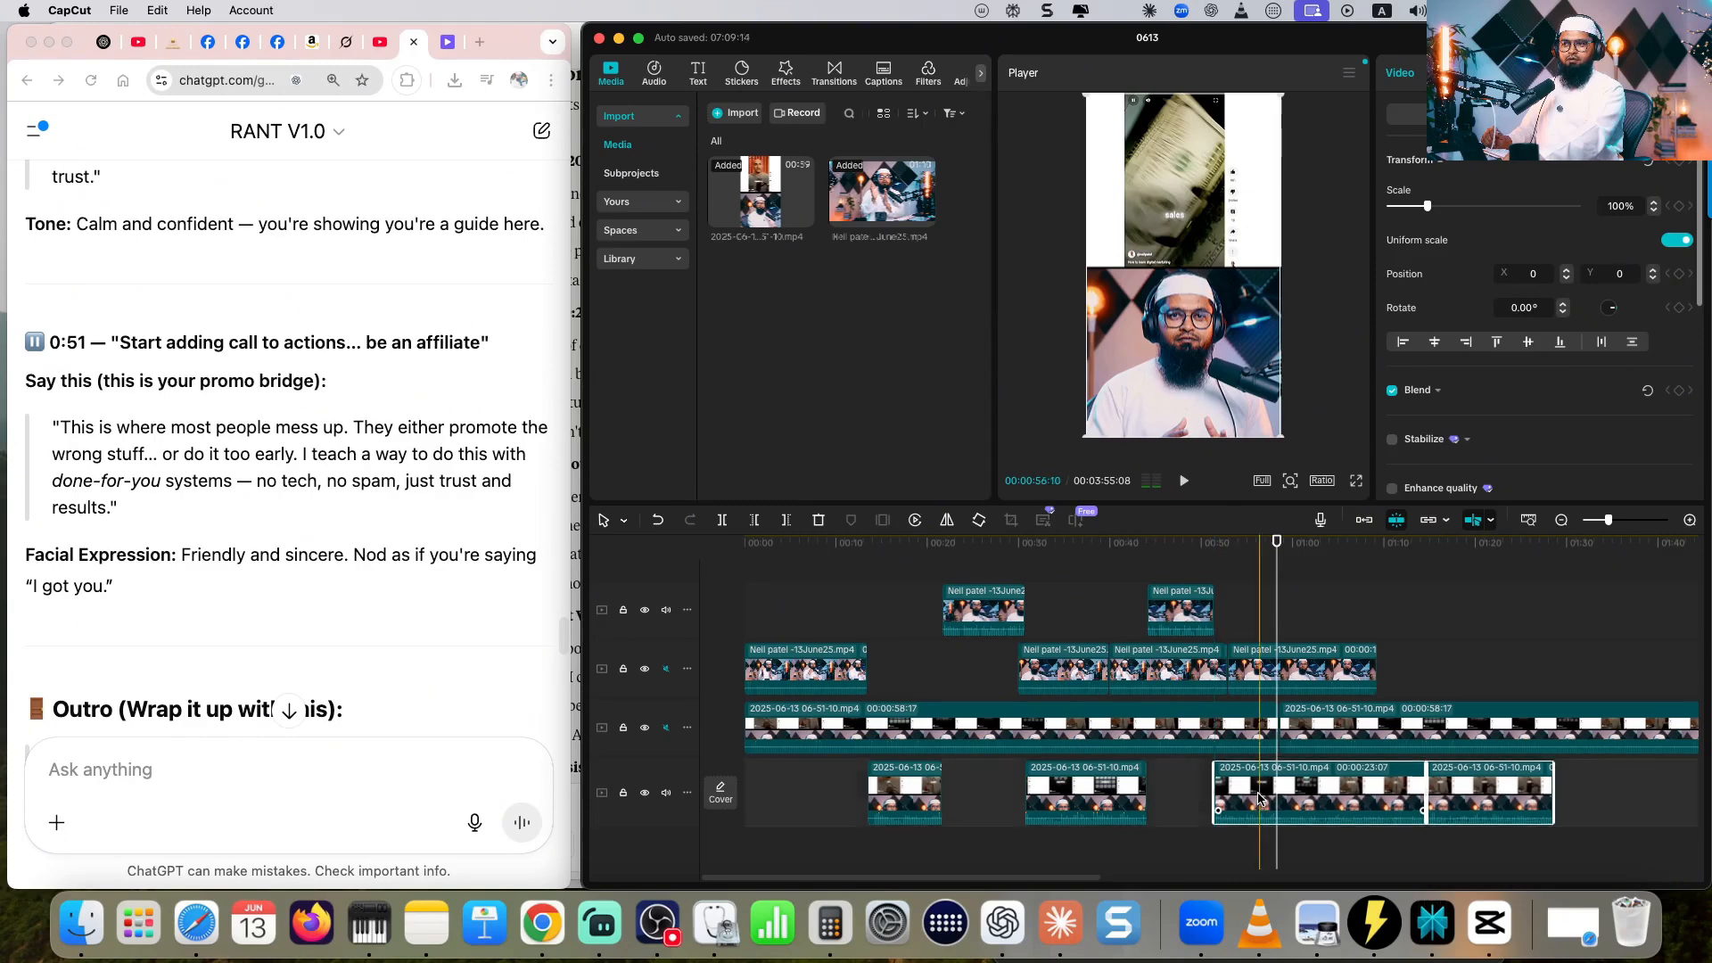
# - Place the 0:35 avatar reaction on the upper track after the third recorded segment, and shift the last recorded segment to its end
pyautogui.moveTo(792, 671); pyautogui.dragTo(1201, 614)
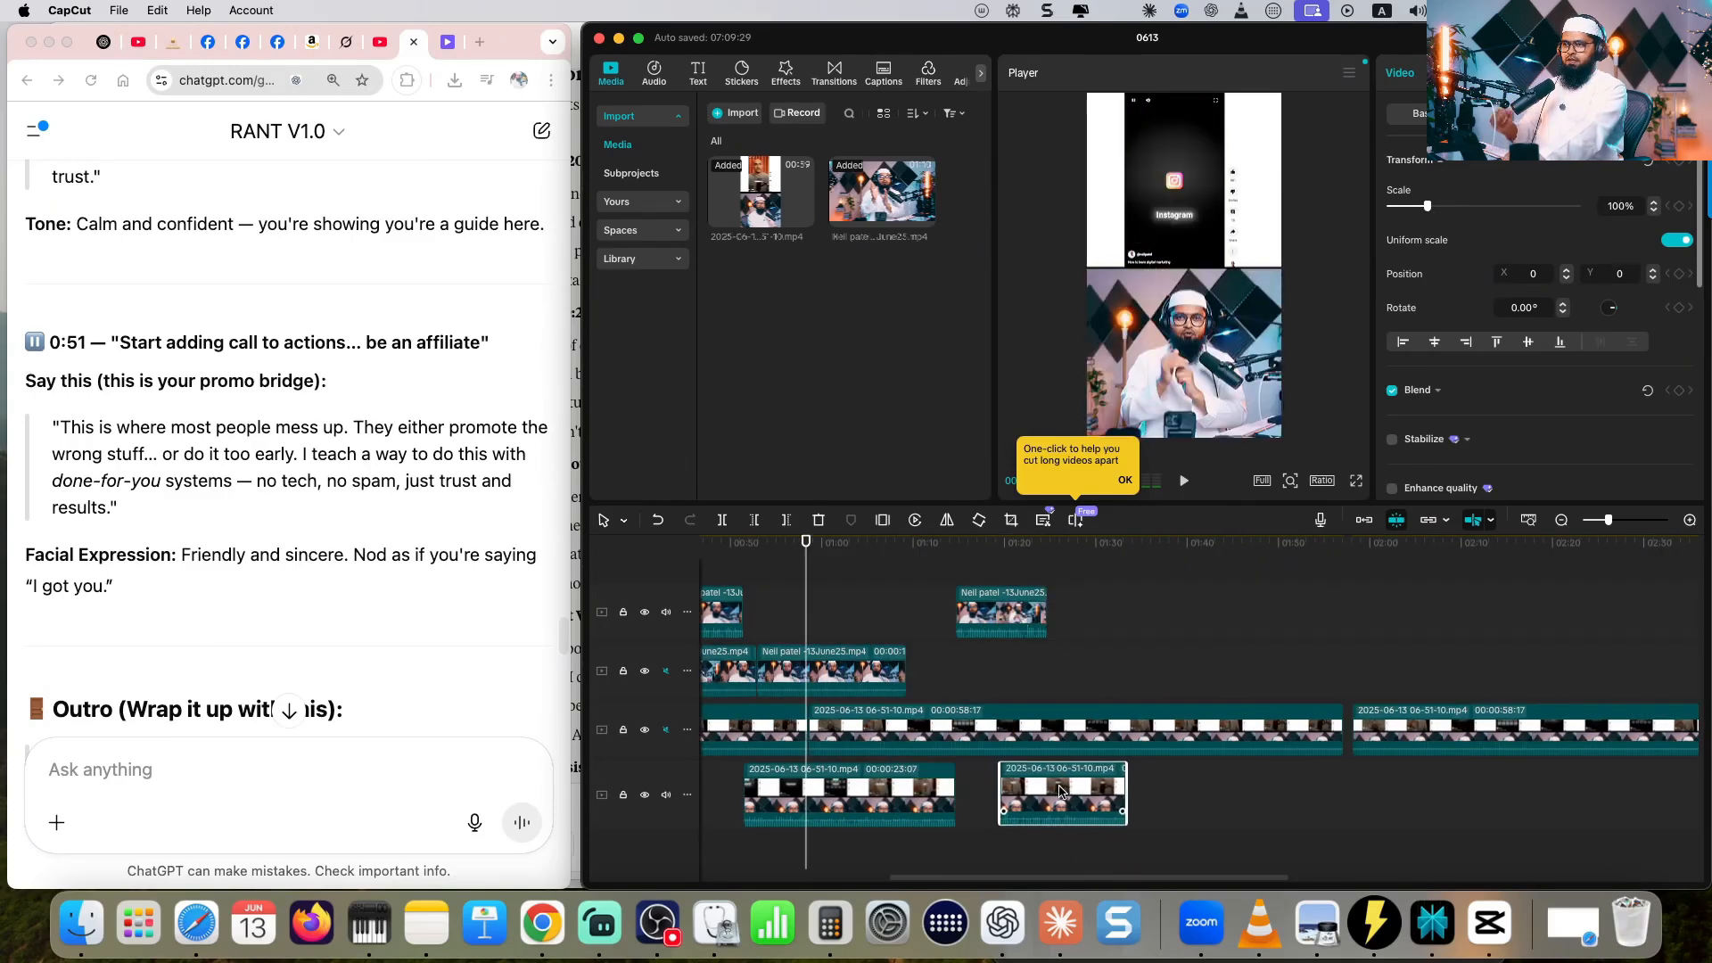
pyautogui.moveTo(1059, 791); pyautogui.dragTo(1107, 789)
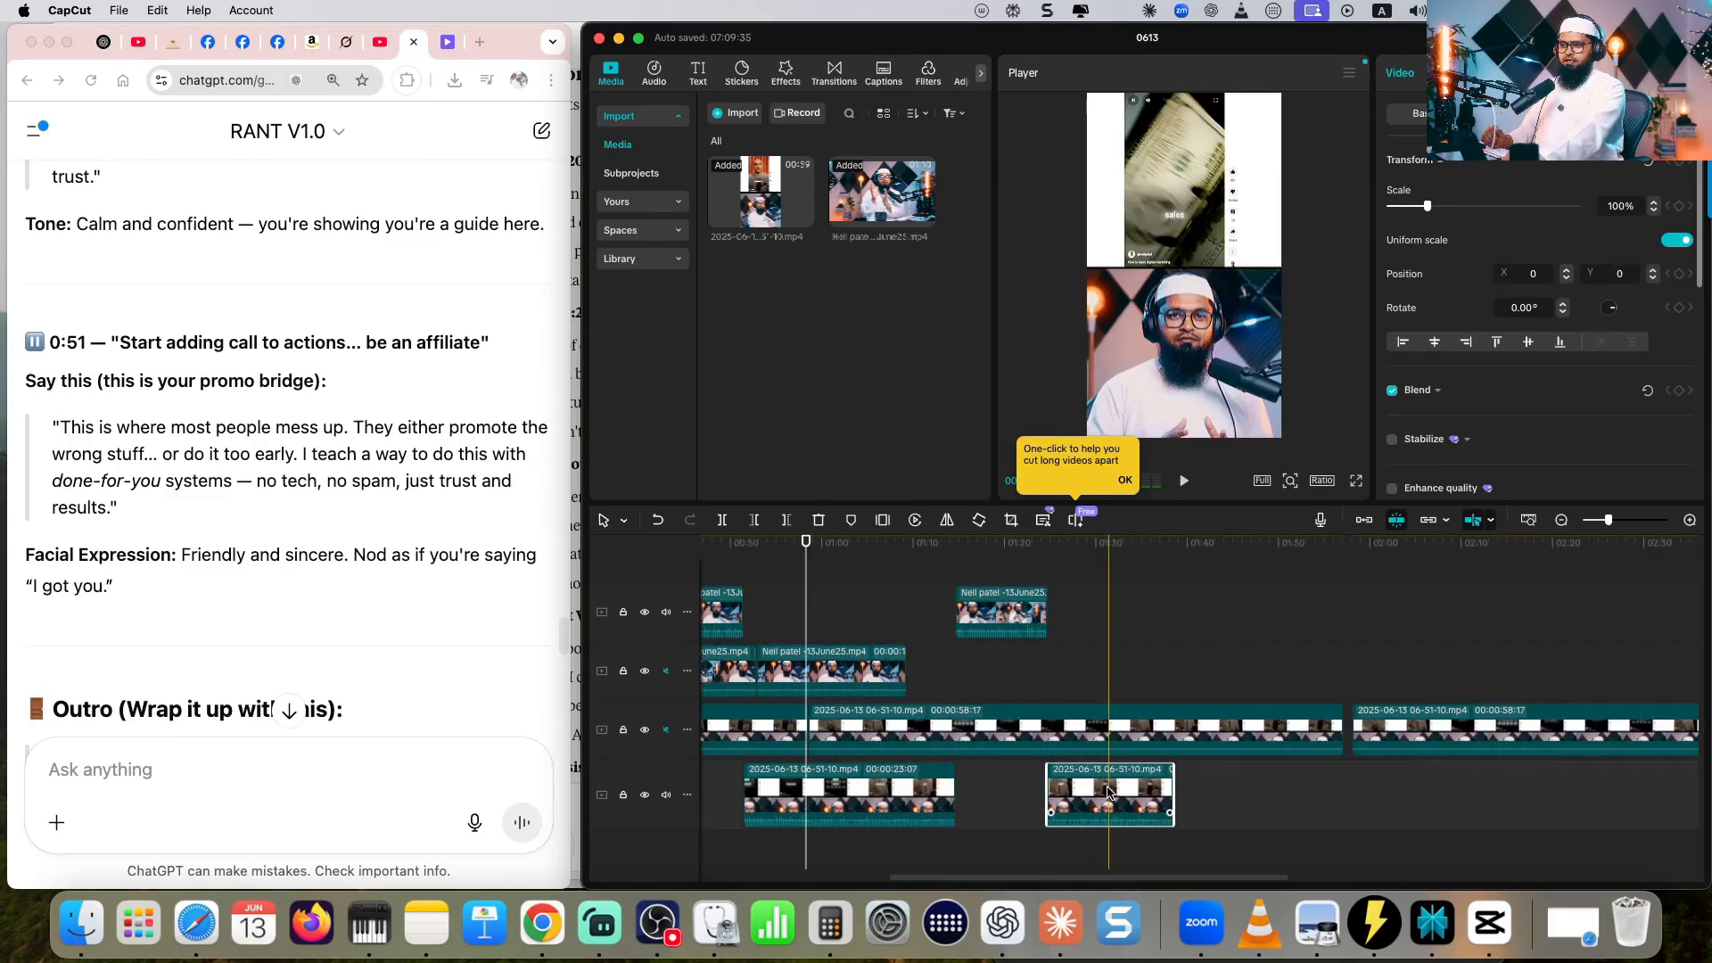
# - Place the next avatar reaction on the upper track after the last recorded segment and play the timeline from the start
pyautogui.moveTo(1062, 581); pyautogui.dragTo(1266, 615)
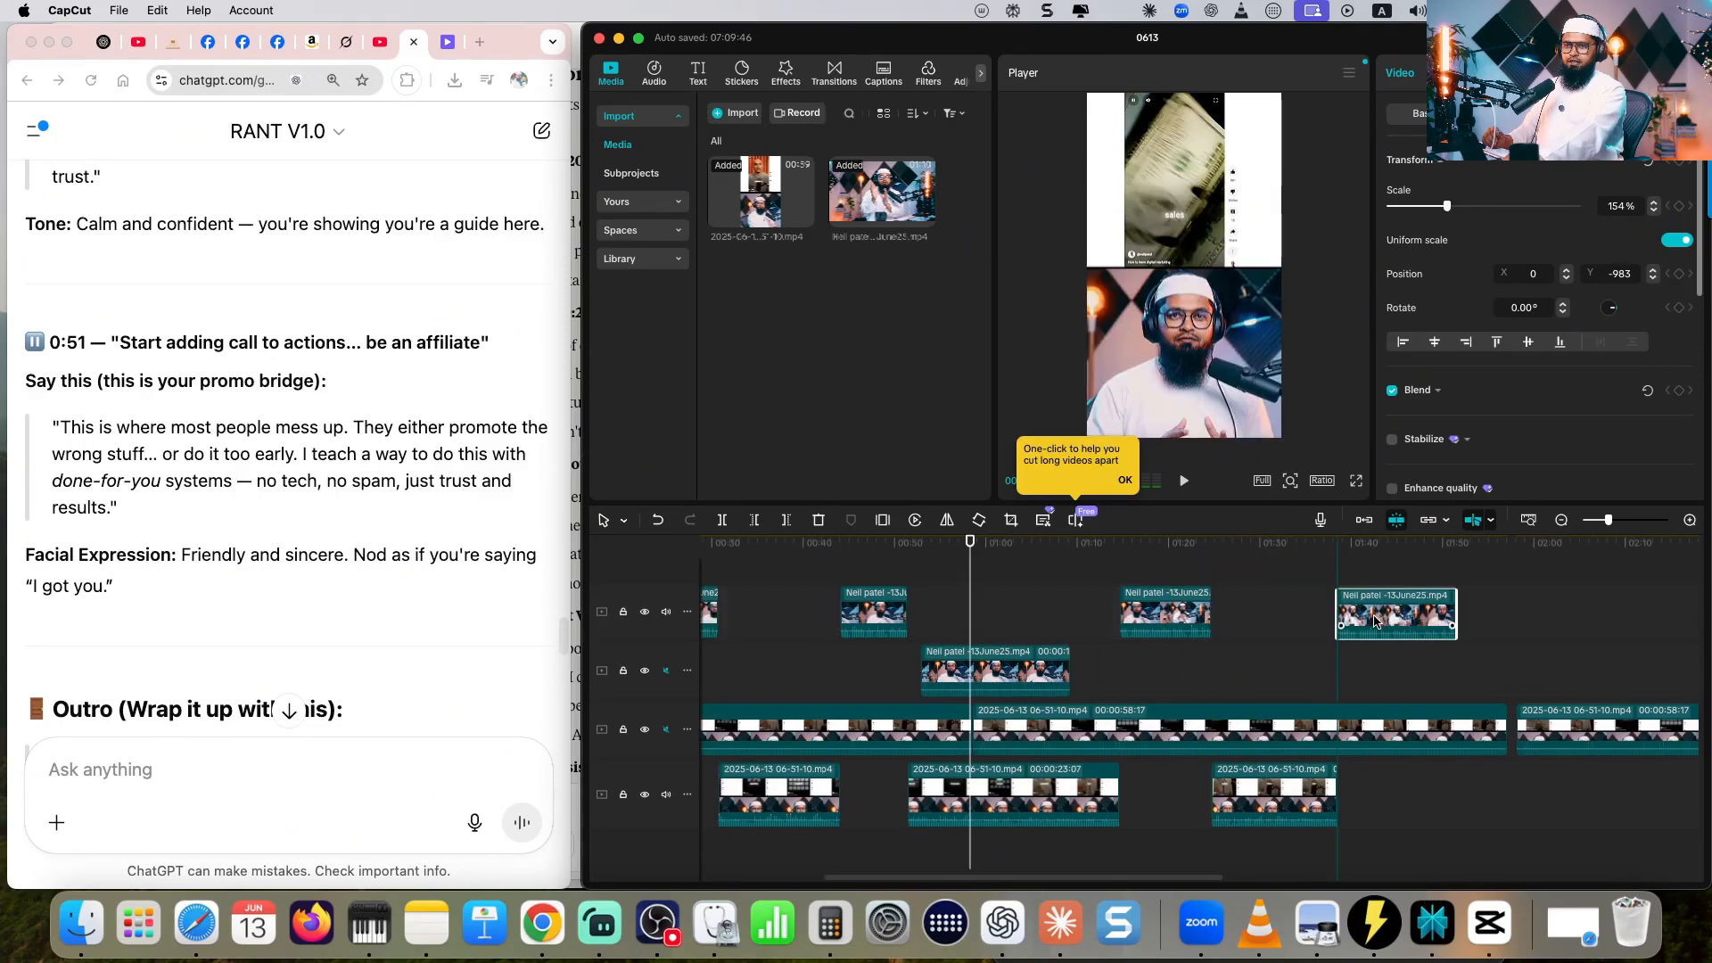
pyautogui.click(1396, 613)
pyautogui.hscroll(-5, 1351, 727)
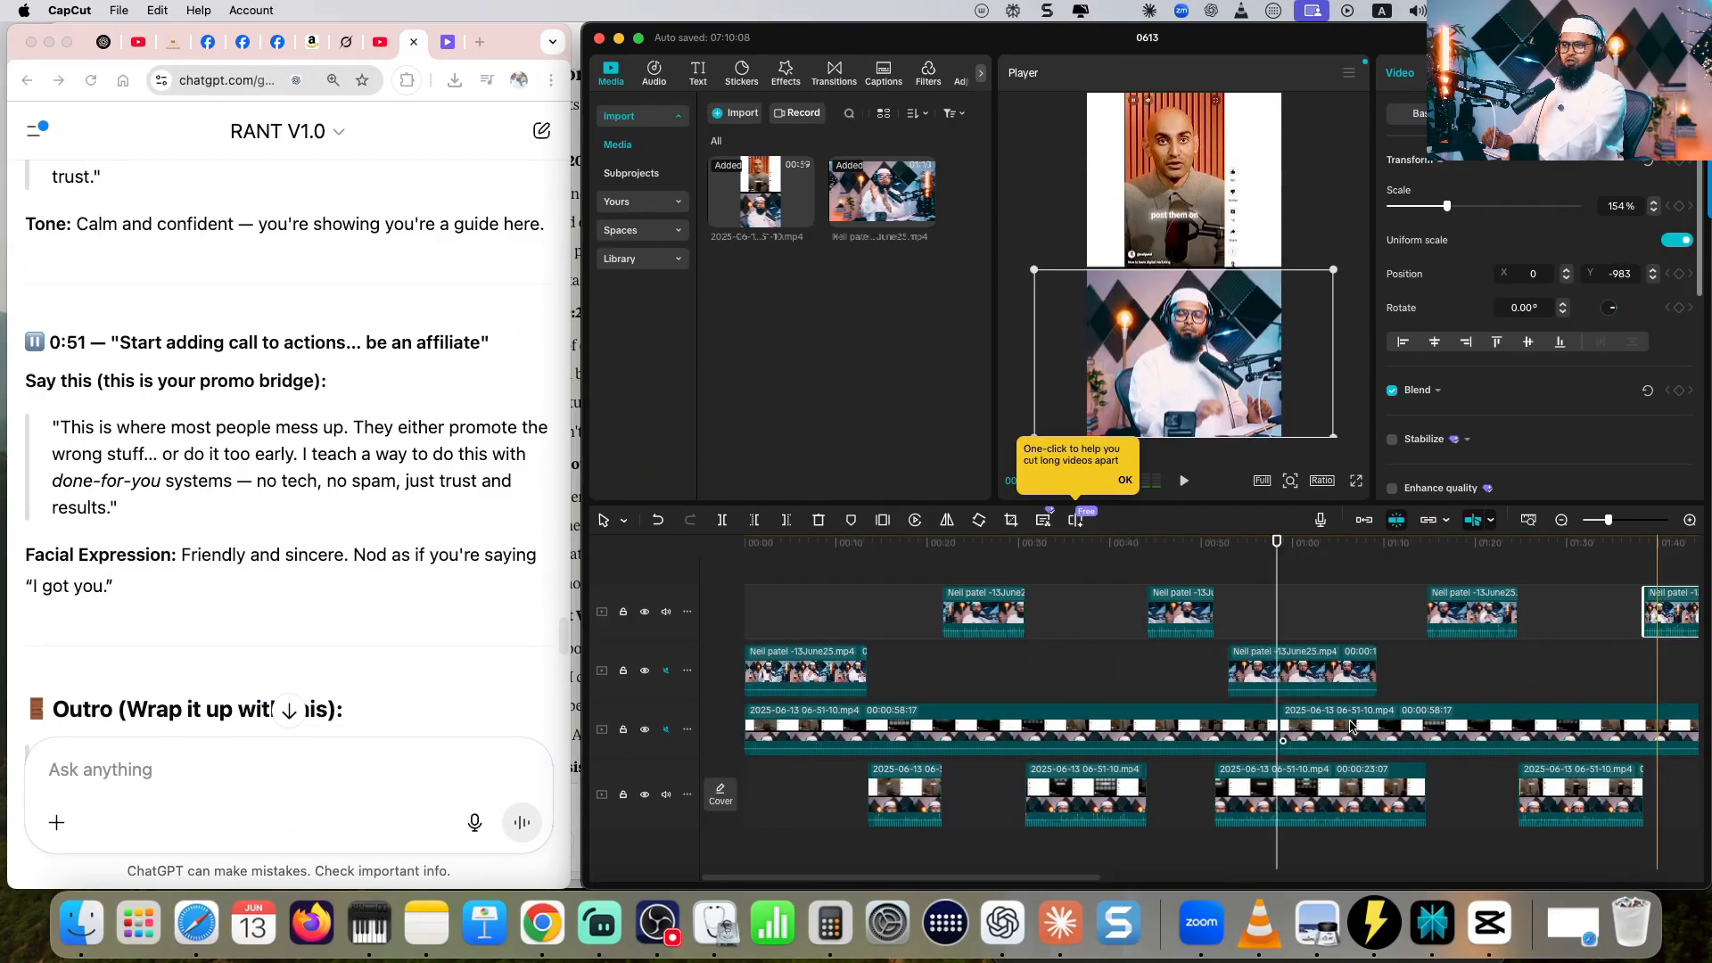
pyautogui.moveTo(782, 546); pyautogui.dragTo(743, 546)
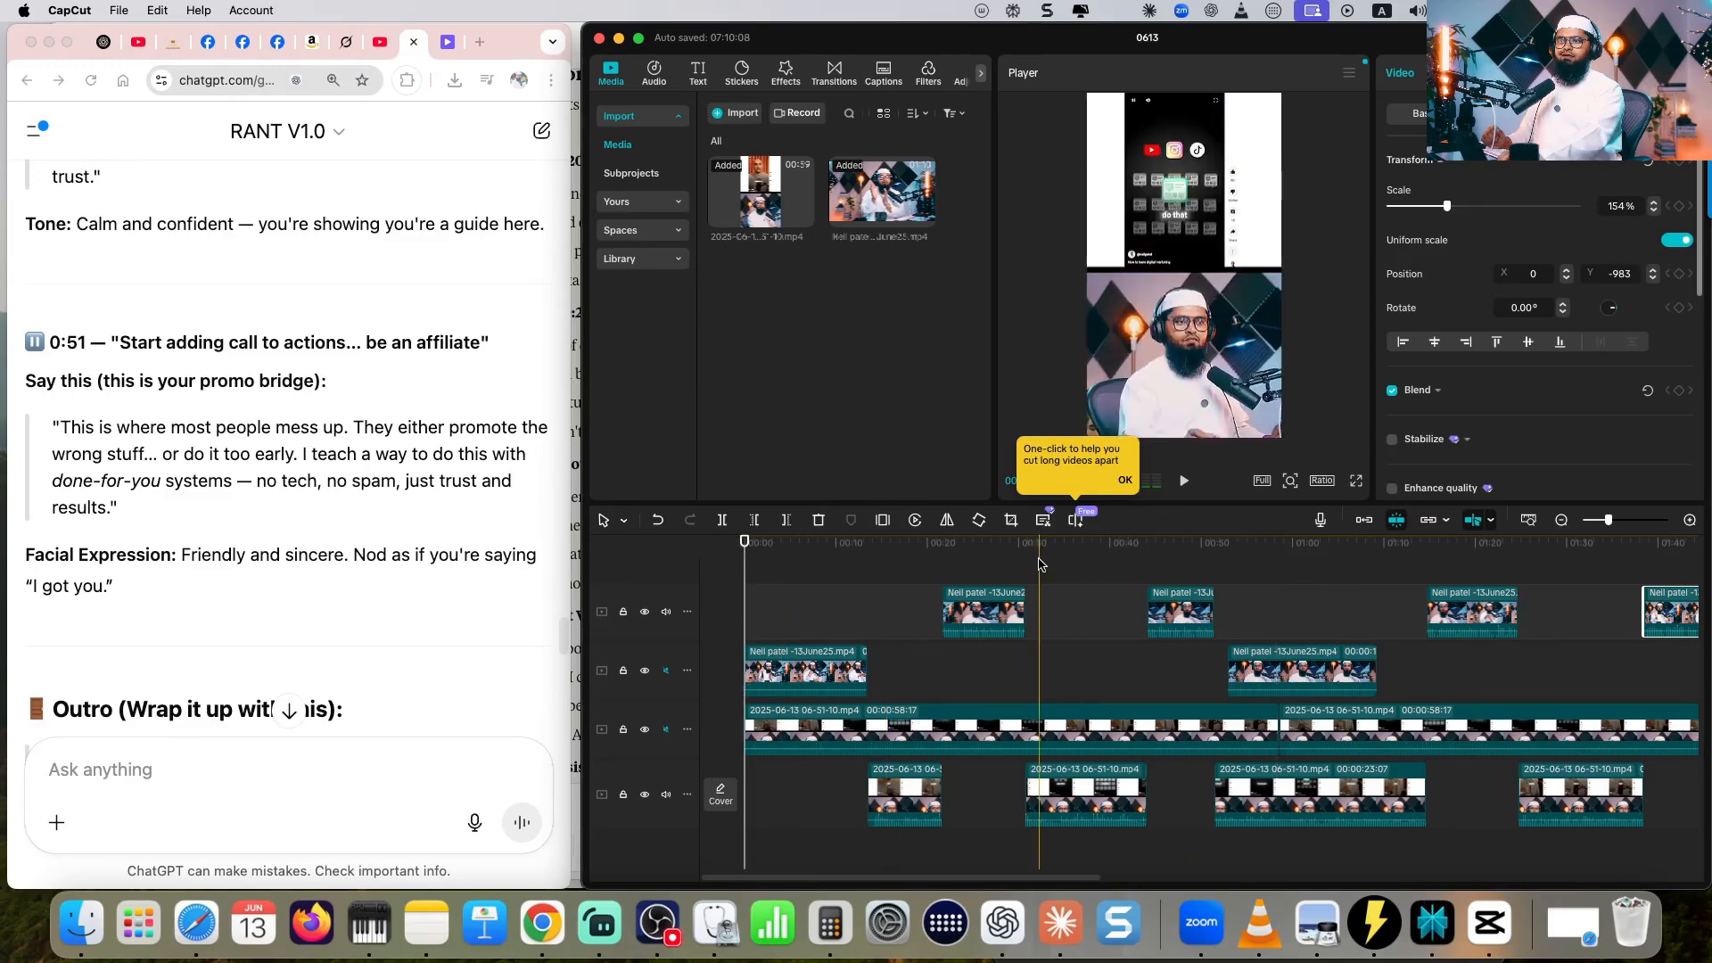
pyautogui.click(1184, 481)
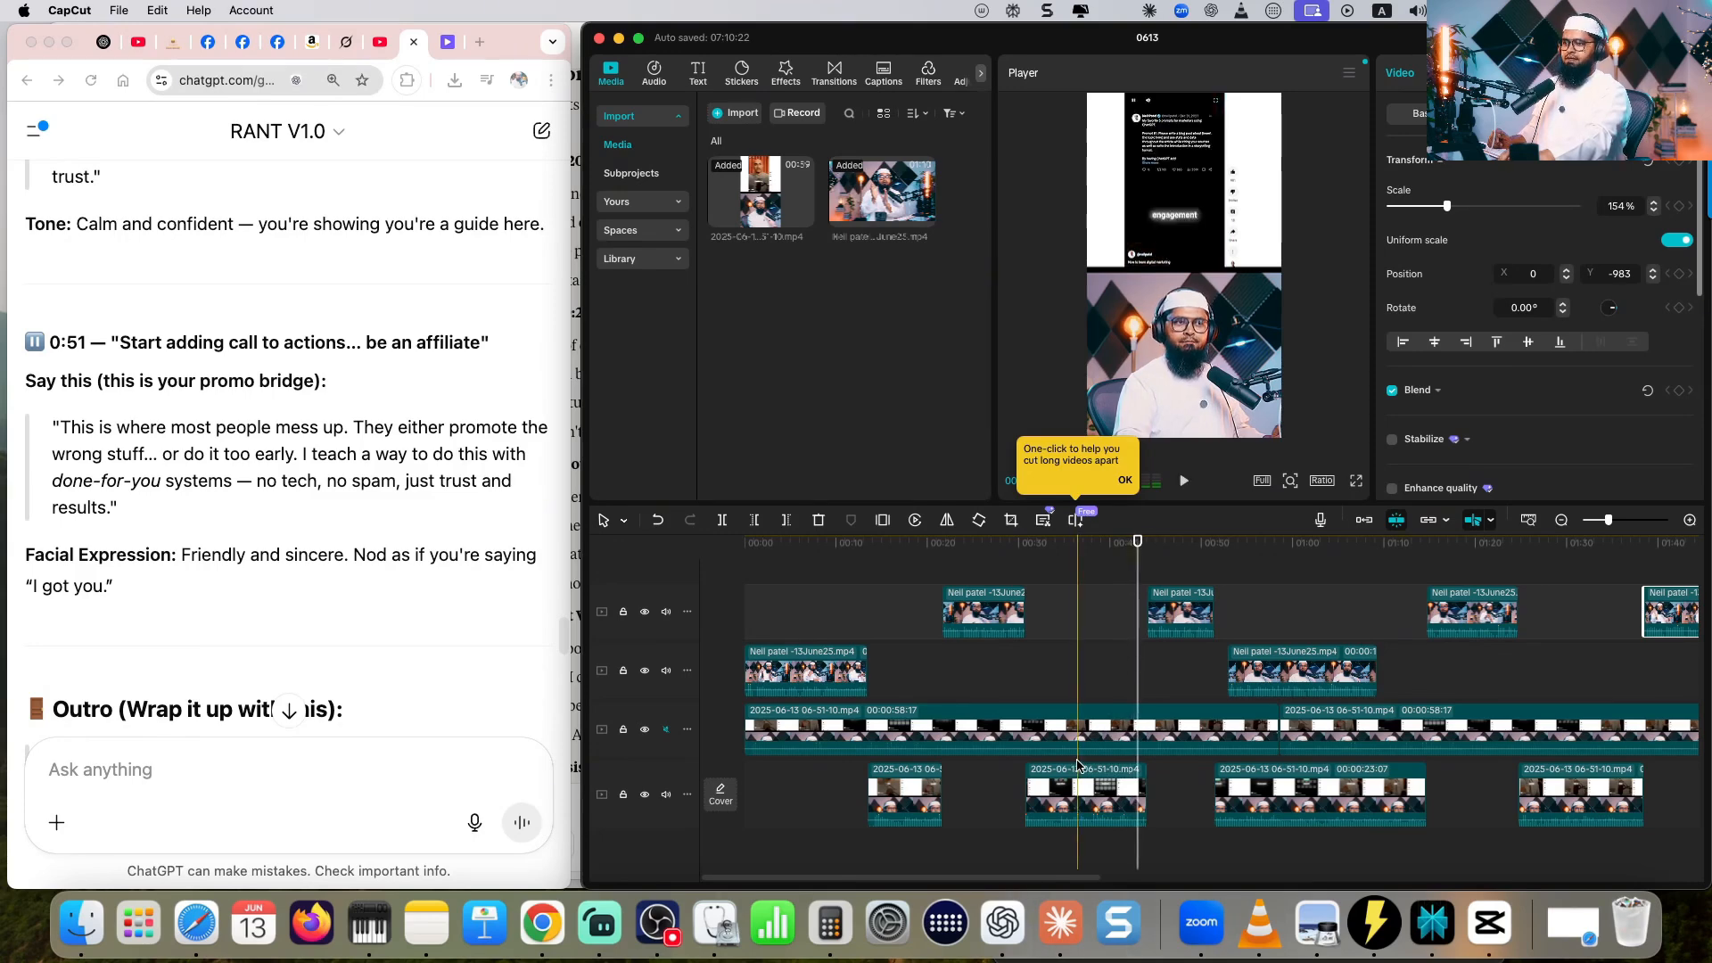
# - Join the second recorded segment to the first, place the 0:05 avatar reaction after it, and close the gap before the last recorded segment
pyautogui.moveTo(1077, 765); pyautogui.dragTo(1014, 779)
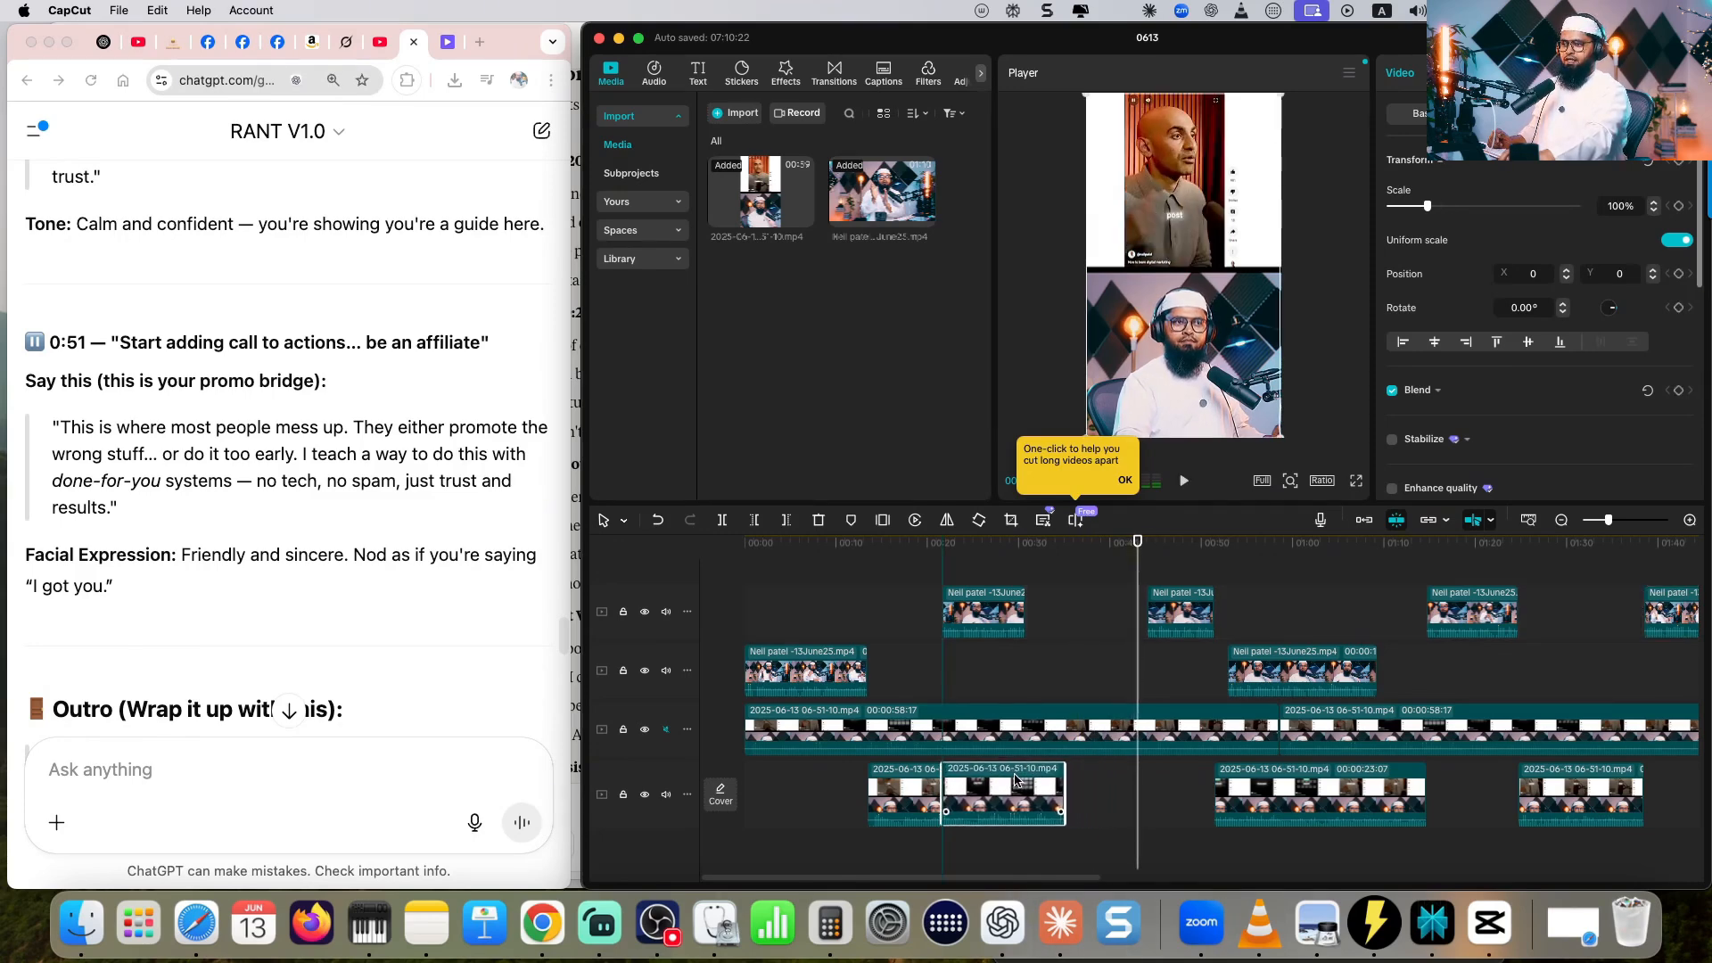
pyautogui.moveTo(964, 611); pyautogui.dragTo(1085, 676)
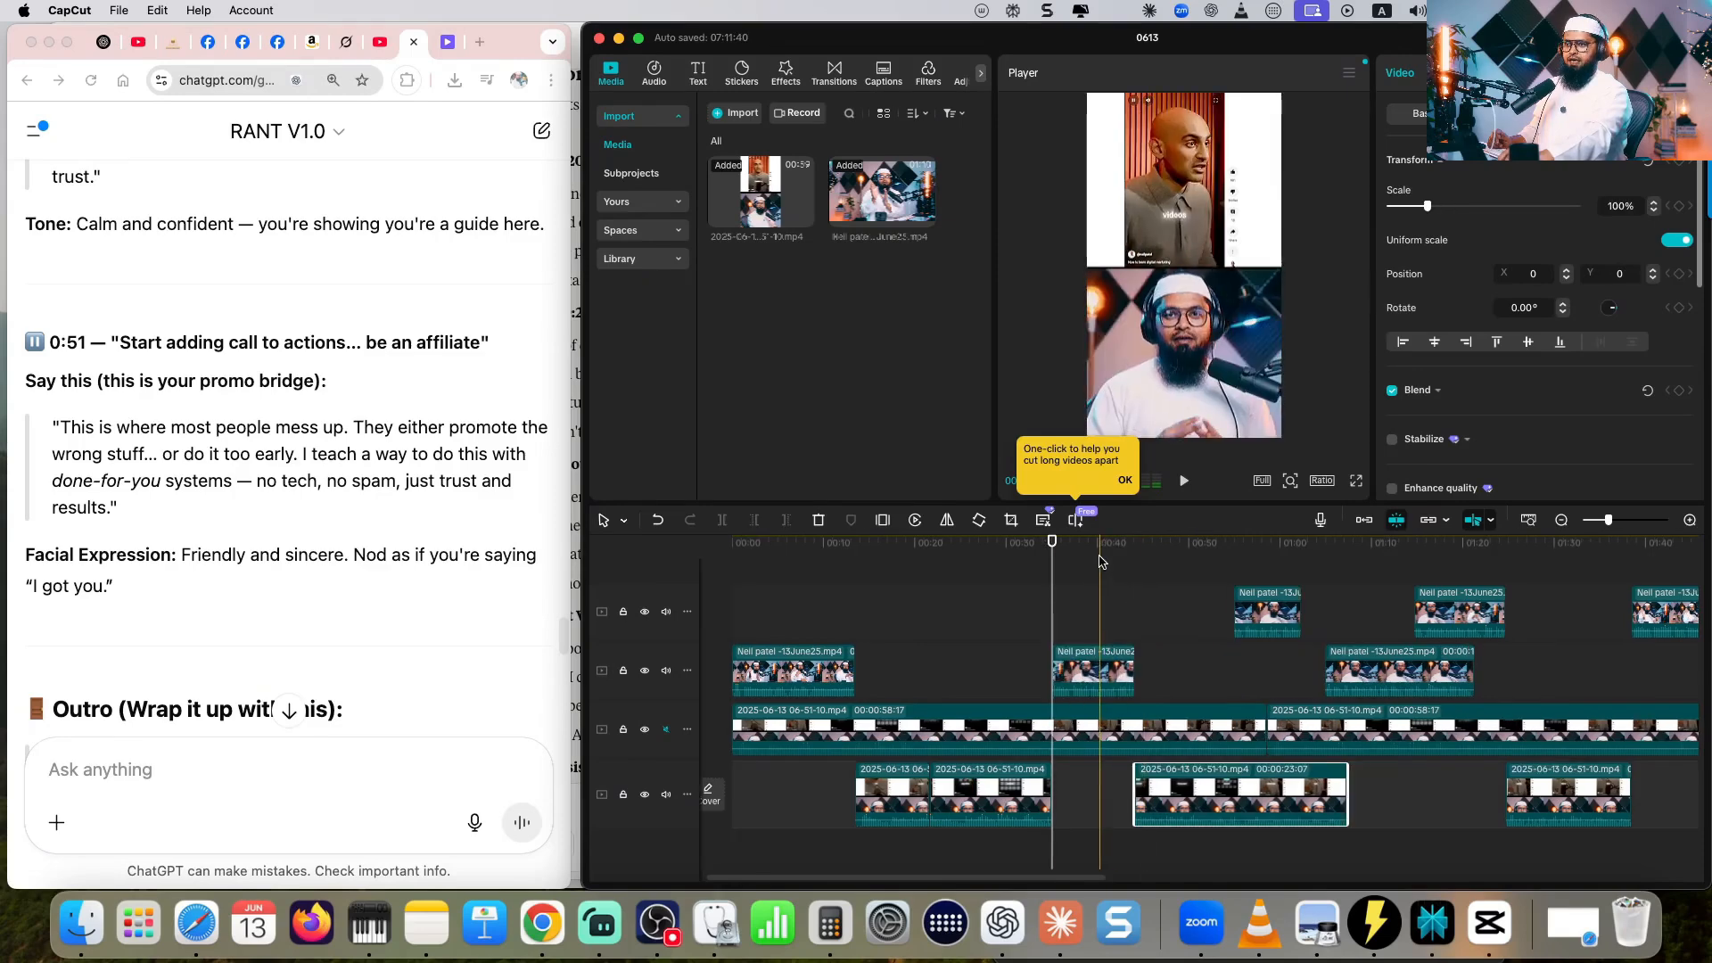
pyautogui.moveTo(1102, 554); pyautogui.dragTo(1118, 559)
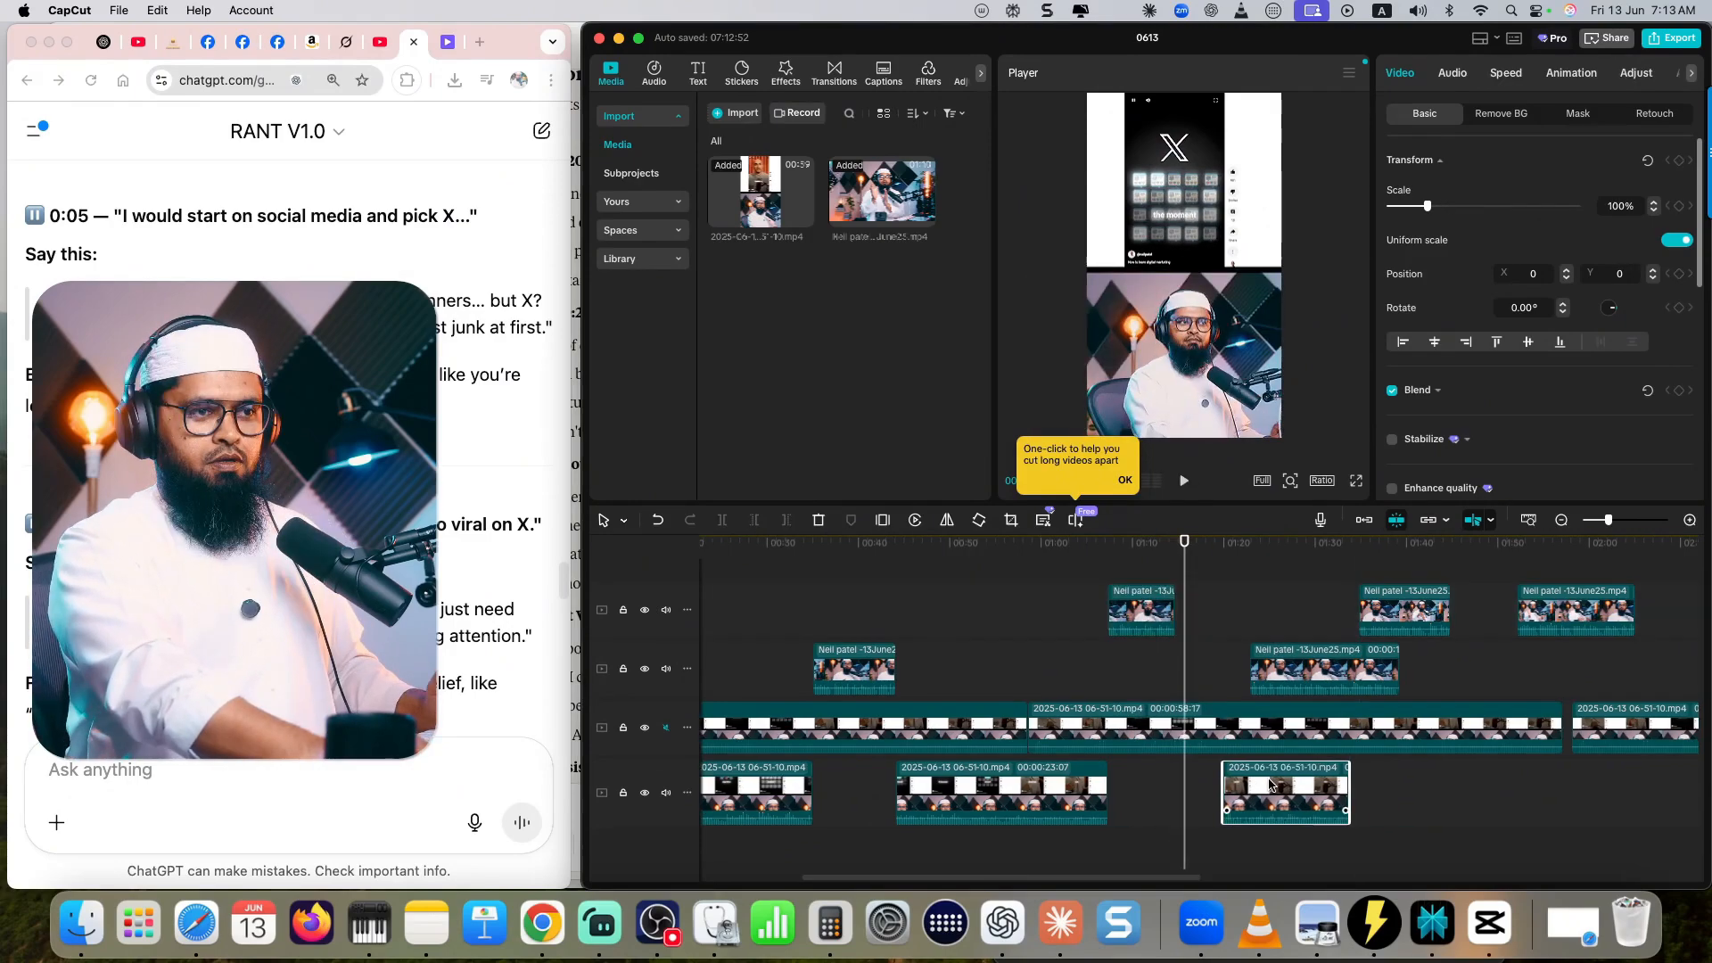
pyautogui.moveTo(1271, 784); pyautogui.dragTo(1226, 785)
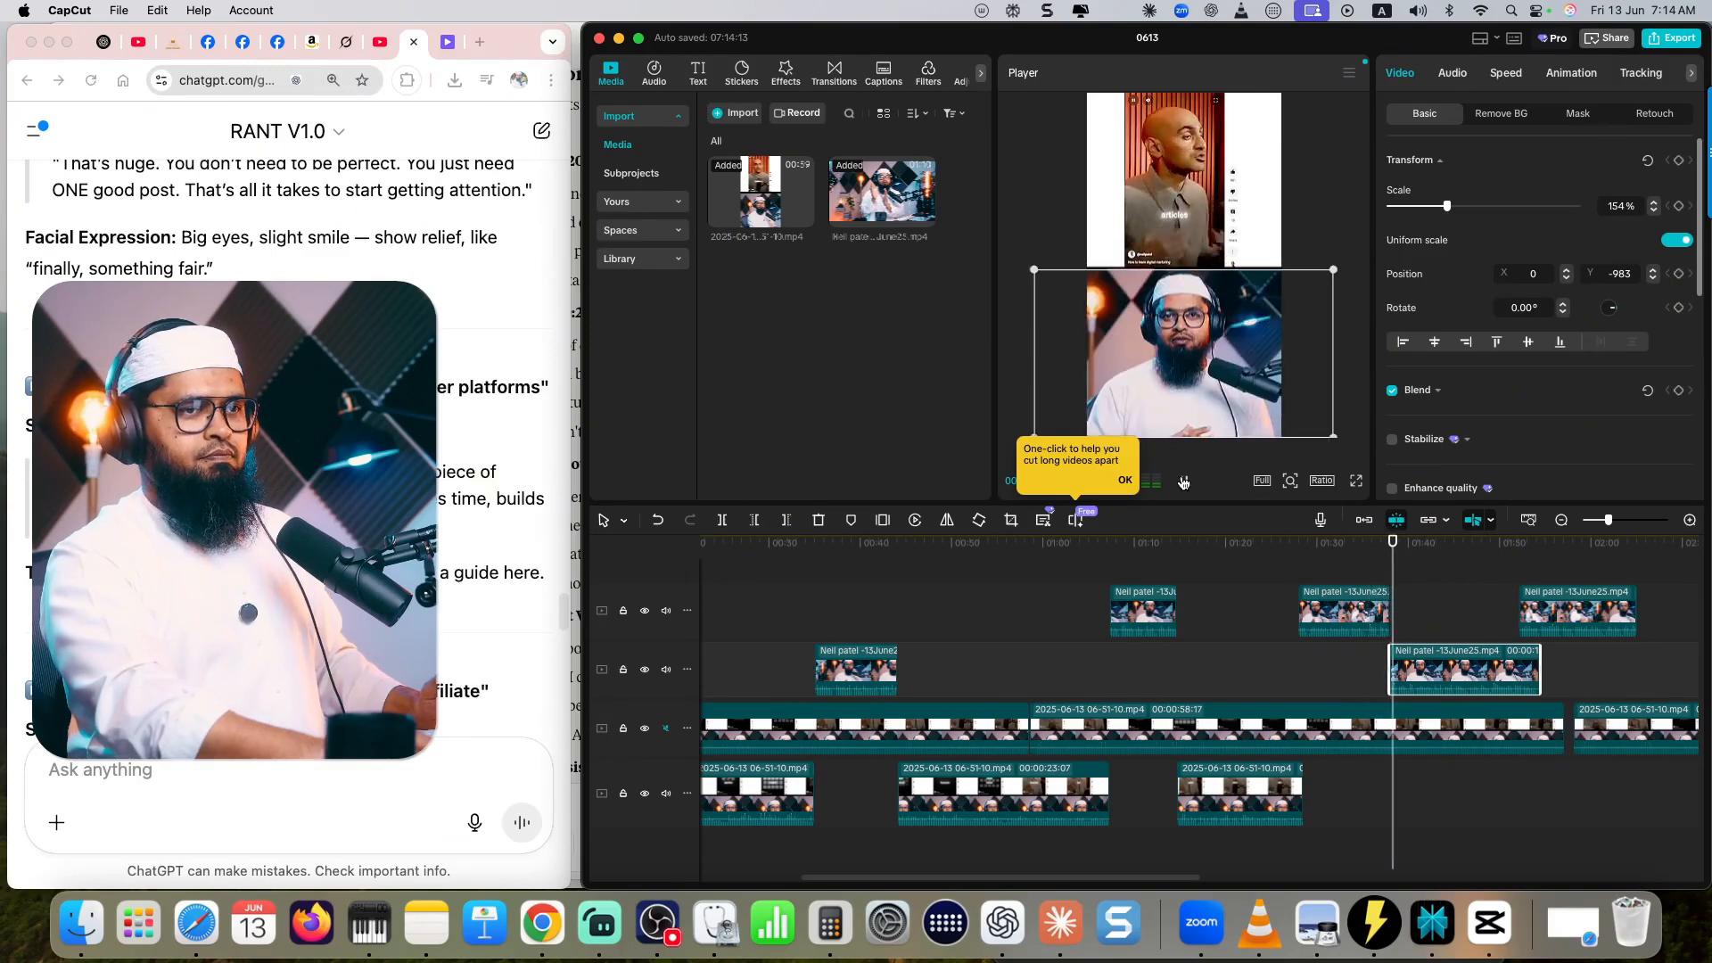
# - Check the last two avatar reactions against the script and swap their order so the shorter one directly follows the 0:35 reaction
pyautogui.scroll(-5, 289, 446)
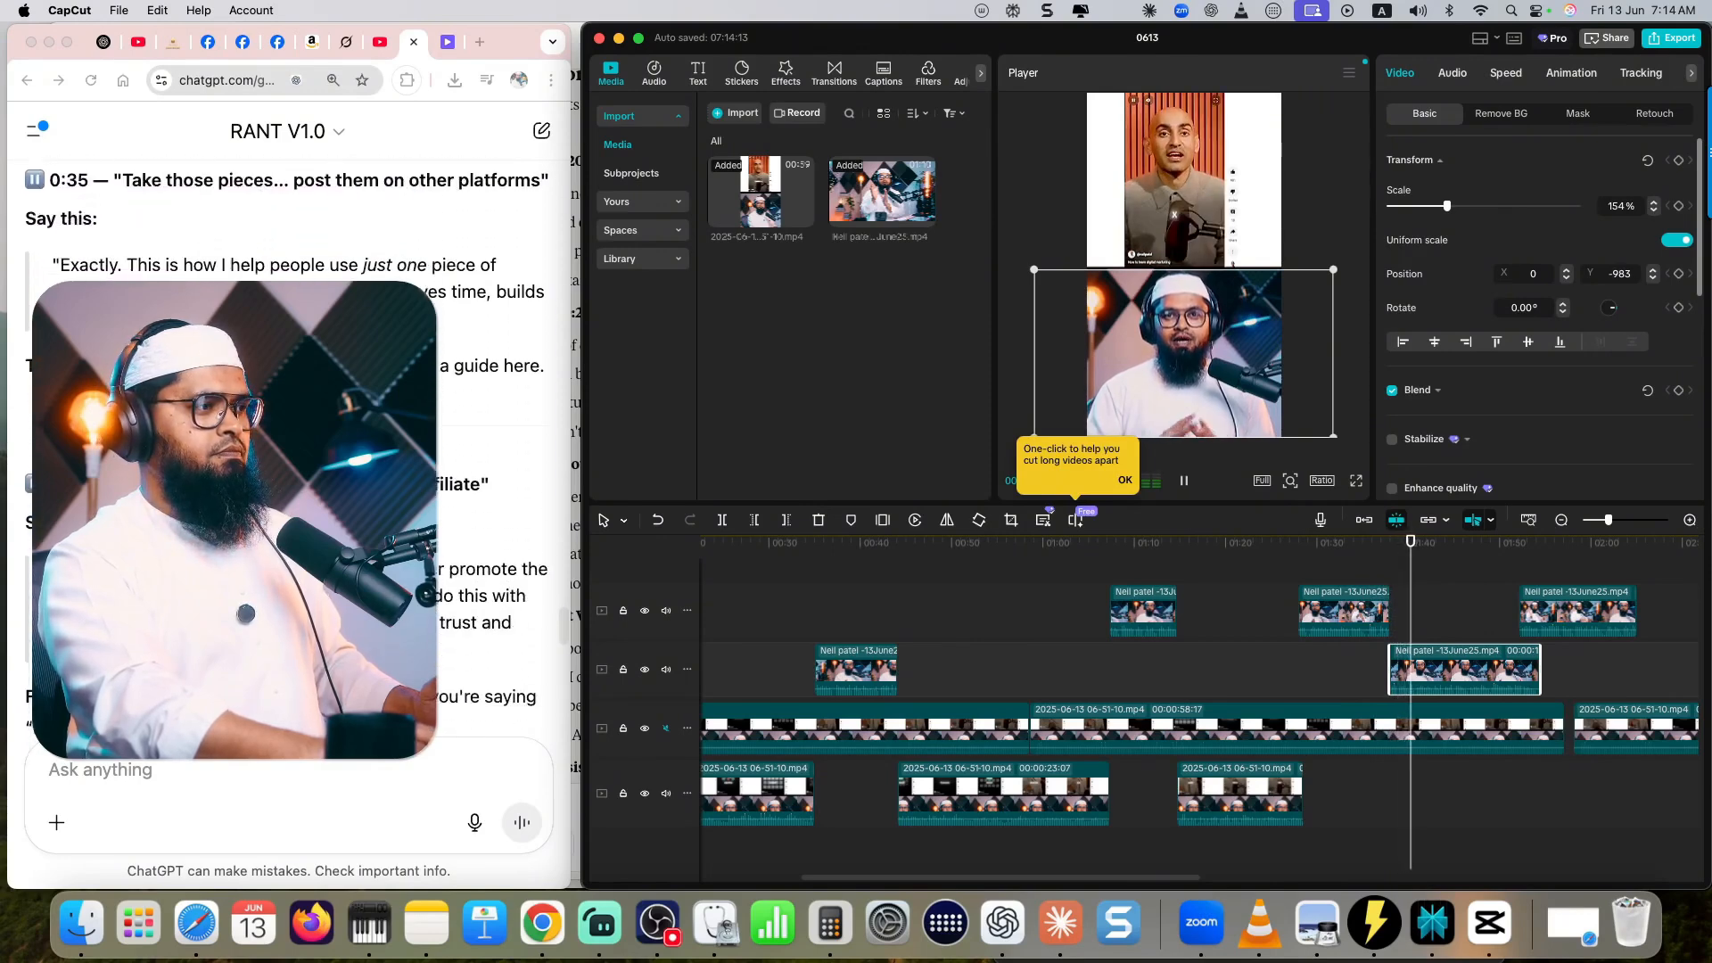
pyautogui.scroll(8, 289, 446)
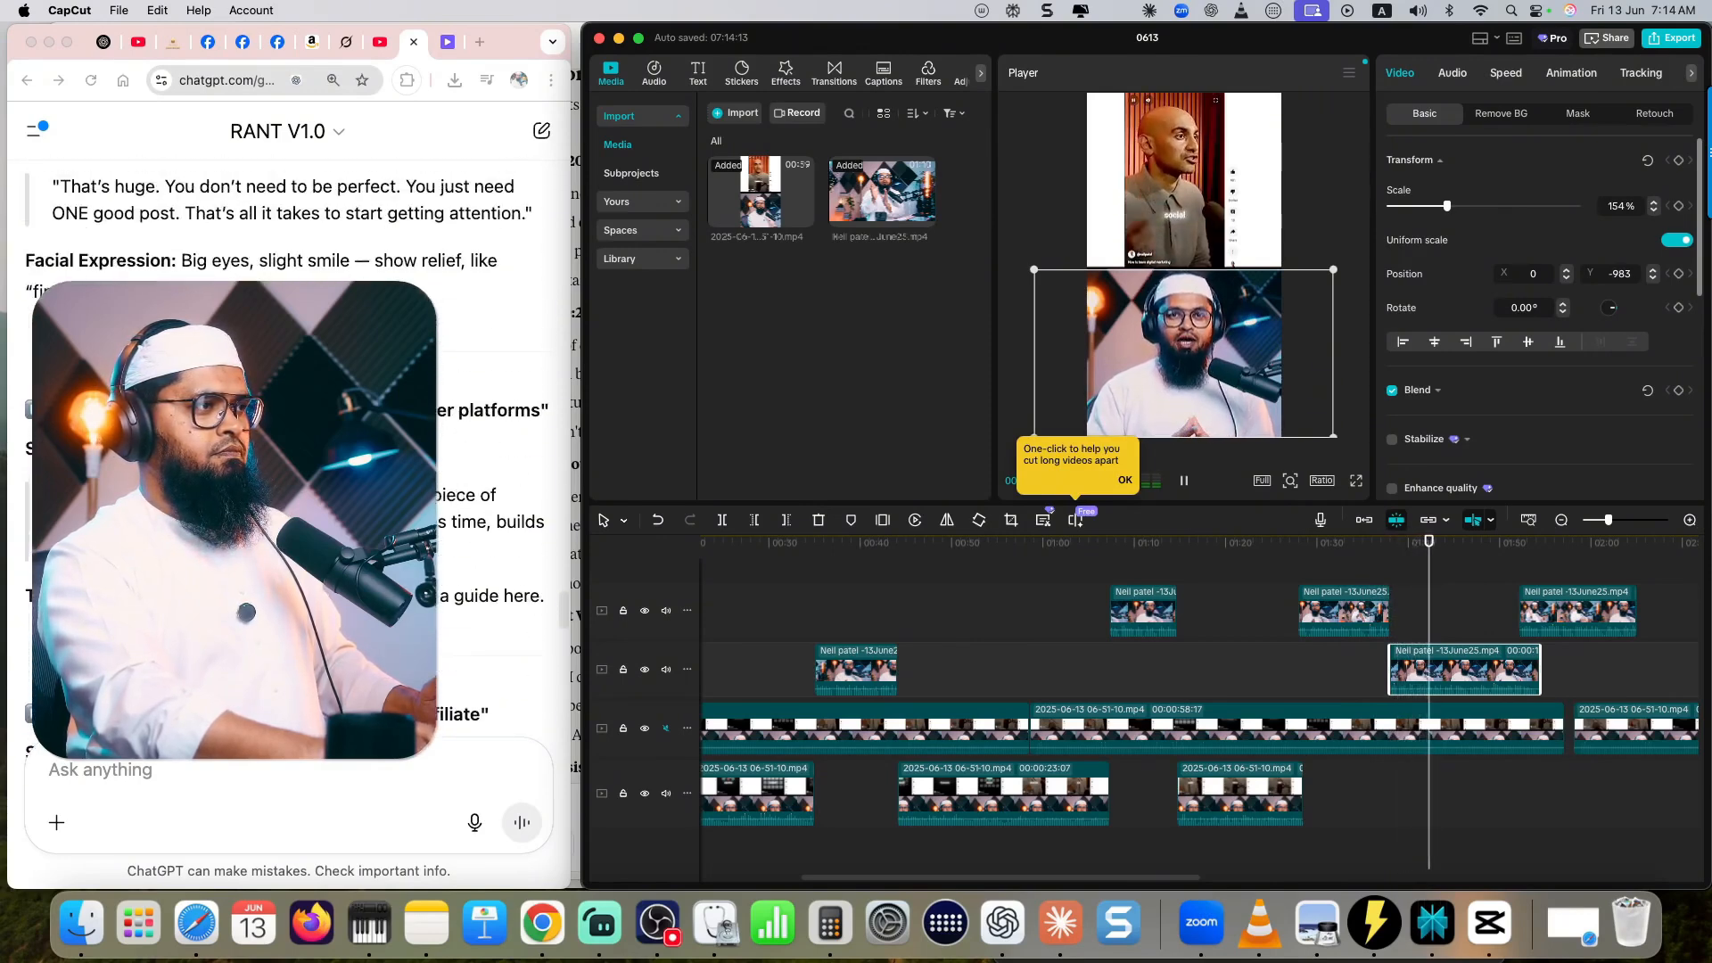
pyautogui.scroll(5, 290, 446)
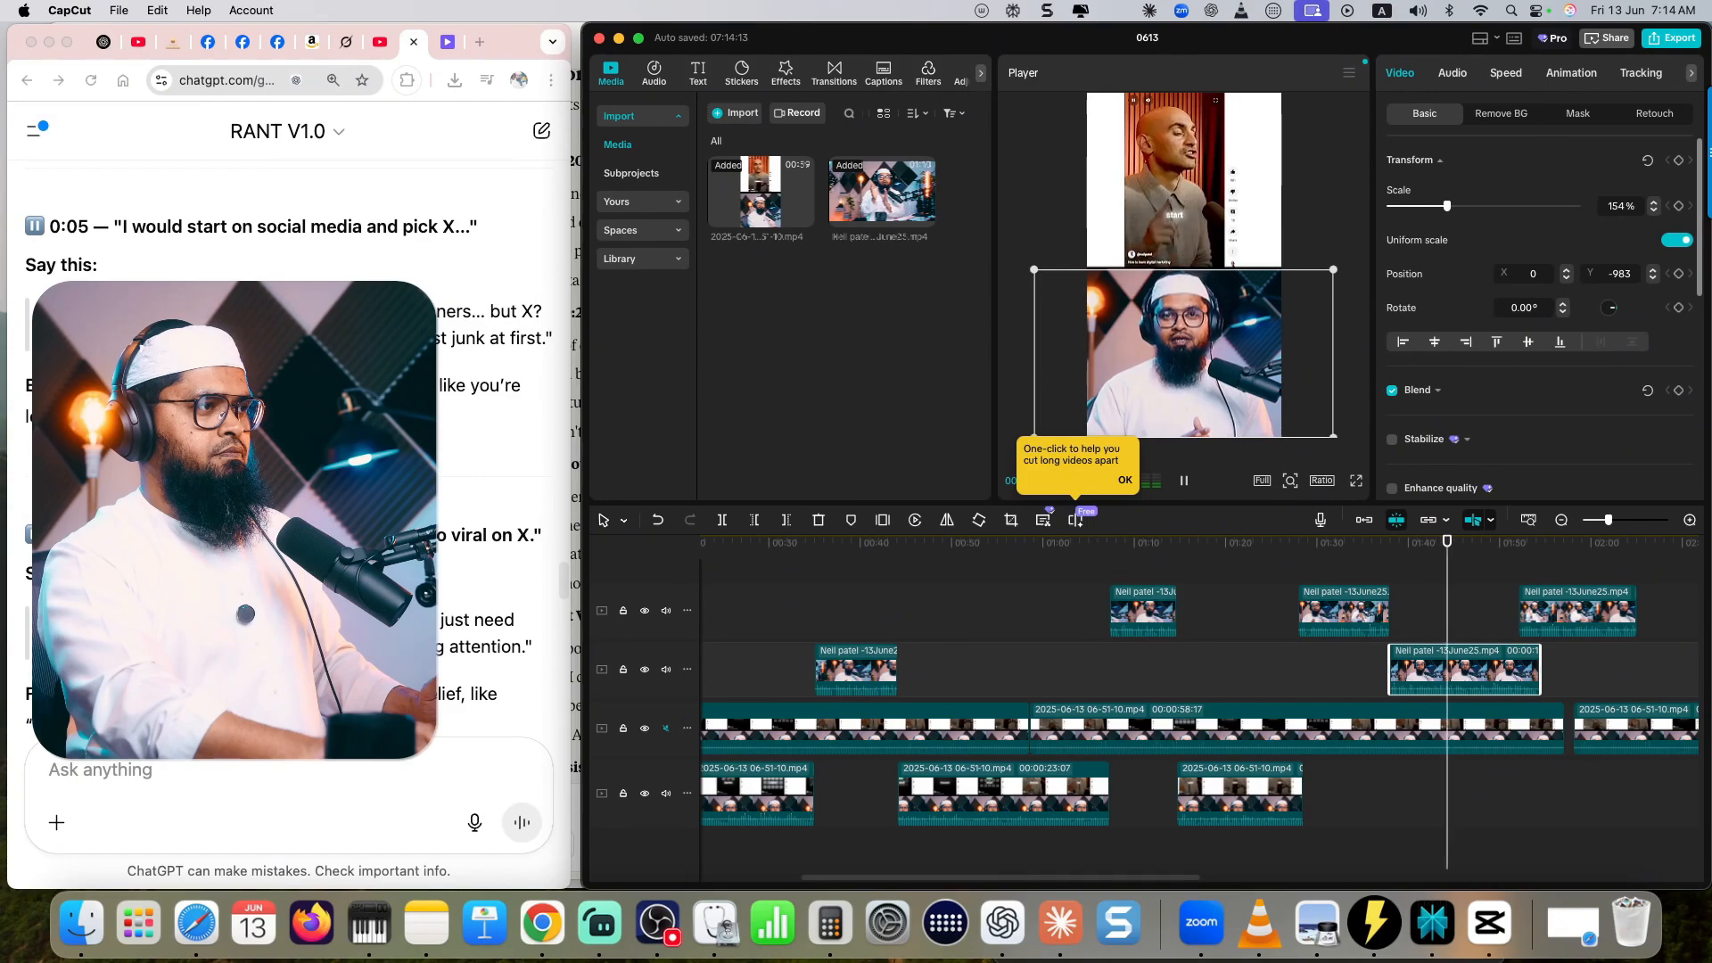
pyautogui.scroll(-15, 290, 446)
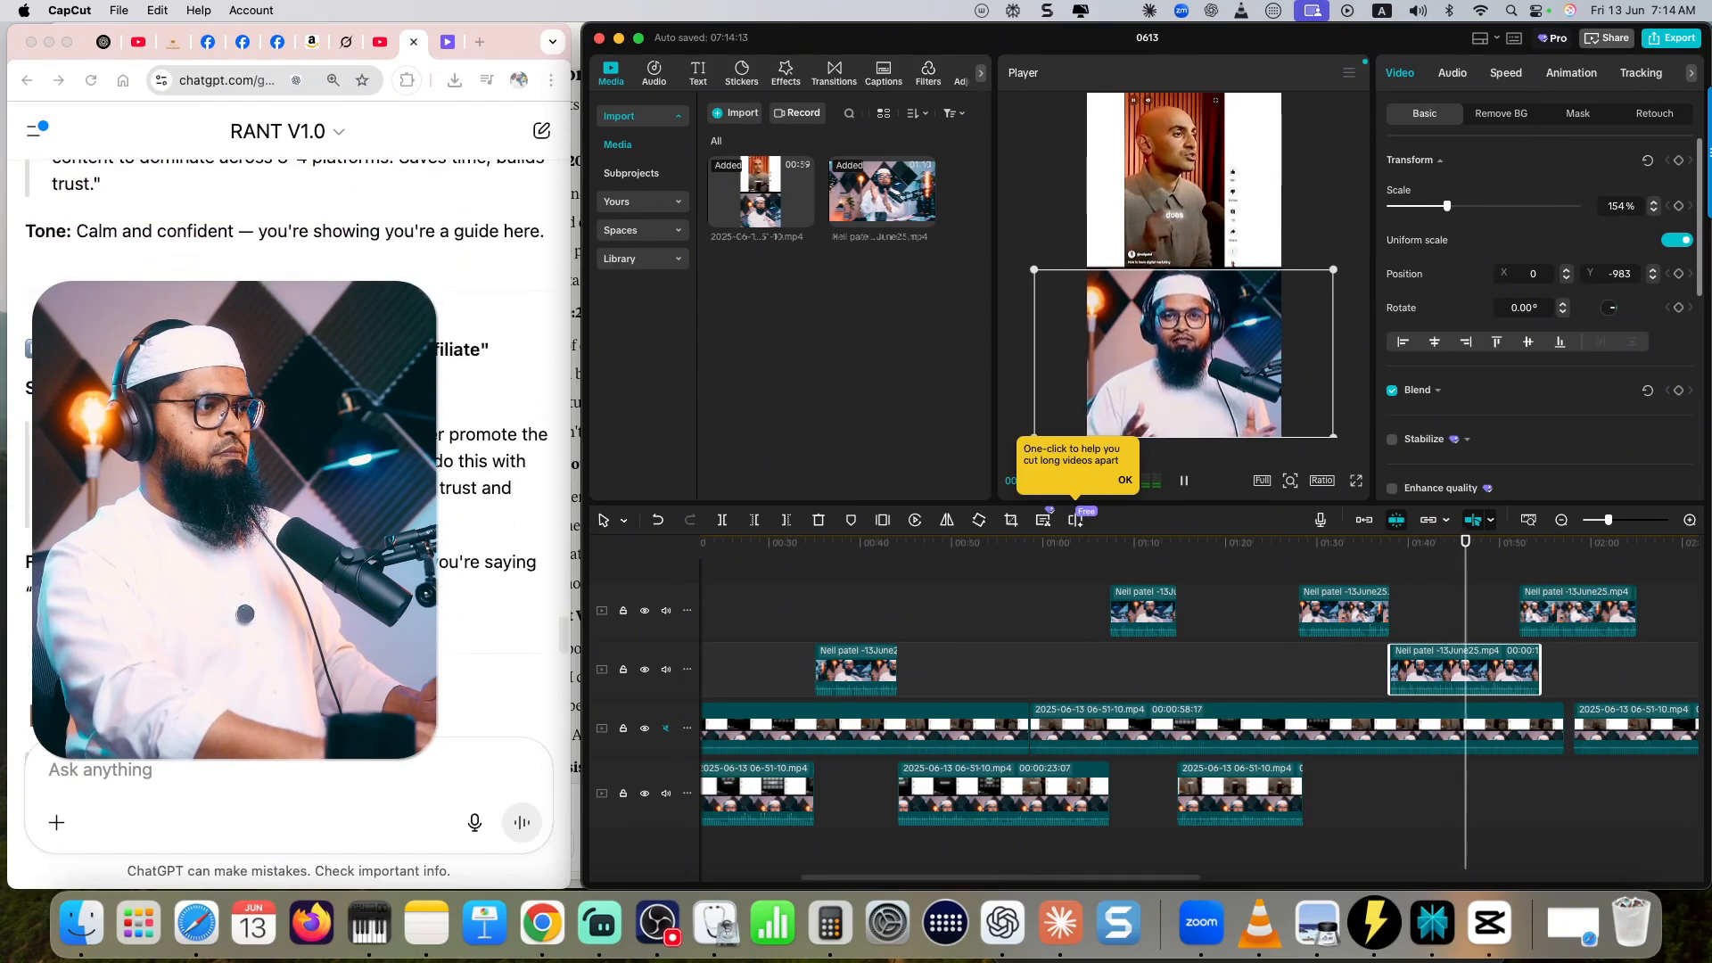
pyautogui.scroll(3, 290, 446)
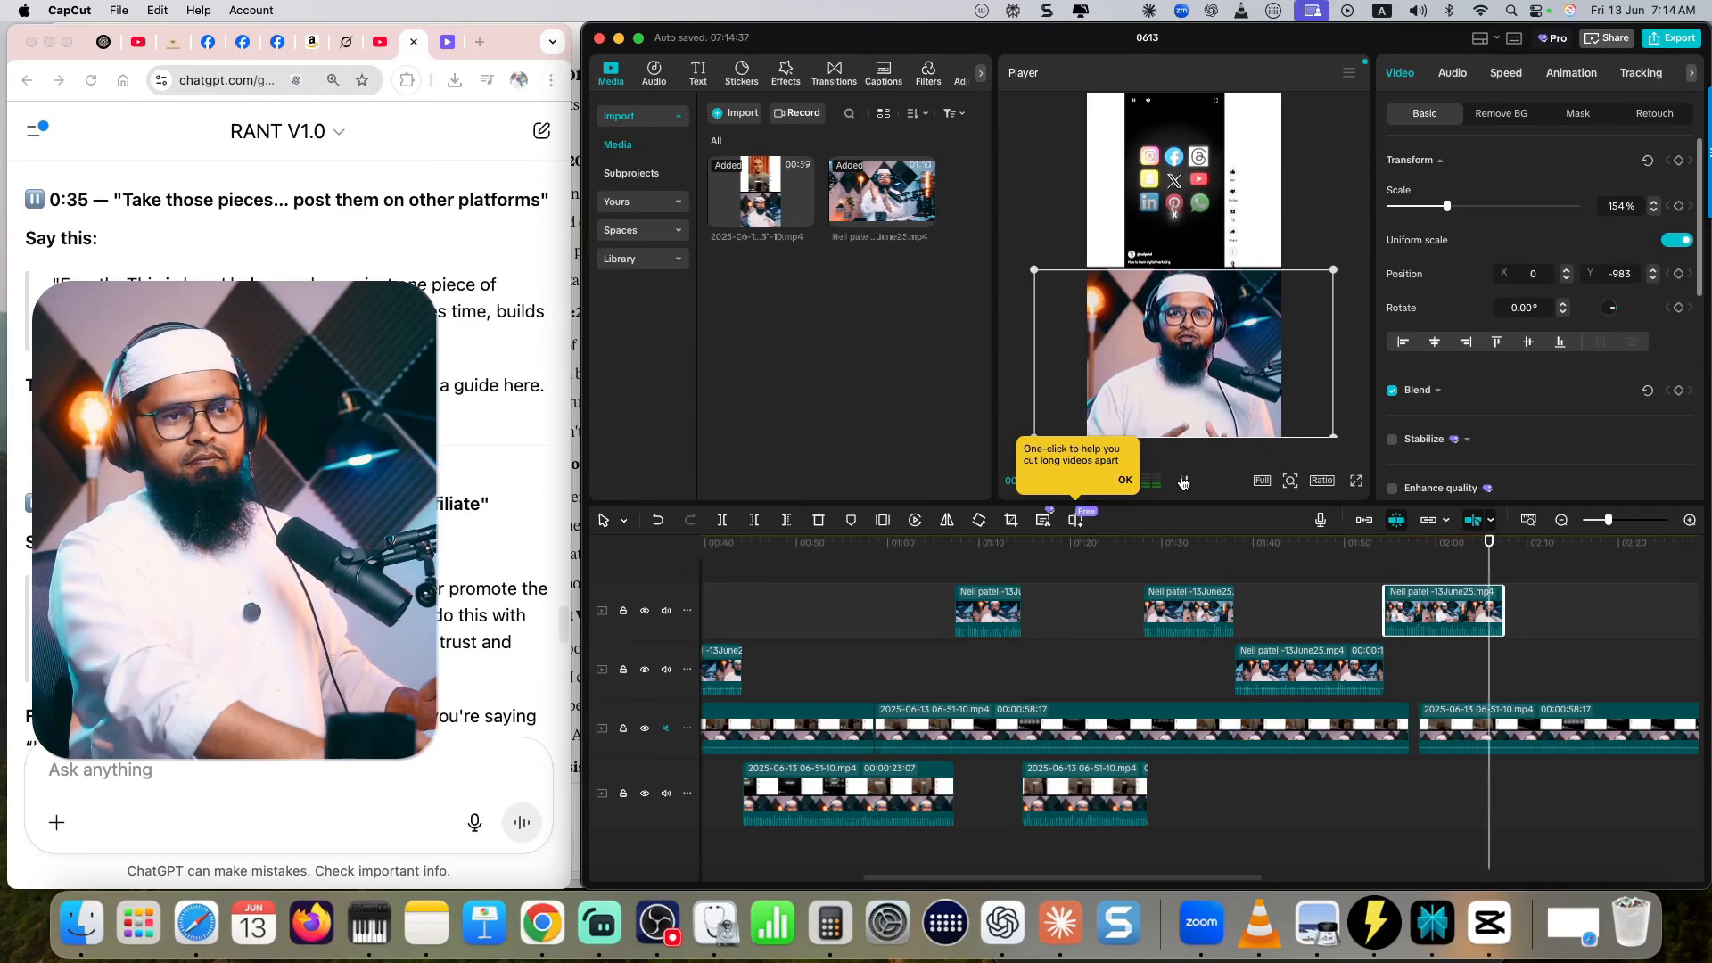
pyautogui.click(1183, 482)
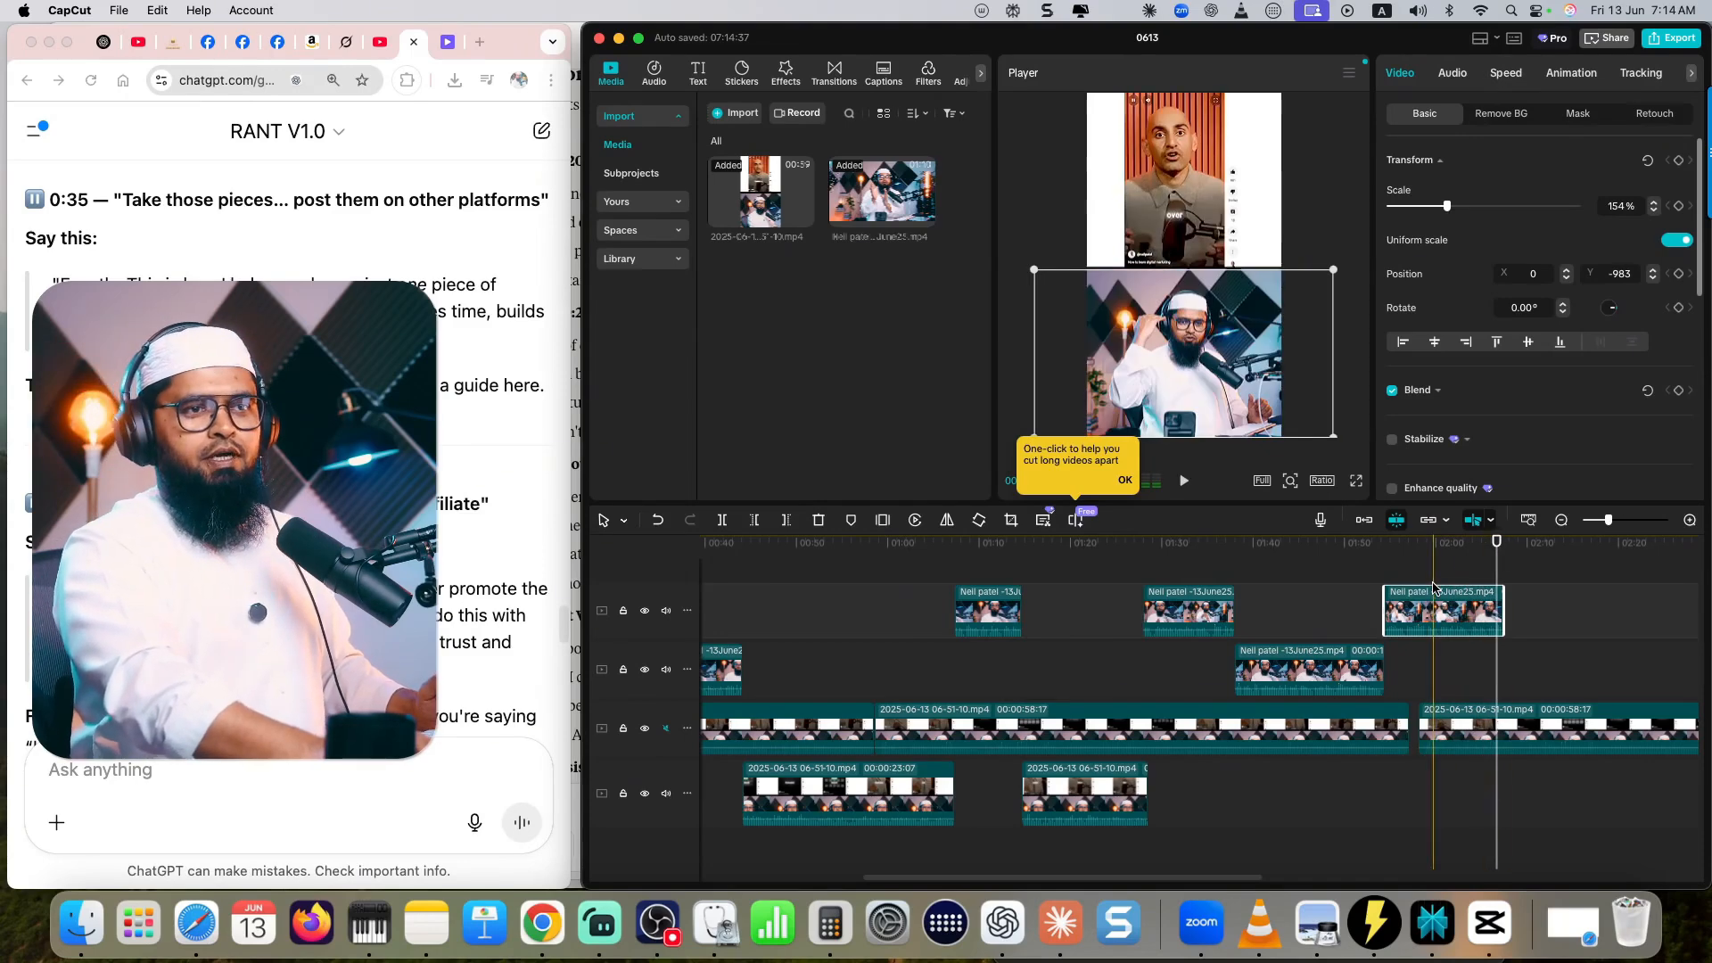
pyautogui.moveTo(1327, 670); pyautogui.dragTo(1359, 671)
pyautogui.moveTo(1545, 679); pyautogui.dragTo(1281, 607)
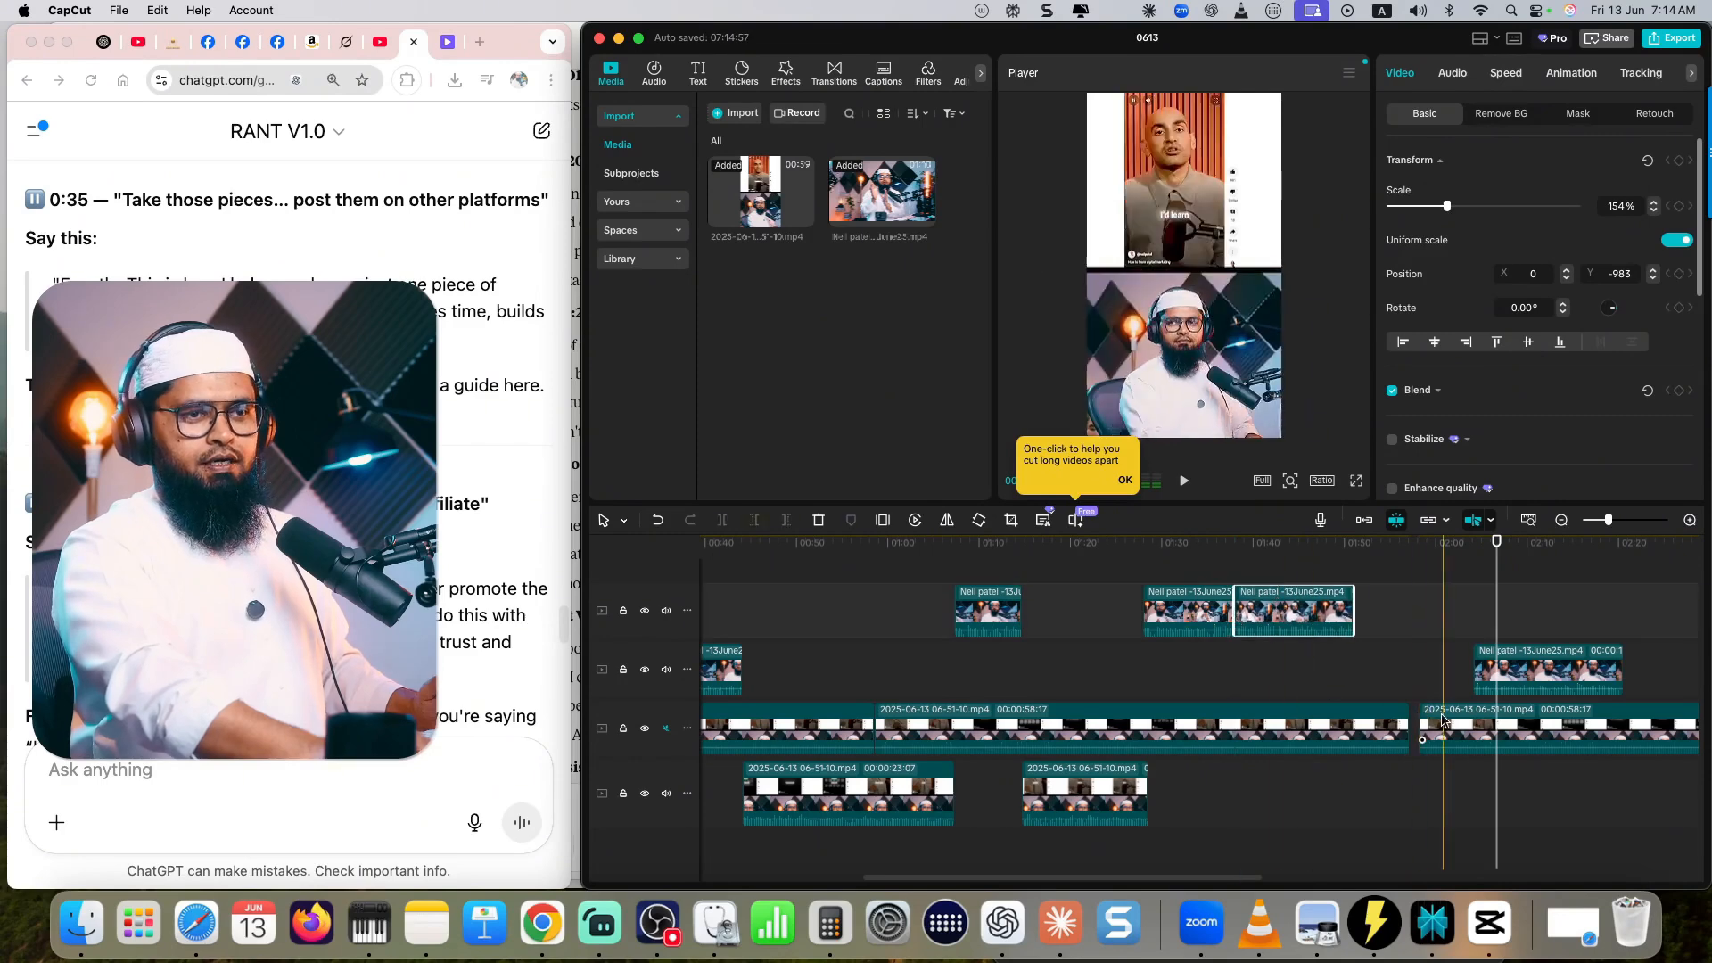
pyautogui.moveTo(1527, 667); pyautogui.dragTo(1405, 665)
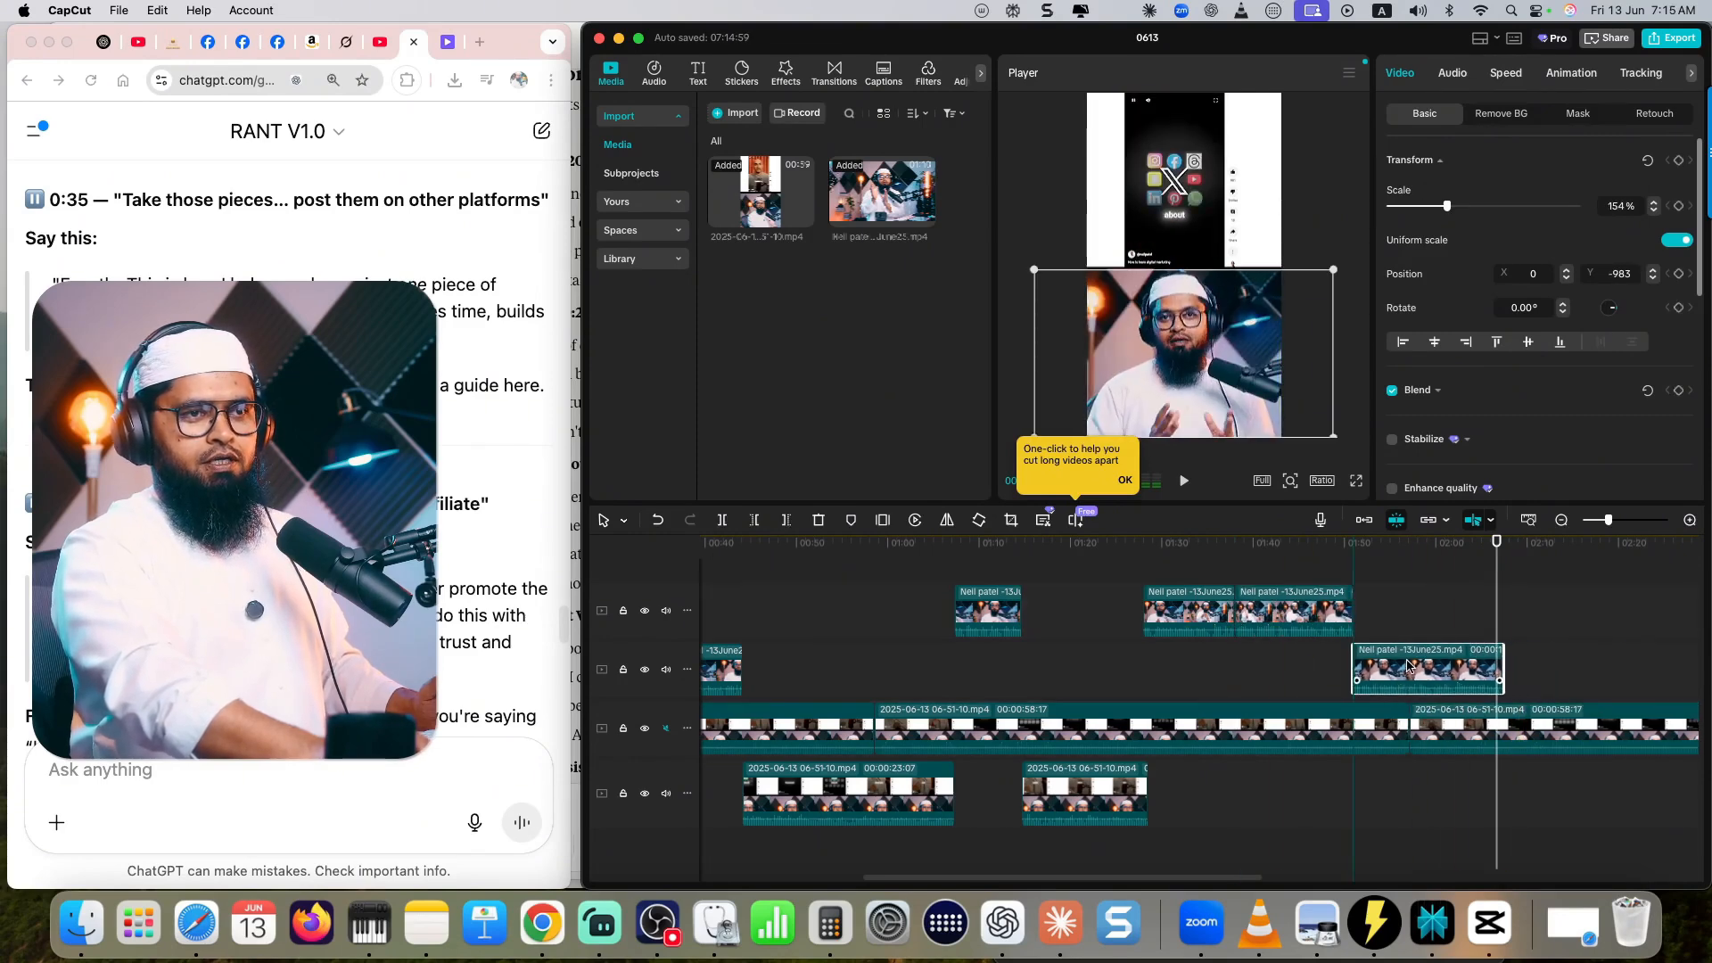
# - Remove the excess base recording beyond the end of the last avatar reaction and return the playhead to the start
pyautogui.click(1225, 544)
pyautogui.press('space')
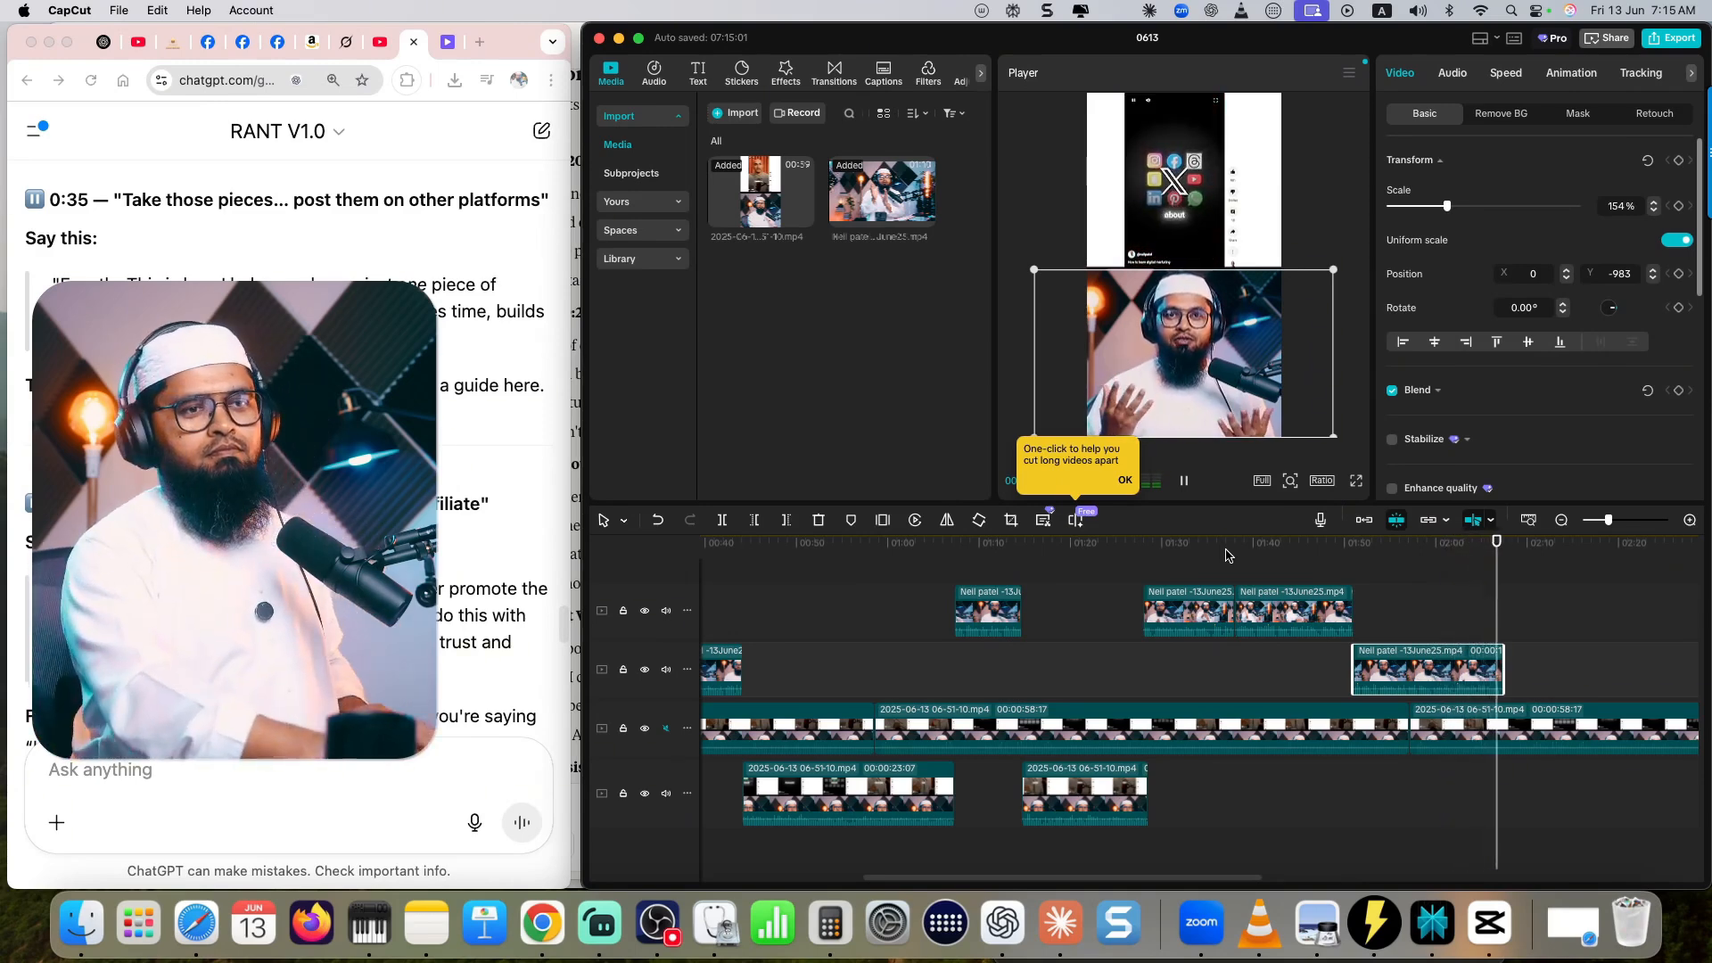
pyautogui.click(1505, 545)
pyautogui.hscroll(3, 1560, 713)
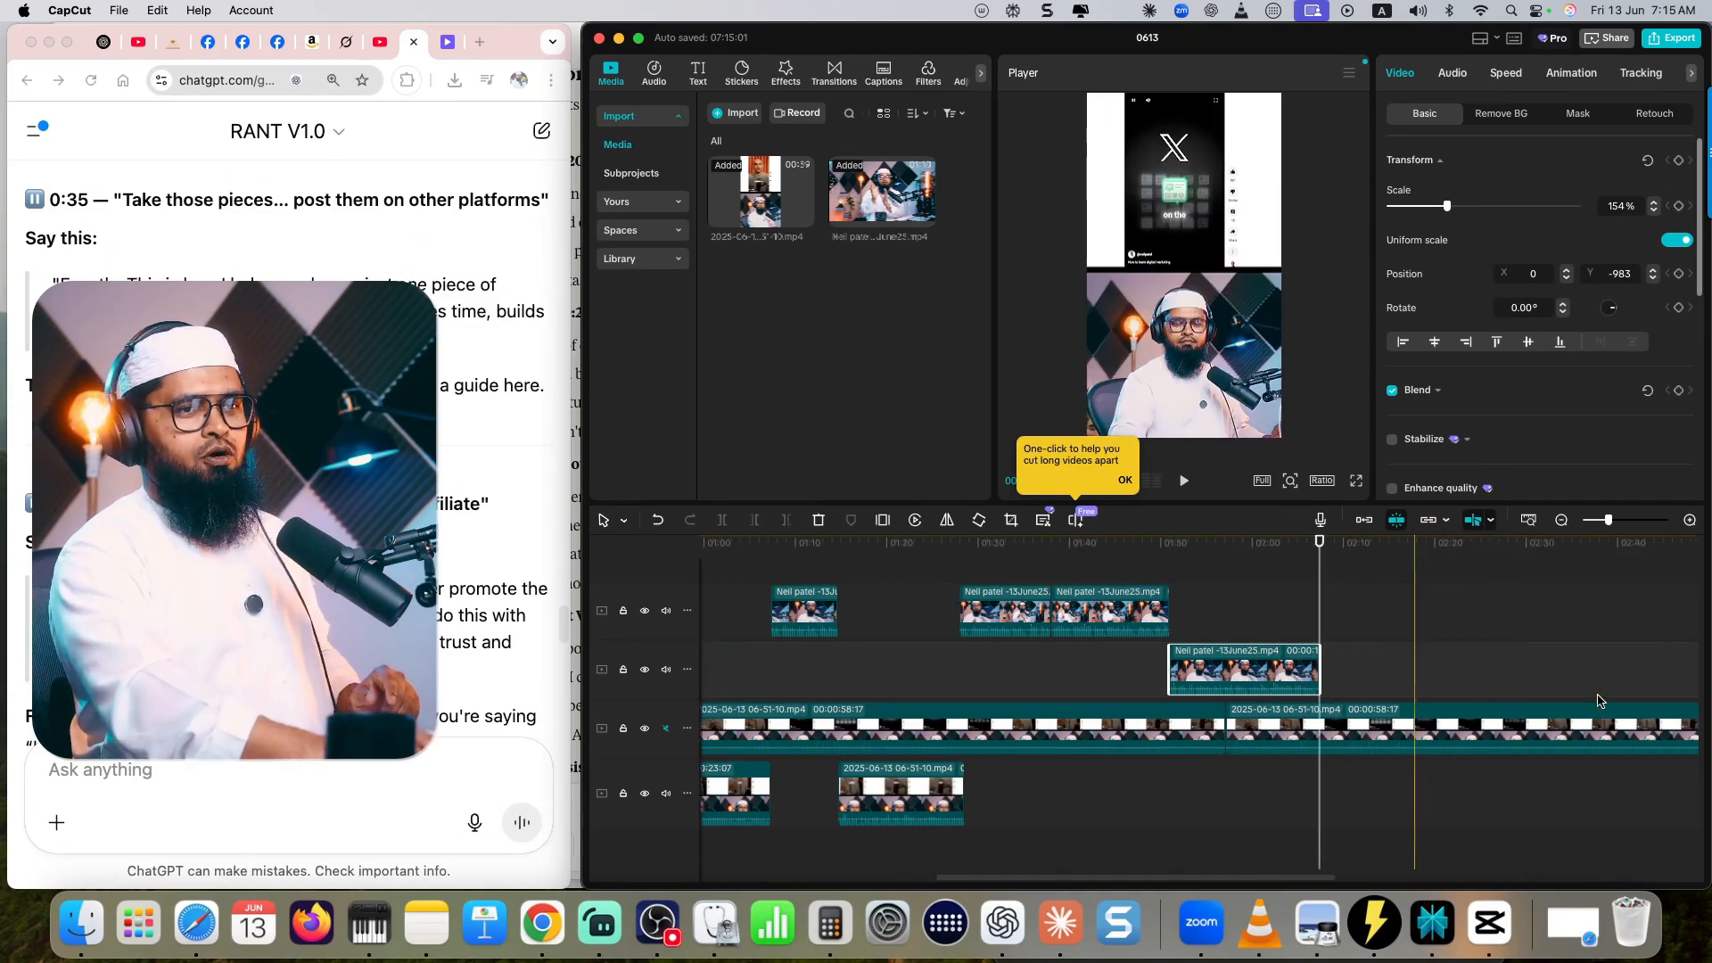
pyautogui.click(1552, 713)
pyautogui.hscroll(5, 1550, 711)
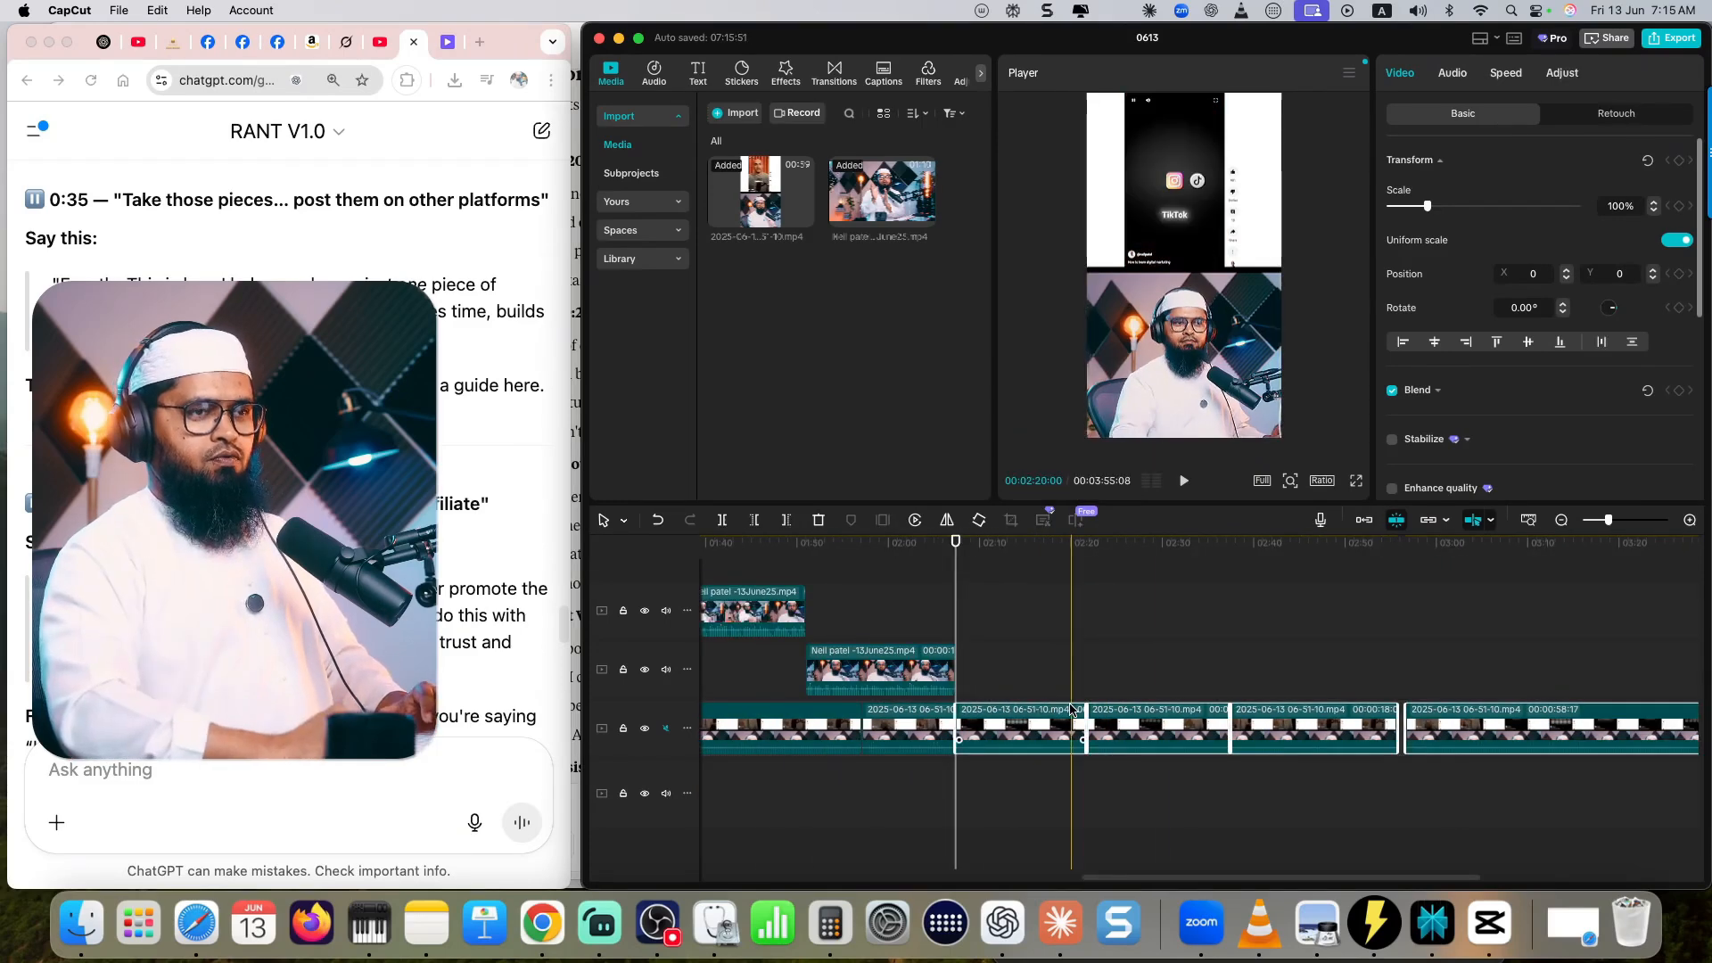
pyautogui.press('Delete')
pyautogui.press('Home')
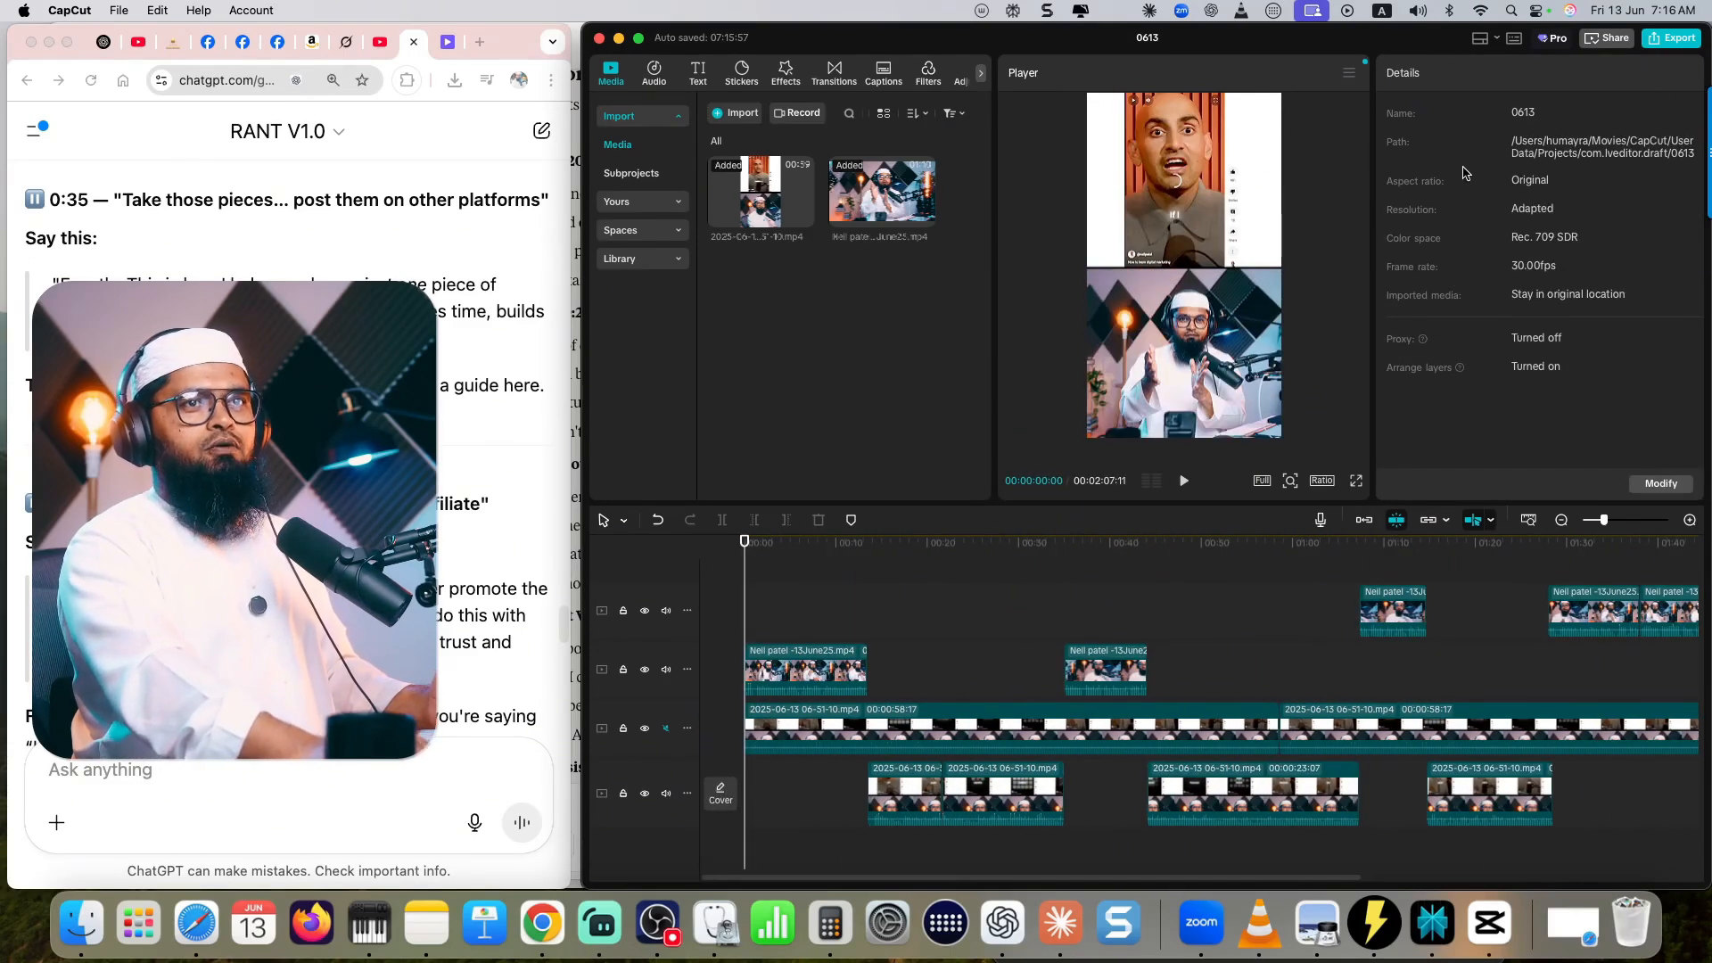
# - Export the video as "f-neil patel x as first content publisher" to the Extreme SSD Videos folder in 1080P, H.264, mp4, 30fps
pyautogui.click(1675, 39)
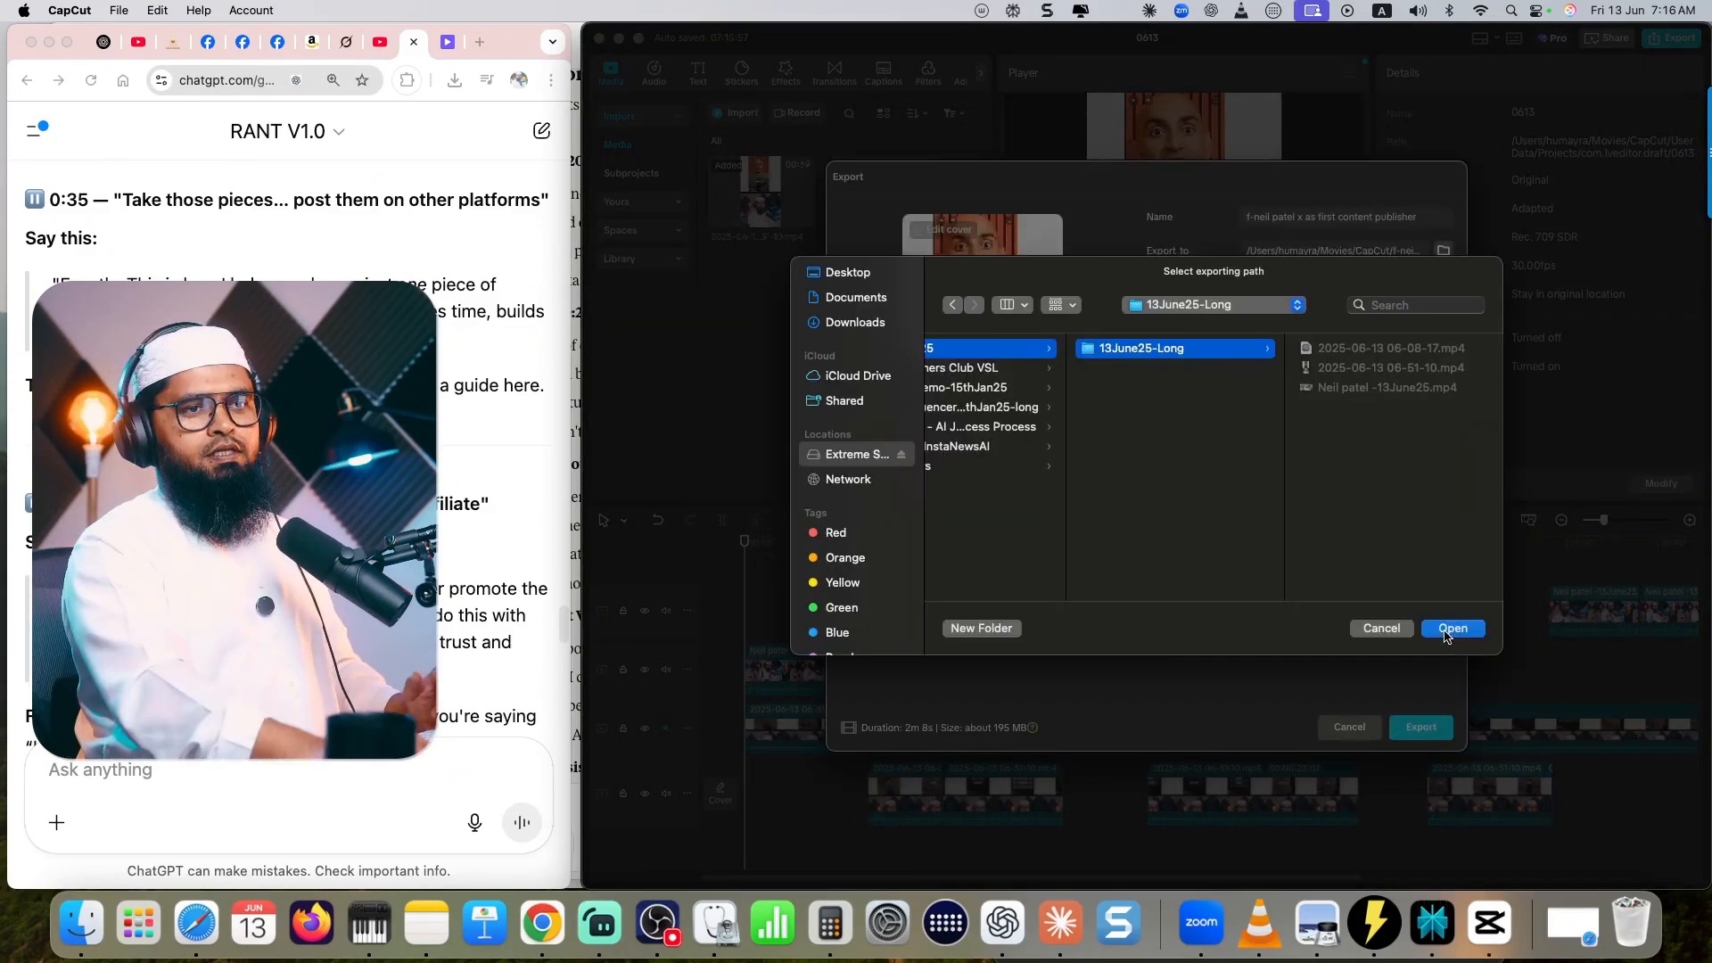
pyautogui.click(1448, 630)
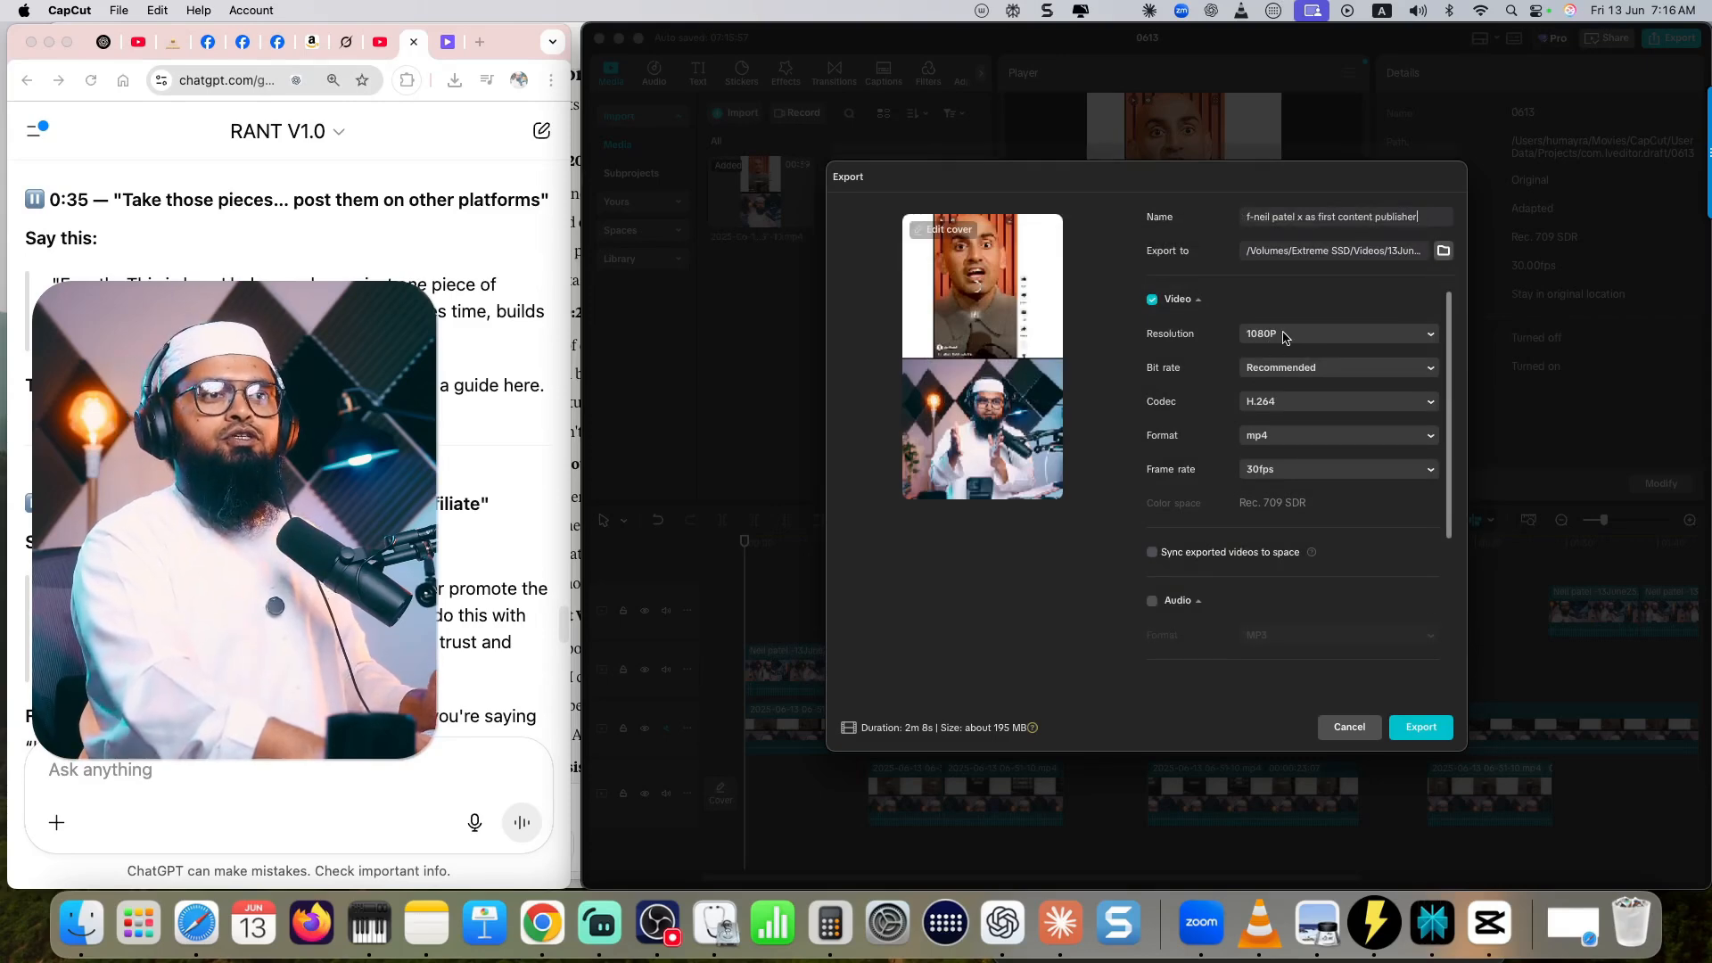
pyautogui.scroll(-1, 1284, 336)
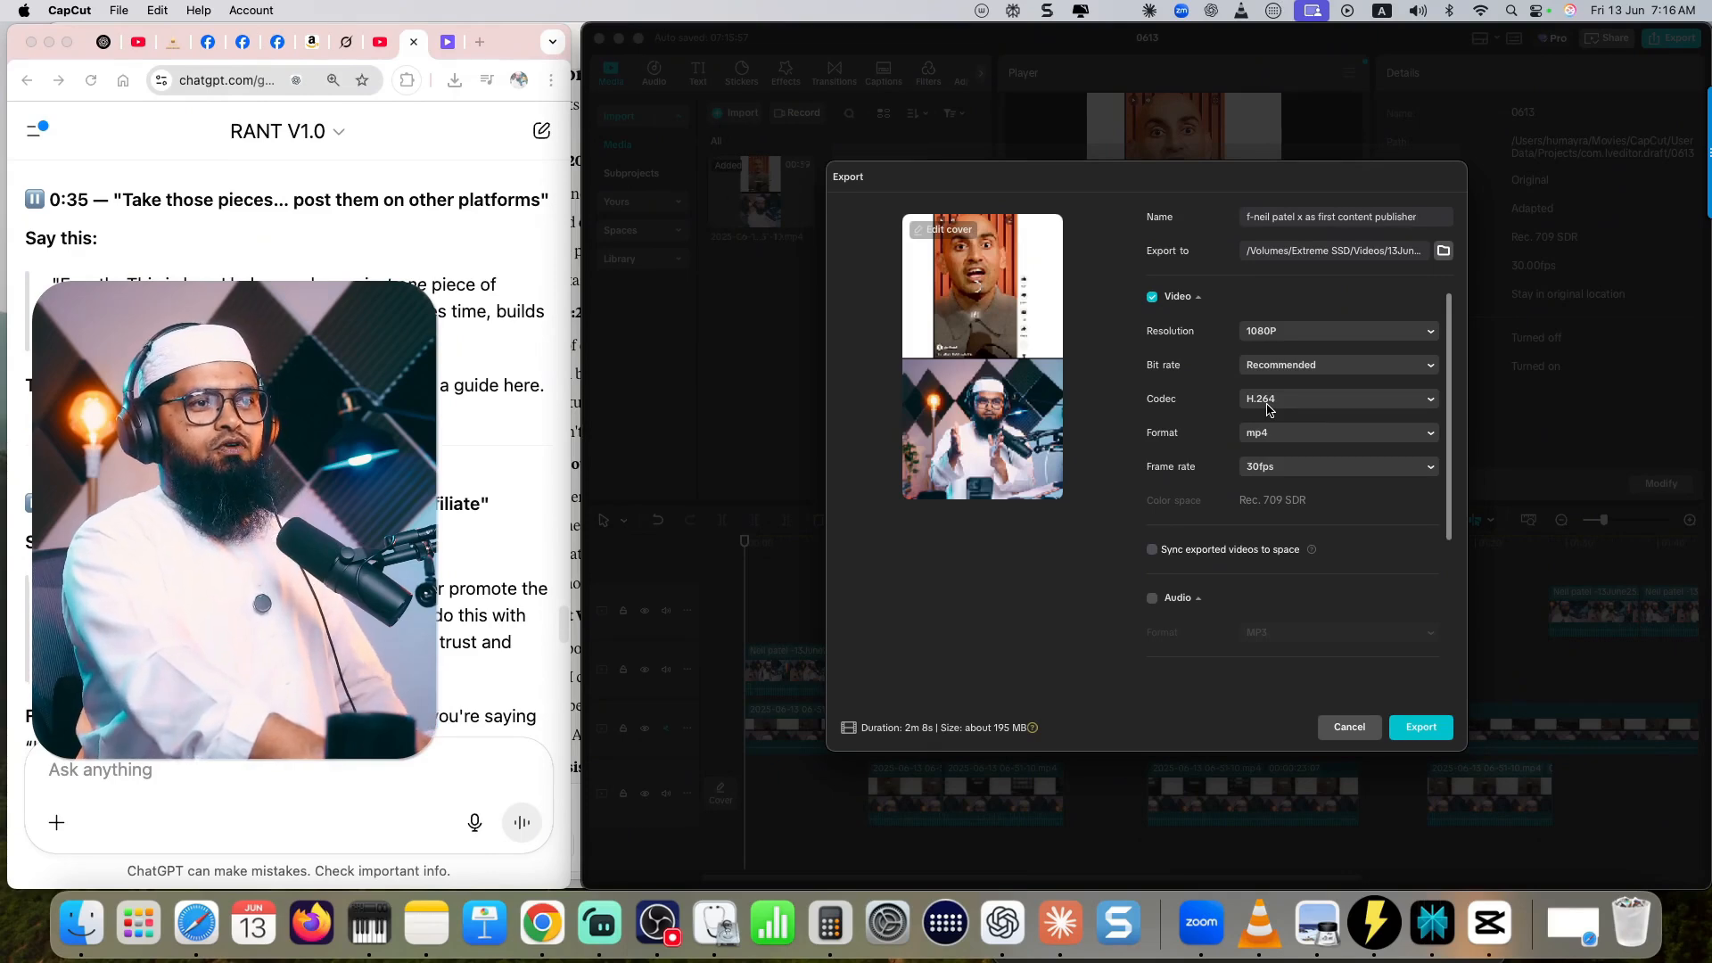
pyautogui.scroll(-1, 1284, 436)
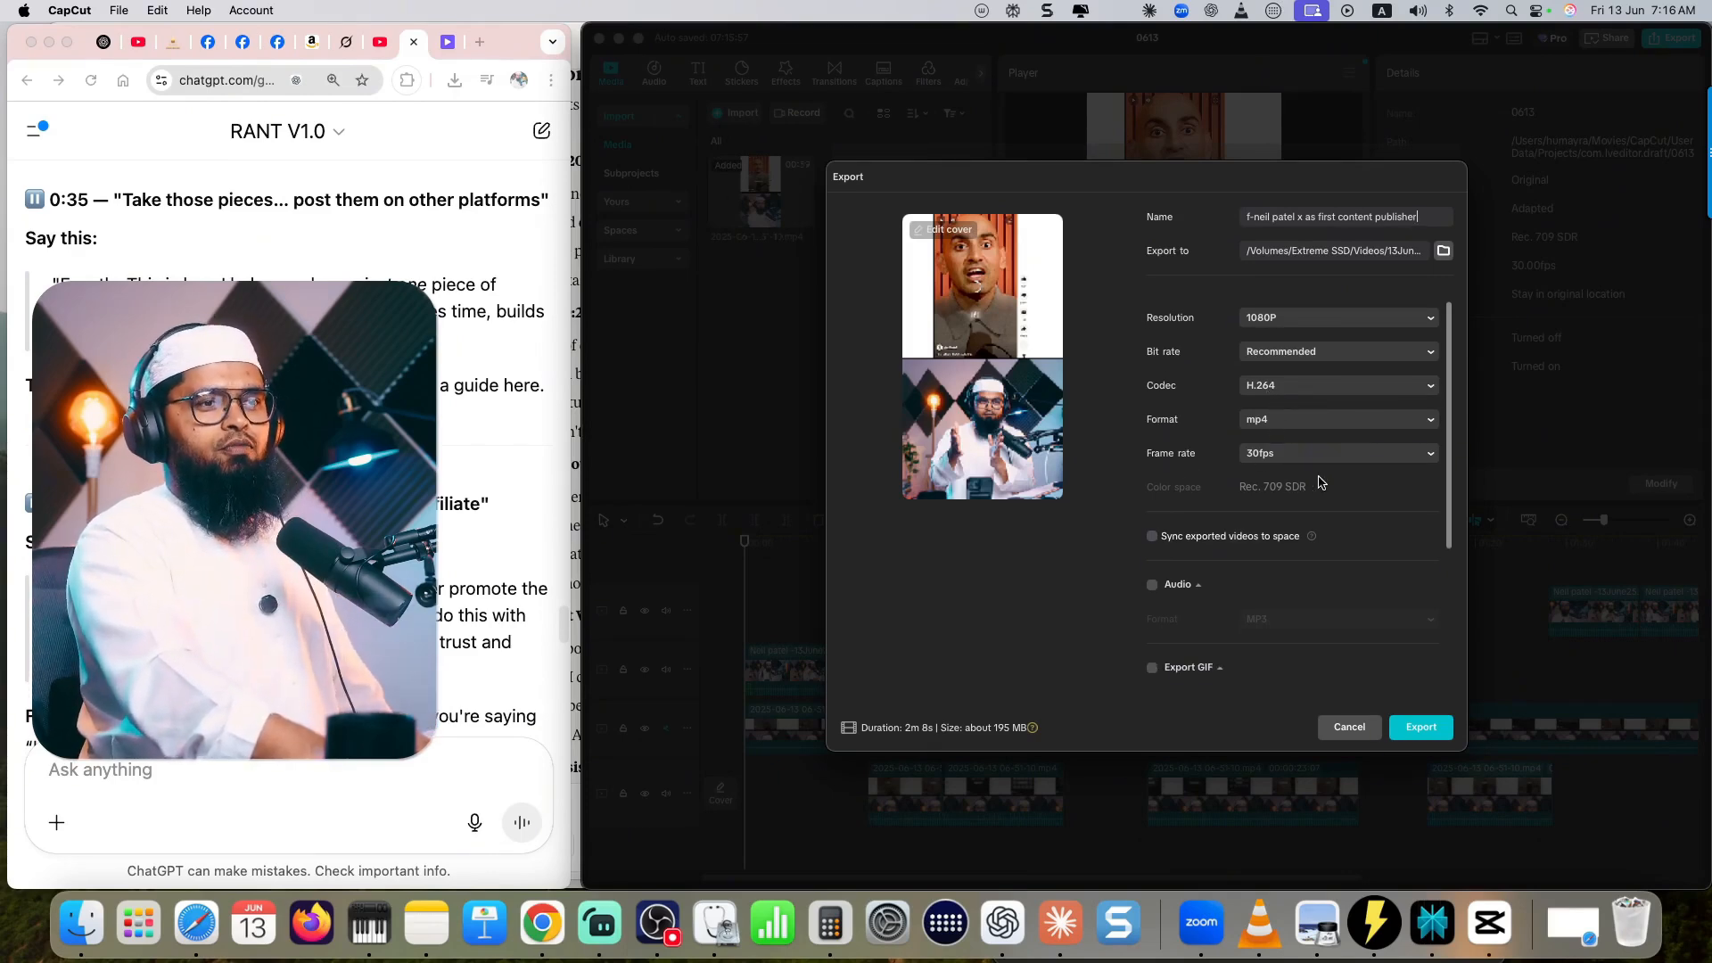
pyautogui.scroll(-3, 1321, 483)
pyautogui.click(1422, 727)
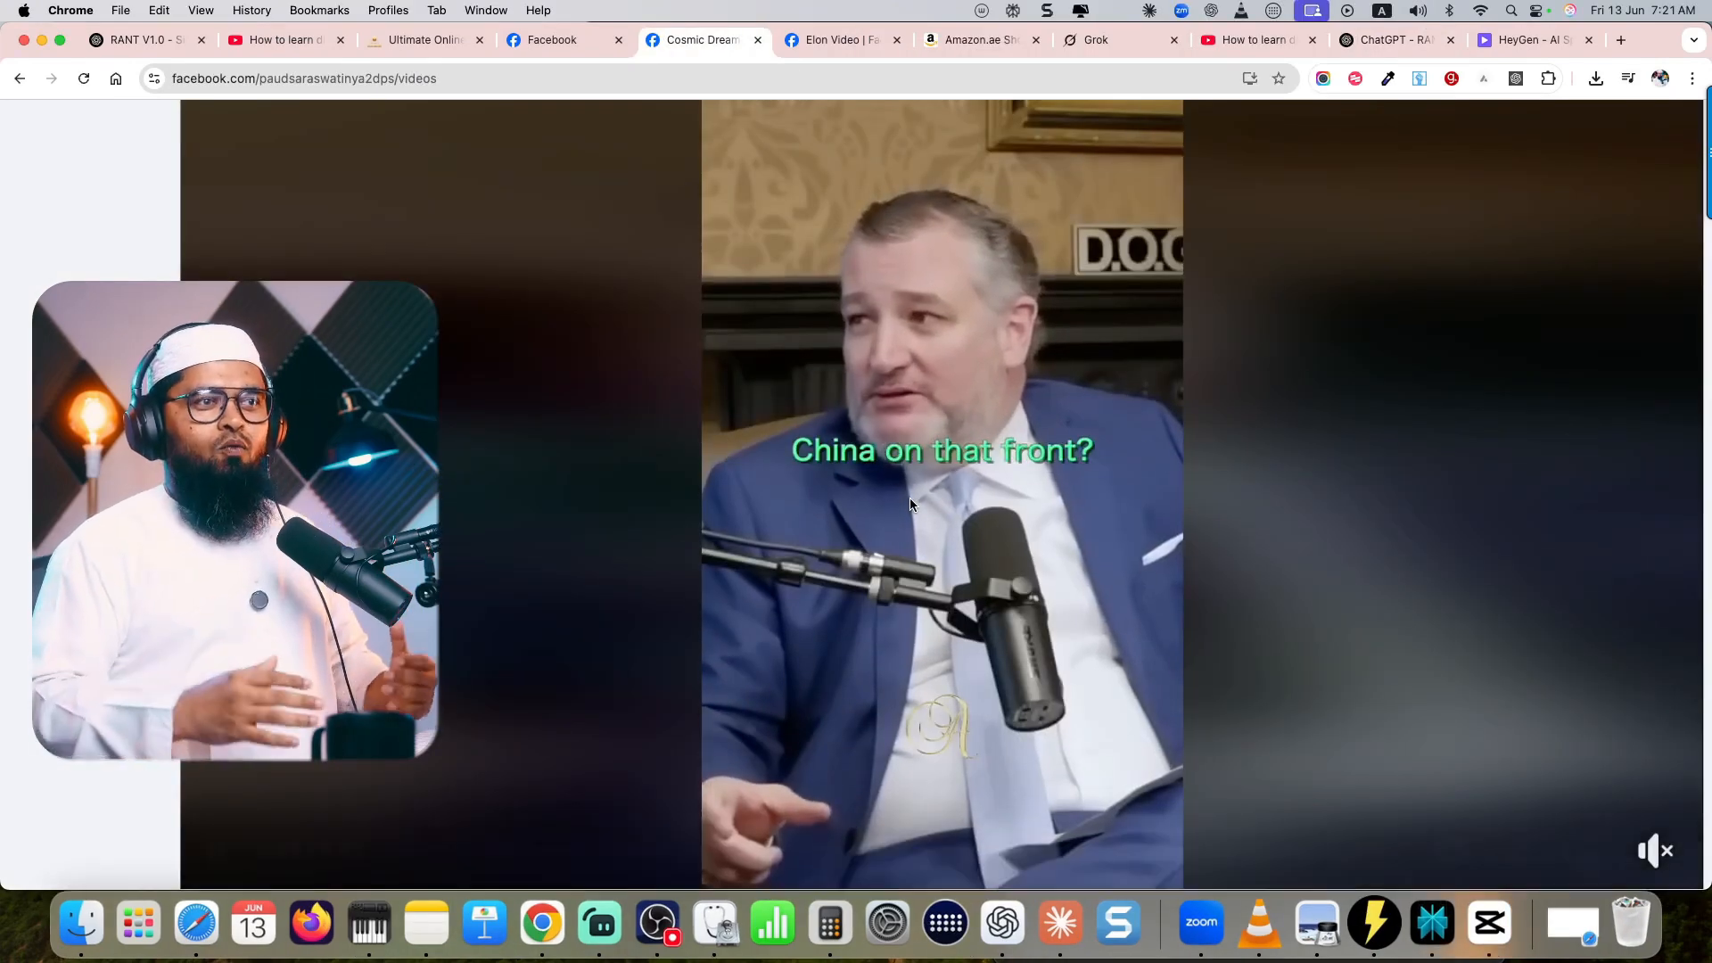
# - Switch to the exported "f-neil patel x as first content publisher.mp4" in QuickTime Player and play it
pyautogui.hotkey('ctrl', 'Tab')
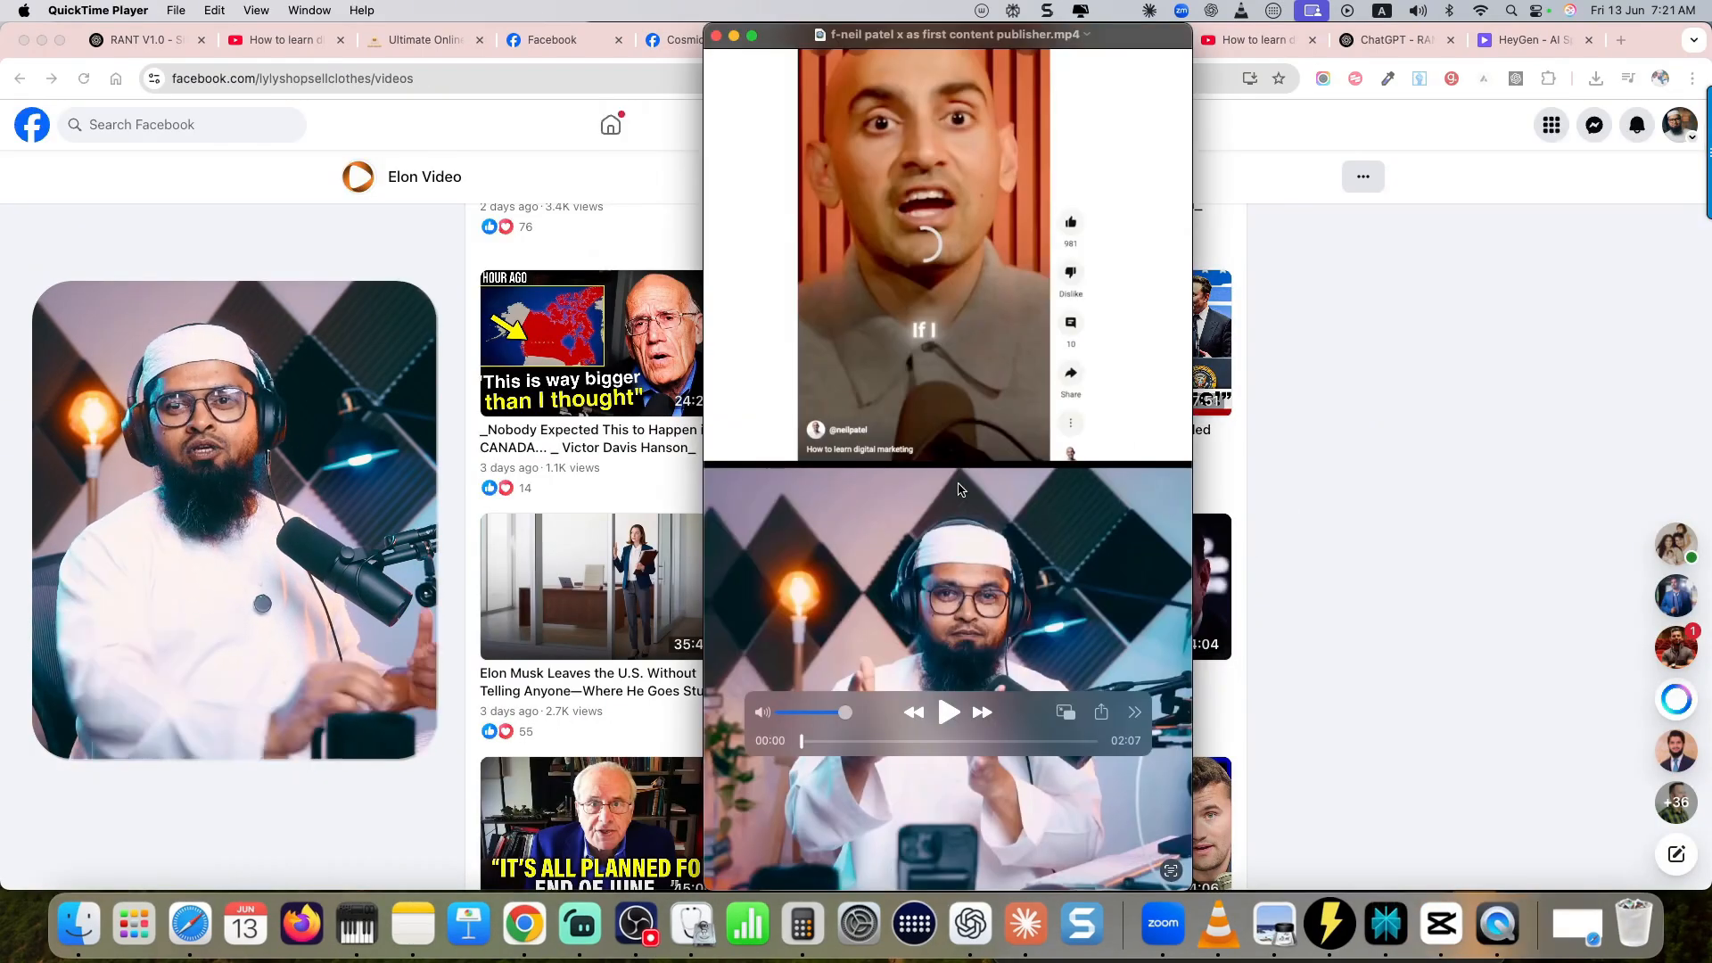
pyautogui.press('space')
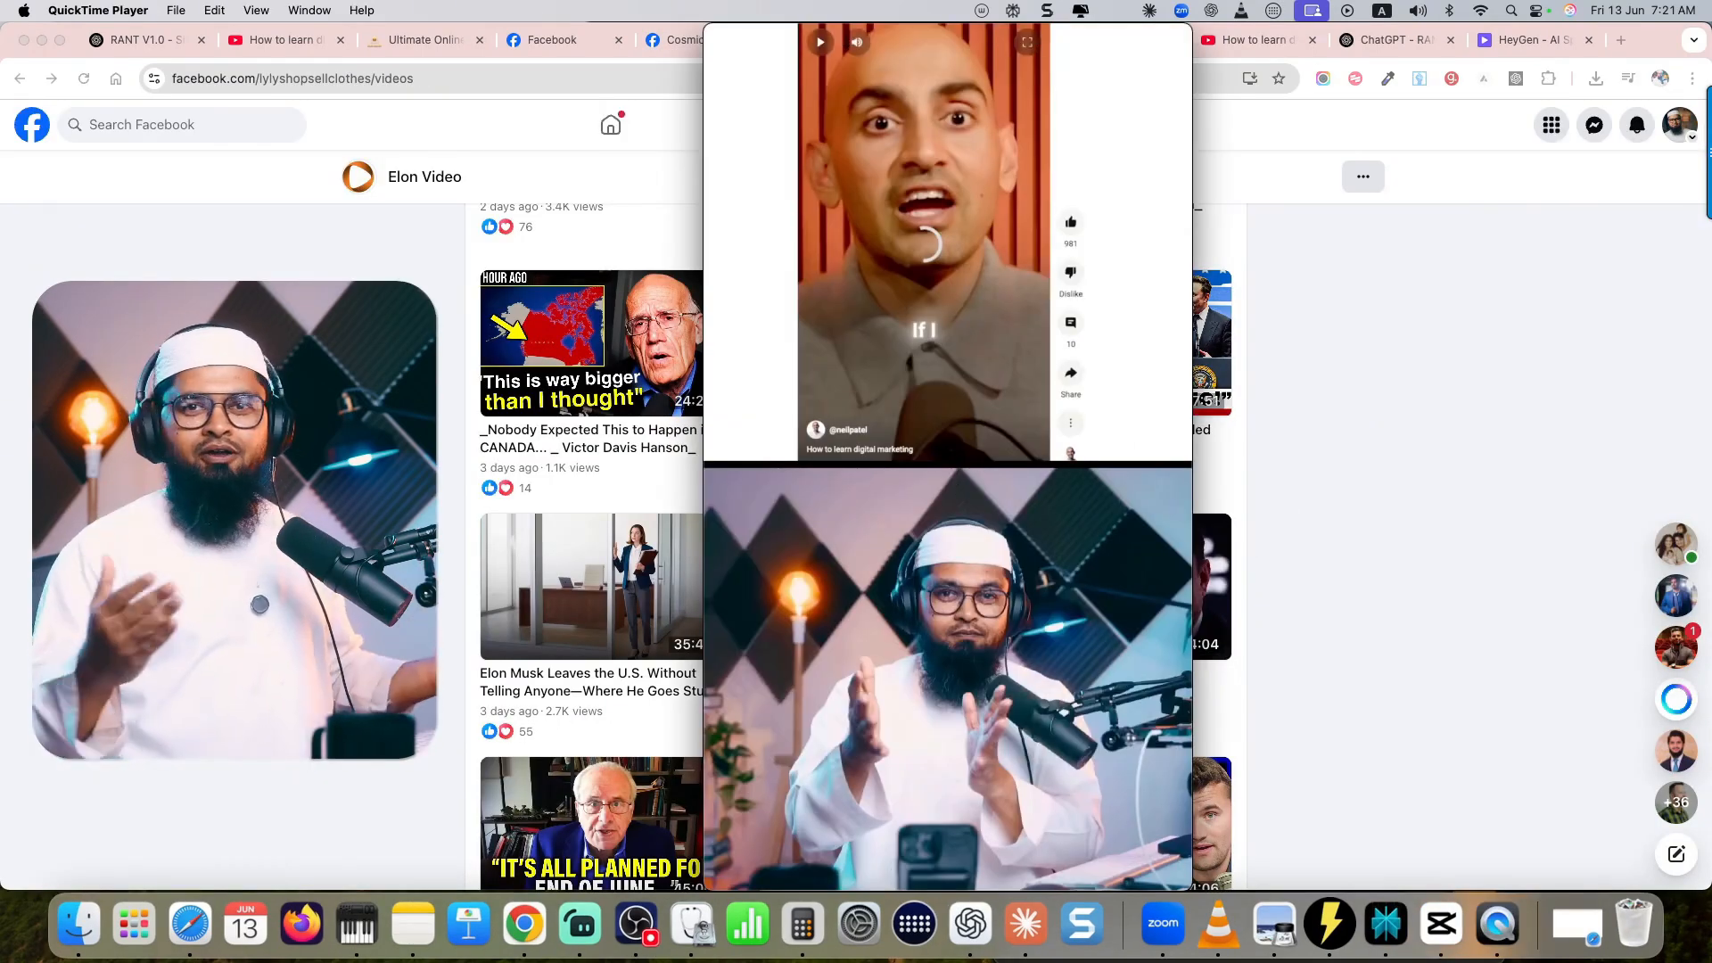